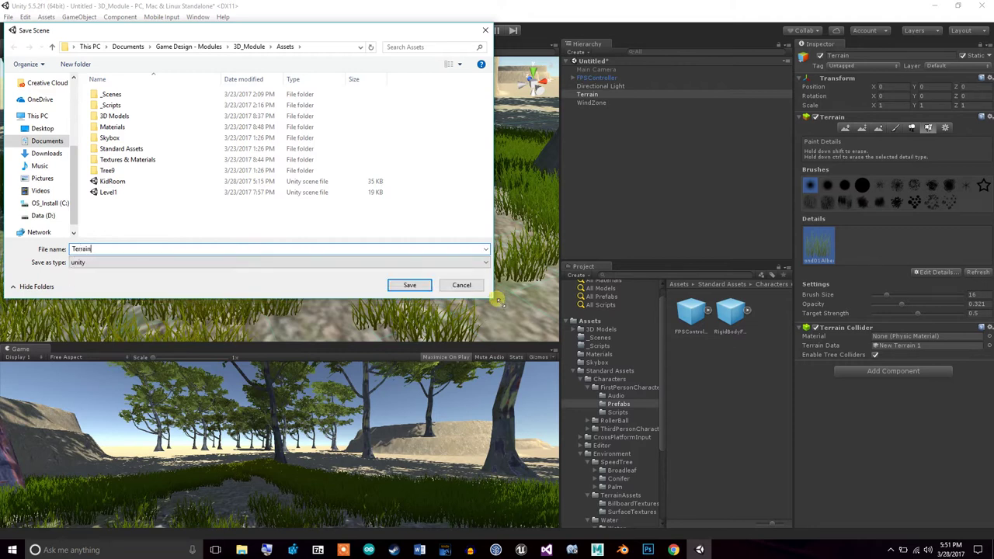
Save the scene as Terrain, then inspect the new scene's Main Camera and Directional Light
key(Return)
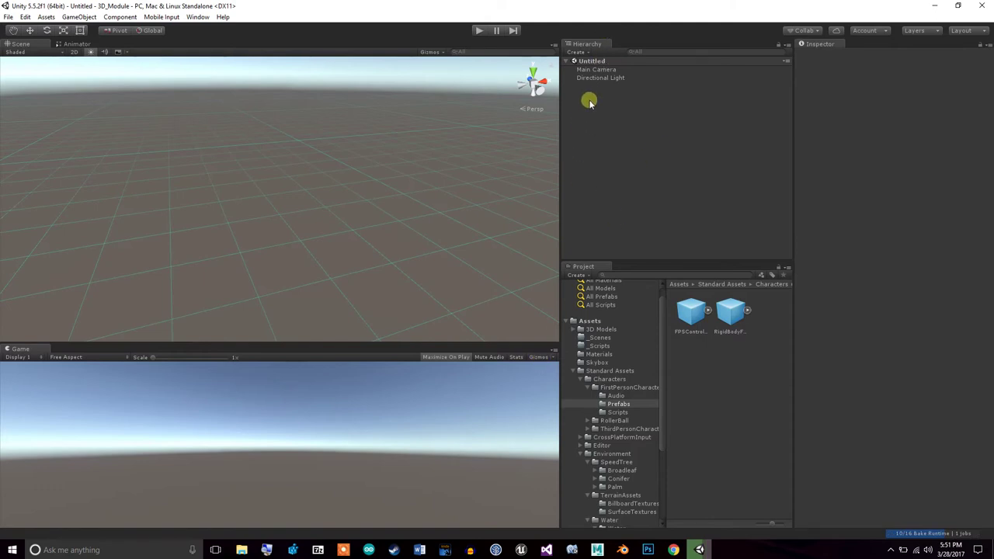
click(602, 70)
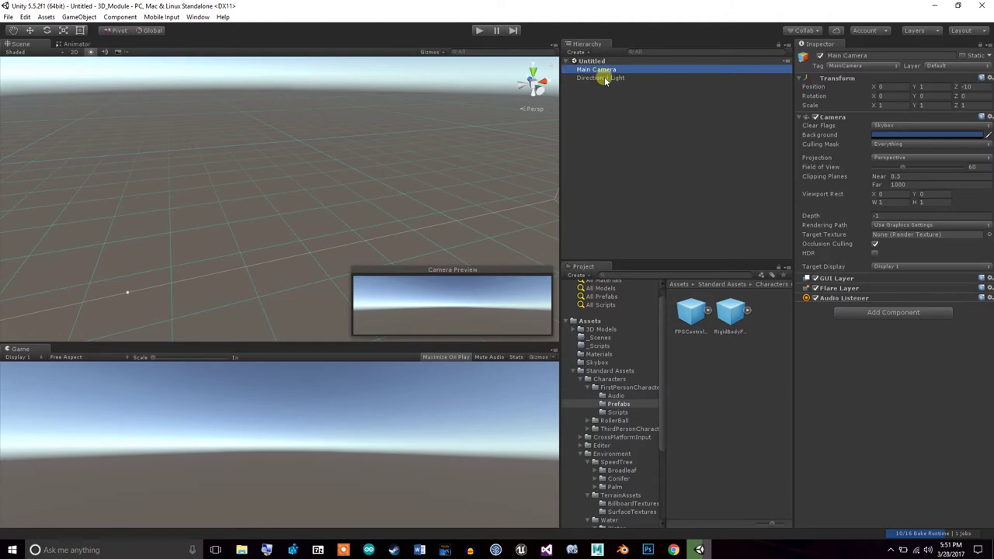
click(604, 78)
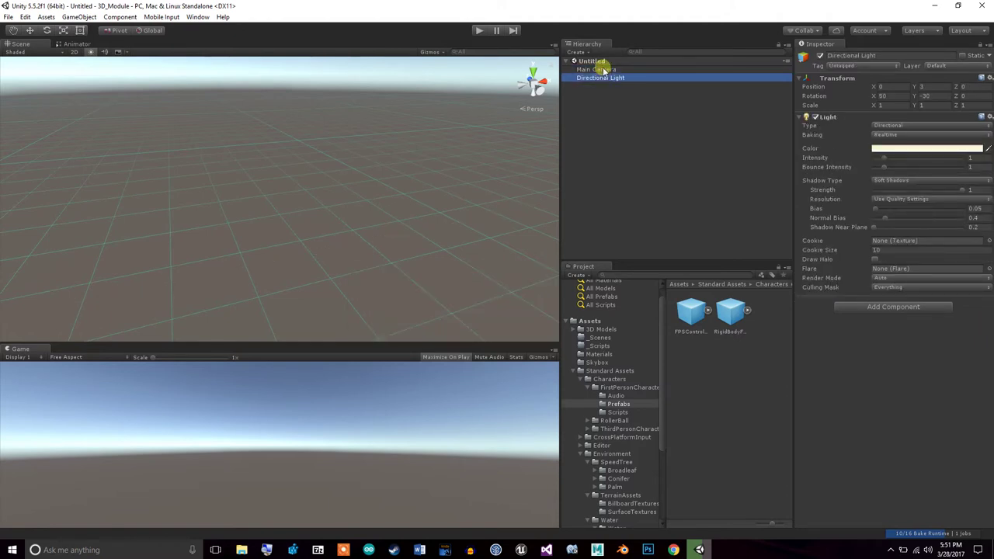
click(603, 70)
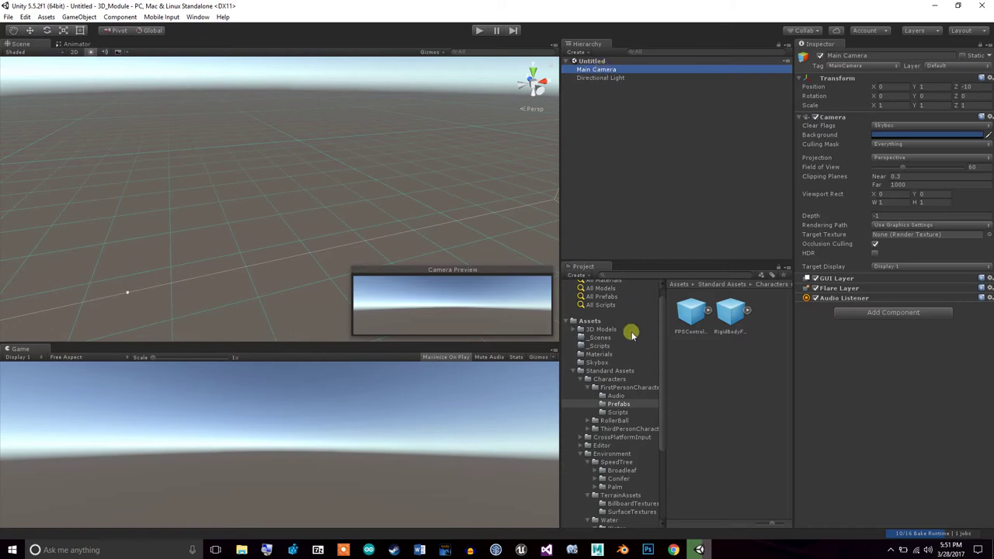
Widen the Project folder tree and deselect the Main Camera
click(670, 369)
drag(670, 369, 673, 371)
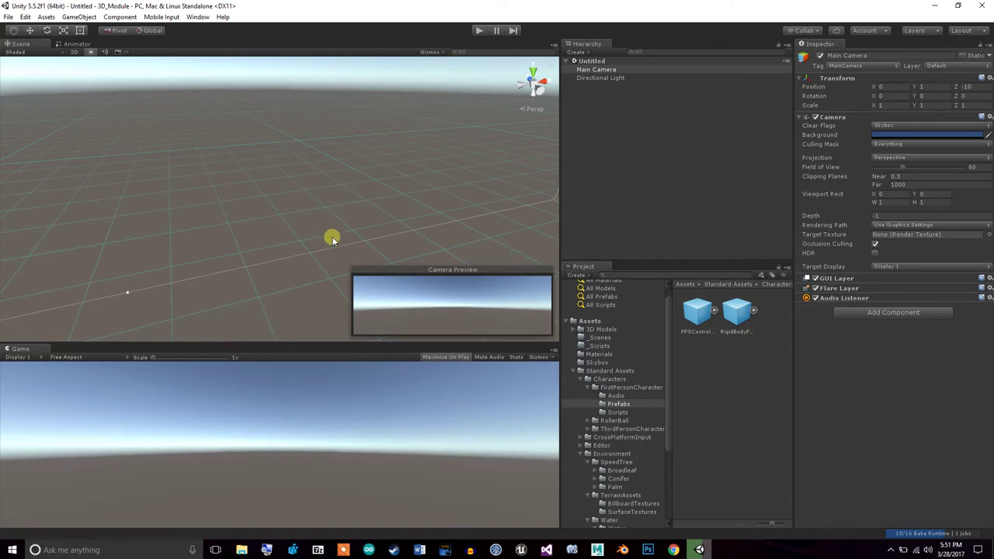
click(333, 238)
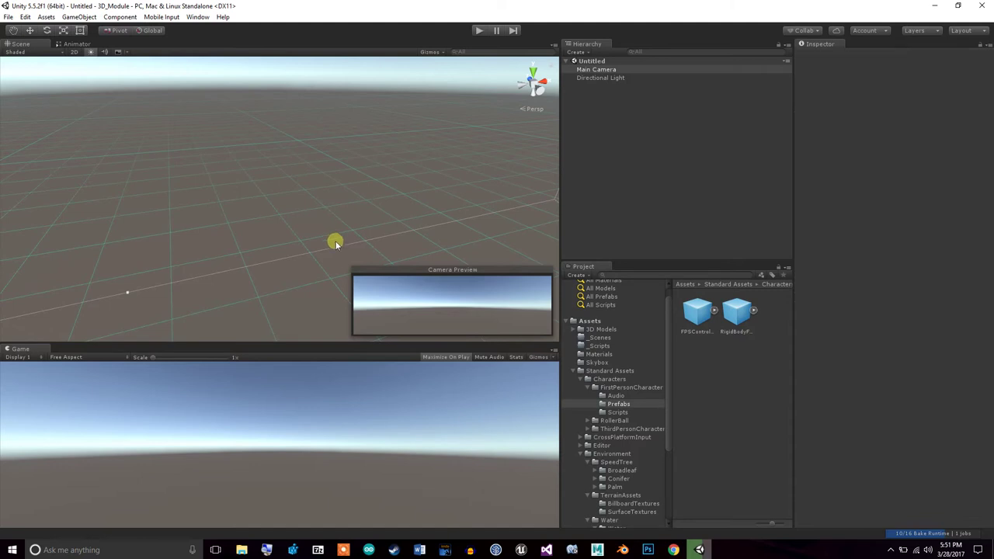
Browse GameObject > 3D Object without adding anything, then open Window > Asset Store
click(77, 16)
mouse_move(122, 54)
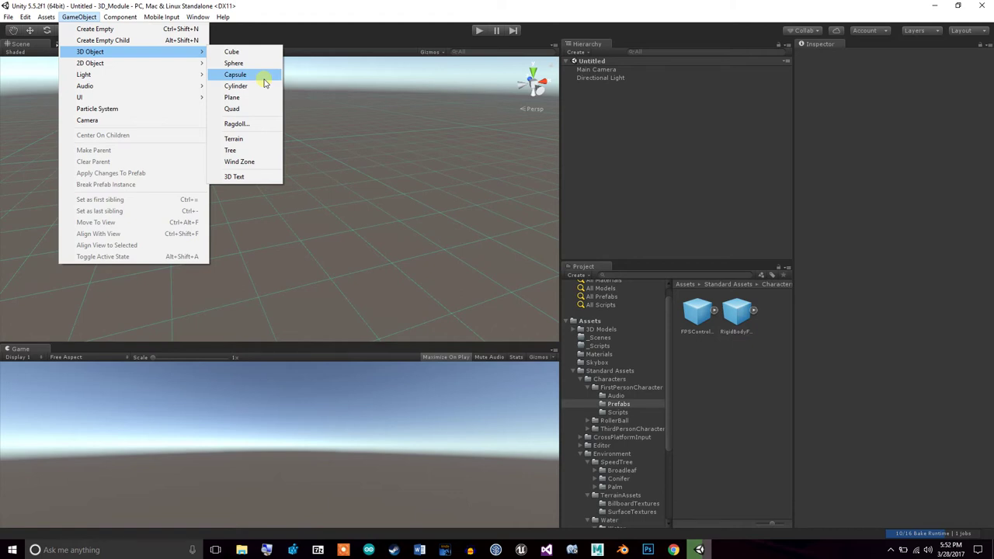
click(248, 9)
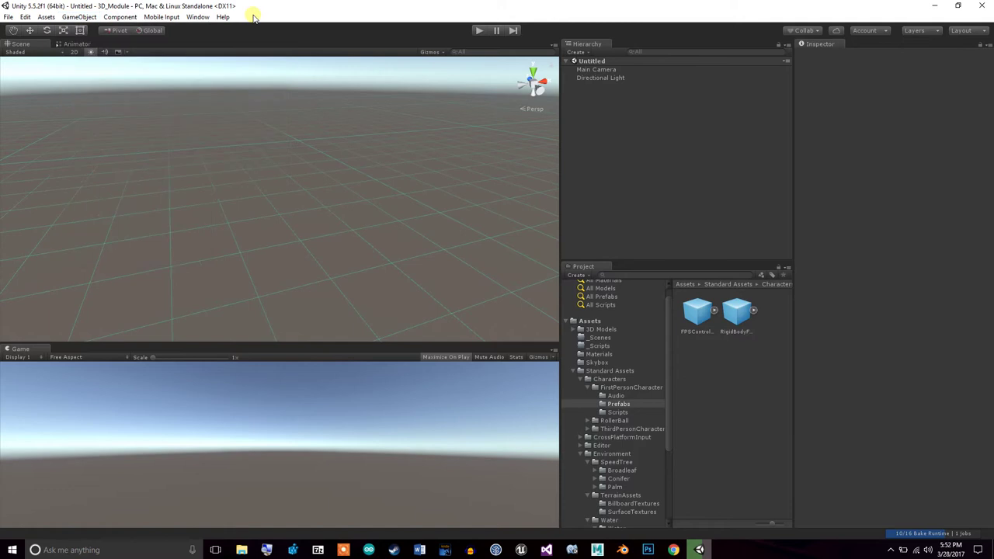
click(203, 17)
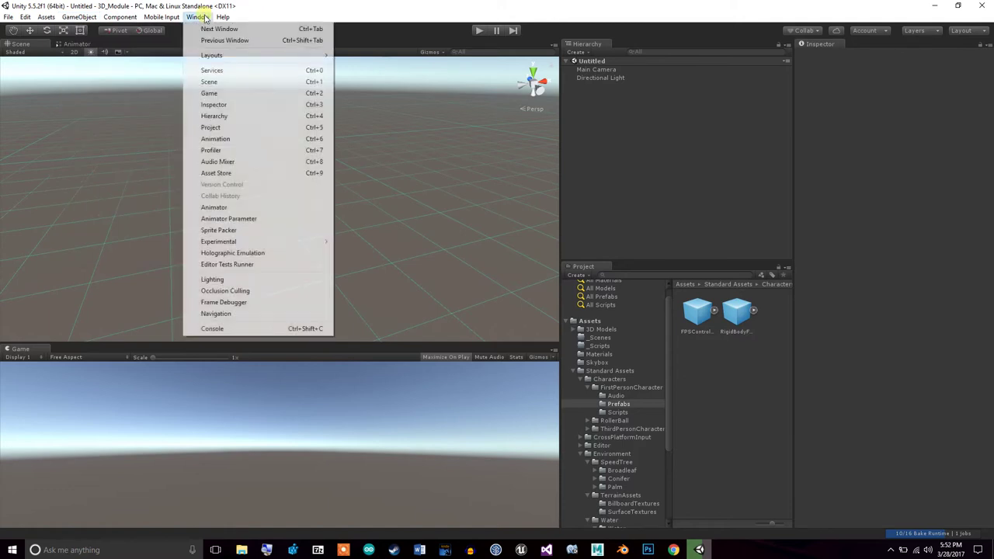
click(223, 172)
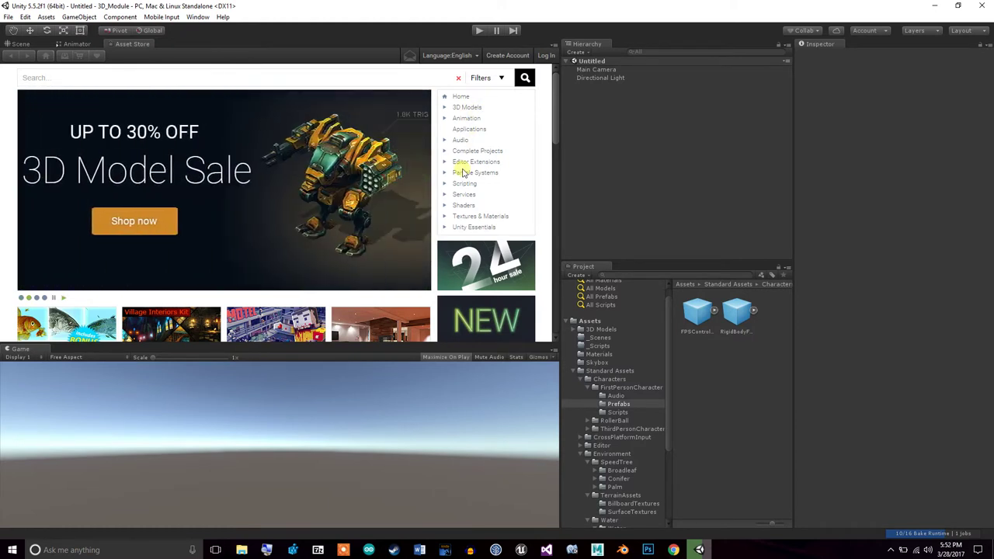
Filter the Asset Store to FREE ONLY 3D Models and page through to results page 3
click(225, 79)
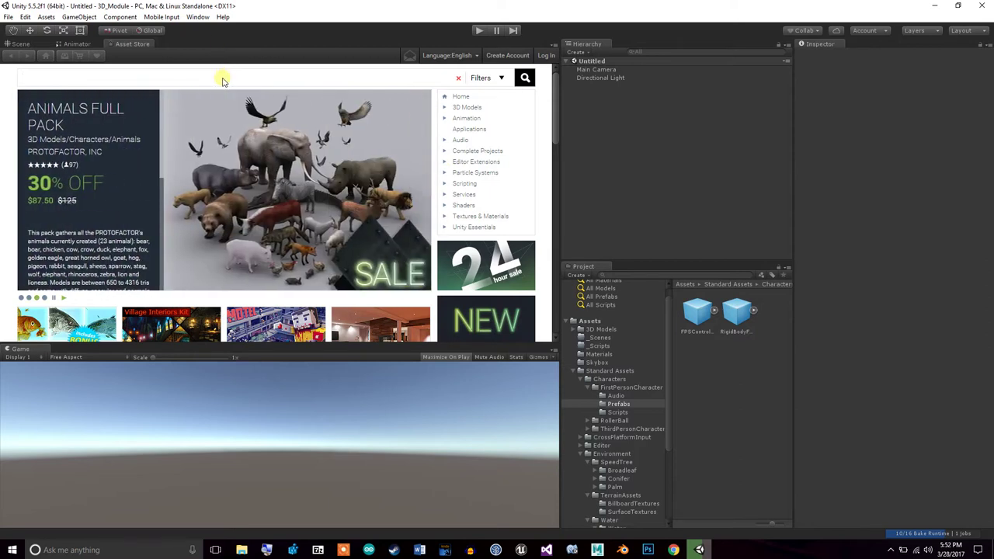
click(468, 107)
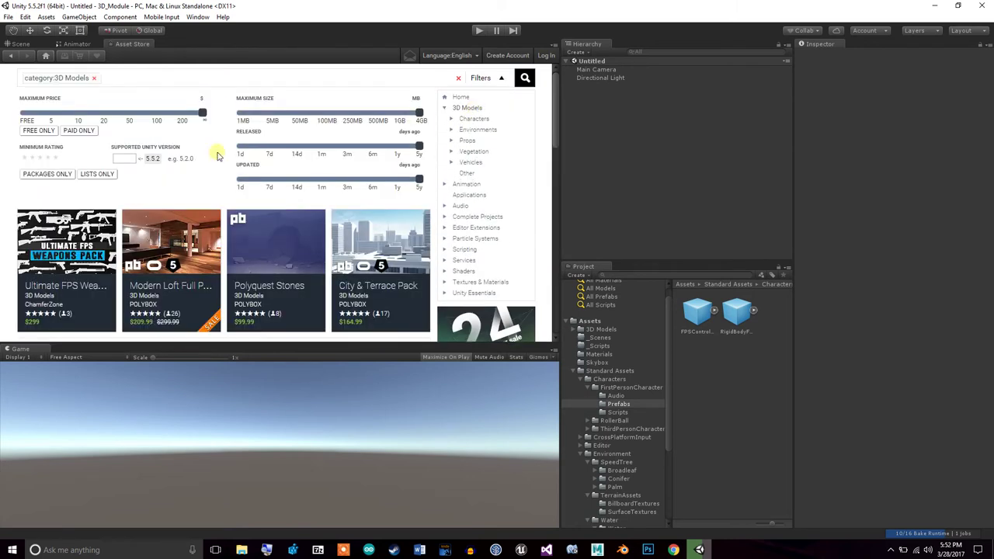
click(38, 130)
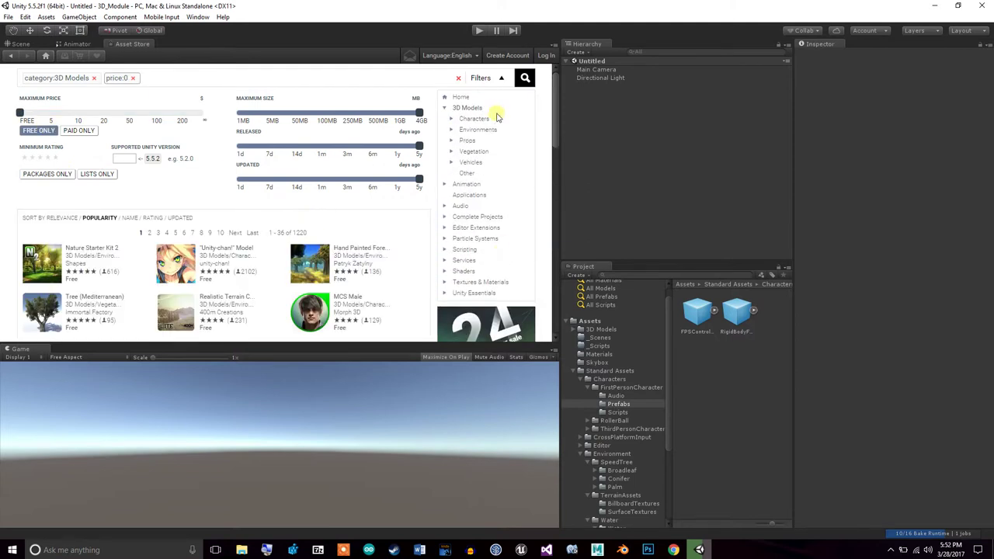
drag(557, 109, 557, 167)
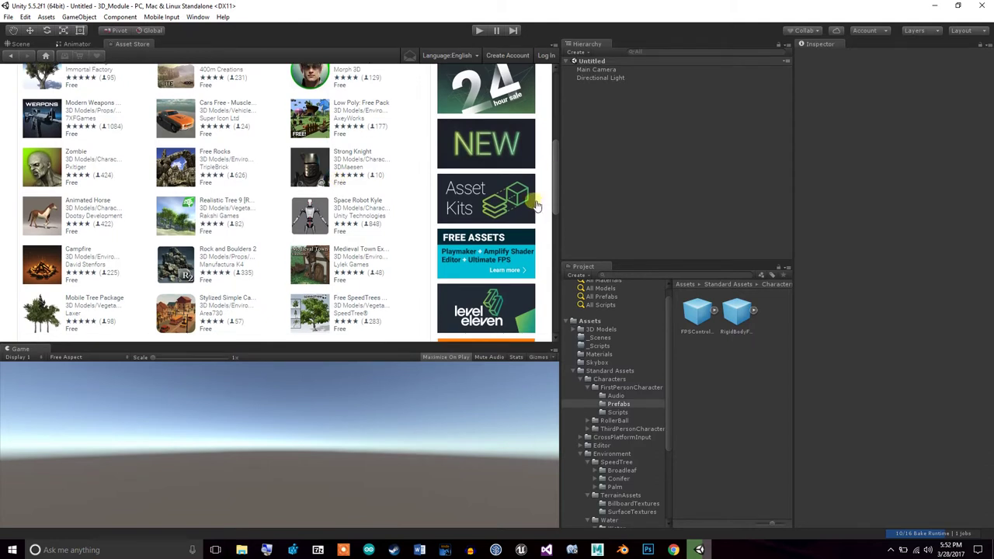
drag(553, 190, 562, 277)
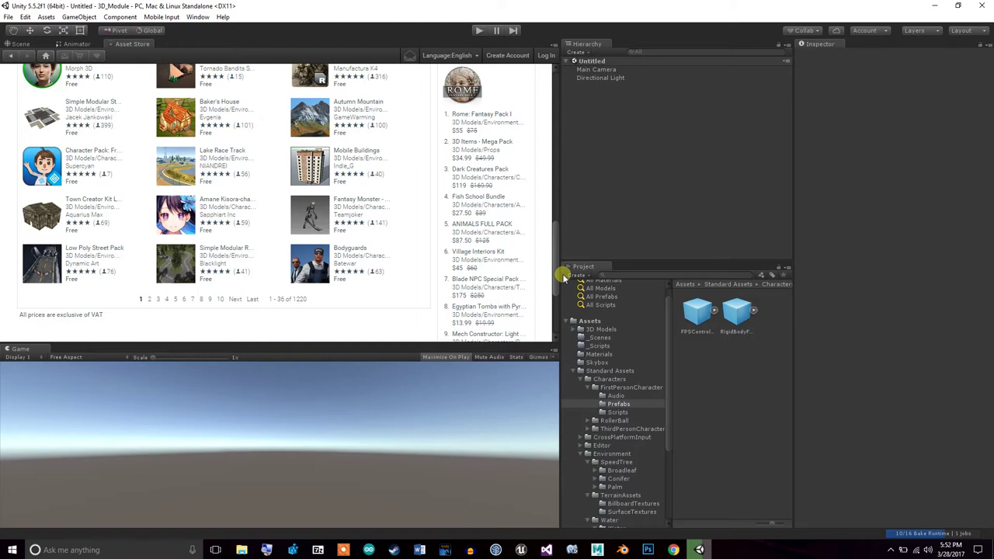
click(150, 300)
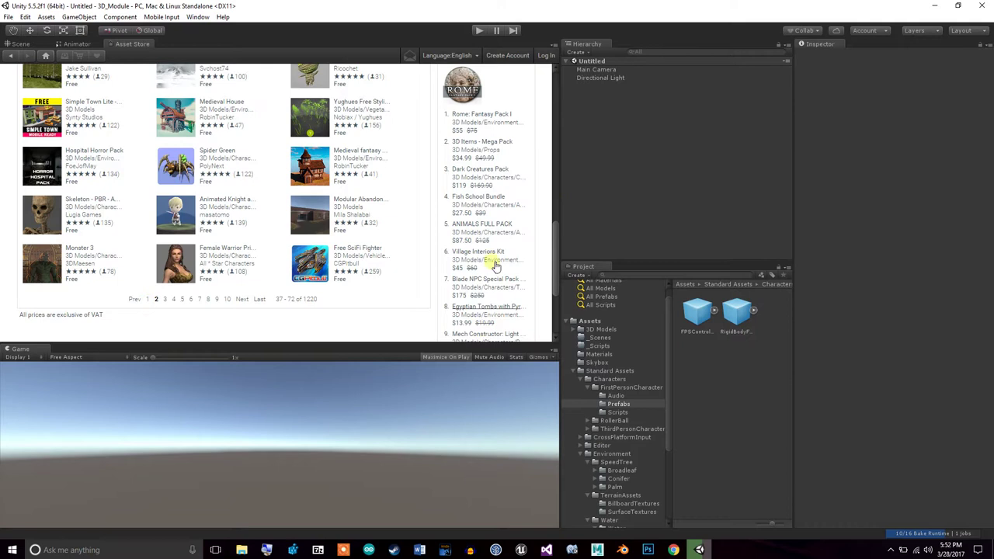
mouse_move(553, 250)
mouse_down()
mouse_move(549, 122)
mouse_move(544, 261)
mouse_up()
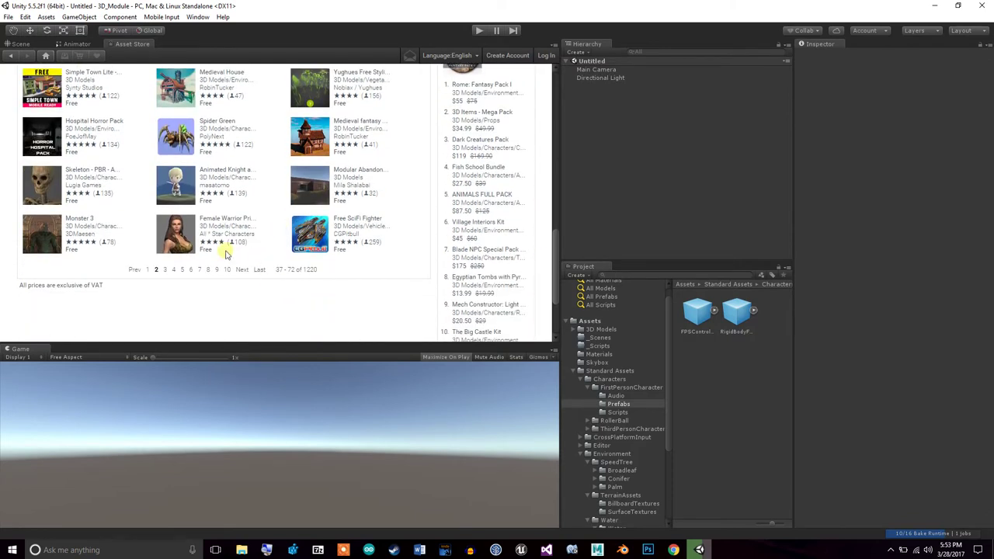
click(242, 270)
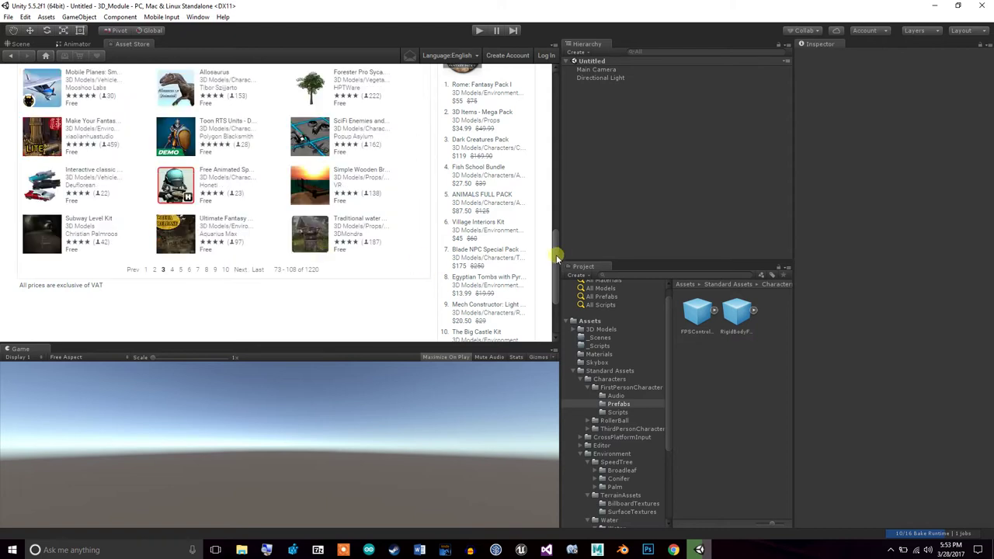
drag(556, 255, 549, 97)
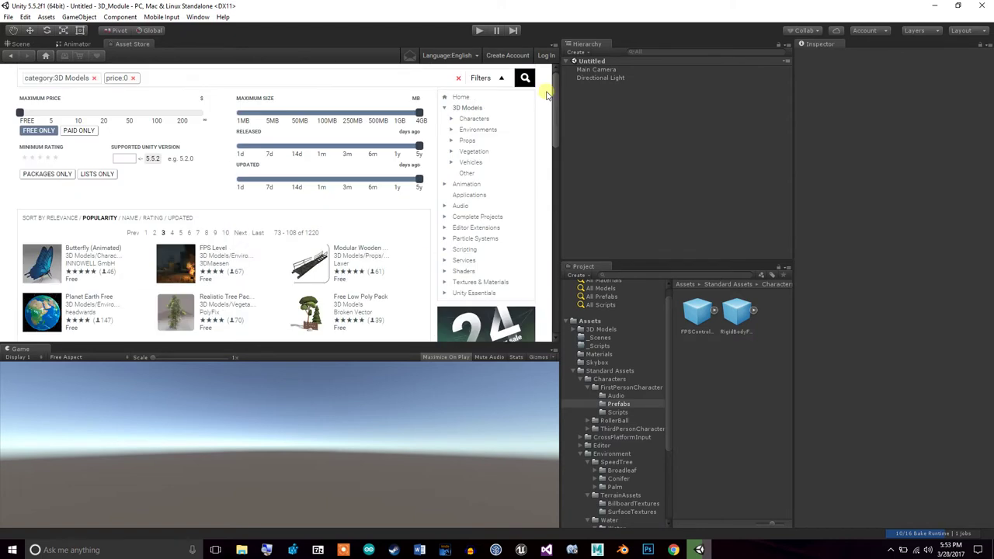
Search the store for free crate assets and open the Crate asset page
click(133, 77)
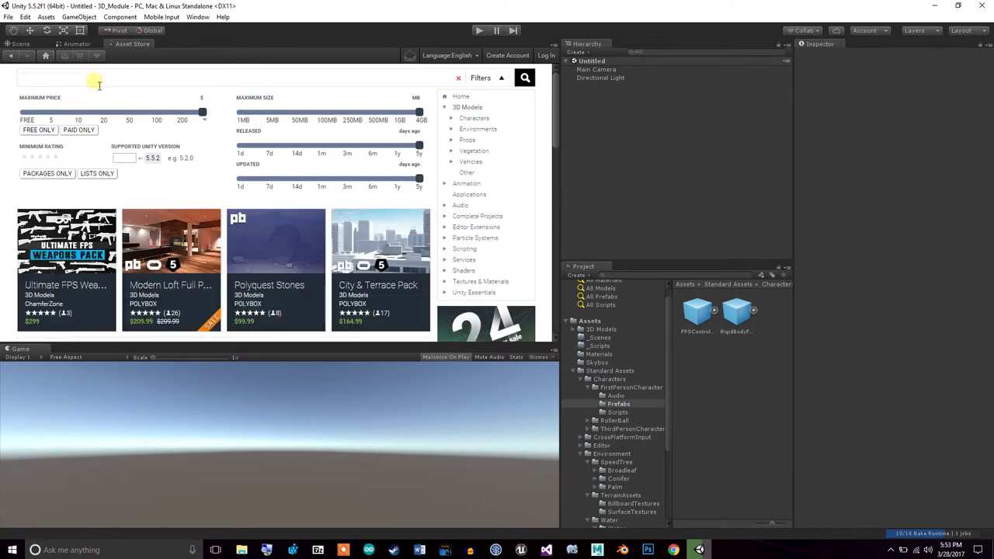
text(car)
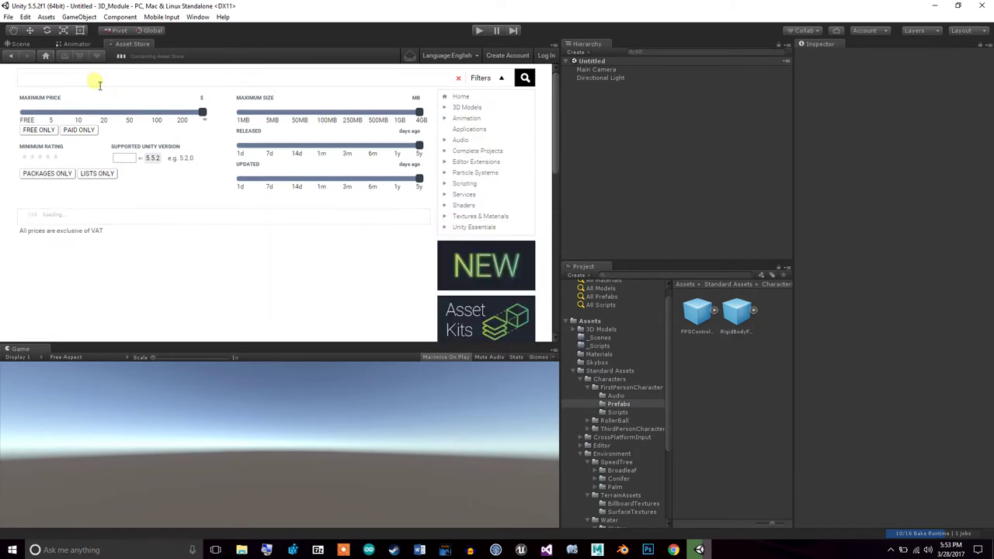
click(37, 130)
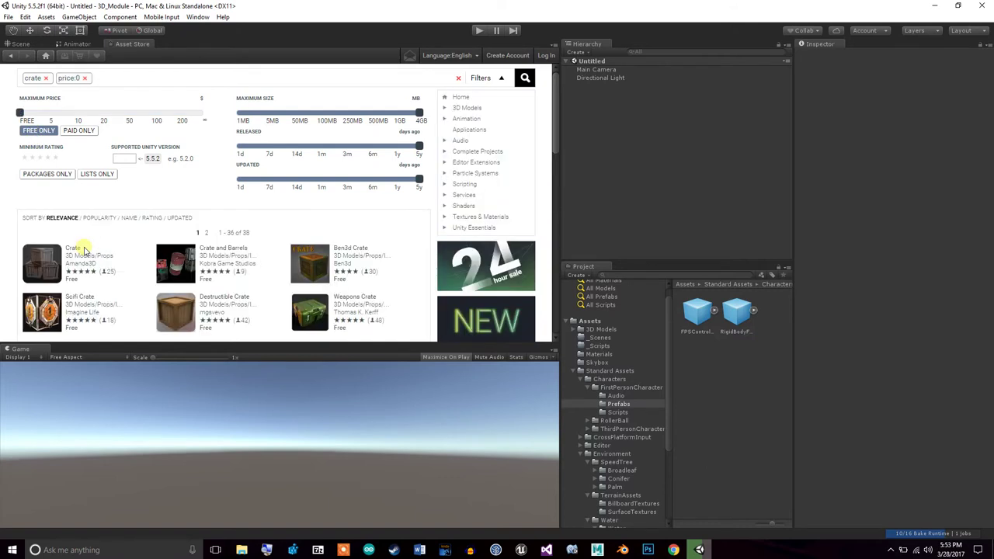
click(48, 267)
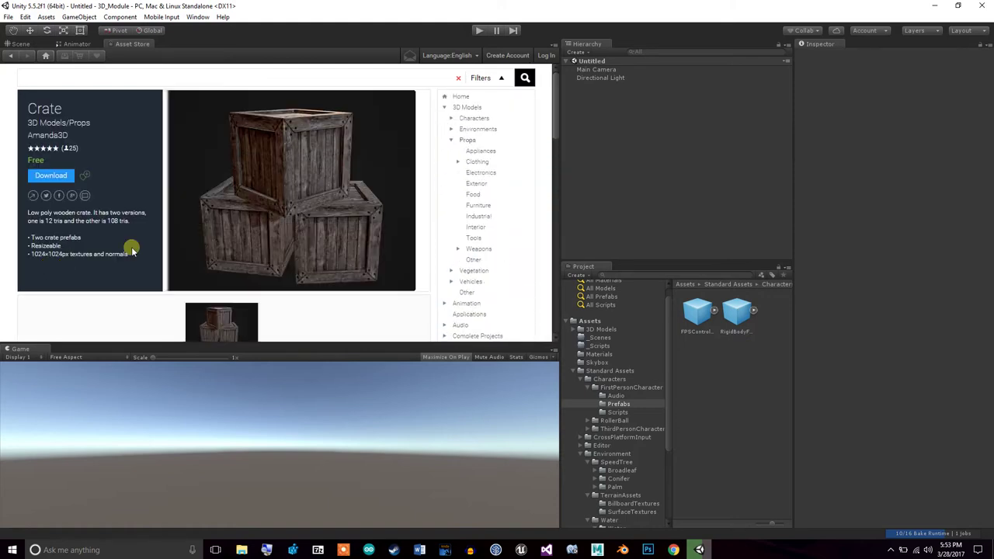
Log in to the Unity account with the account e-mail and password
click(547, 56)
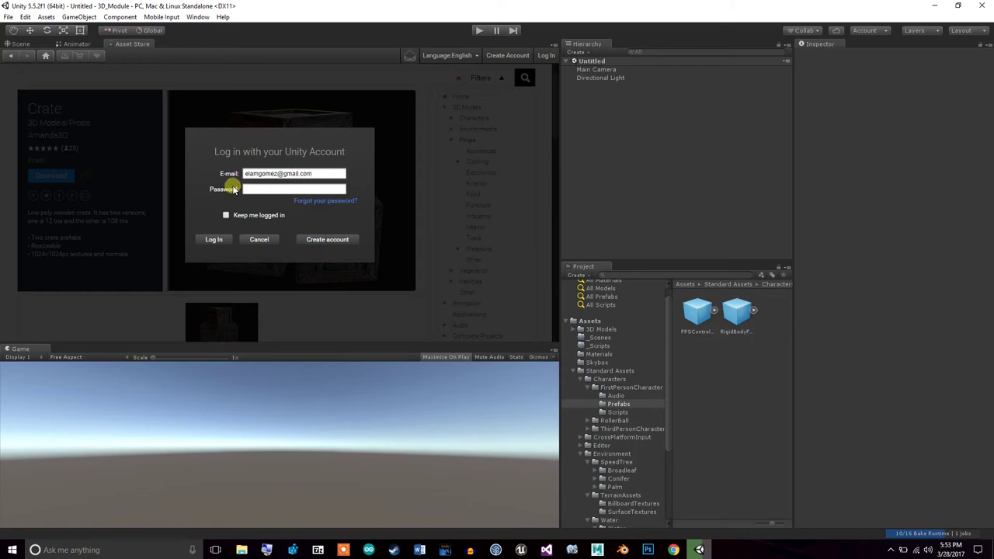
key(Return)
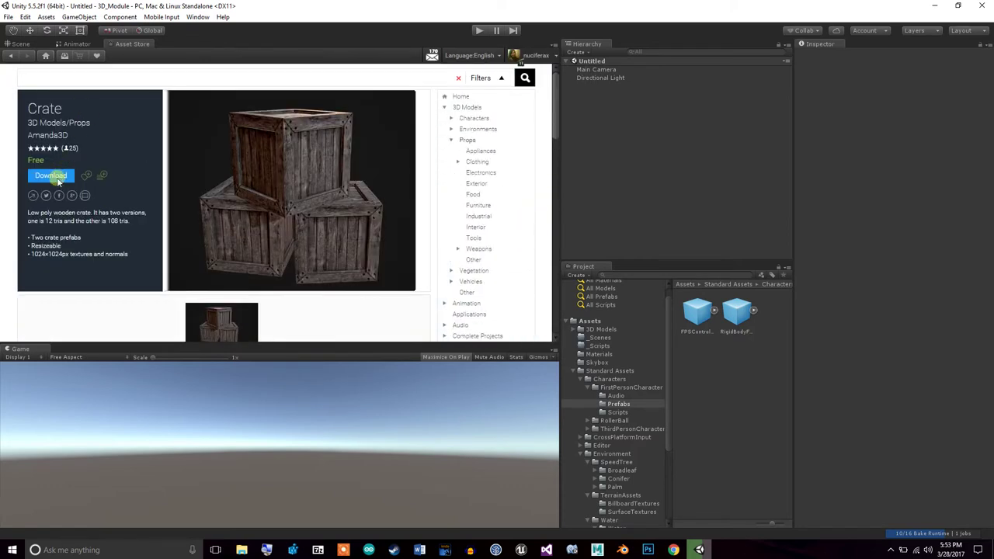
Download and import the free Crate package into the project
click(57, 181)
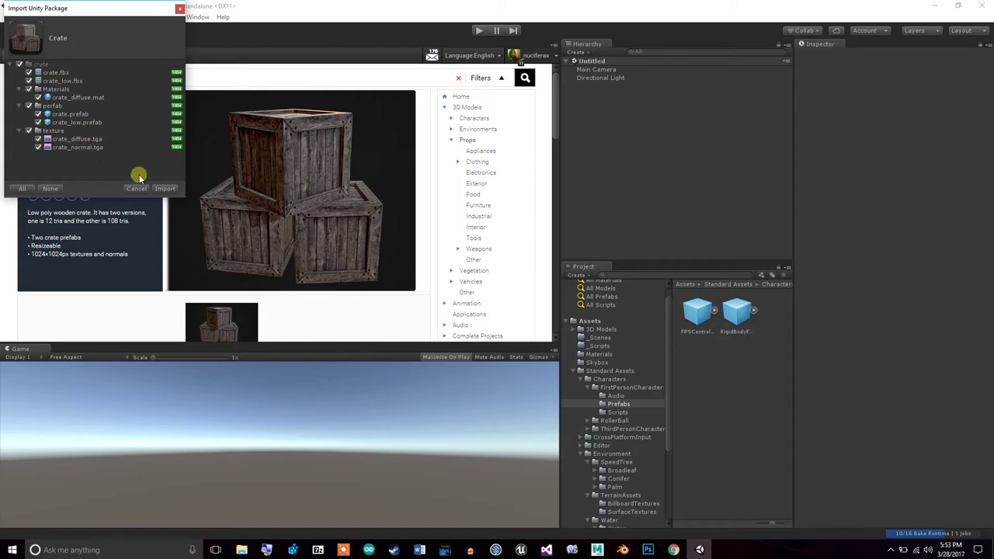
click(165, 189)
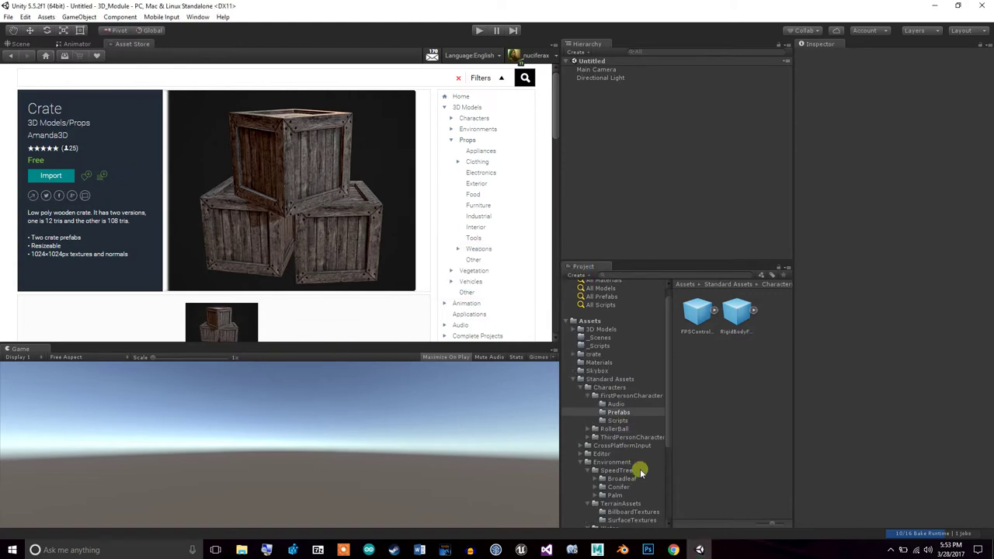
click(570, 321)
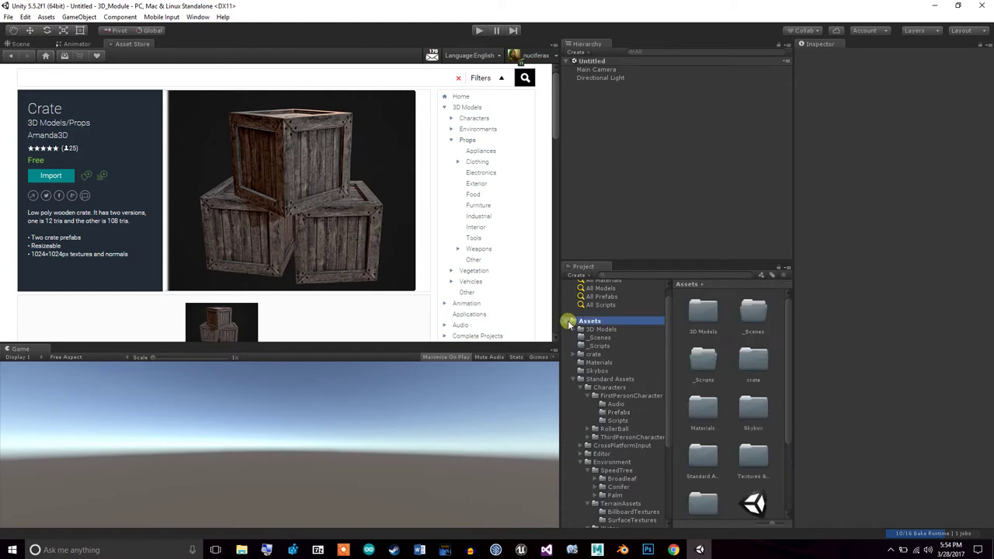
Collapse Standard Assets, view the imported crate folder, and close the Asset Store tab
click(579, 378)
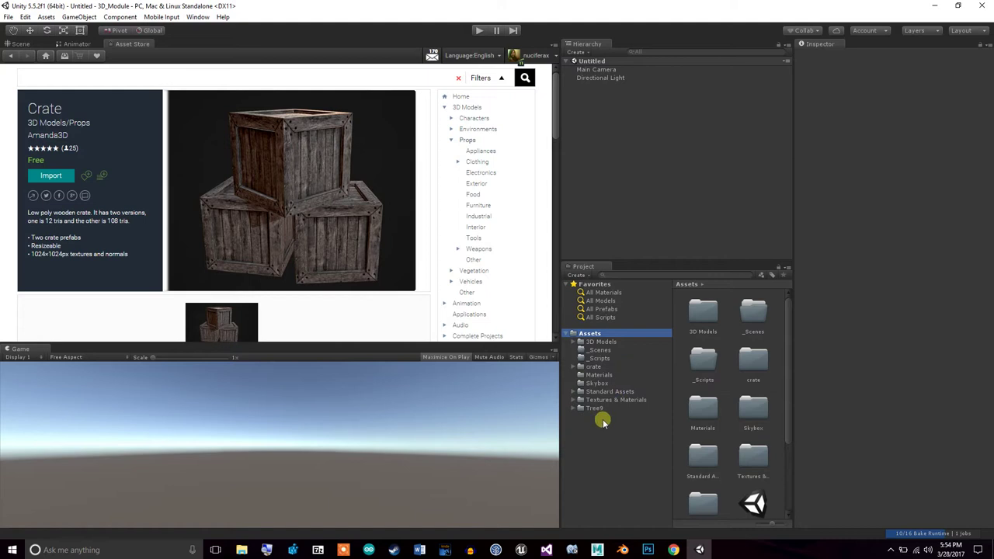
click(594, 367)
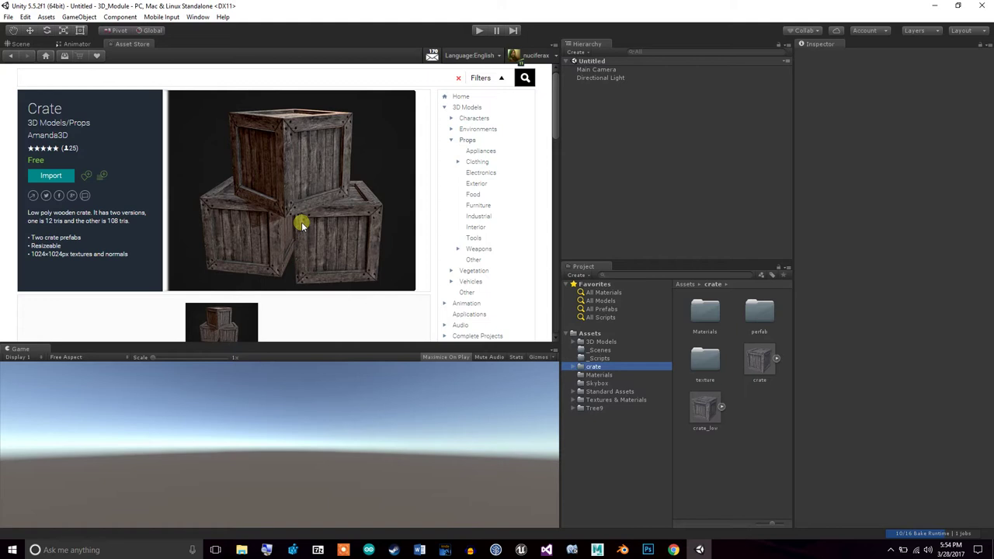
right_click(123, 45)
click(159, 81)
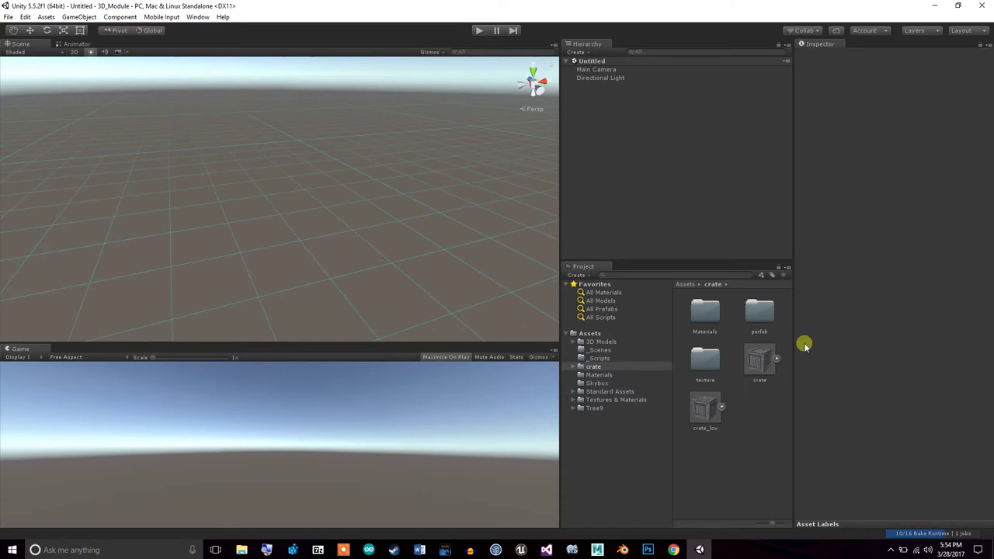
In Chrome, open the Unity Manual 3D formats page from the Unity Resources bookmarks
click(677, 550)
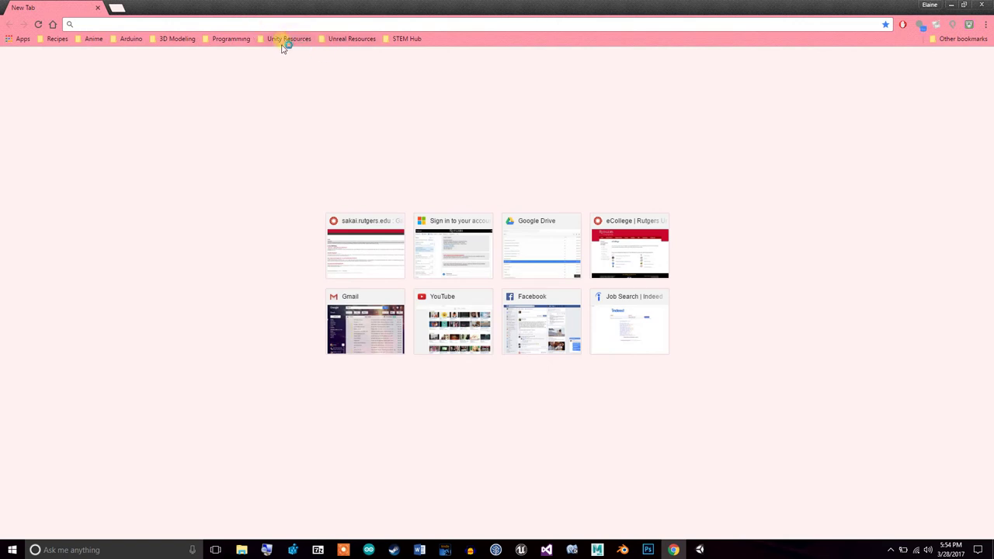
click(283, 43)
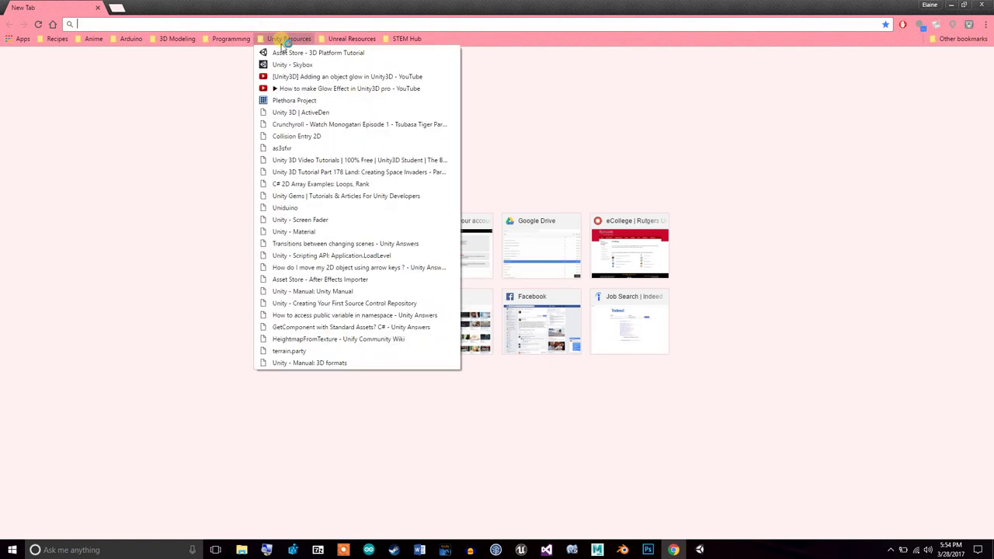
click(322, 364)
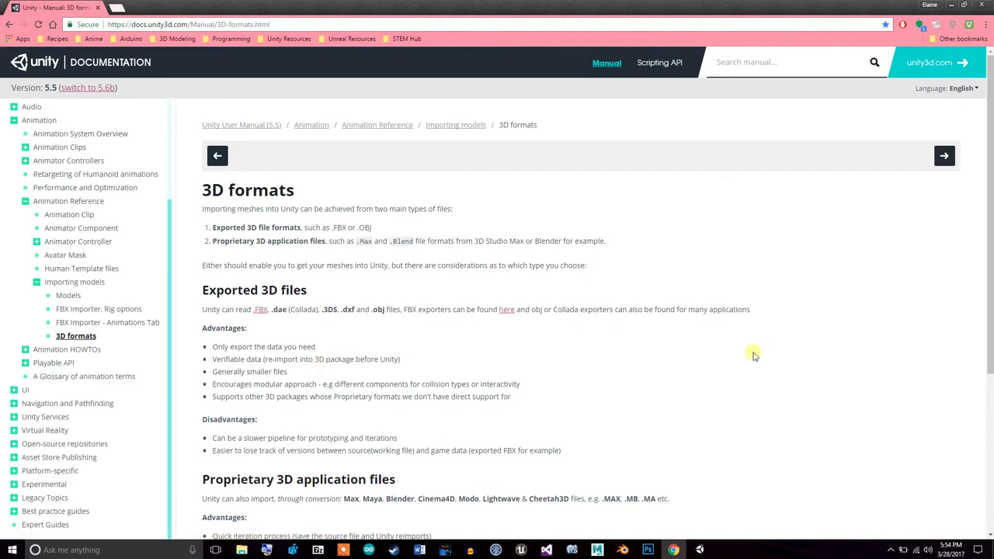
drag(989, 226, 989, 239)
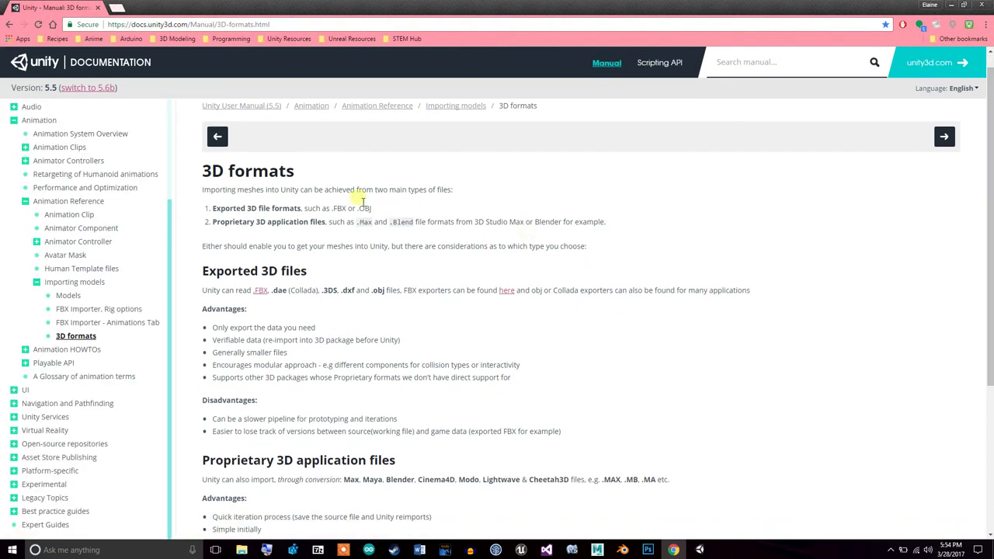
Highlight the .FBX and .OBJ example formats, then start a blank new tab
drag(373, 209, 312, 210)
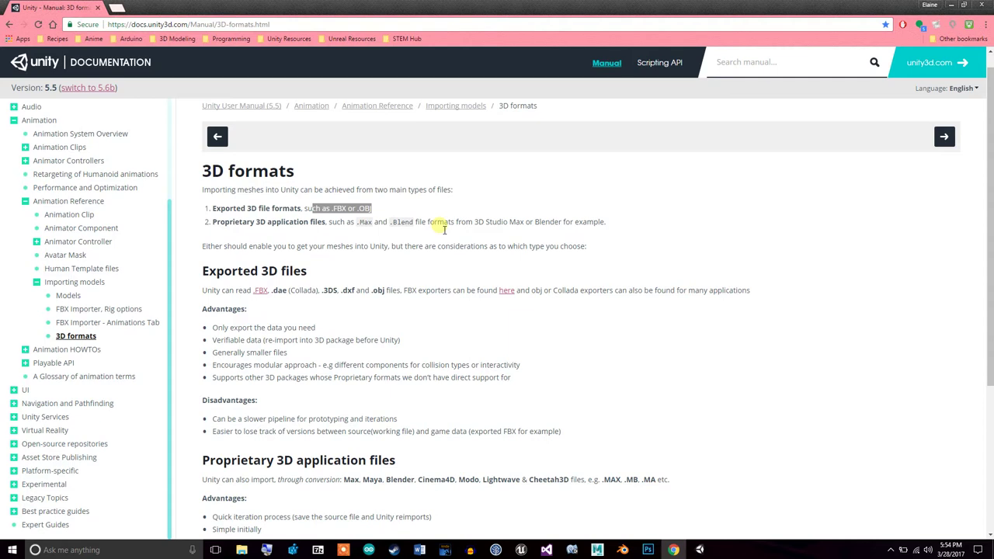
click(405, 249)
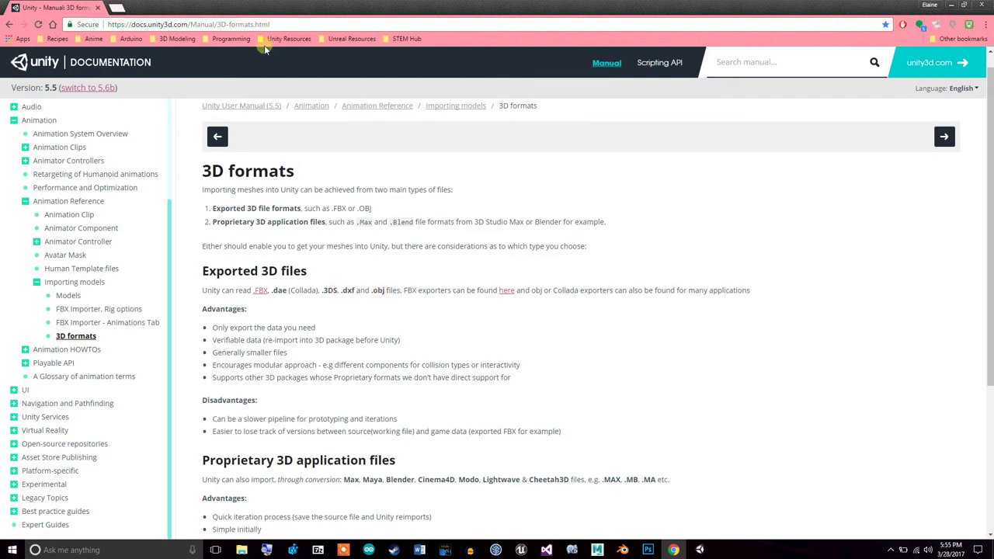
click(118, 8)
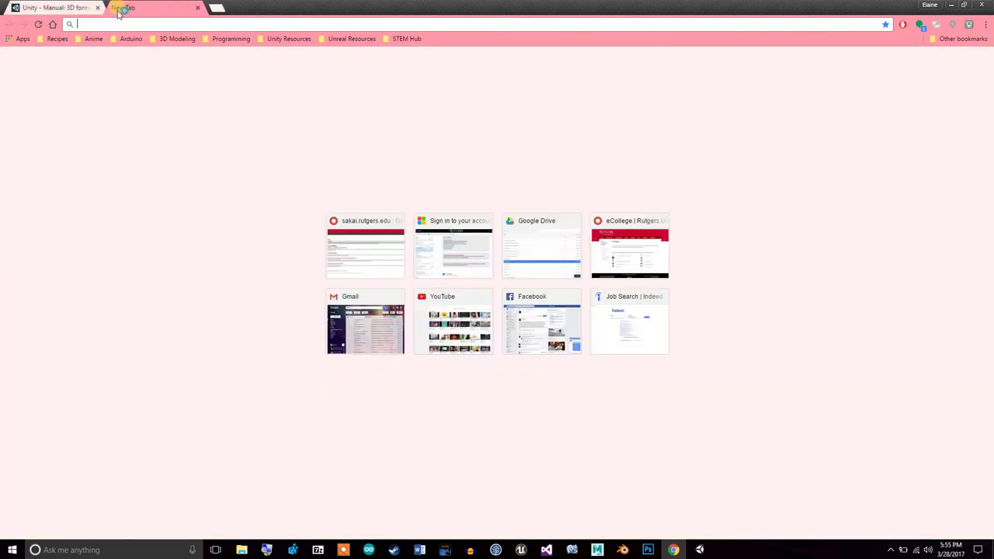
Go to turbosquid.com, search for bed models, and review the price filter choices
text(turbos)
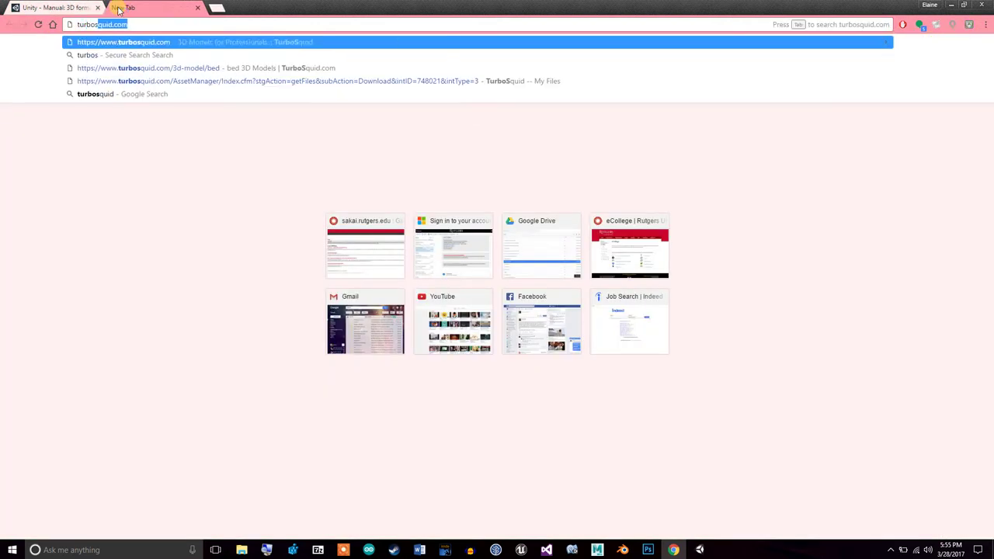
key(Return)
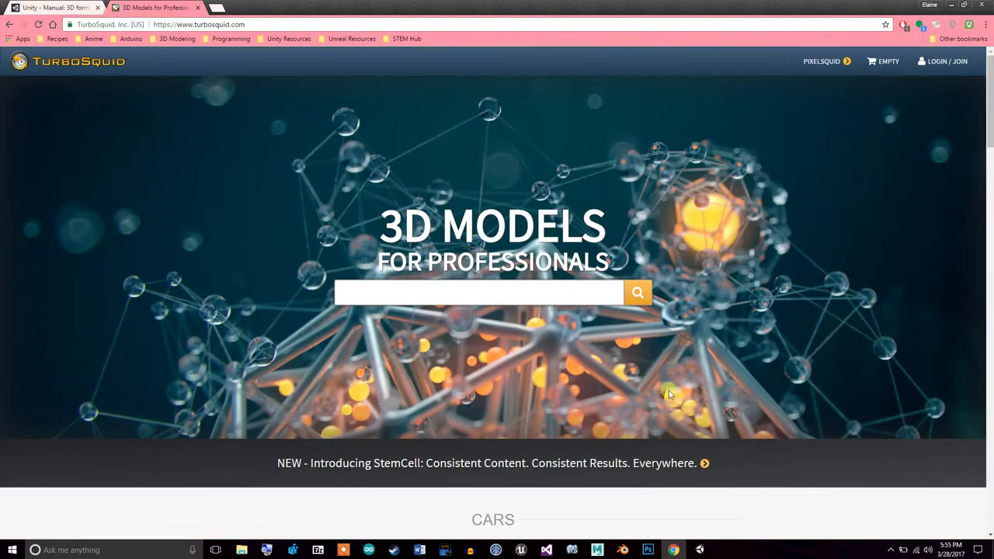
text(bed)
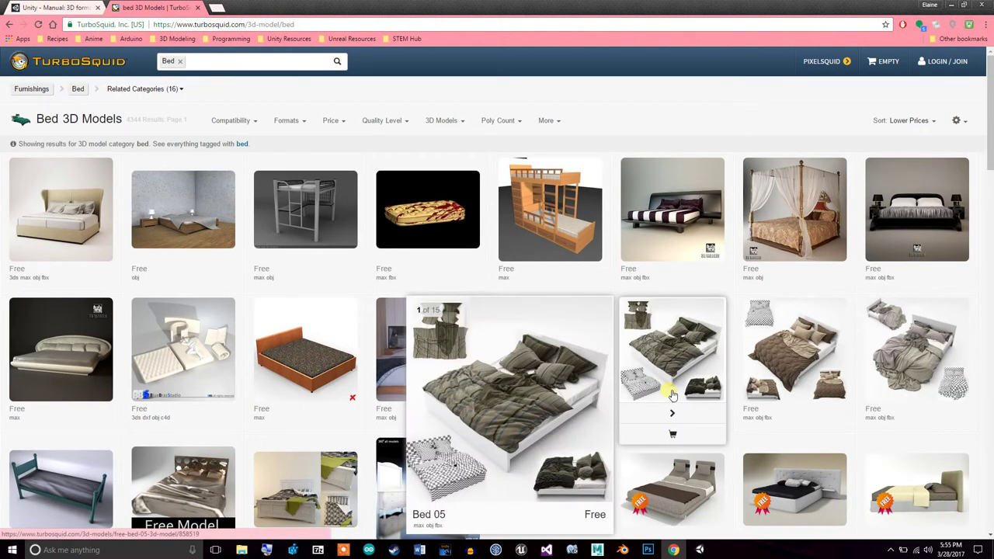
click(333, 122)
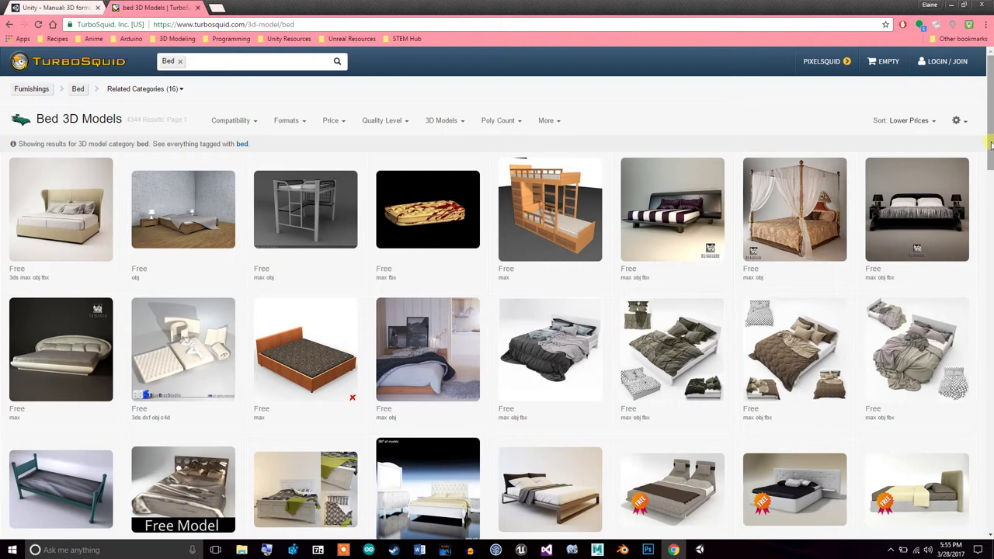
scroll(497, 293, down, 3)
scroll(291, 266, up, 3)
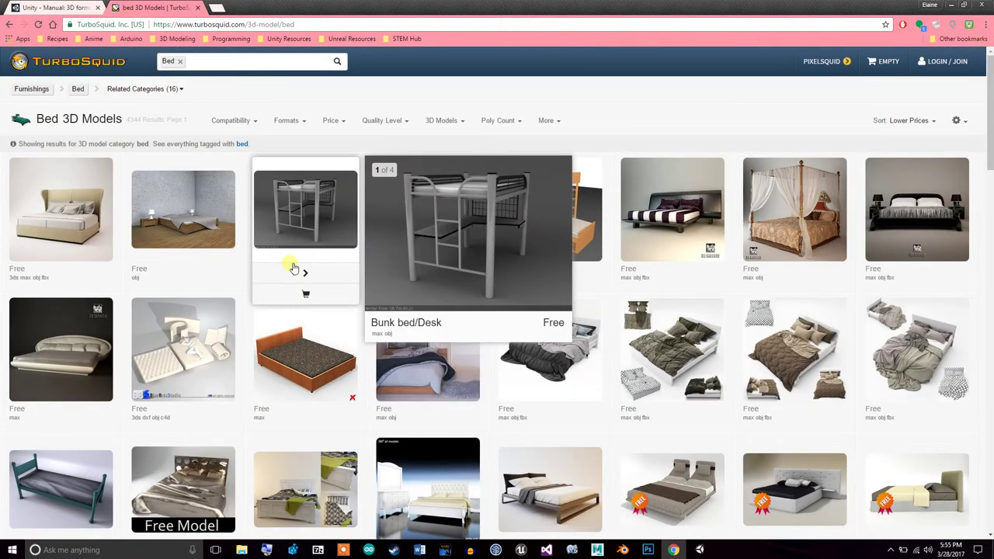
Open the bloody mattress model's product page from the bed results
mouse_move(98, 239)
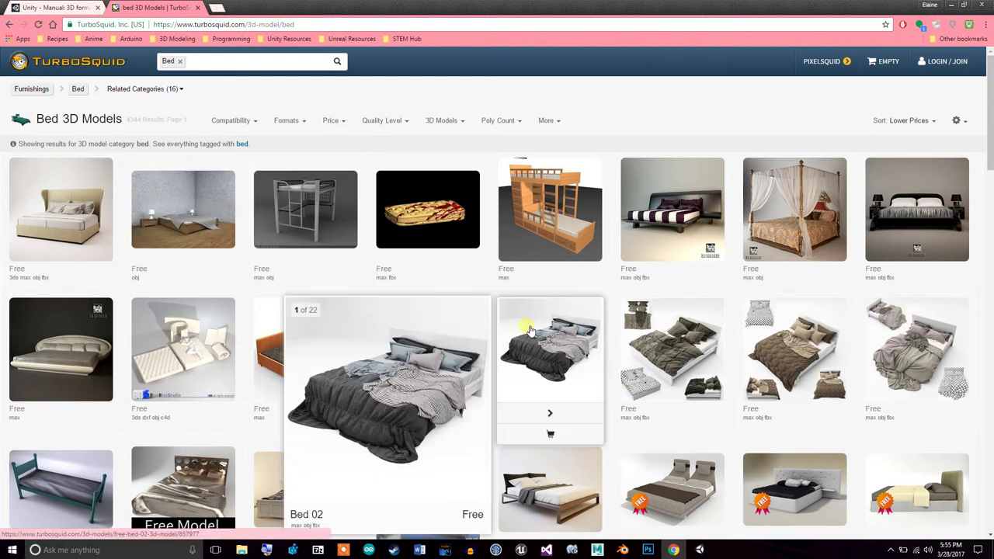
mouse_move(449, 241)
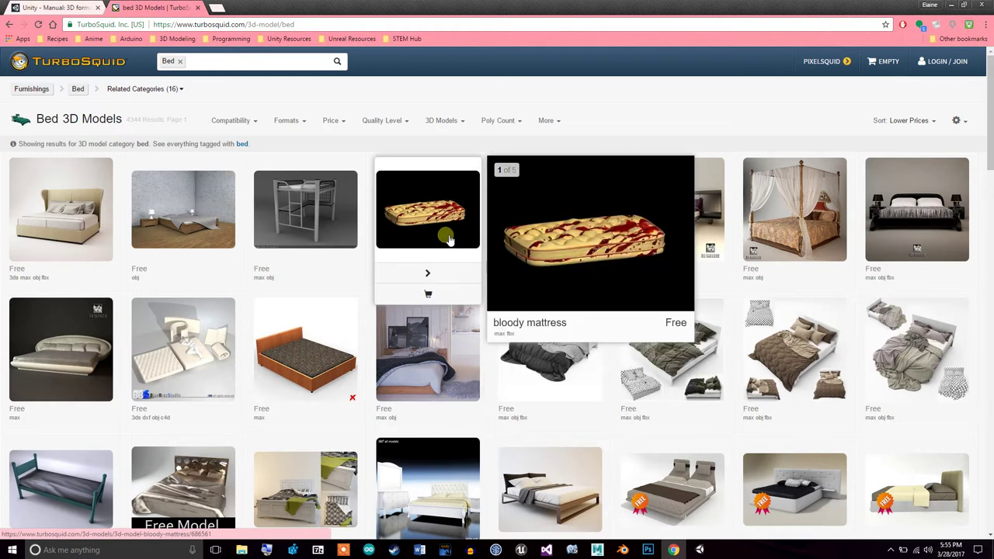
click(449, 239)
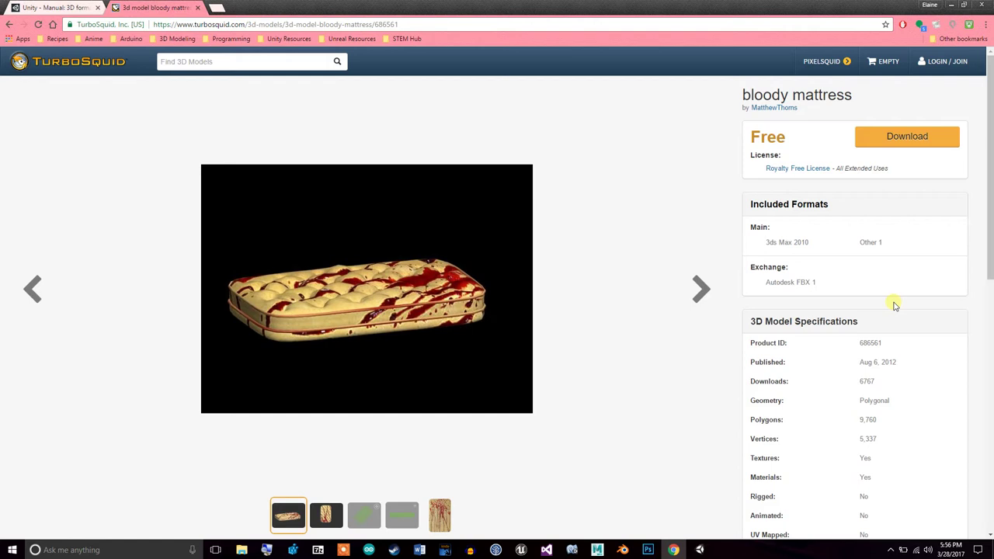
Sign in to TurboSquid with the member name and password, then download the bloody mattress
click(940, 65)
click(376, 191)
key(Tab)
key(Return)
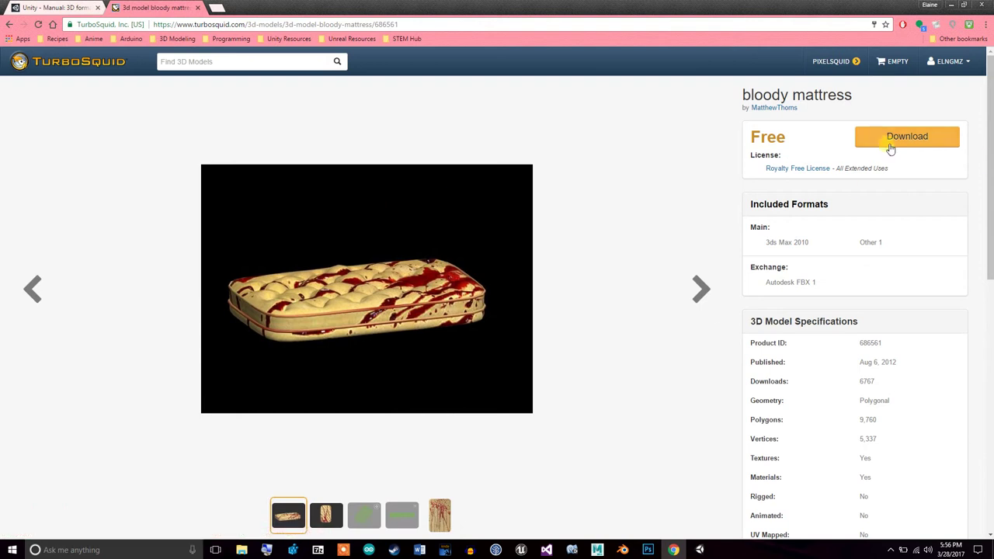
click(890, 140)
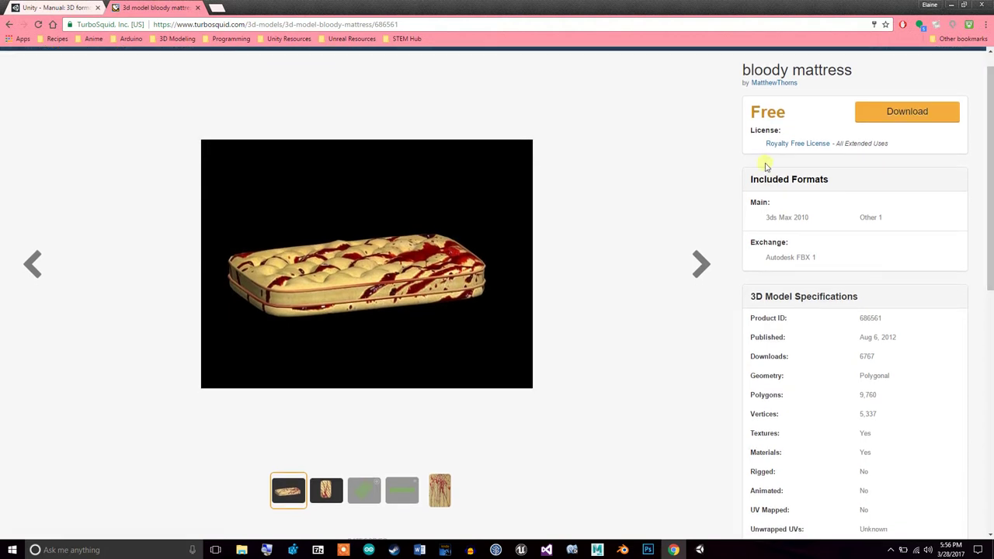
click(810, 150)
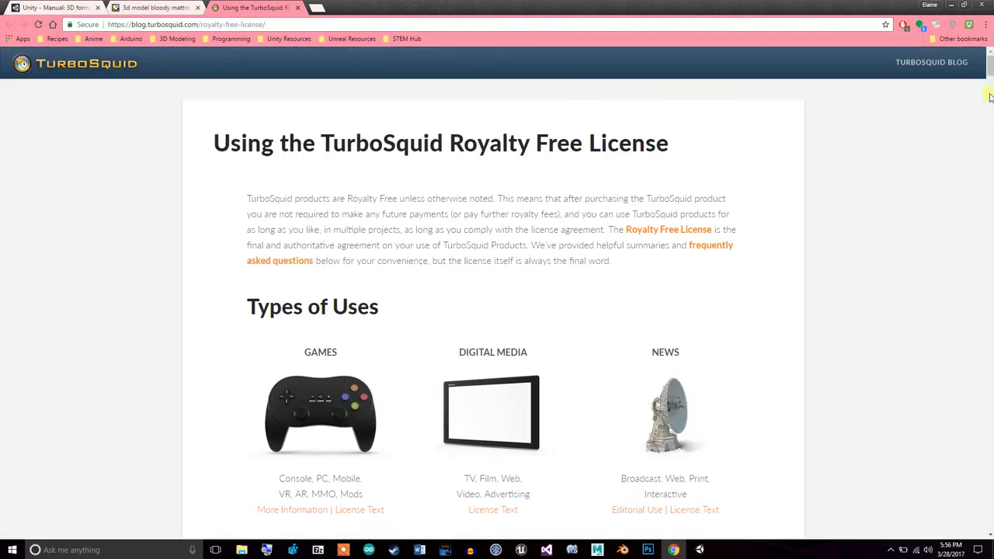
mouse_move(990, 70)
mouse_down()
mouse_move(990, 365)
mouse_move(990, 66)
mouse_up()
click(298, 8)
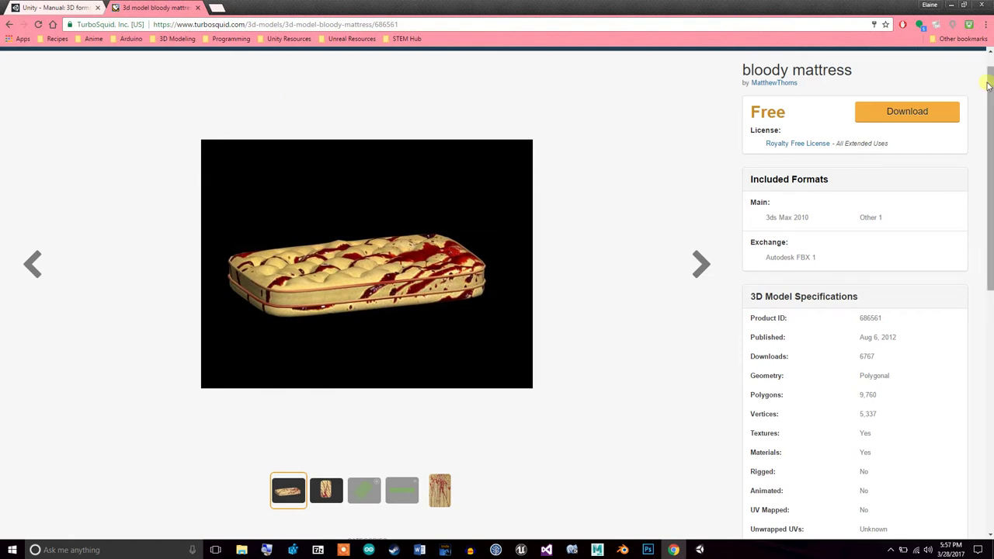
Highlight the mattress's 9,760 polygon count in its specs, then return to the Bed 3D Models listing
scroll(990, 208, down, 1)
scroll(991, 208, down, 1)
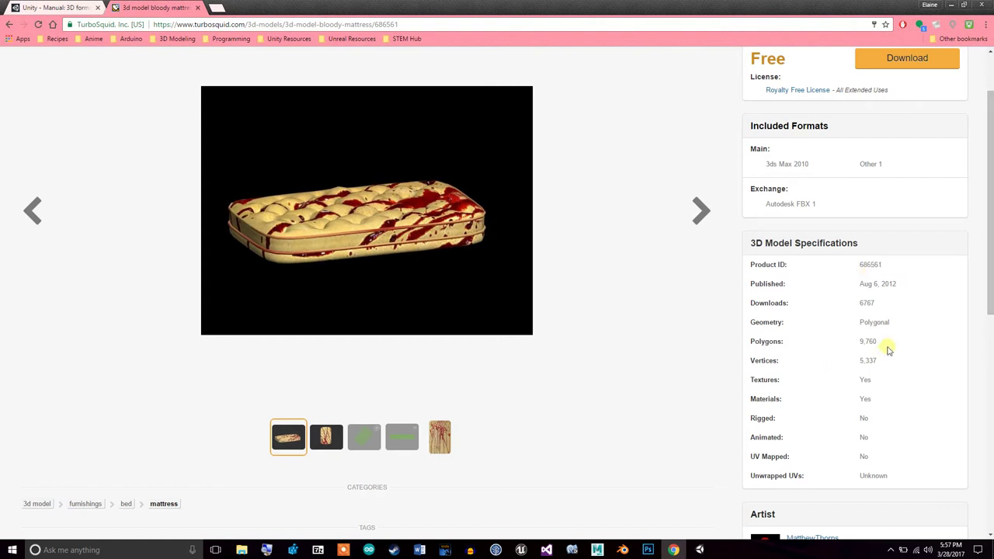
drag(885, 340, 855, 351)
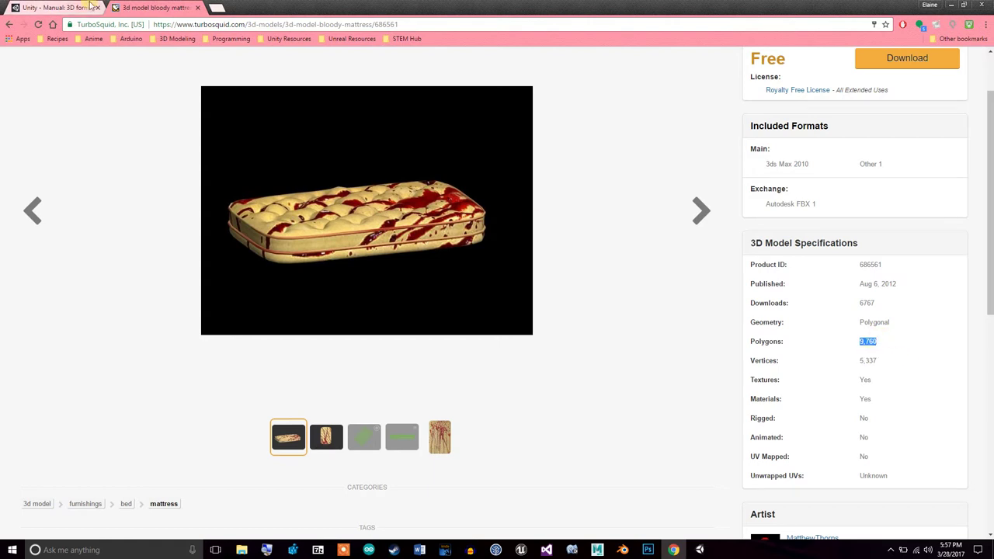
click(9, 25)
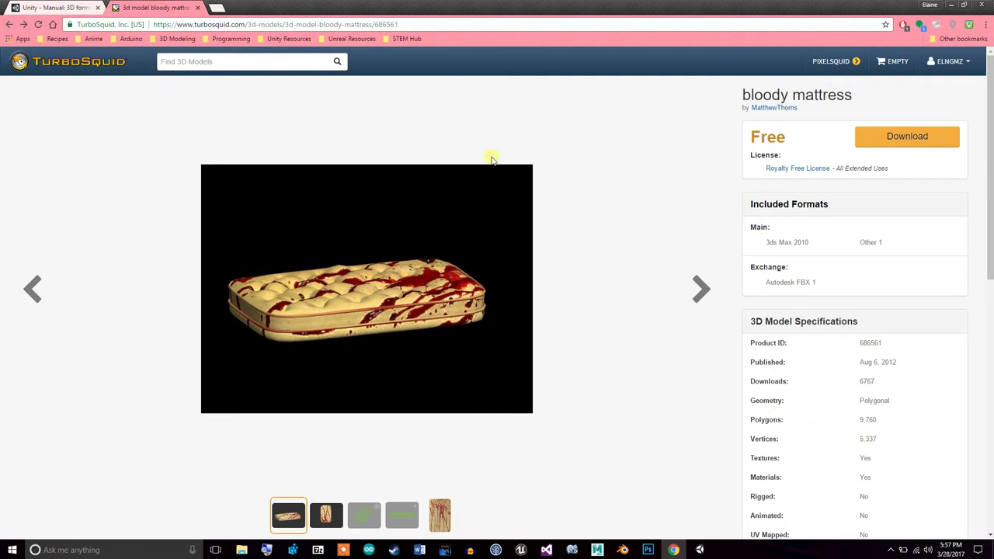
Open the bed with nightstands model, note its 1,126,942 polygons, and download it
click(10, 25)
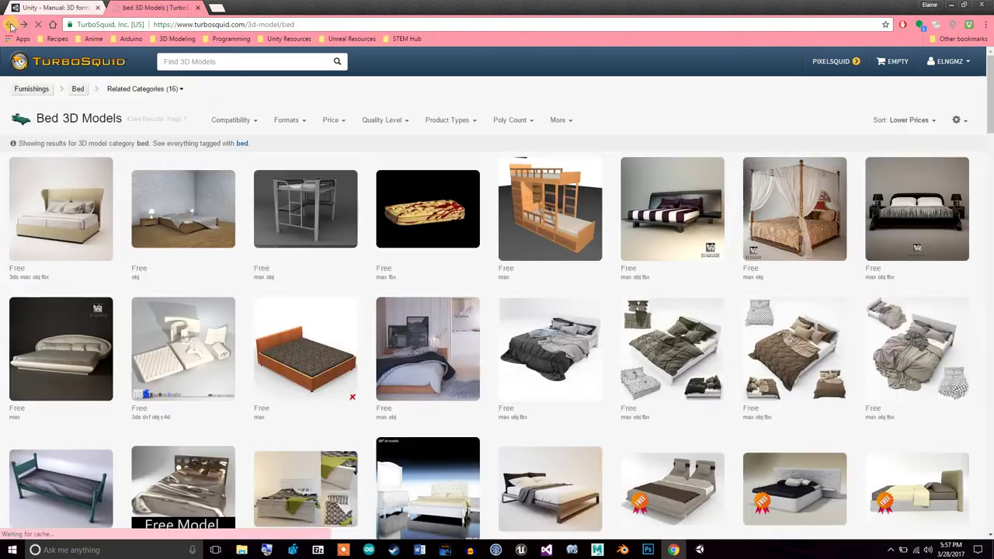
click(191, 242)
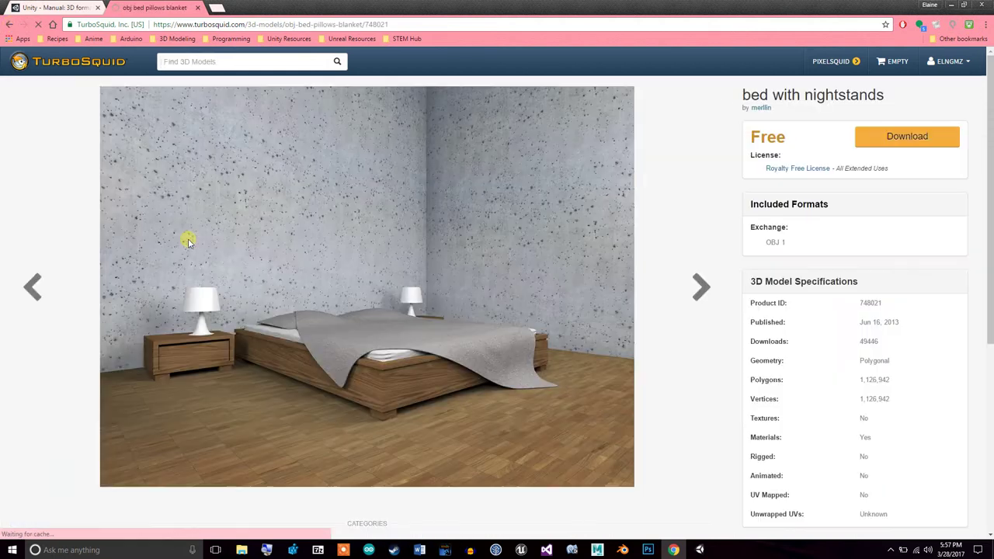
drag(899, 381, 849, 383)
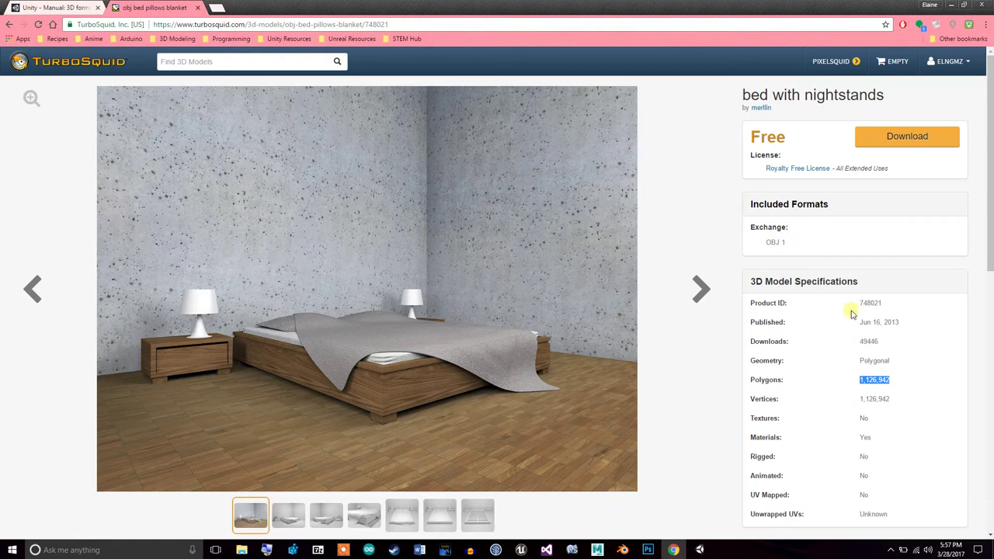
click(917, 140)
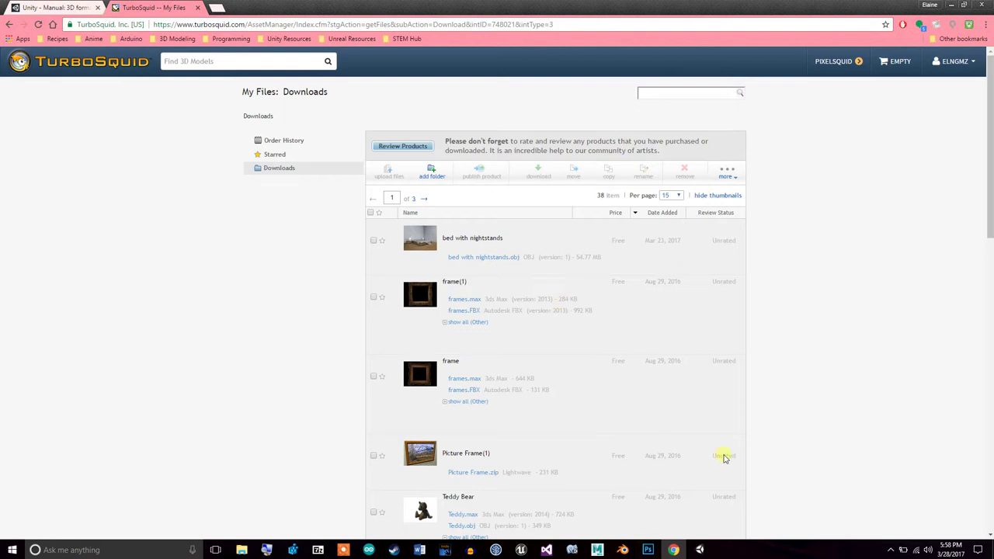
Download the bed with nightstands OBJ file from TurboSquid's frame(1) files, then go back to Unity
drag(989, 184, 970, 171)
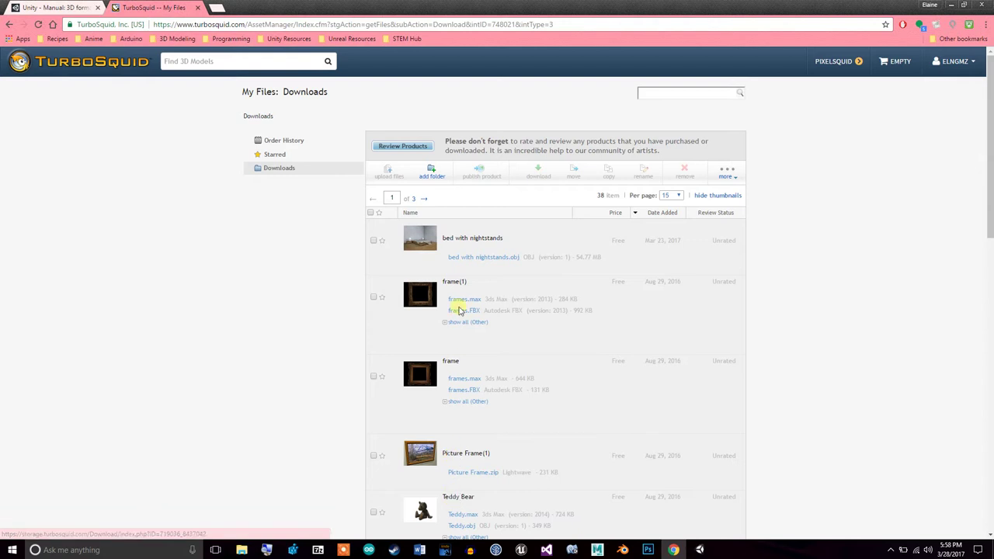
click(465, 322)
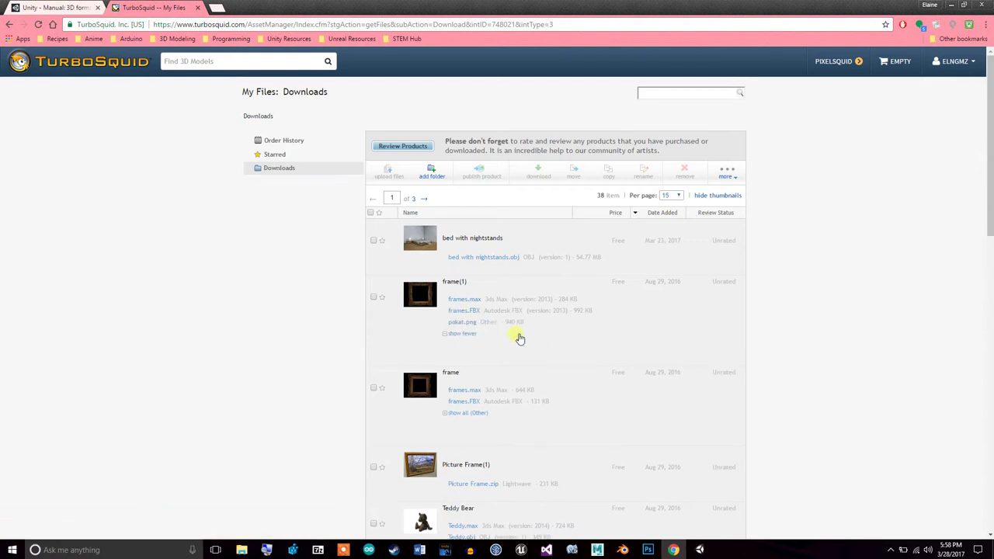
click(474, 306)
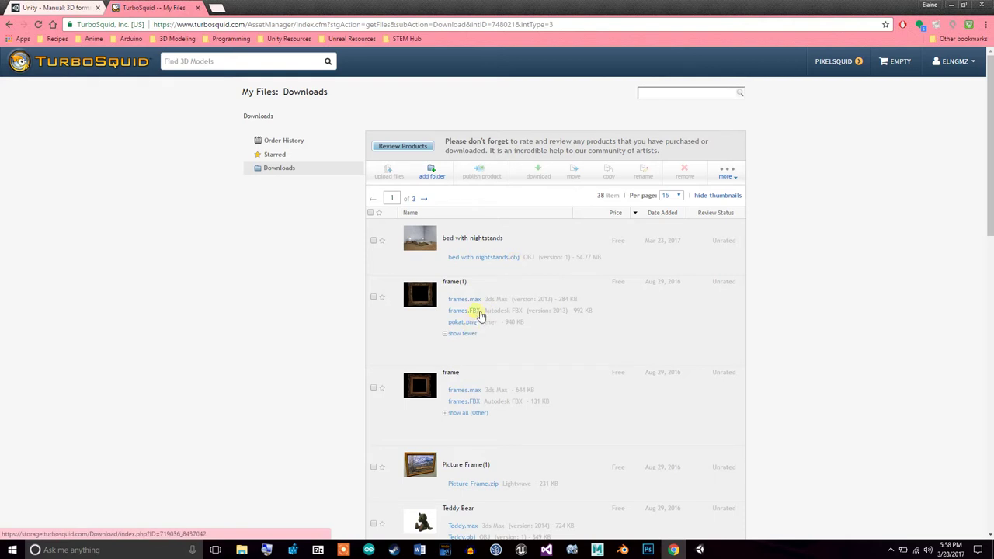
click(511, 258)
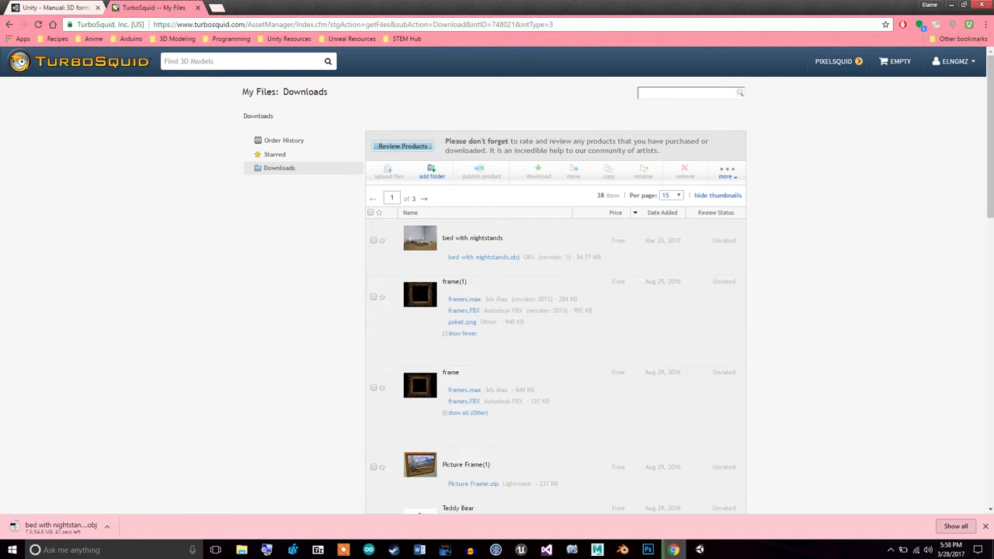
click(951, 5)
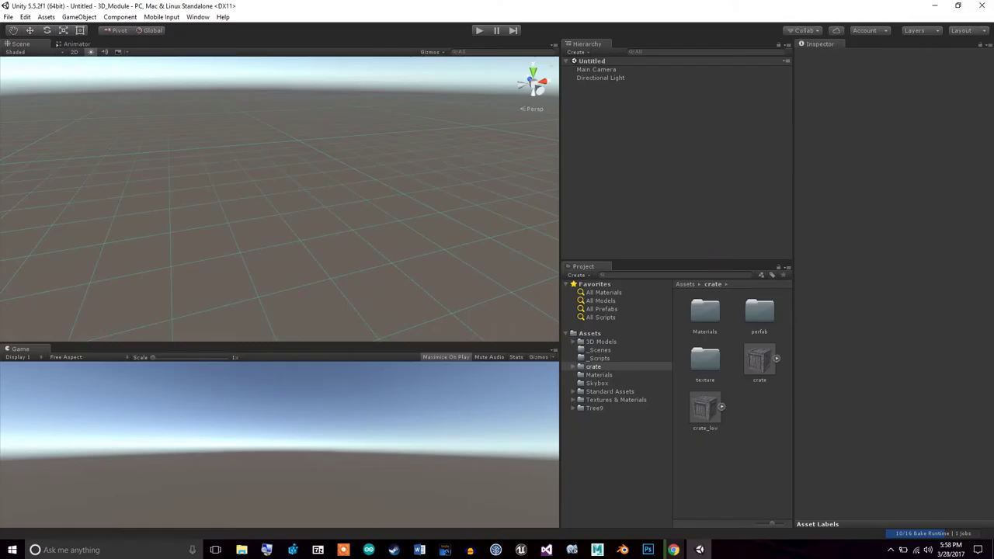
Open the Asset Store window and do a quick Play/stop test run of the empty scene
click(197, 17)
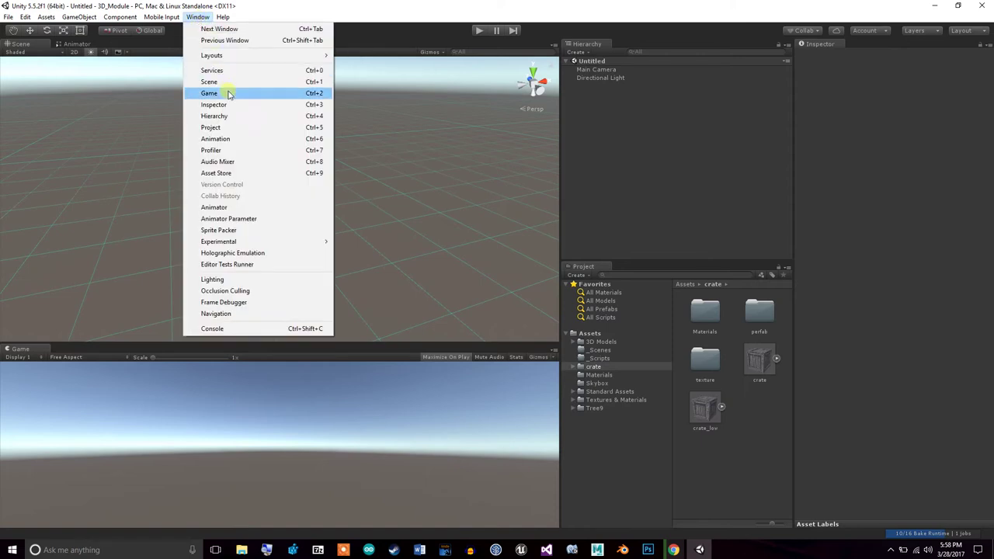
click(229, 173)
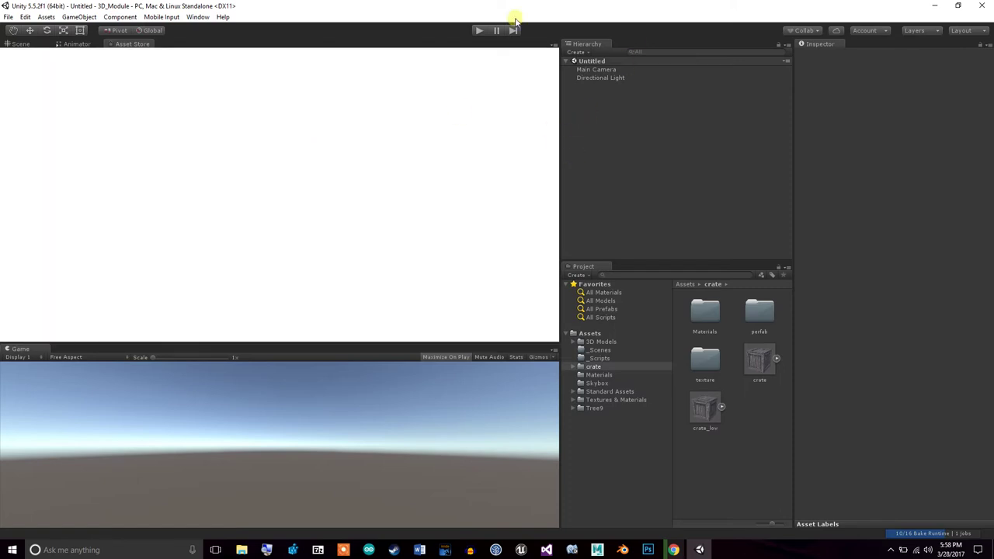
click(479, 30)
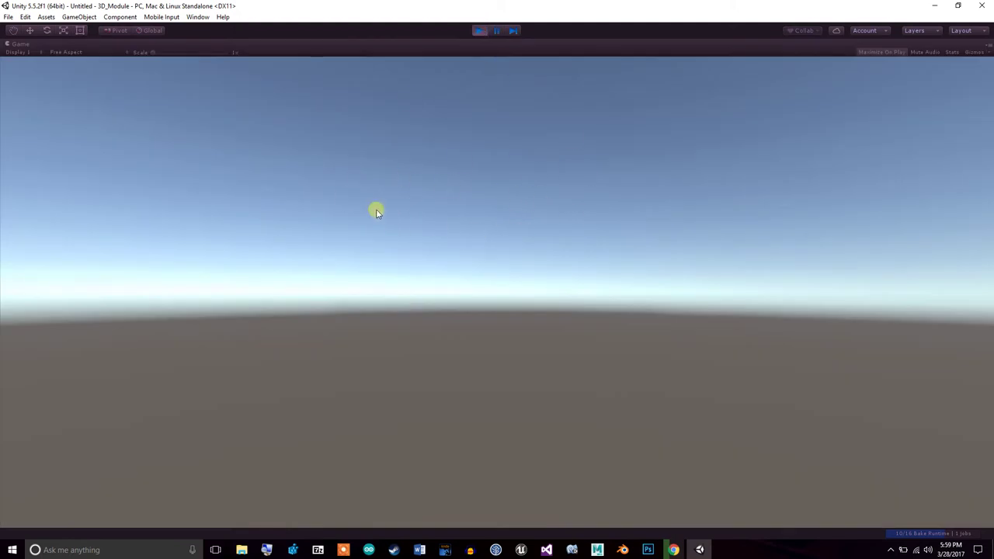
click(480, 30)
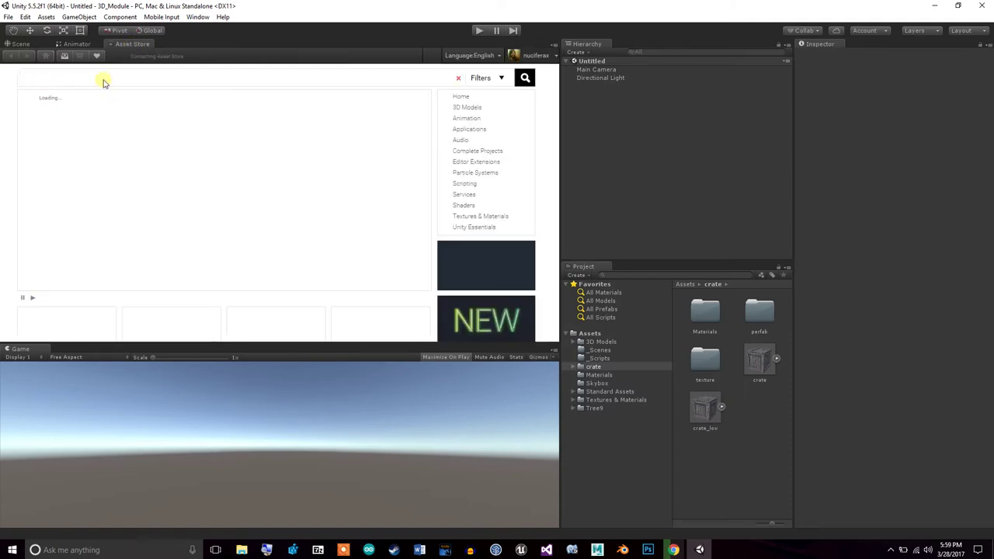
Search the Asset Store for 'skybox' and open the free Skybox package's page
click(104, 80)
text(skybox)
key(Return)
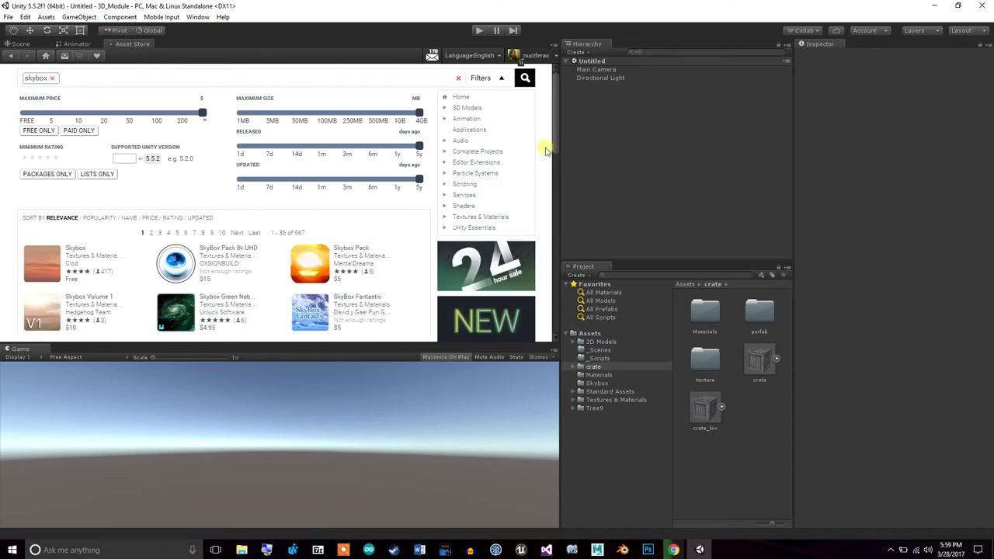
drag(561, 144, 567, 180)
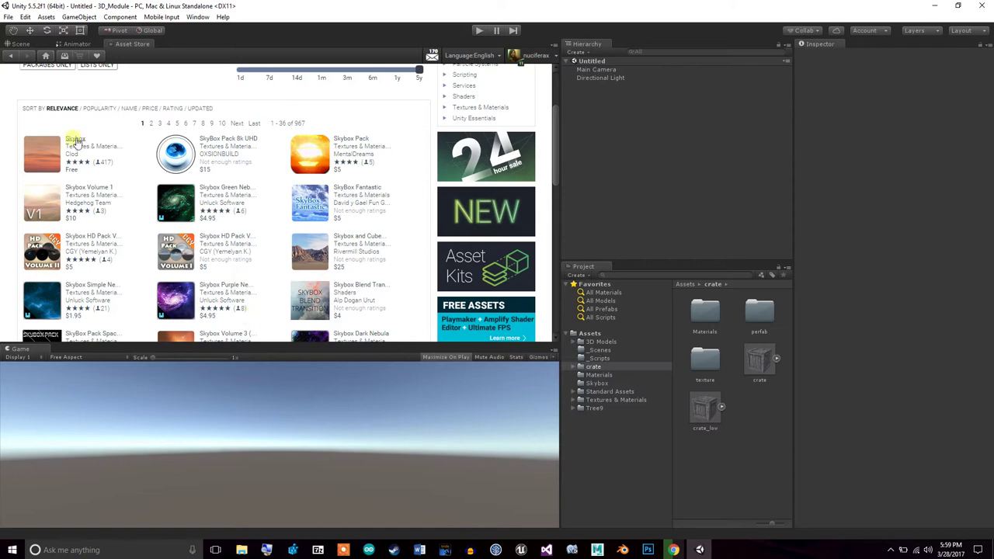
click(46, 153)
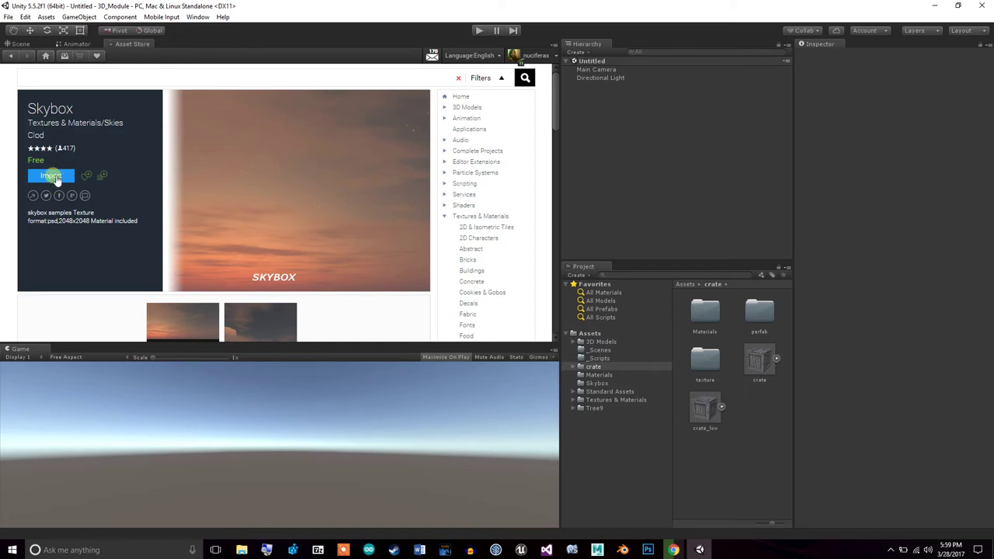
Show the Skybox folder's textures and close the Asset Store tab
click(601, 384)
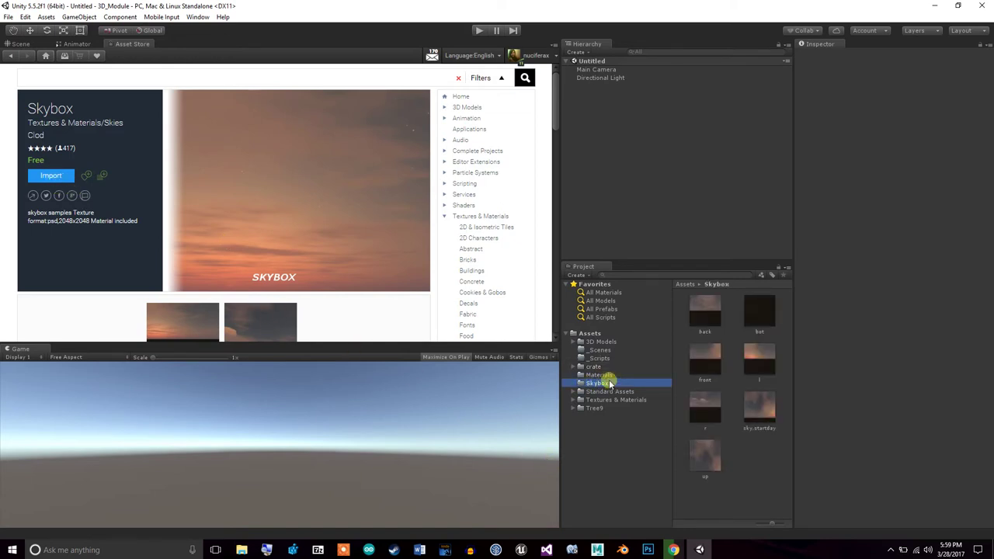
right_click(118, 44)
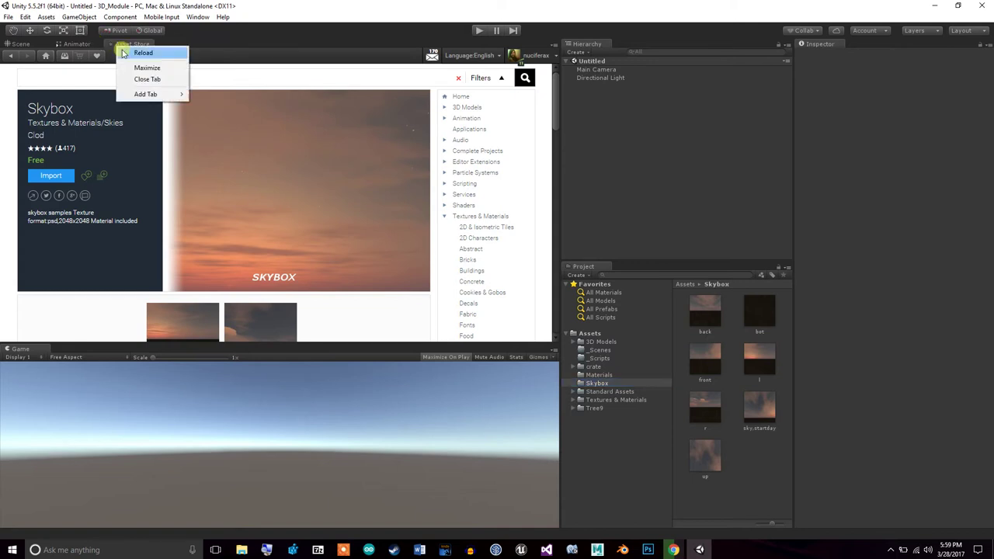
click(147, 82)
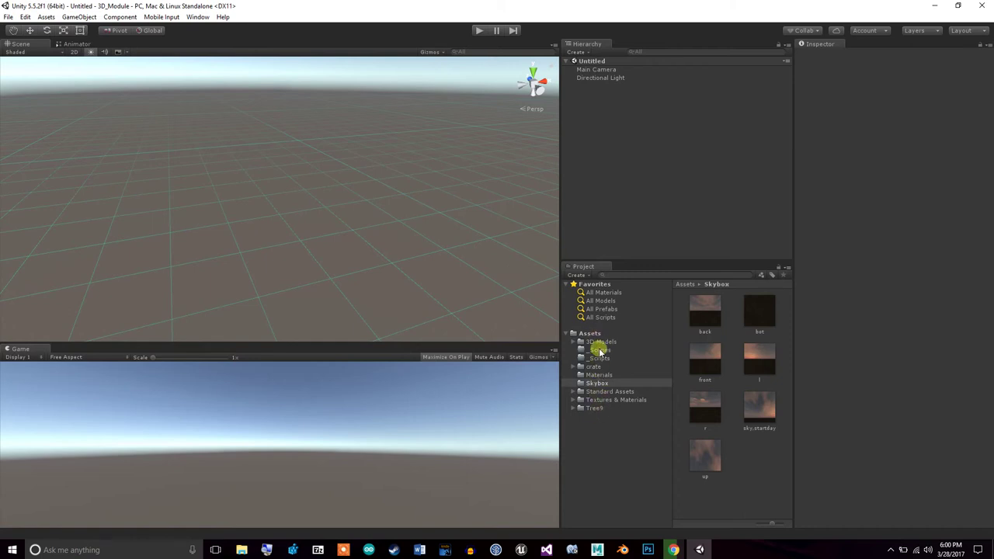
Browse _Scripts, _Scenes and 3D Models, then open Materials holding Color1 and Sky
click(604, 360)
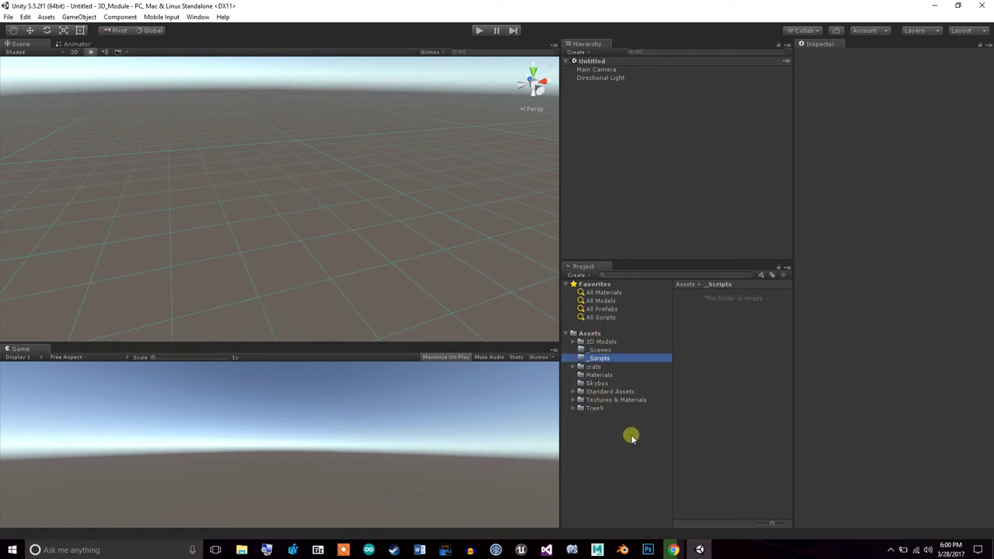
click(609, 350)
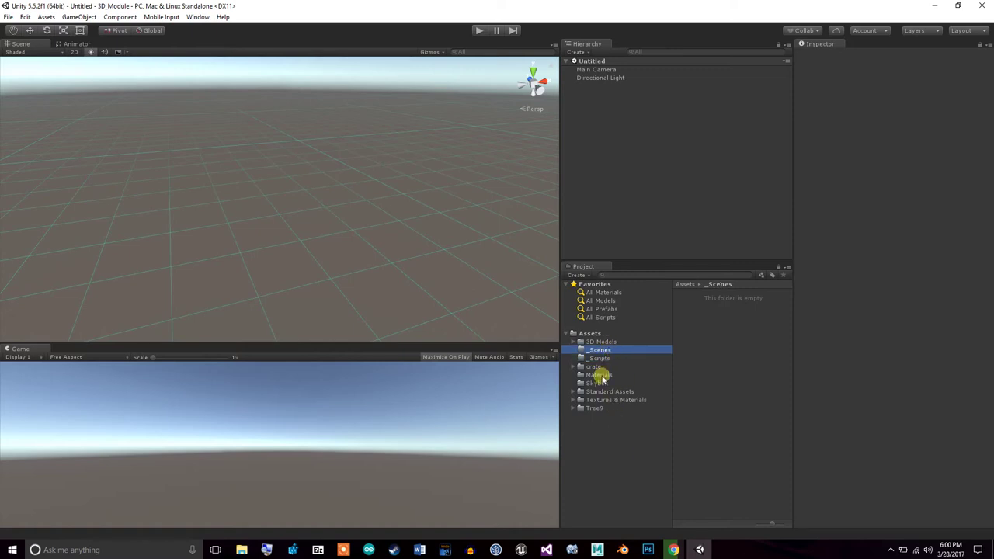
click(598, 342)
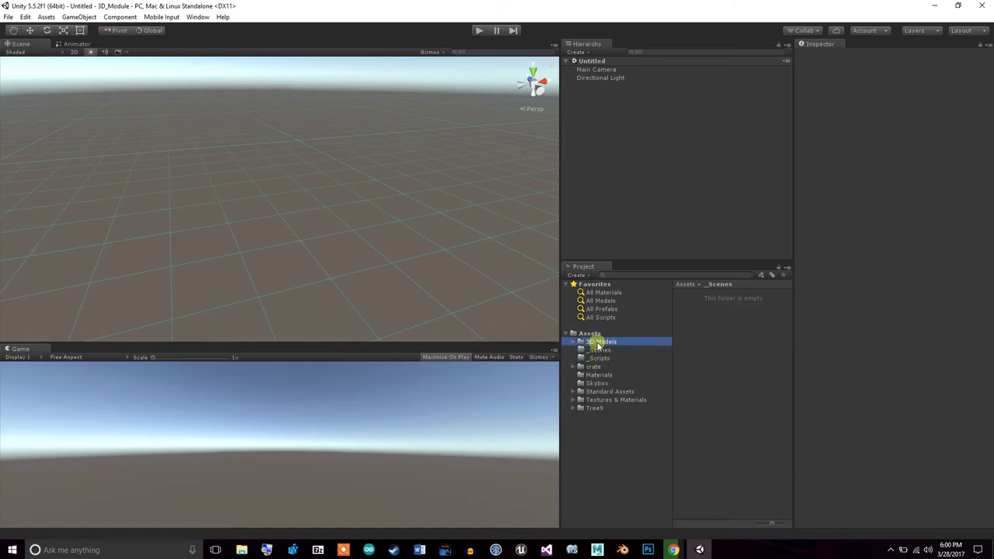
click(598, 375)
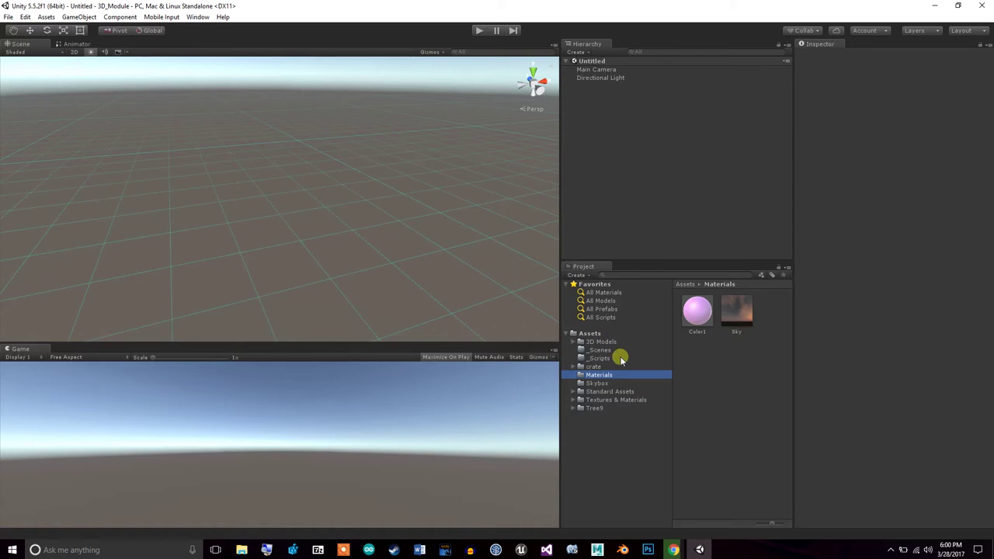
click(737, 321)
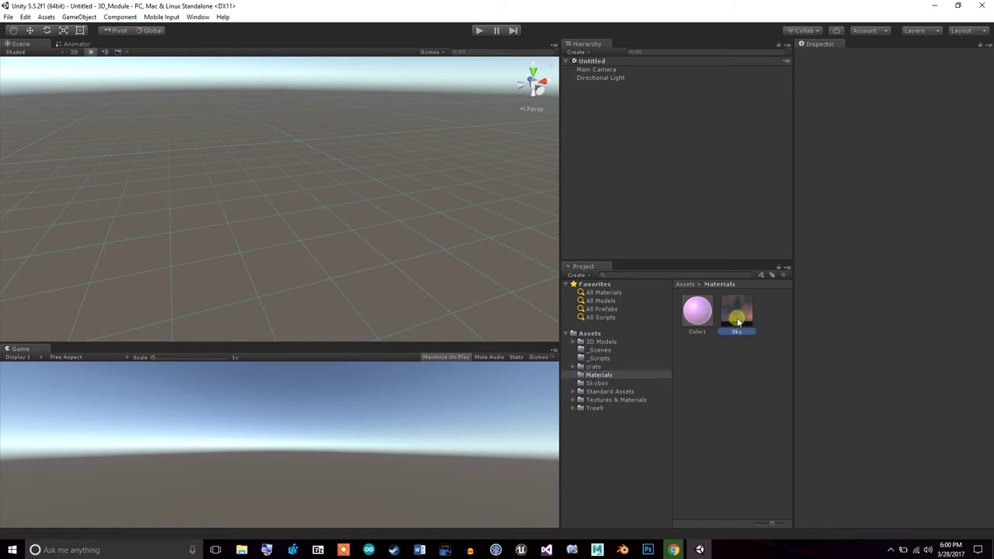
click(737, 383)
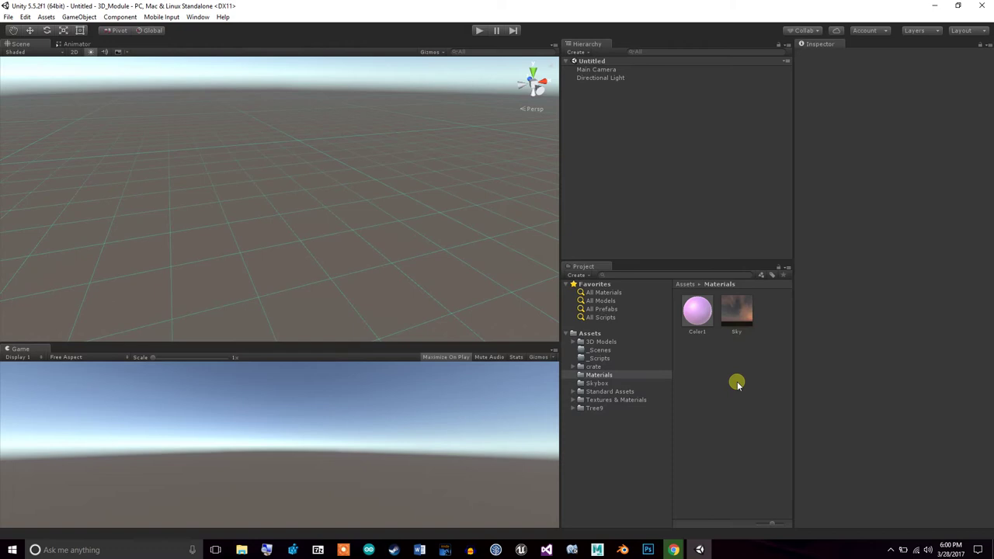
Change the Sky material's shader to Skybox/6 Sided
right_click(737, 384)
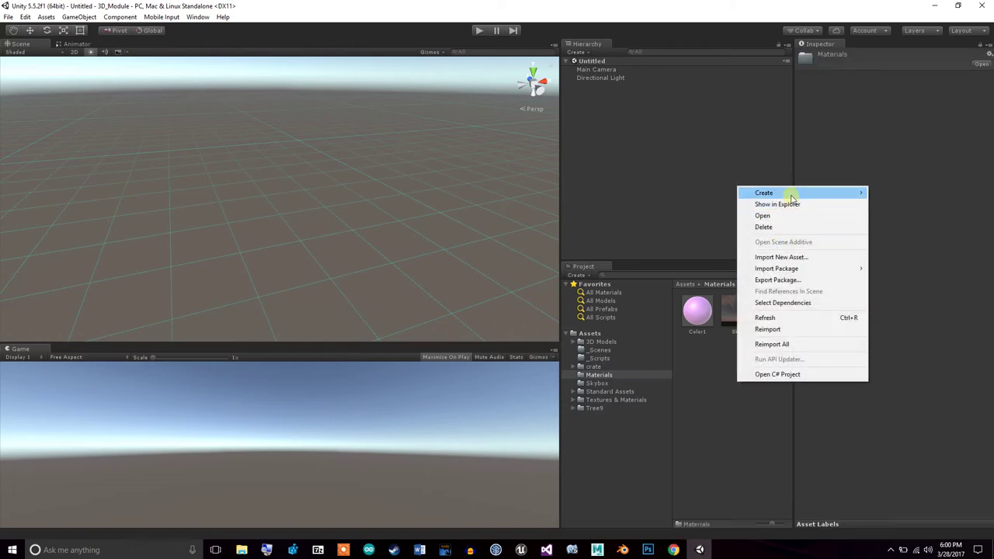
mouse_move(791, 199)
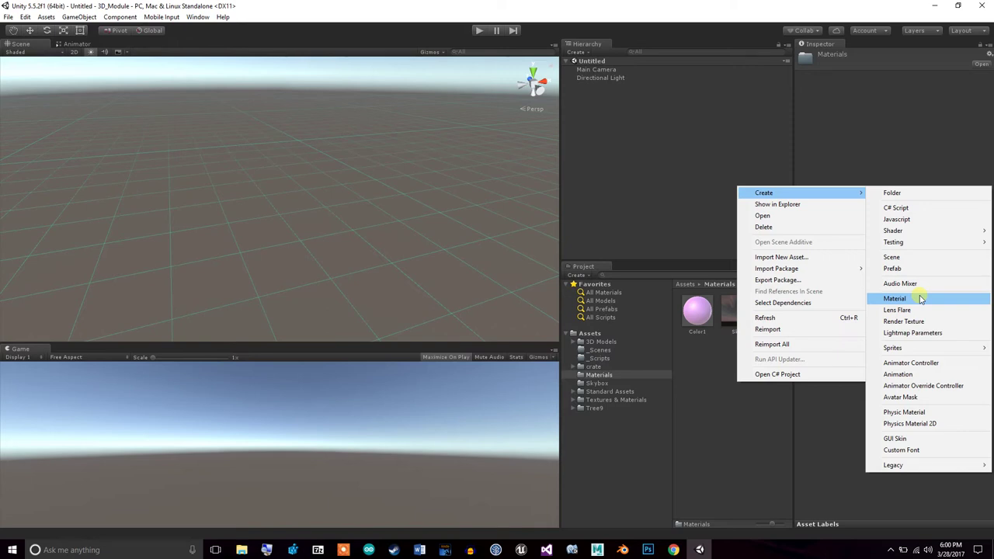
click(745, 433)
click(747, 315)
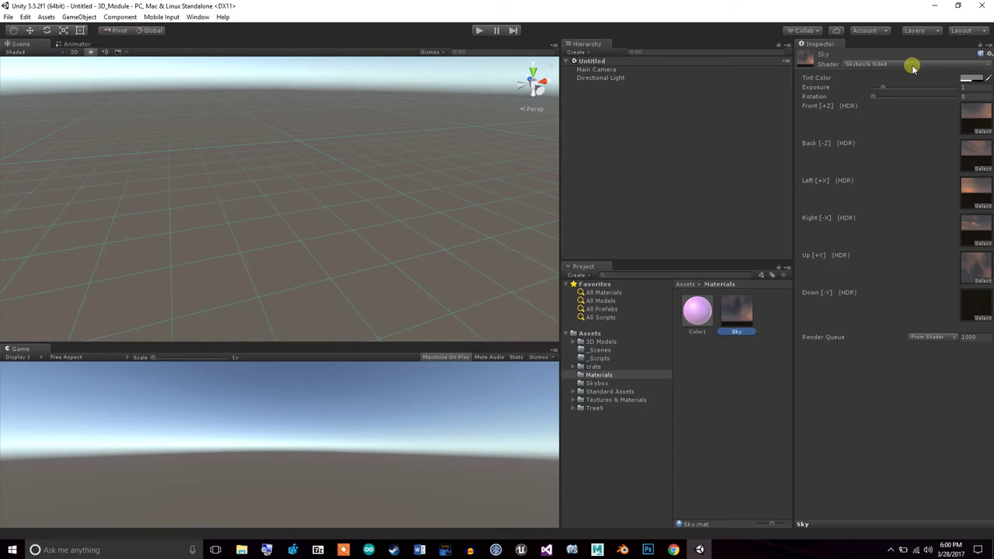
click(856, 66)
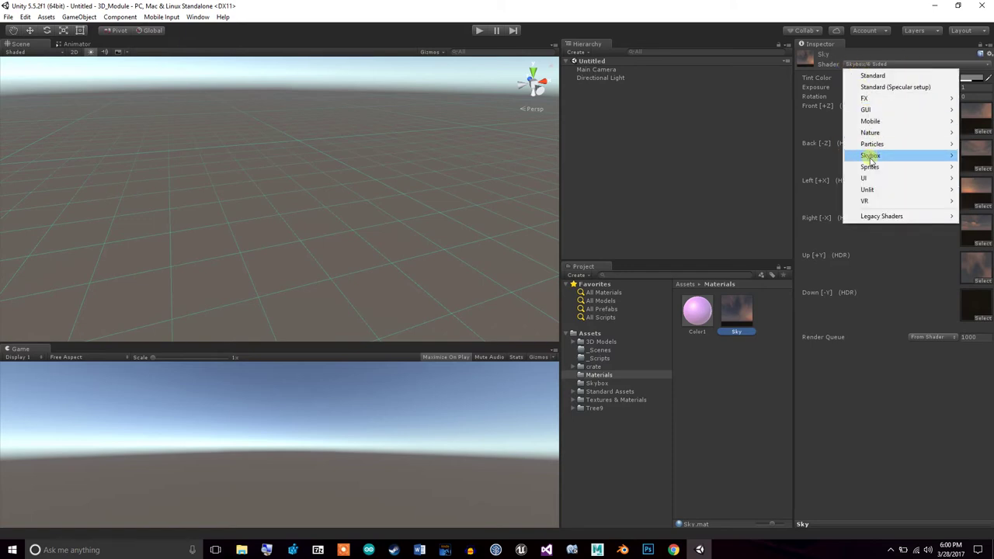
mouse_move(871, 160)
click(835, 155)
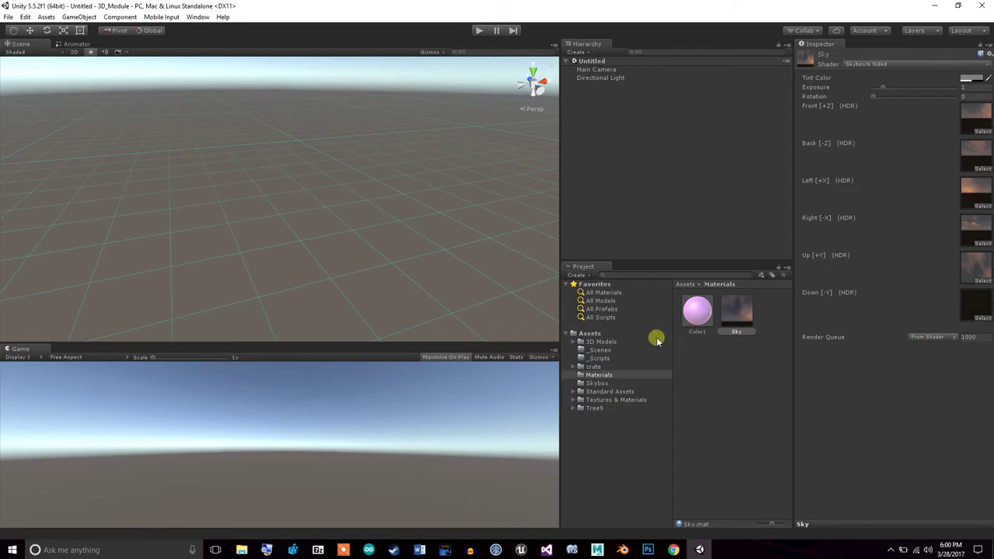
Drag the Skybox 'front' and 'back' textures into Sky's Front [+Z] and Back [-Z] slots
click(599, 383)
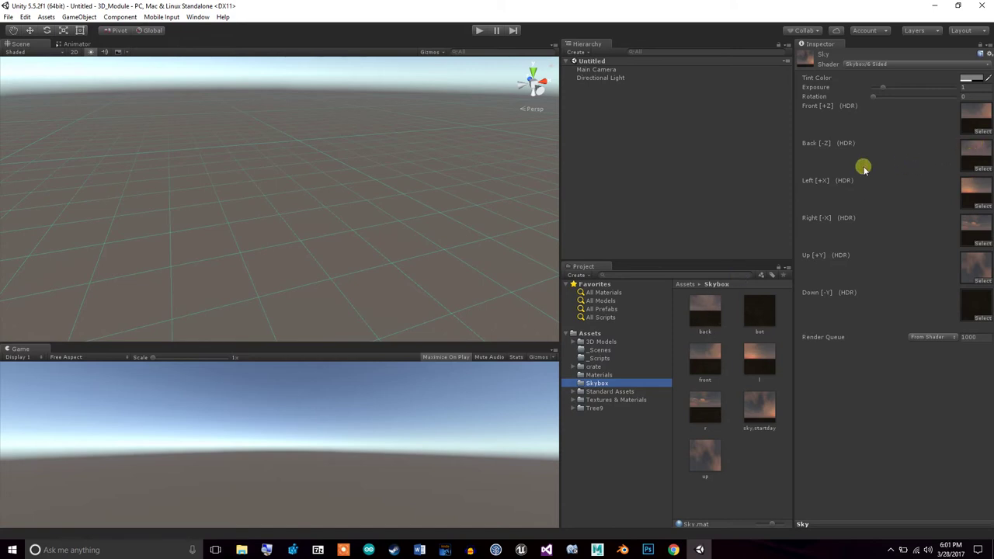
click(713, 368)
drag(713, 370, 962, 125)
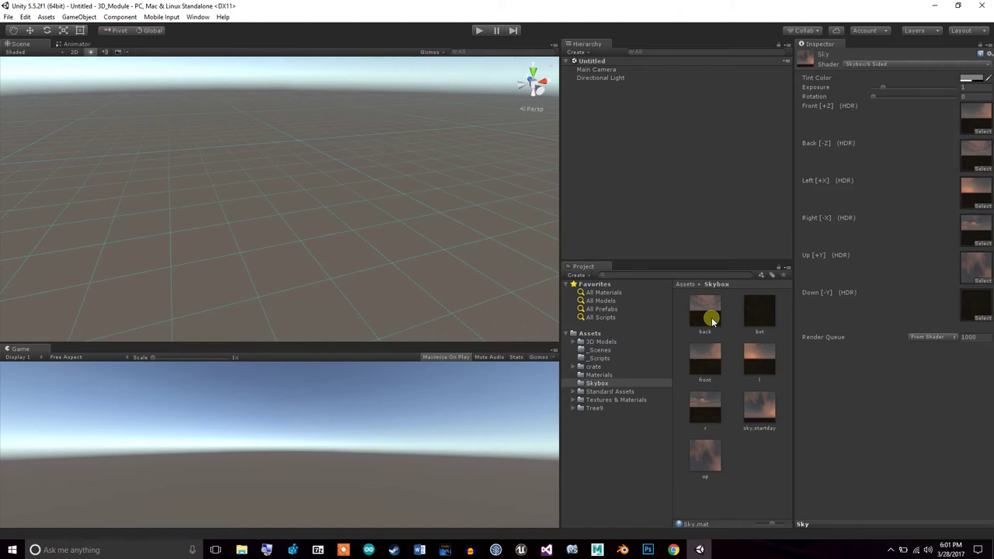
drag(718, 341, 977, 115)
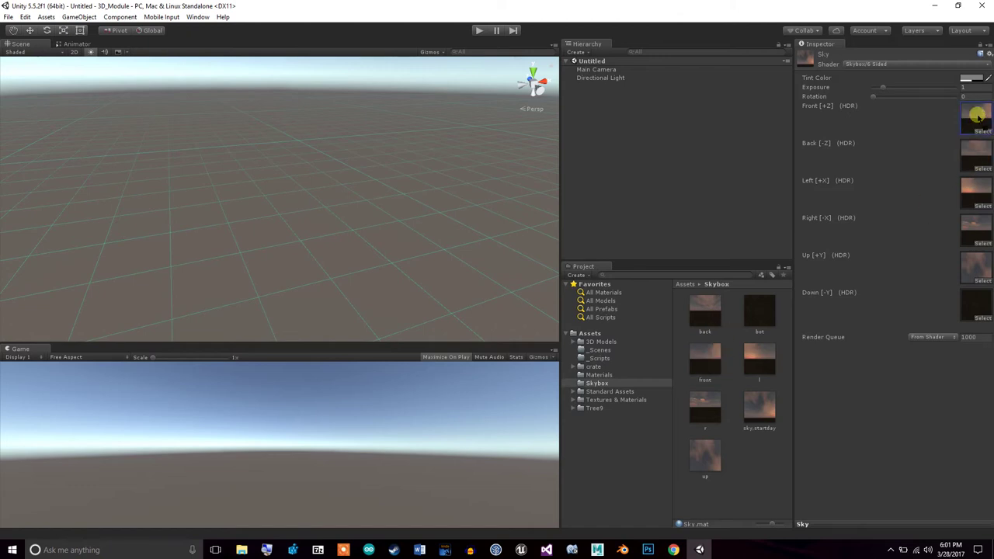
drag(714, 309, 976, 155)
drag(683, 313, 967, 155)
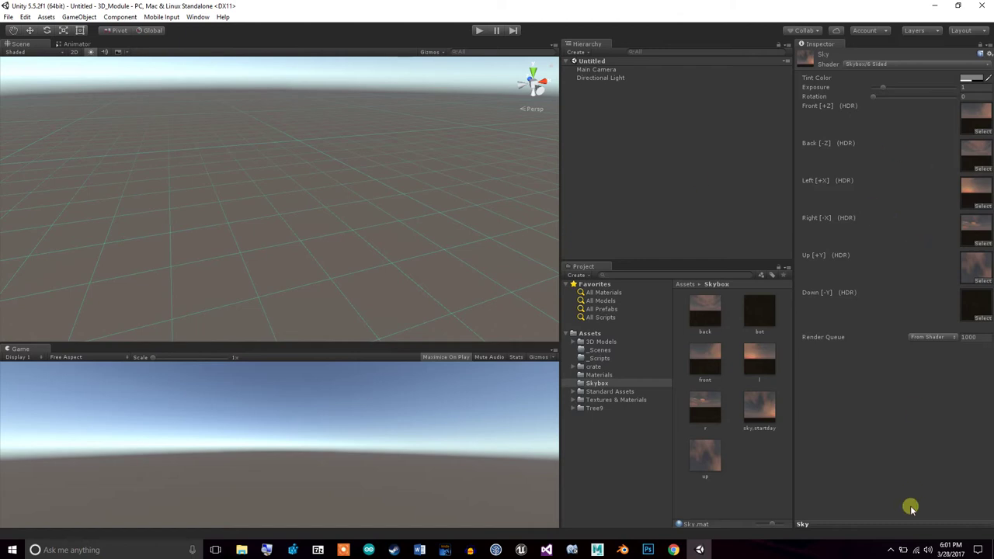
Add a Skybox component to Main Camera with Sky as Custom Skybox, then preview in Play mode
click(596, 70)
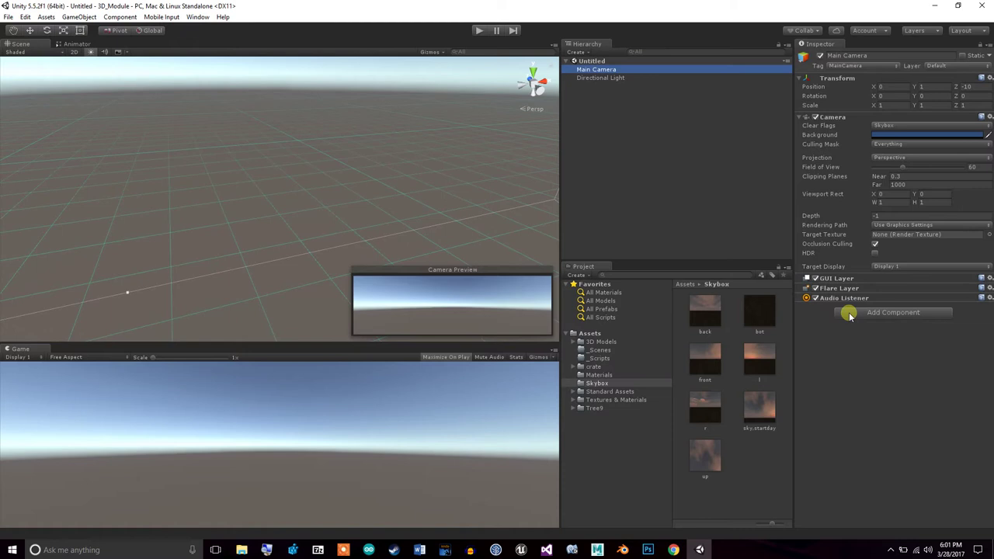
click(850, 314)
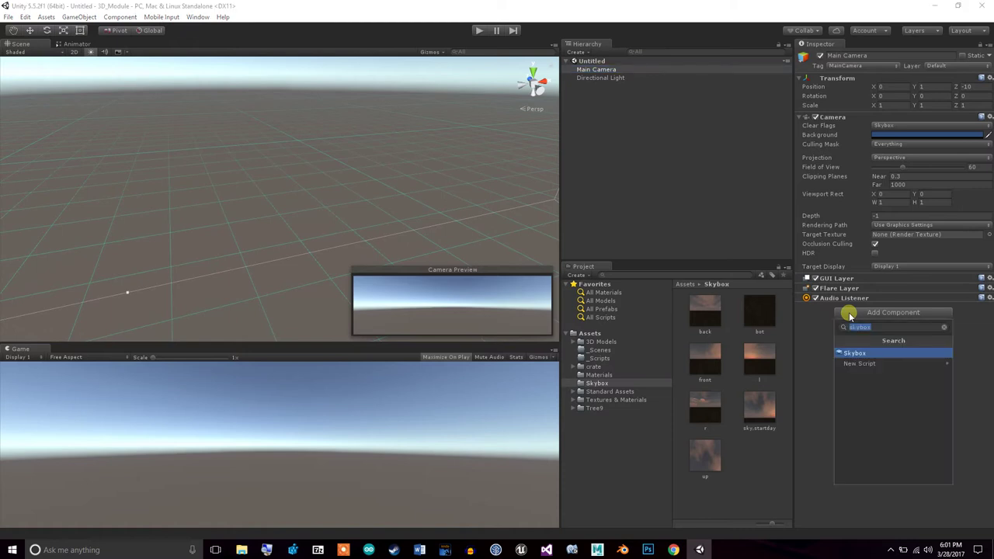
click(863, 353)
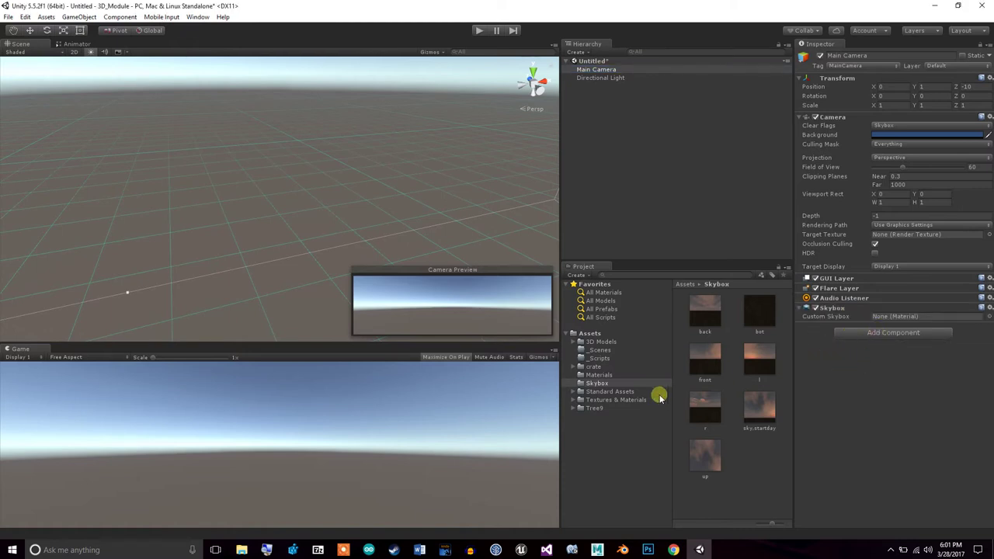
click(602, 375)
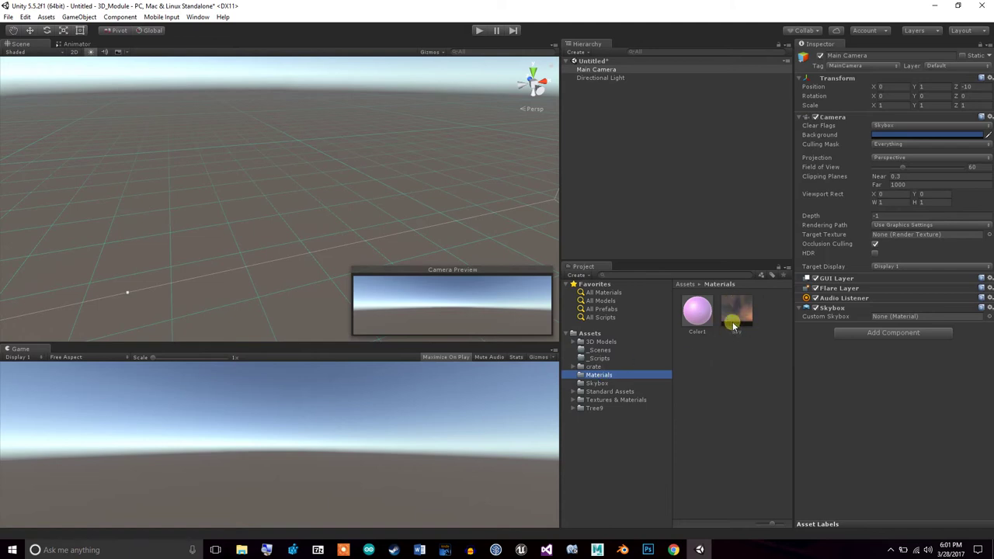
drag(734, 311, 882, 319)
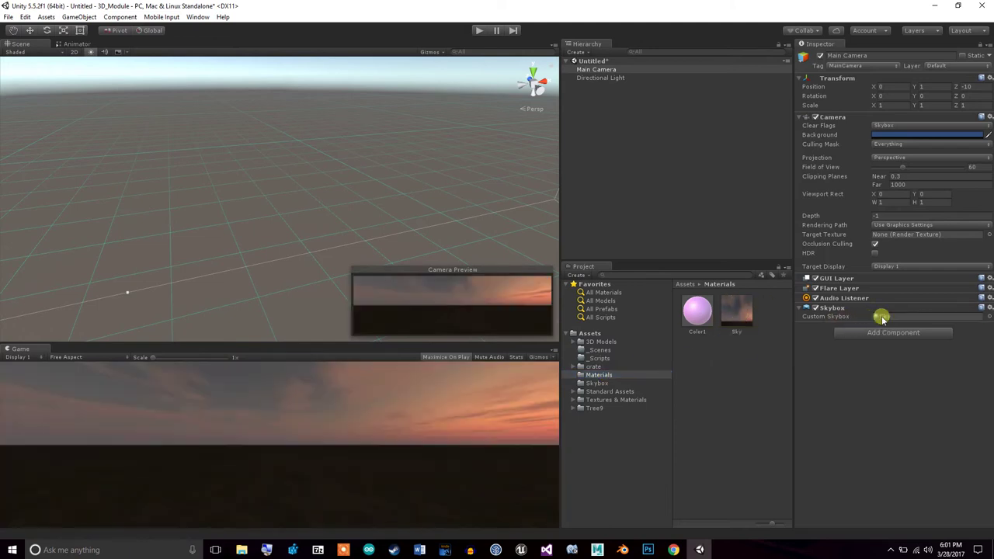
click(479, 30)
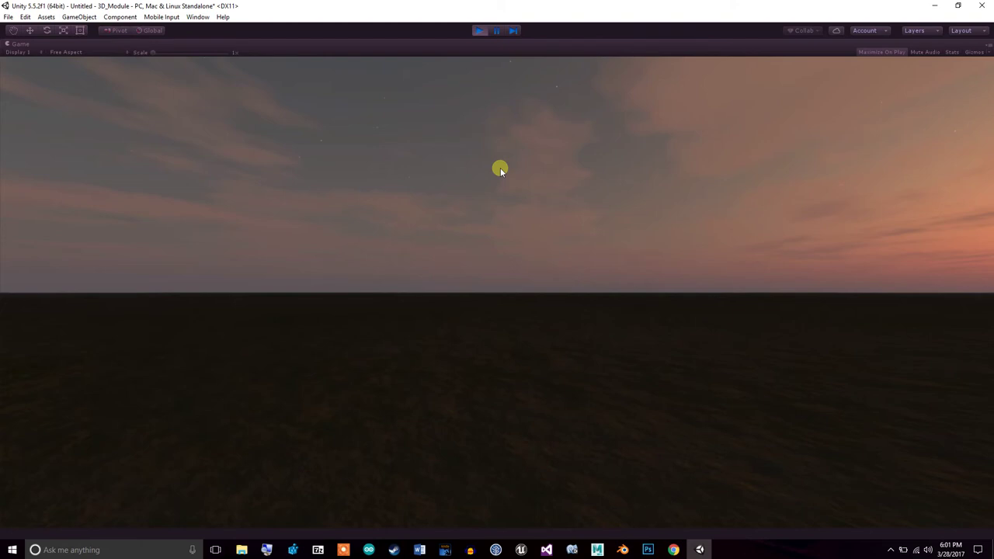
click(480, 32)
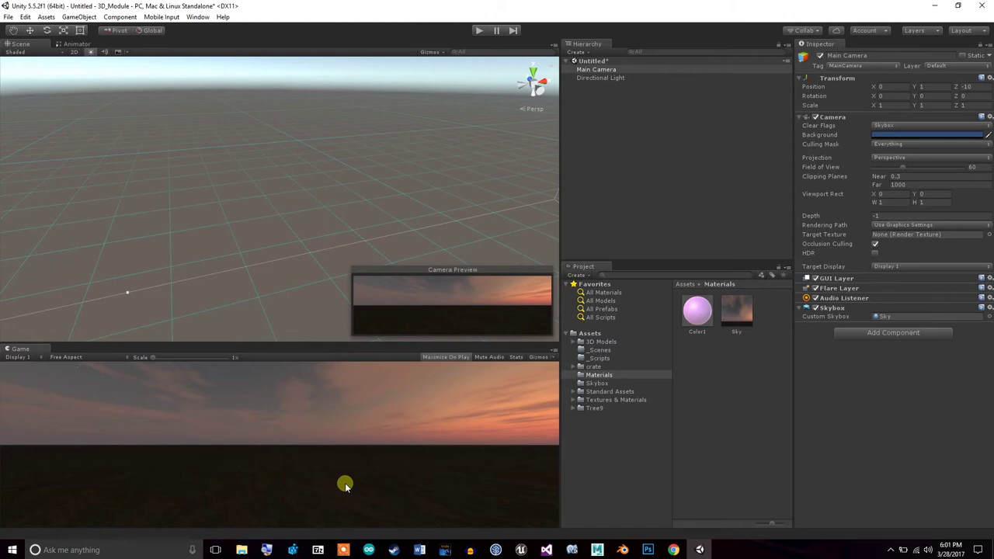
Drag the 'bed with nightstands' model from Assets > 3D Models into the Scene view
click(674, 550)
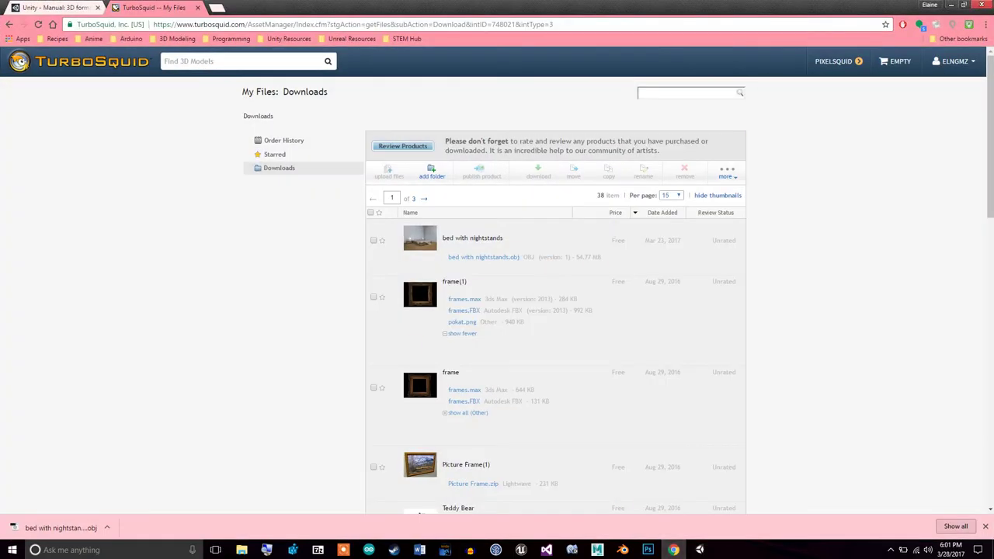
click(950, 5)
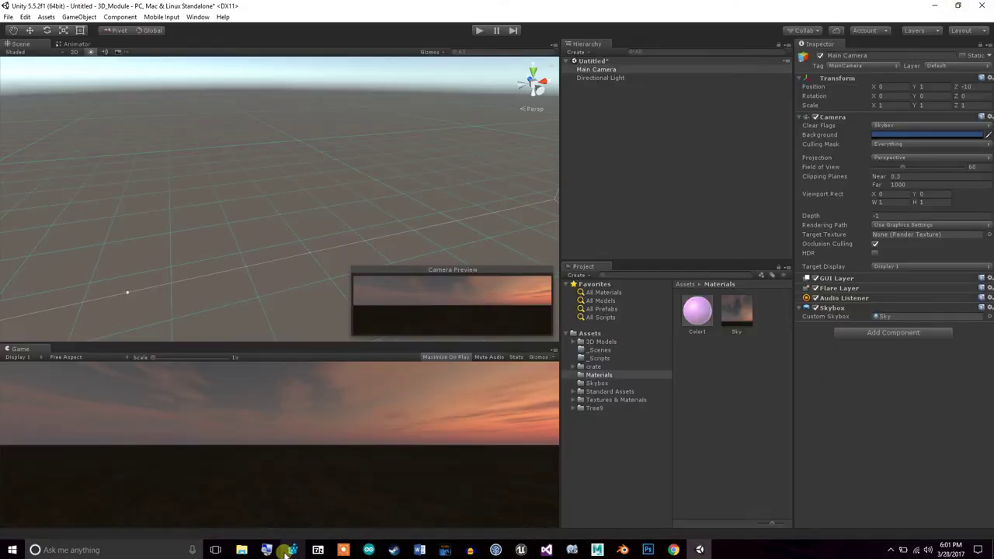
click(605, 341)
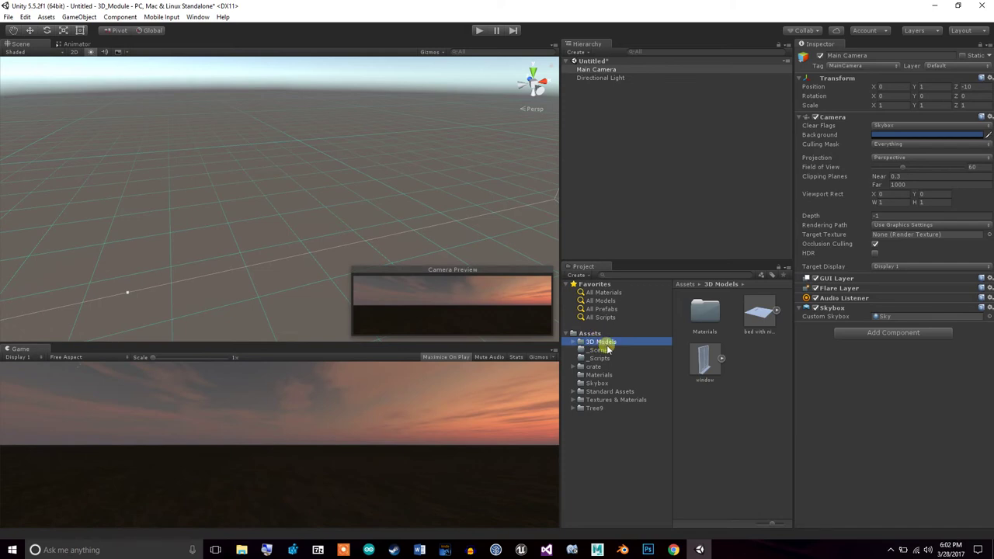
click(761, 317)
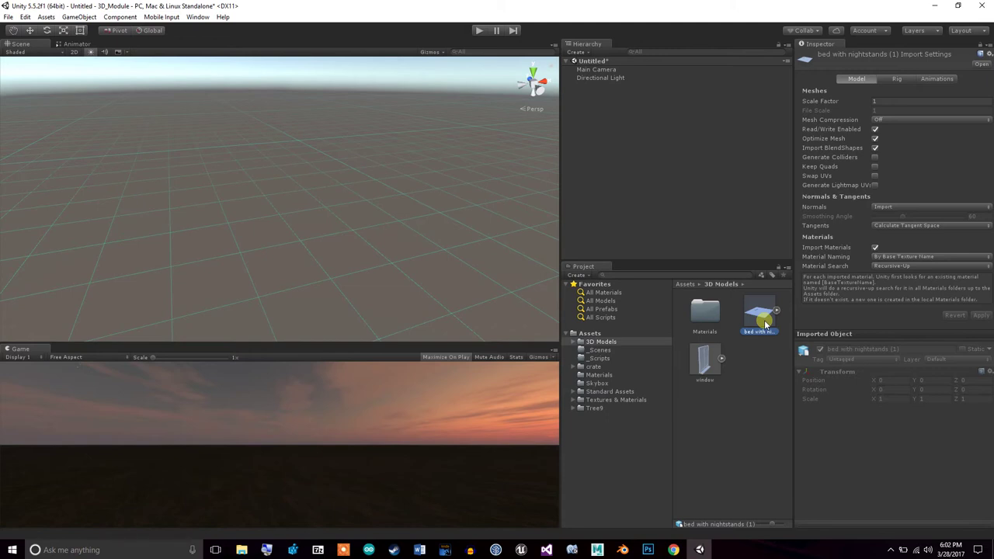
drag(765, 323, 292, 257)
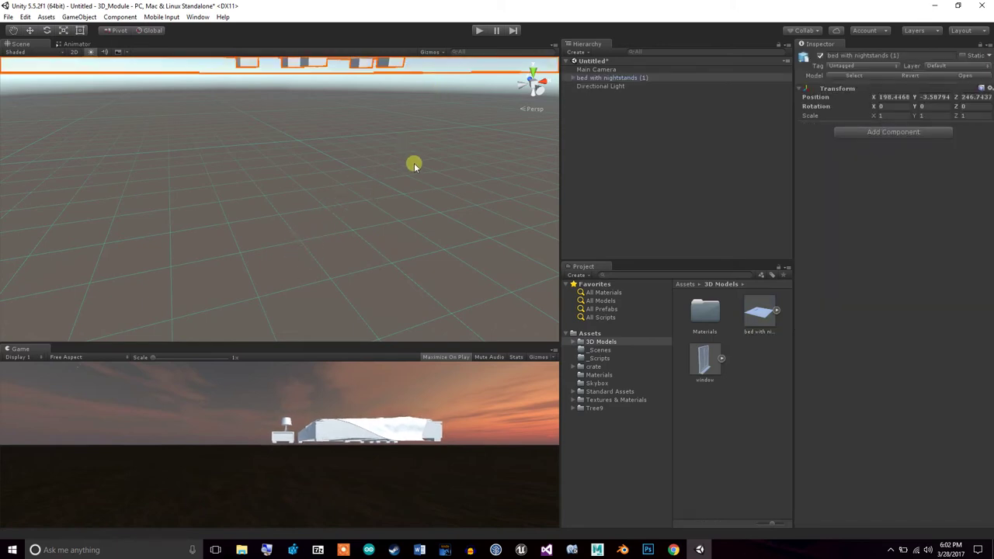
drag(613, 86, 618, 74)
Frame the bed in the Scene view and expand its Scene group of mesh parts
click(613, 70)
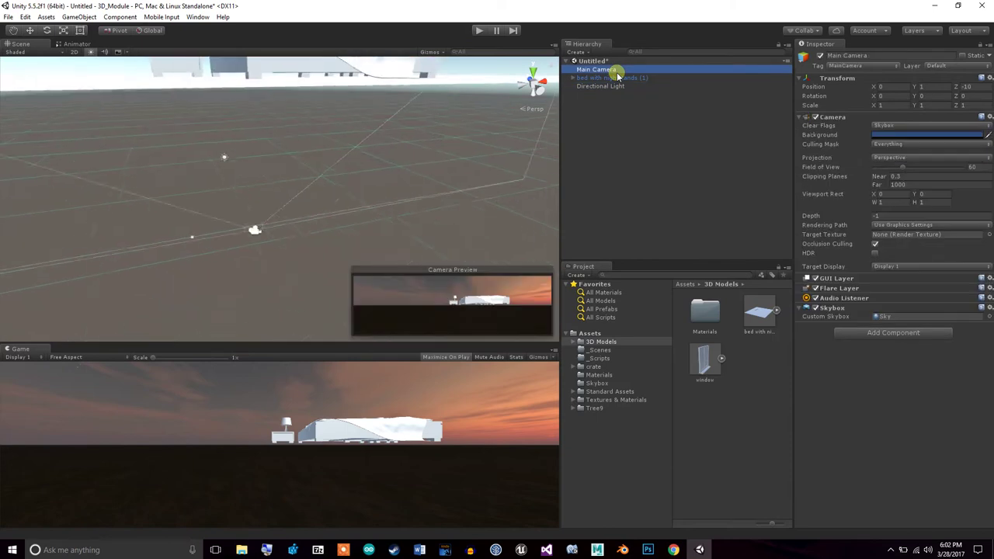
double_click(617, 77)
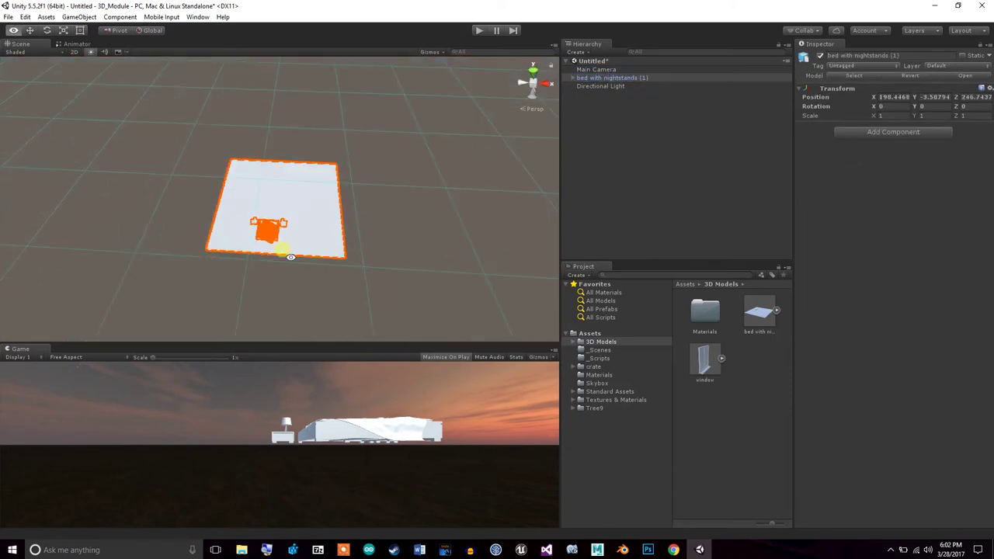
click(329, 215)
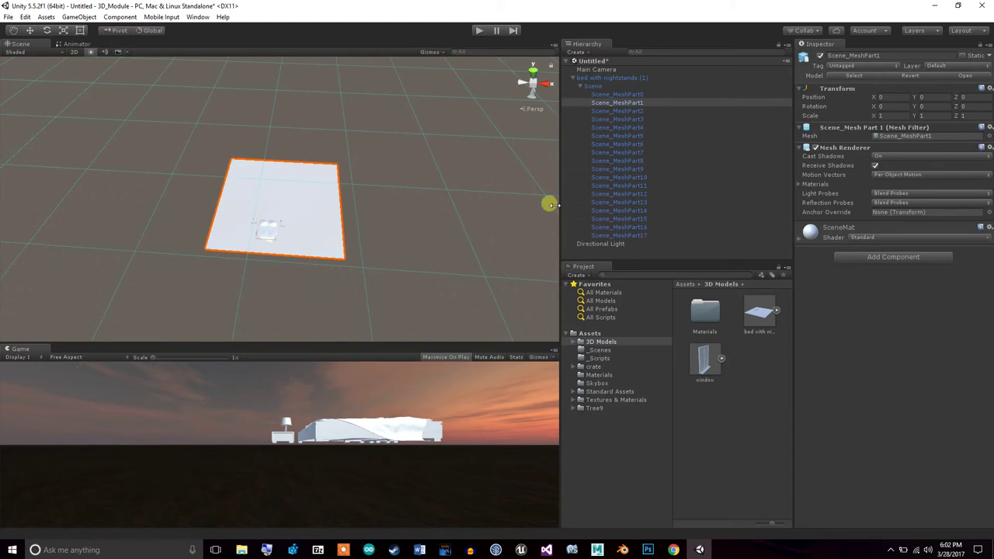
click(610, 94)
click(601, 86)
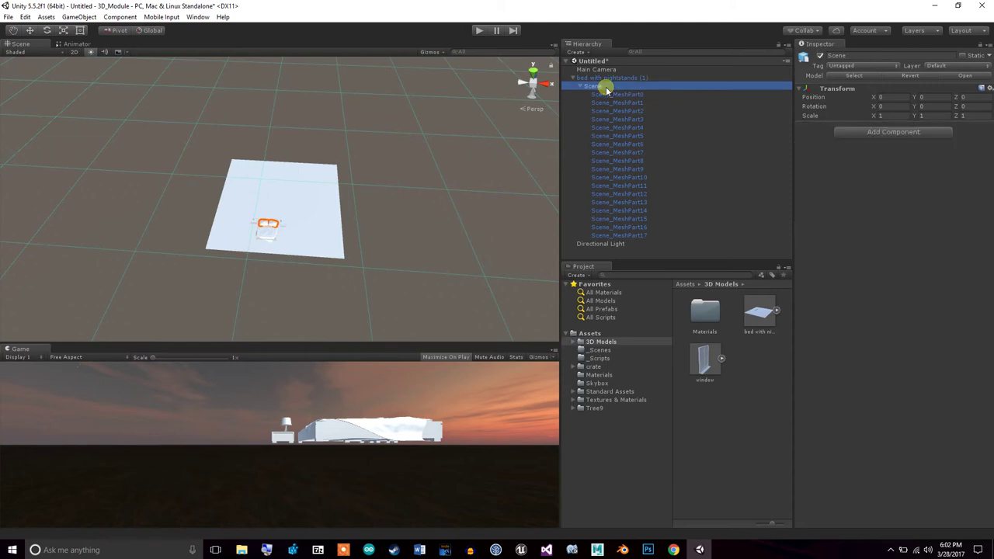
click(582, 86)
click(582, 87)
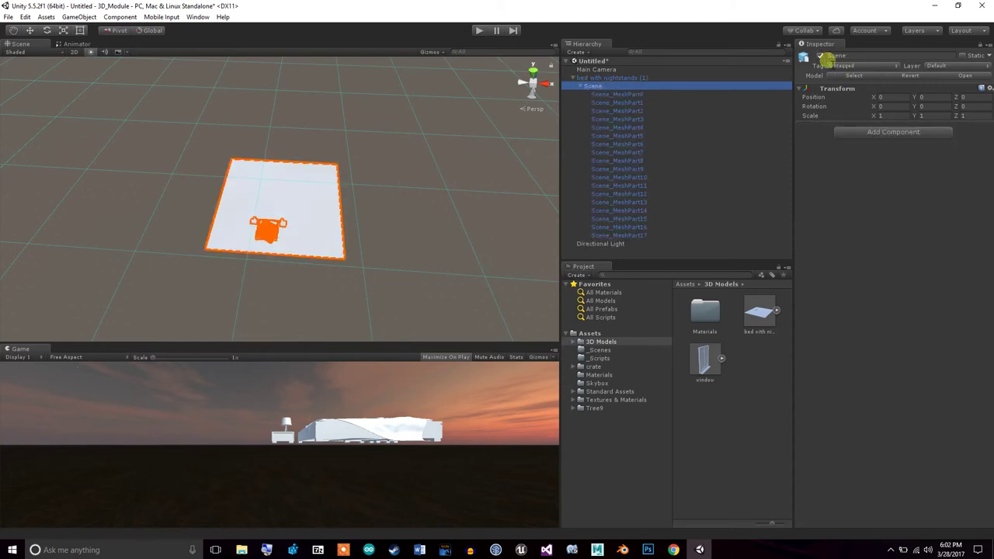
Deactivate Scene_MeshPart1, the bed's large flat ground plane
click(822, 56)
click(821, 57)
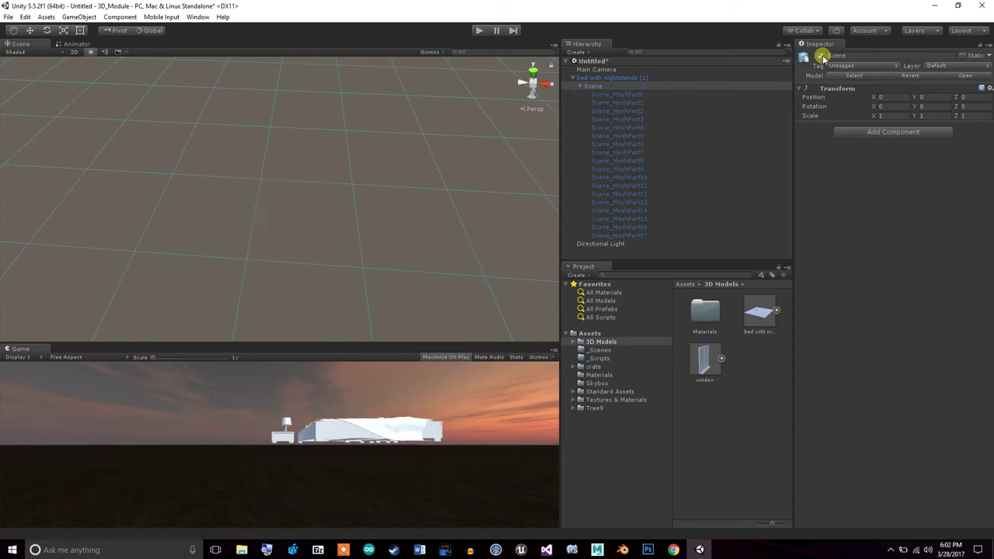
click(617, 94)
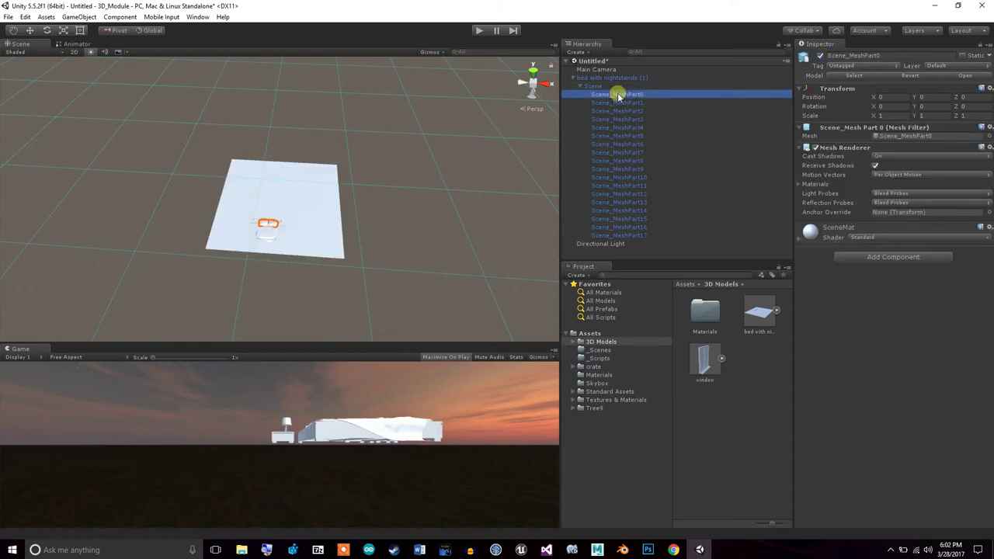
key(Down)
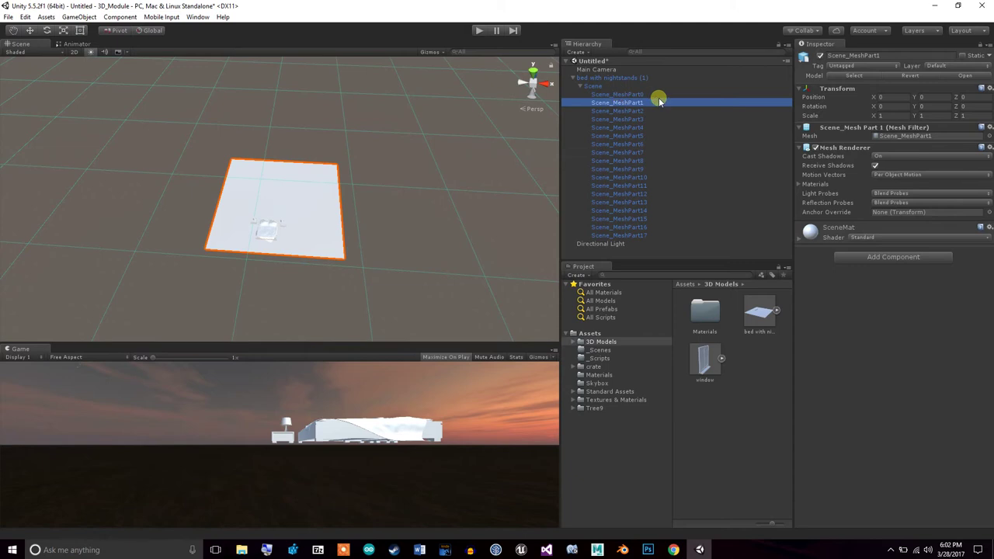
click(821, 57)
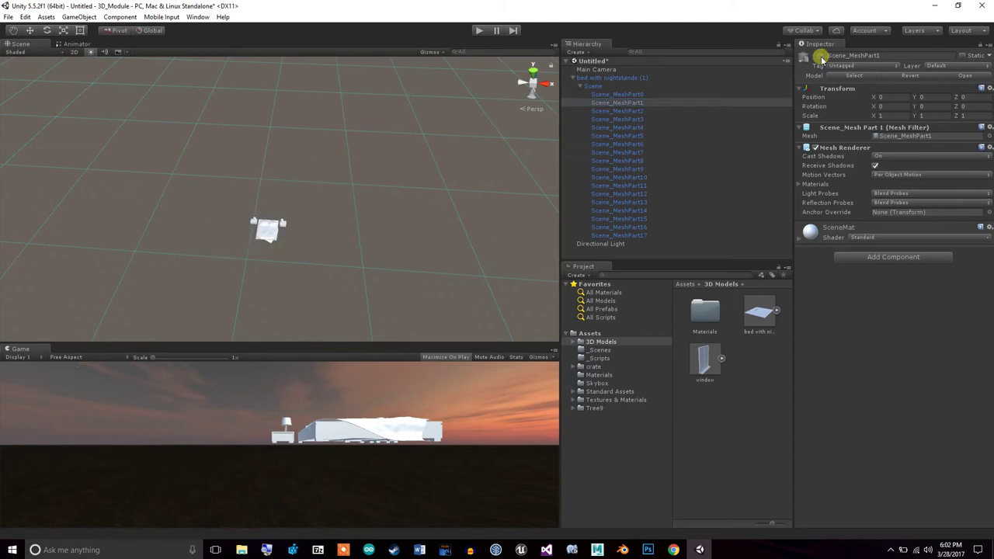
click(822, 57)
click(821, 57)
Move the whole bed with nightstands object down to Y -93
click(574, 78)
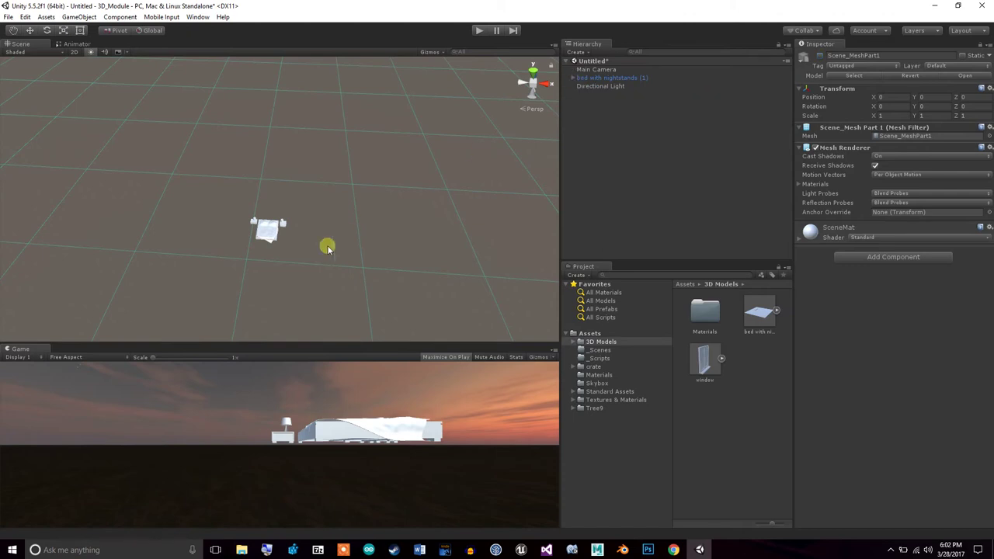
click(606, 77)
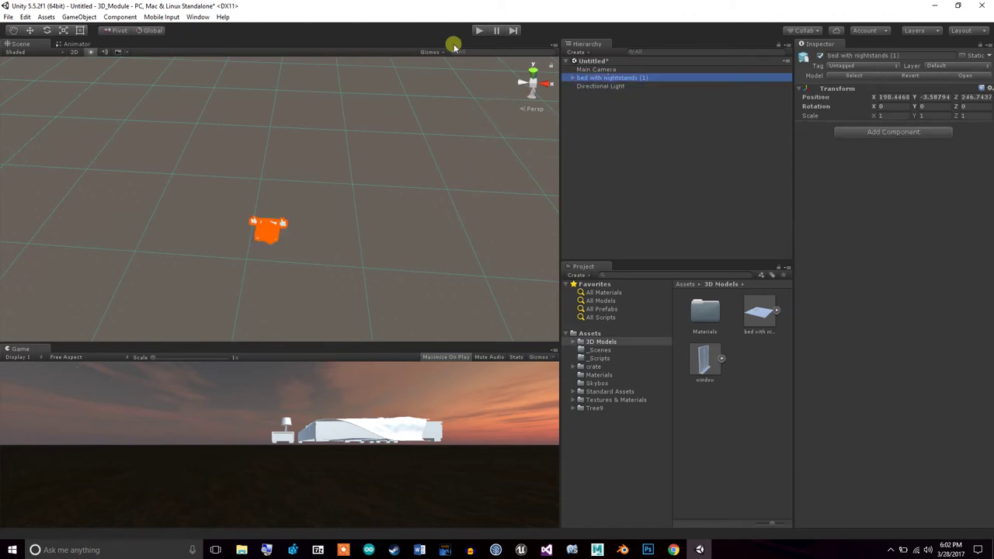
click(29, 29)
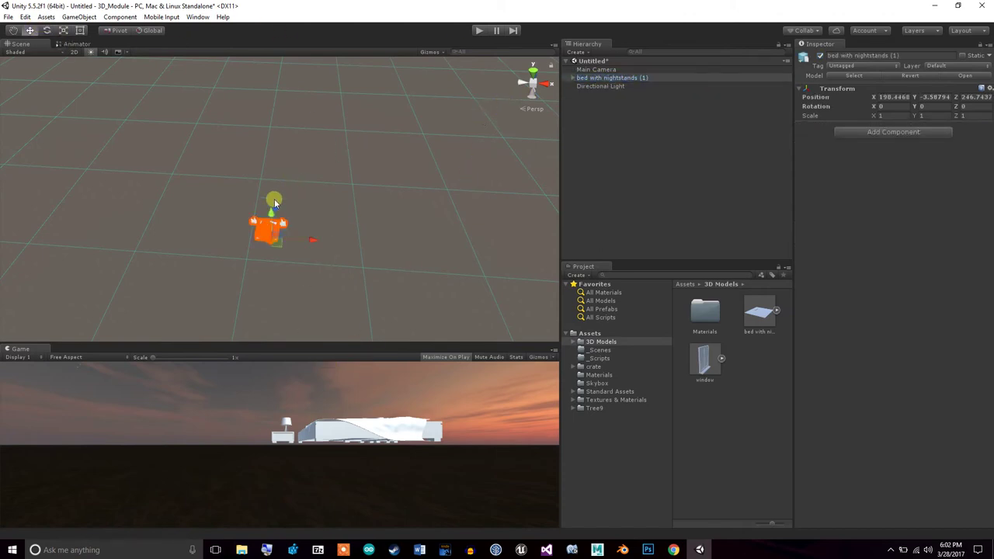
mouse_move(271, 217)
mouse_down()
mouse_move(276, 232)
mouse_move(277, 223)
mouse_up()
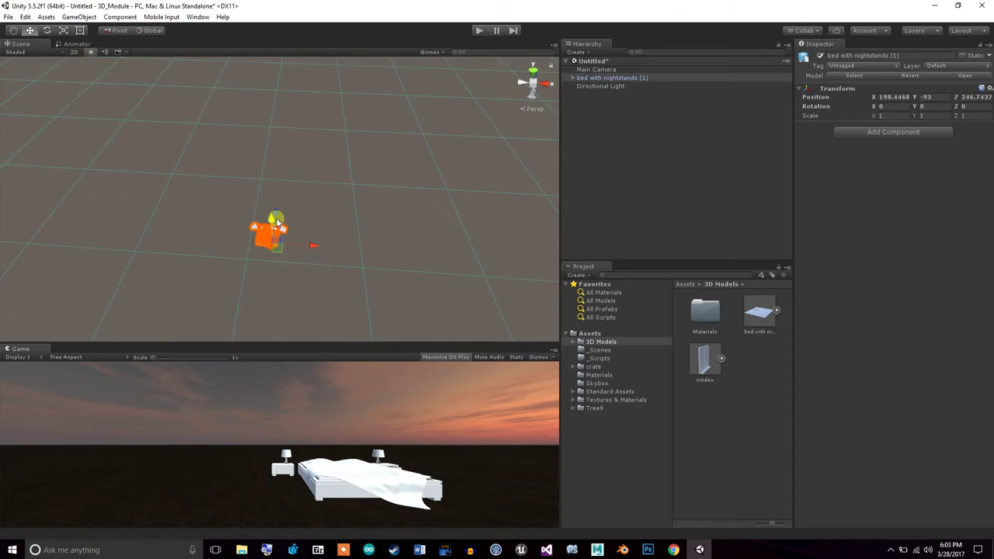
click(645, 184)
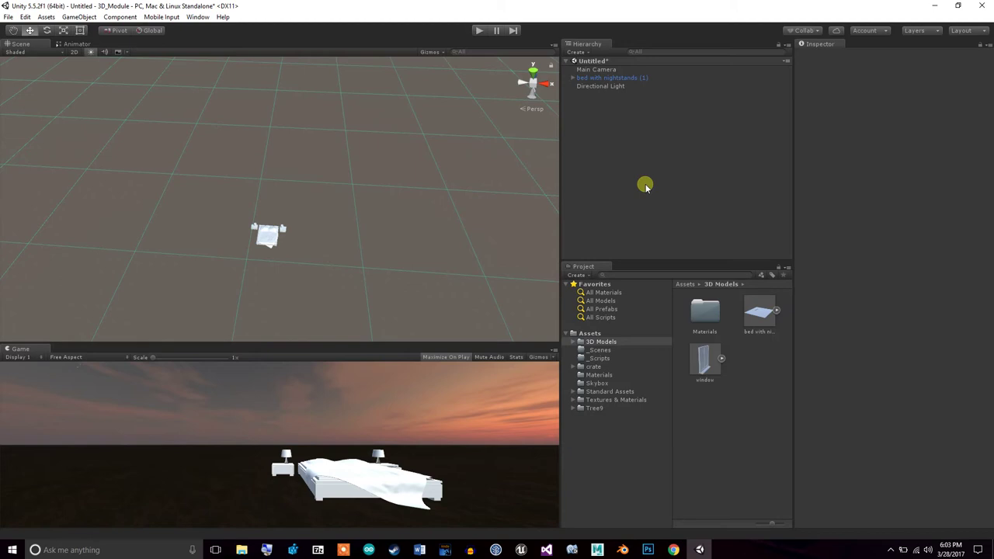
Create a new Cube and frame it and the bed in the Scene view
click(78, 18)
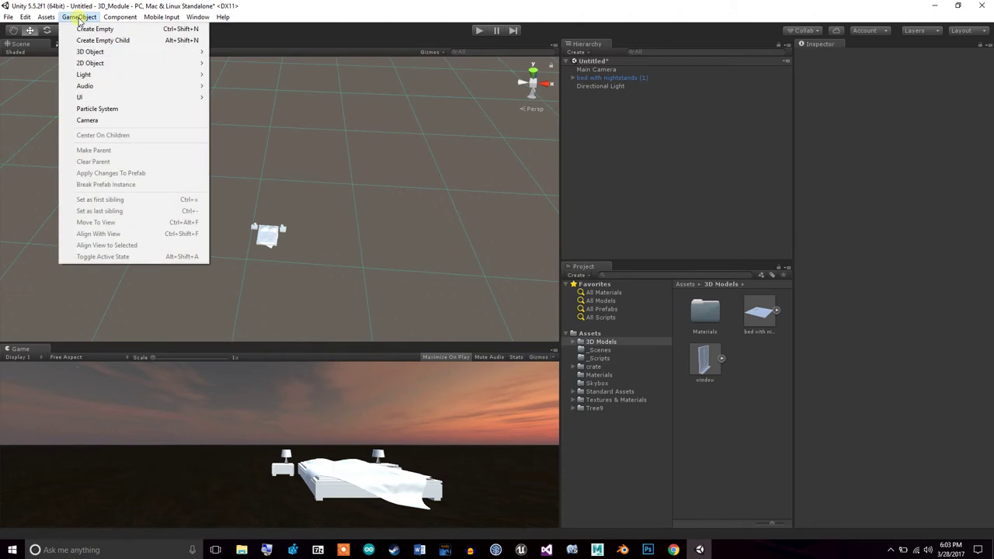
mouse_move(117, 51)
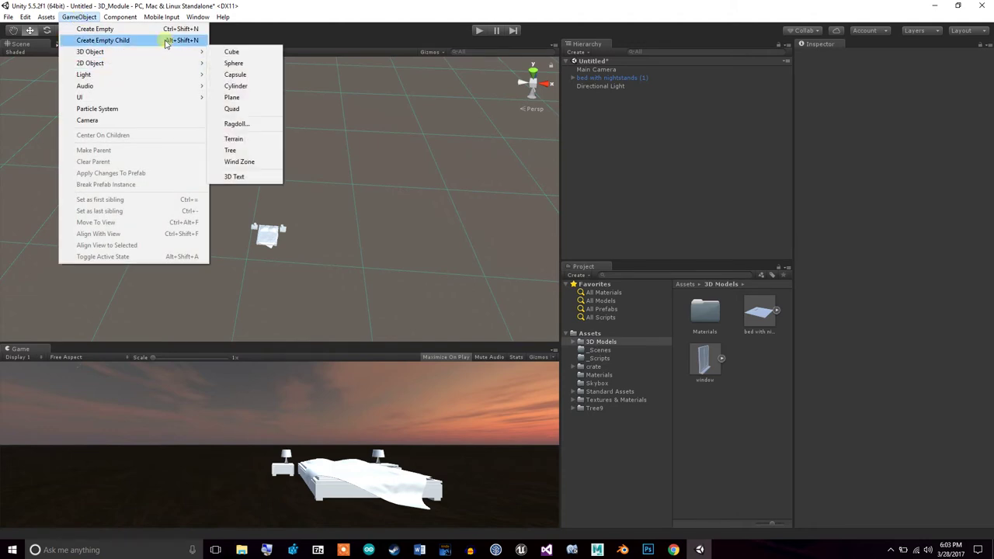
click(225, 52)
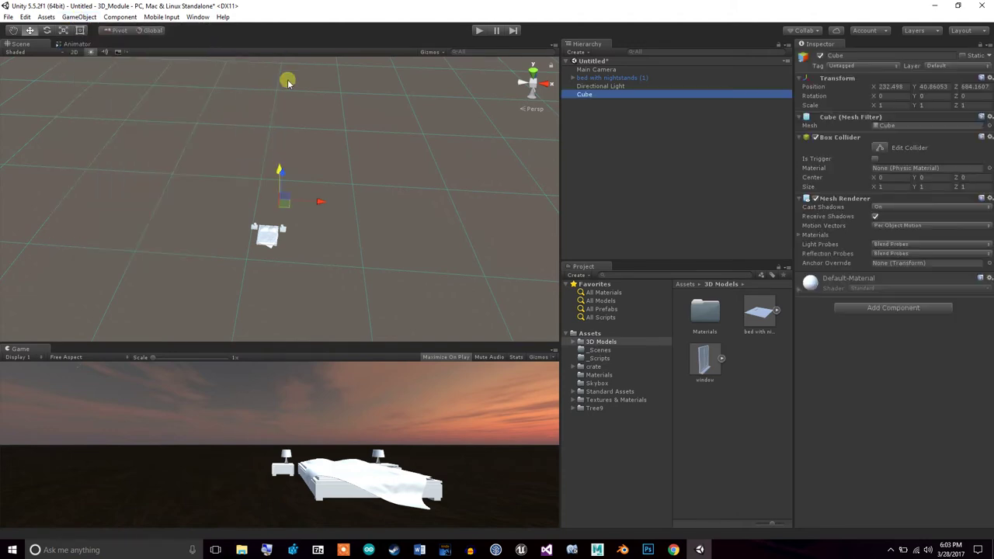
click(586, 85)
click(589, 94)
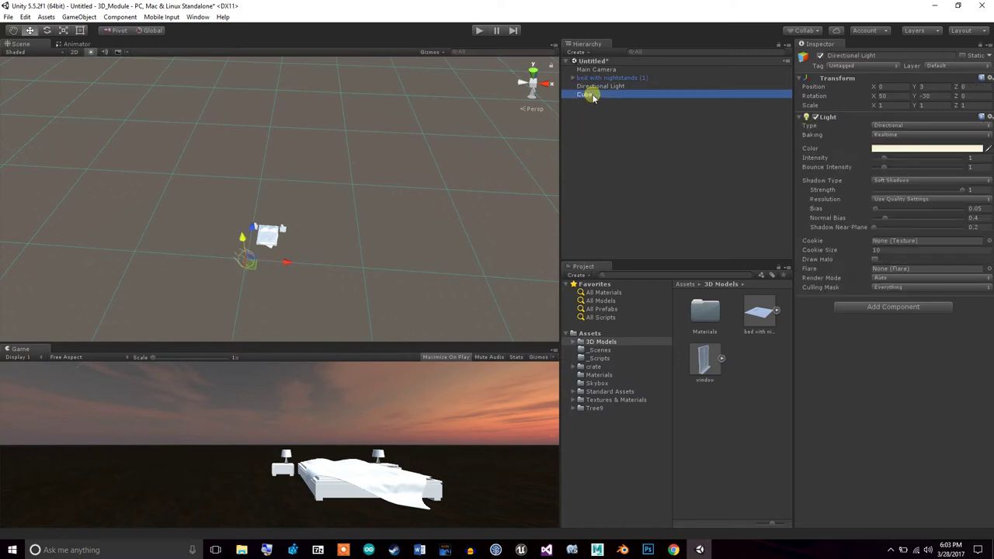
double_click(593, 95)
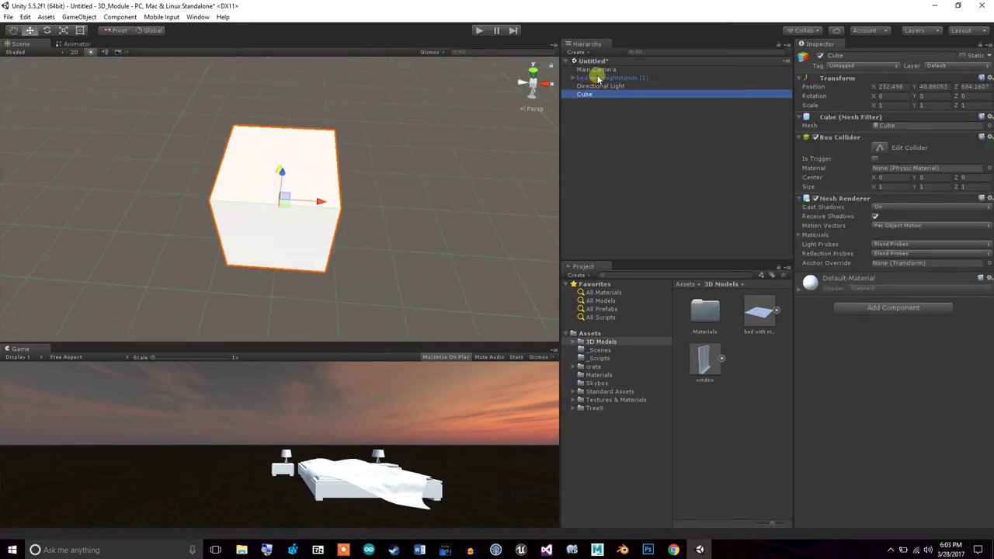
double_click(598, 77)
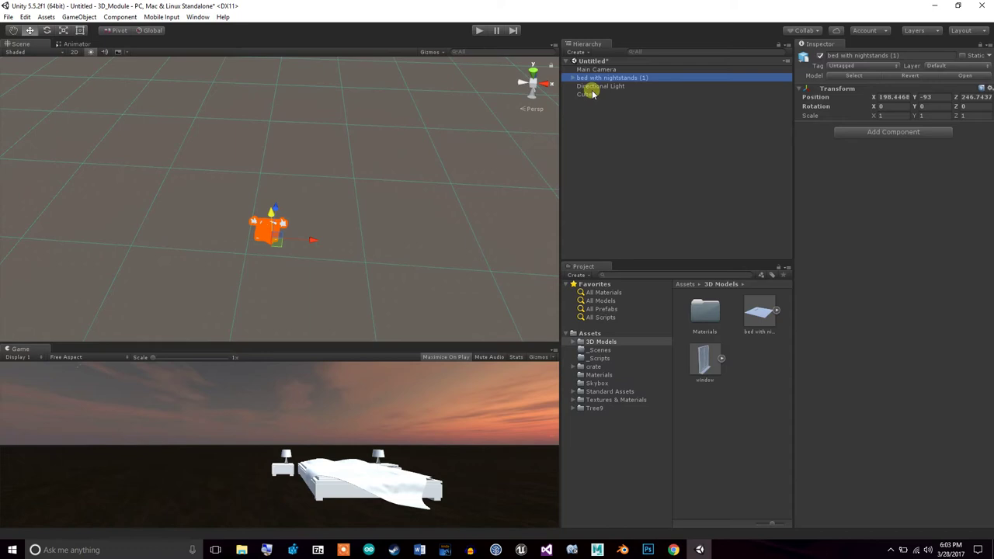
click(588, 94)
Move the cube down beside the bed and begin scaling it along X and Z
drag(282, 169, 297, 150)
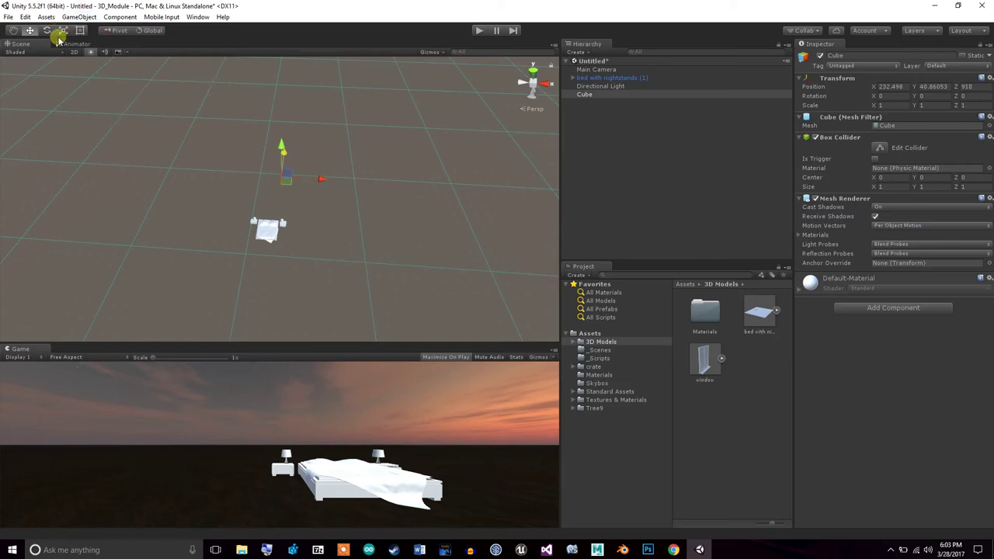
click(63, 30)
drag(368, 171, 681, 231)
drag(282, 150, 281, 175)
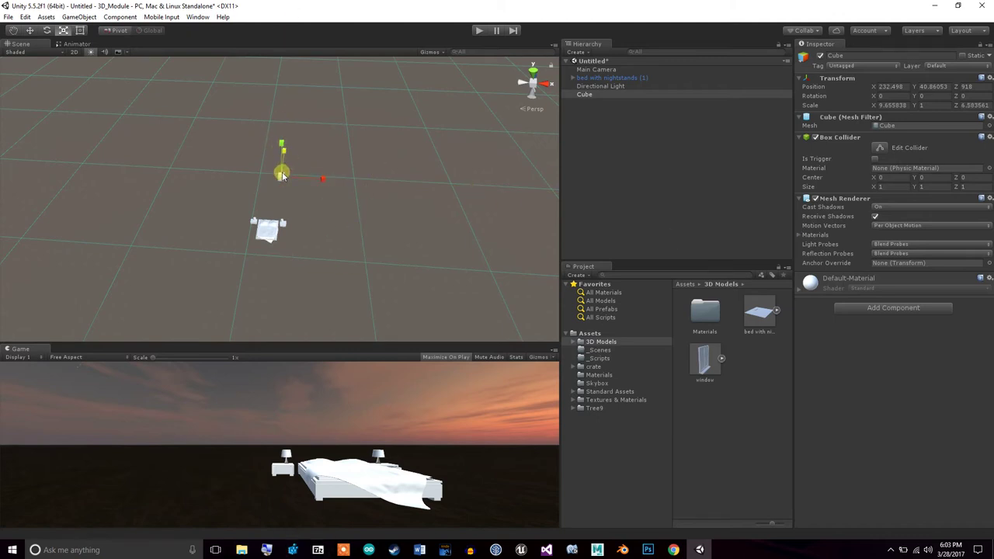
Stretch the cube into a large thin slab scaled about 59.44 × 1 × 96.76
alt+drag(389, 218, 535, 147)
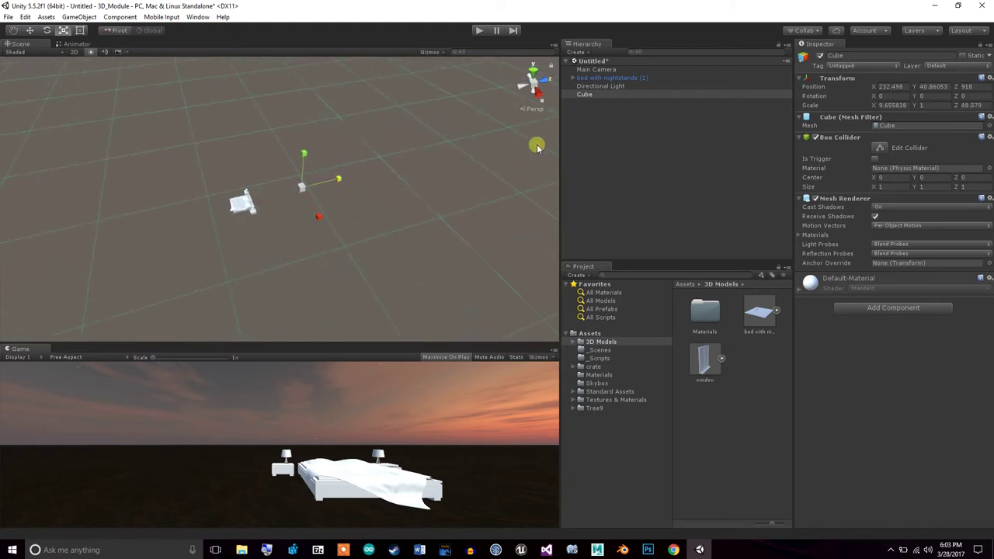
click(596, 94)
double_click(596, 94)
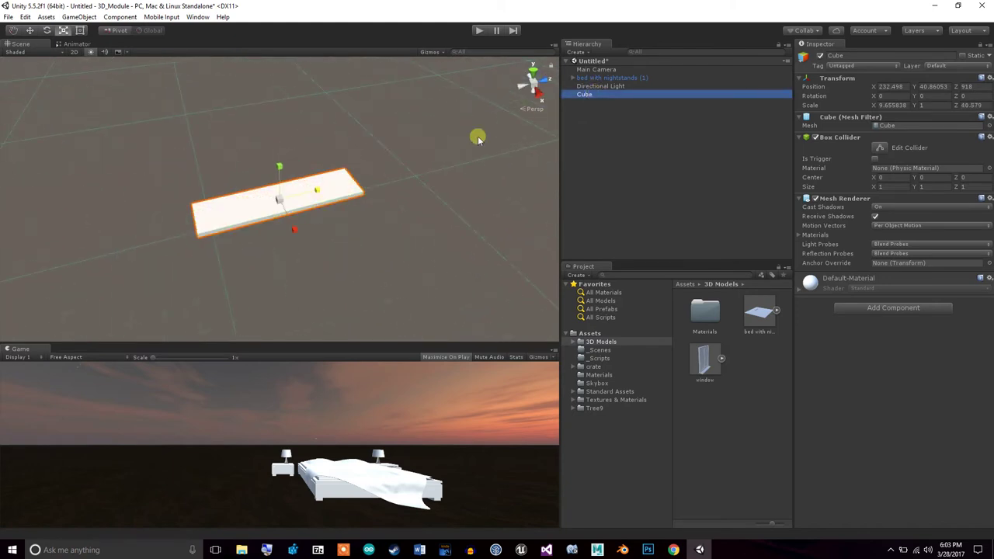
drag(318, 193, 371, 186)
drag(288, 226, 387, 356)
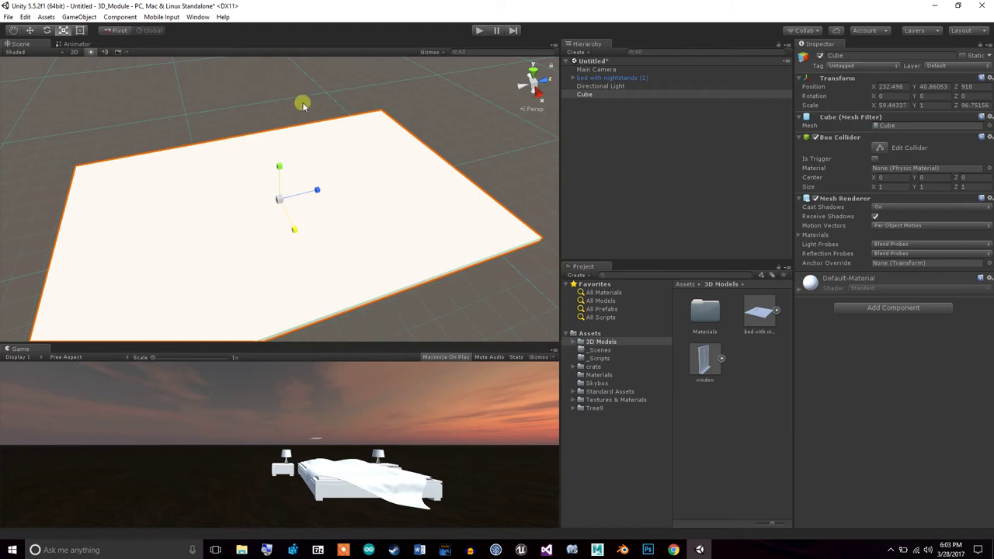
click(593, 77)
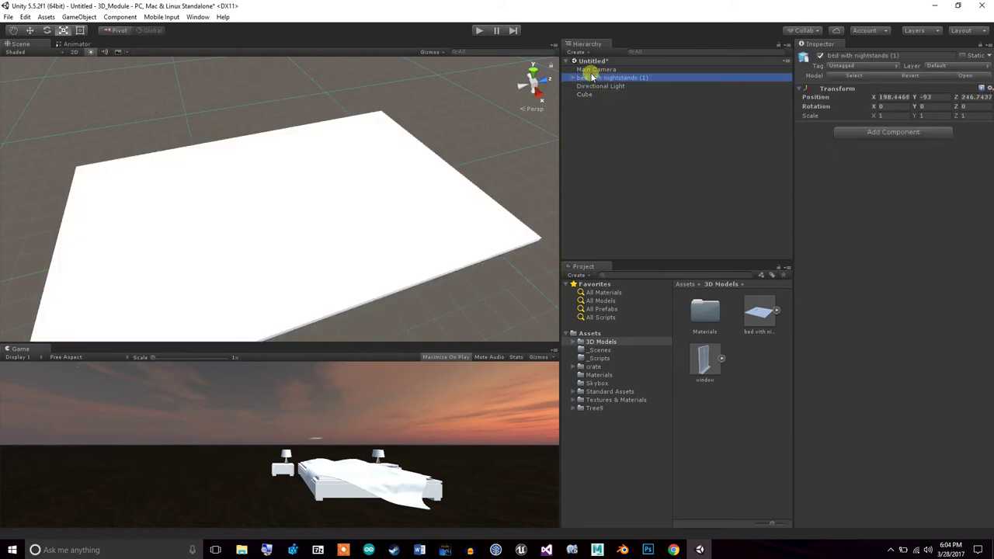
double_click(593, 77)
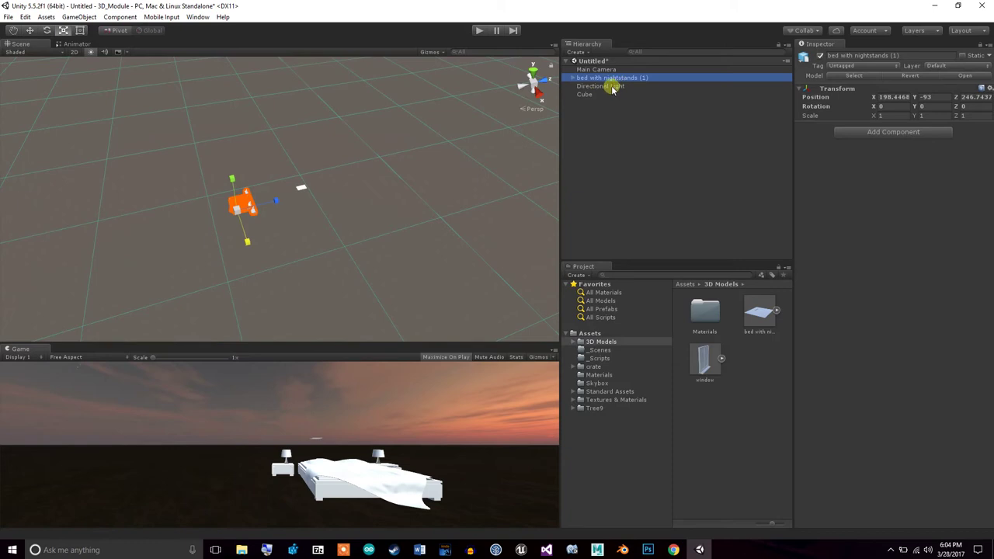
click(611, 94)
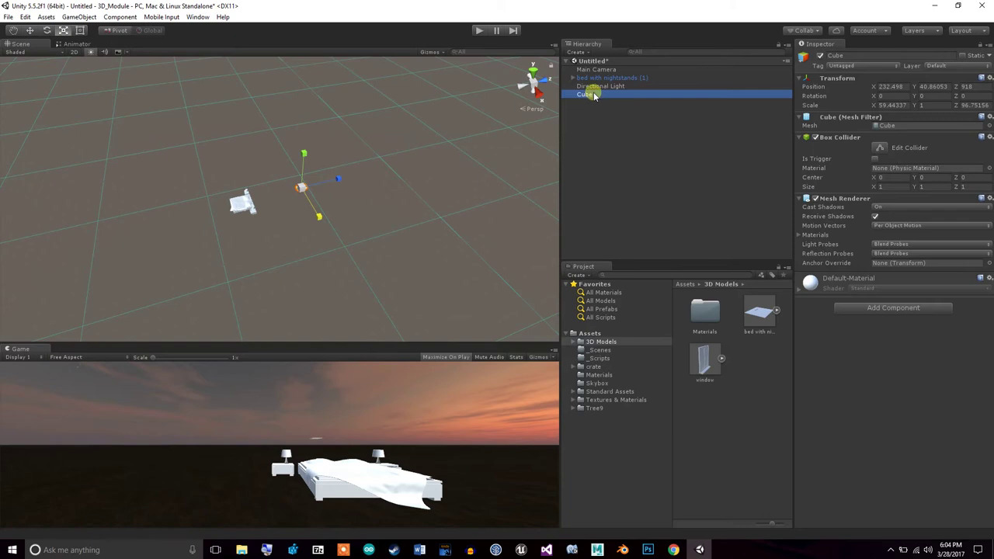
Scale the Cube into a huge flat slab and move it down beneath the bed
drag(299, 191, 552, 189)
click(29, 30)
drag(330, 182, 268, 200)
drag(244, 160, 248, 179)
alt+drag(328, 235, 462, 107)
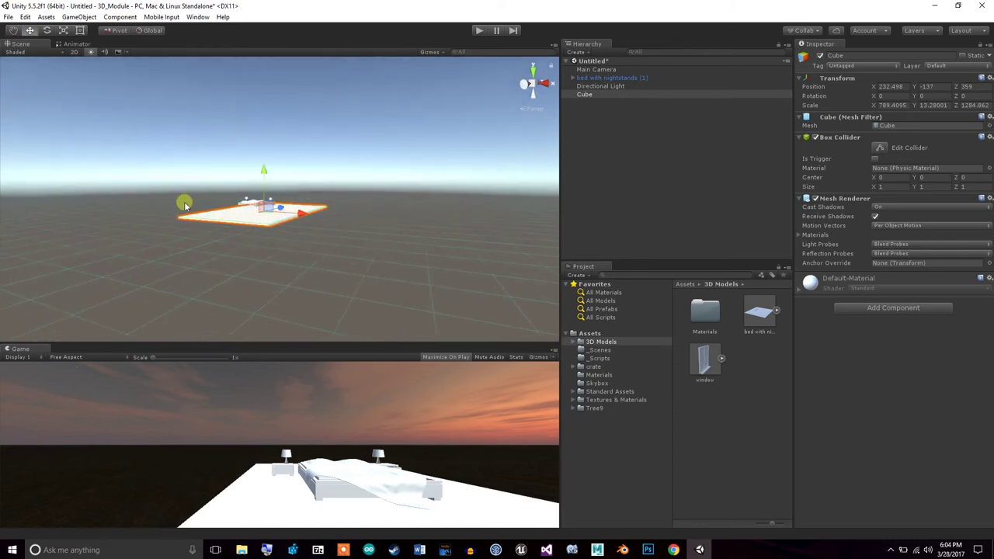
drag(265, 176, 266, 167)
drag(265, 169, 267, 170)
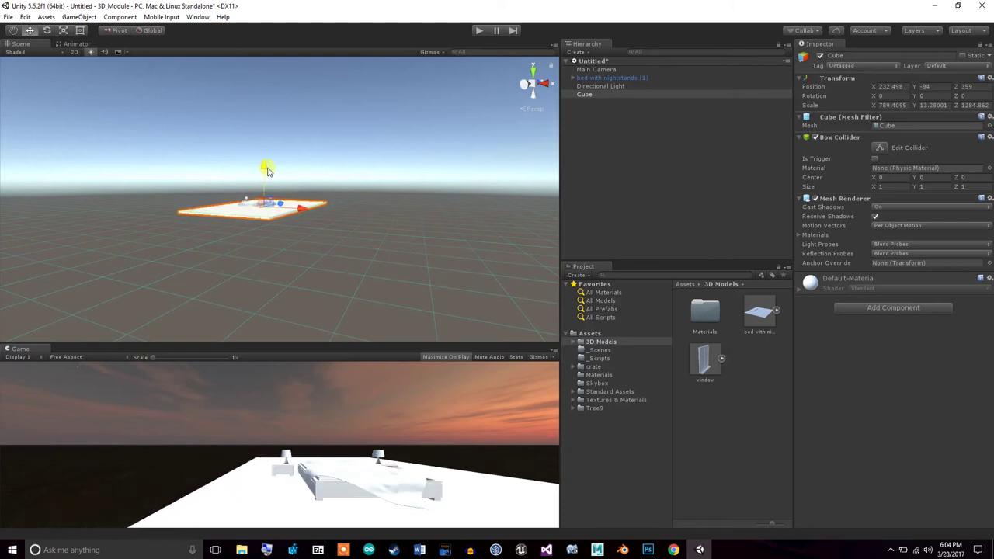
Inspect the bed's mesh parts, then raise the Cube floor to meet the bed's legs
click(621, 81)
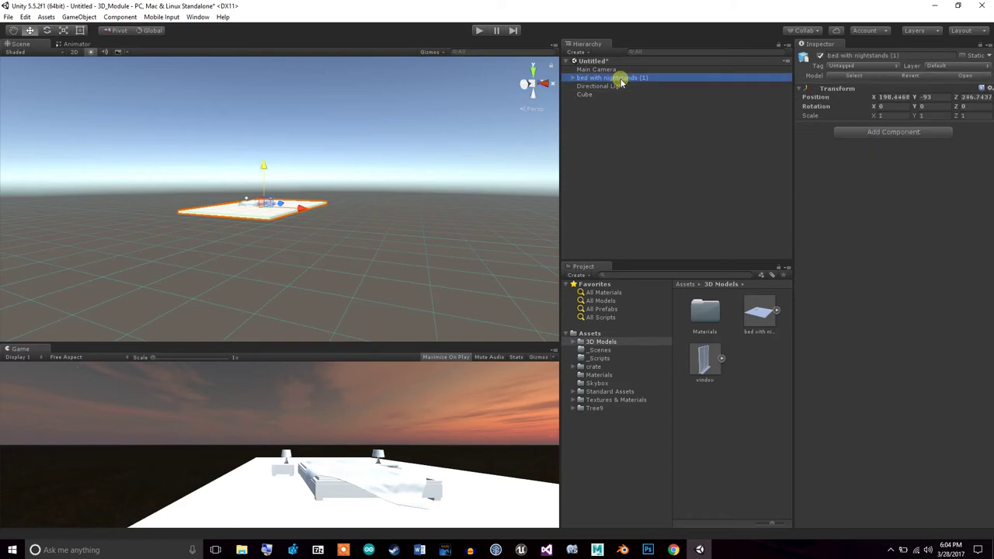
alt+click(574, 77)
double_click(609, 94)
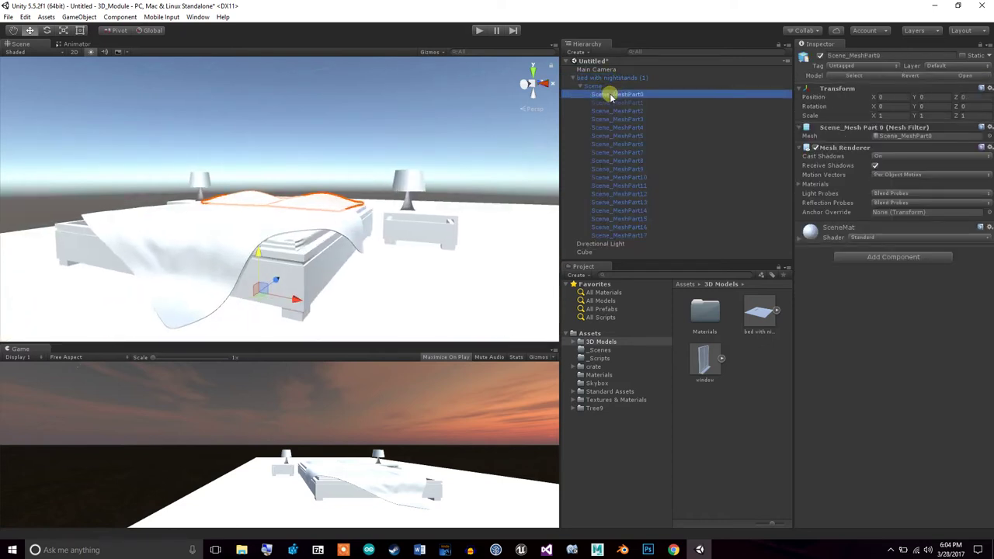
alt+drag(497, 251, 370, 215)
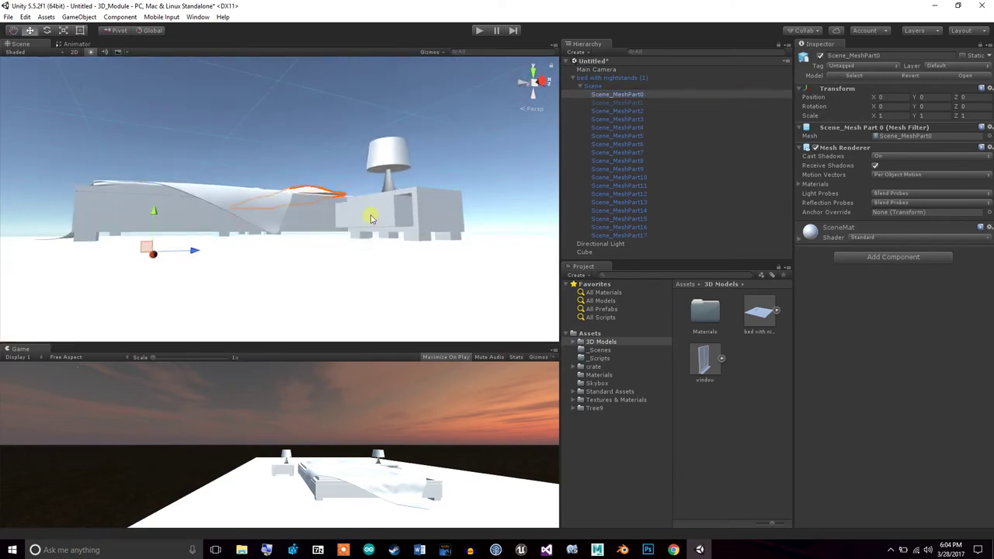
click(581, 77)
click(572, 78)
click(590, 94)
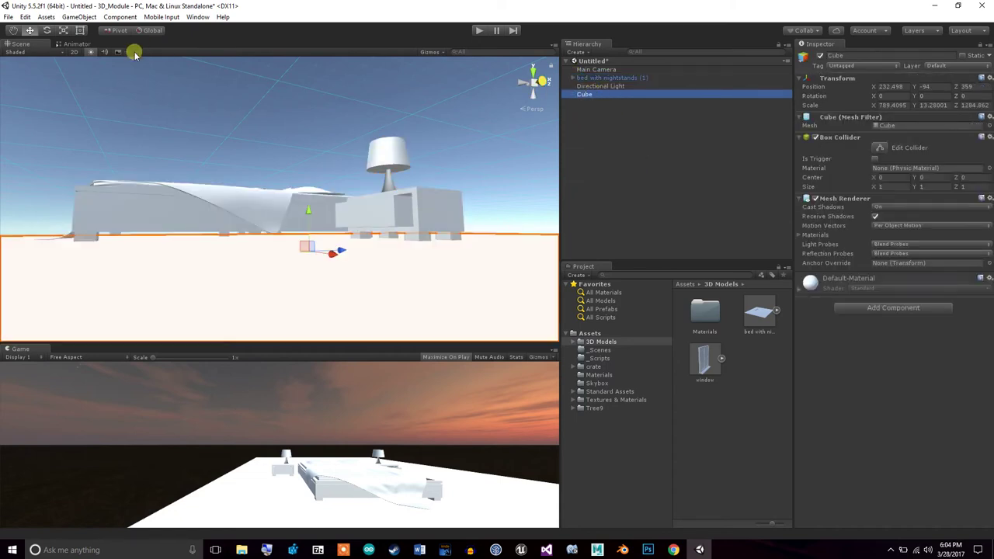
mouse_move(310, 206)
mouse_down()
mouse_move(311, 218)
mouse_move(312, 210)
mouse_up()
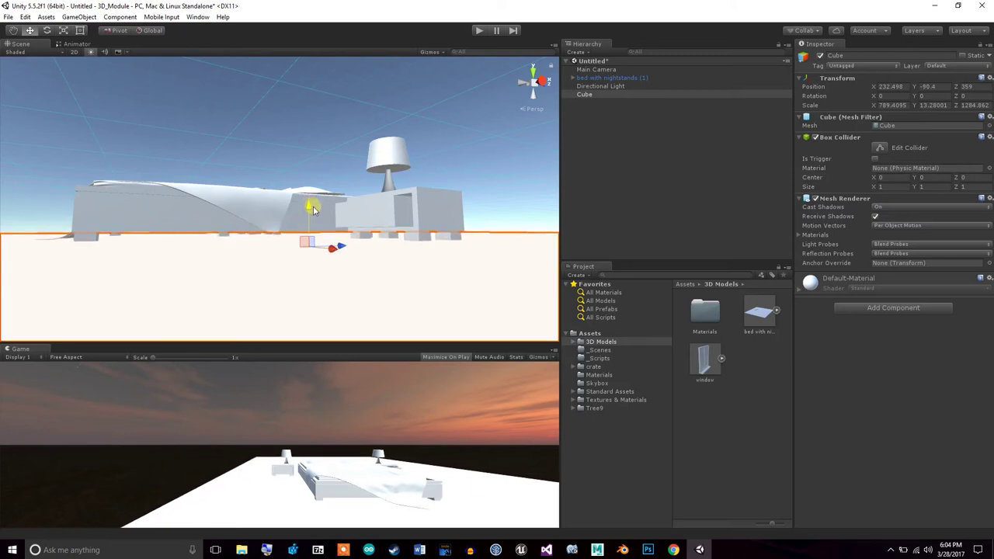
alt+drag(396, 185, 321, 306)
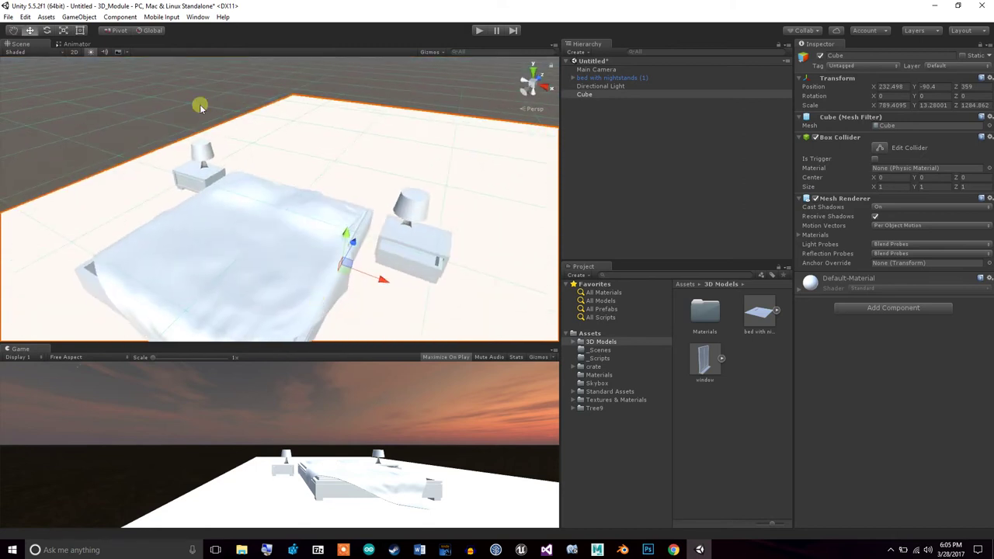
Orbit around the bed, then open TurboSquid's bed with nightstands product page
click(14, 31)
alt+drag(246, 126, 390, 159)
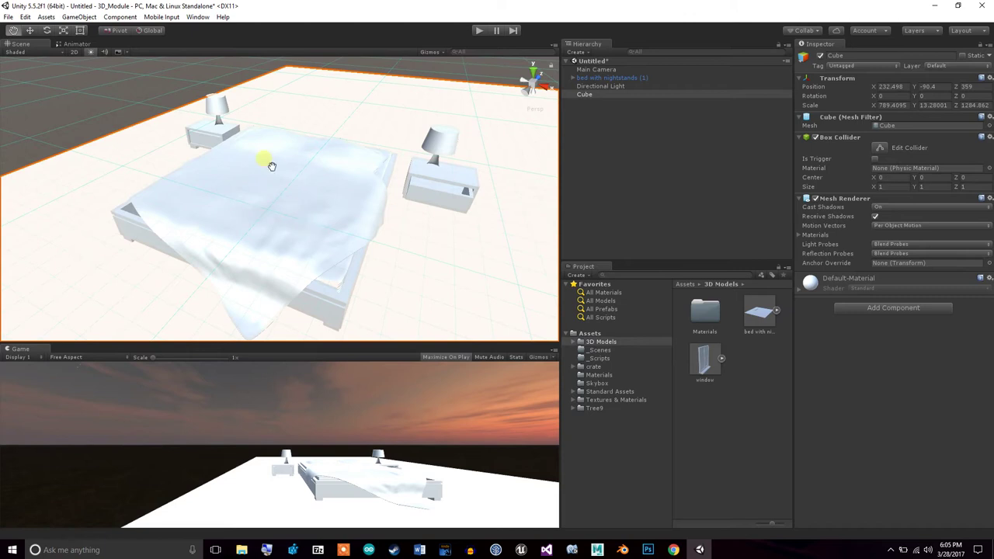
click(673, 550)
click(420, 231)
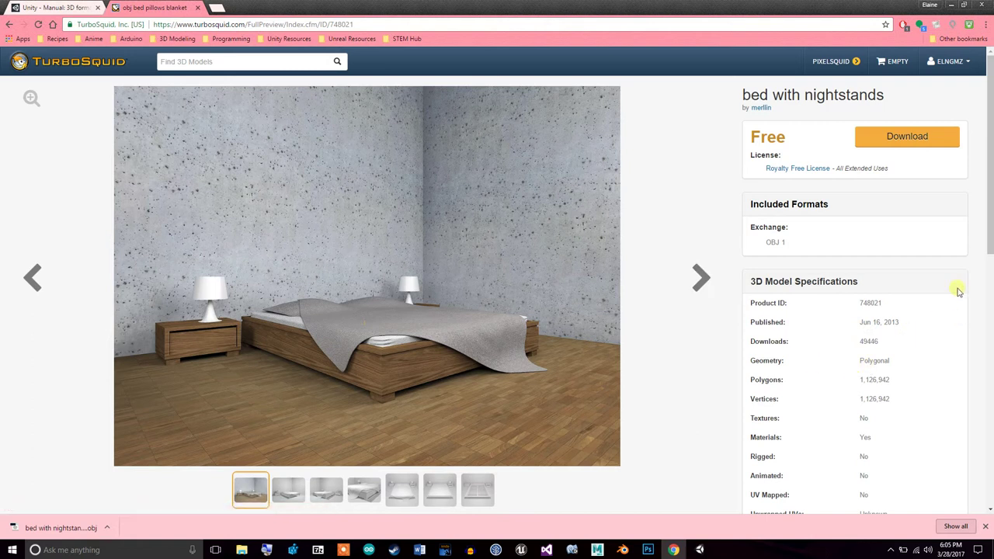
Scroll through the bed with nightstands details (OBJ, 1,126,942 polygons), then return to Unity
scroll(989, 233, down, 1)
scroll(990, 233, down, 1)
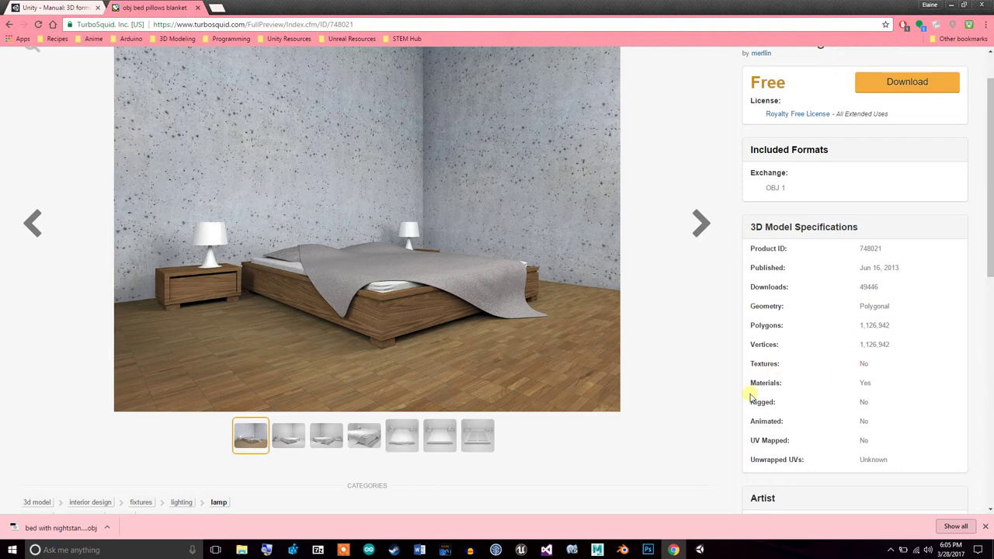
scroll(990, 228, down, 2)
scroll(990, 228, down, 3)
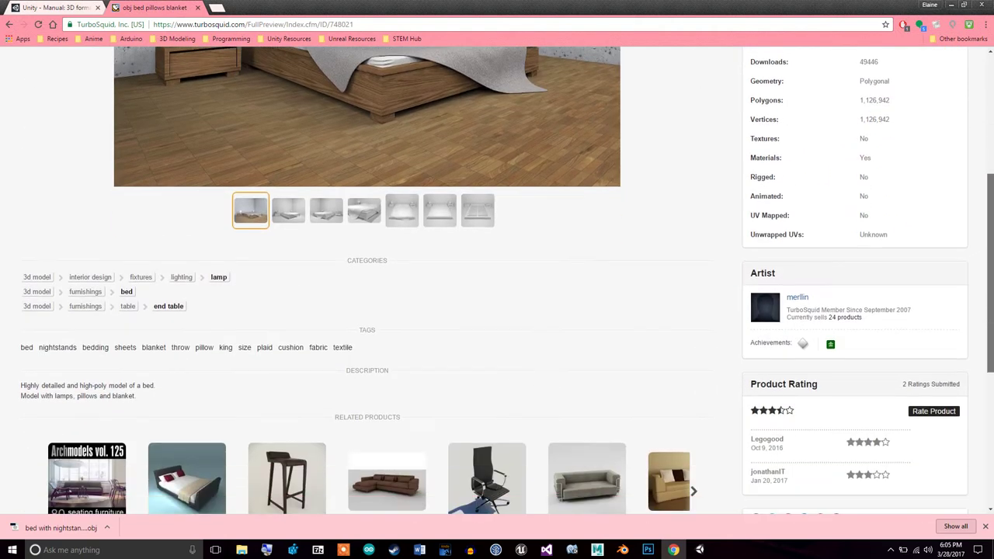
scroll(990, 227, up, 5)
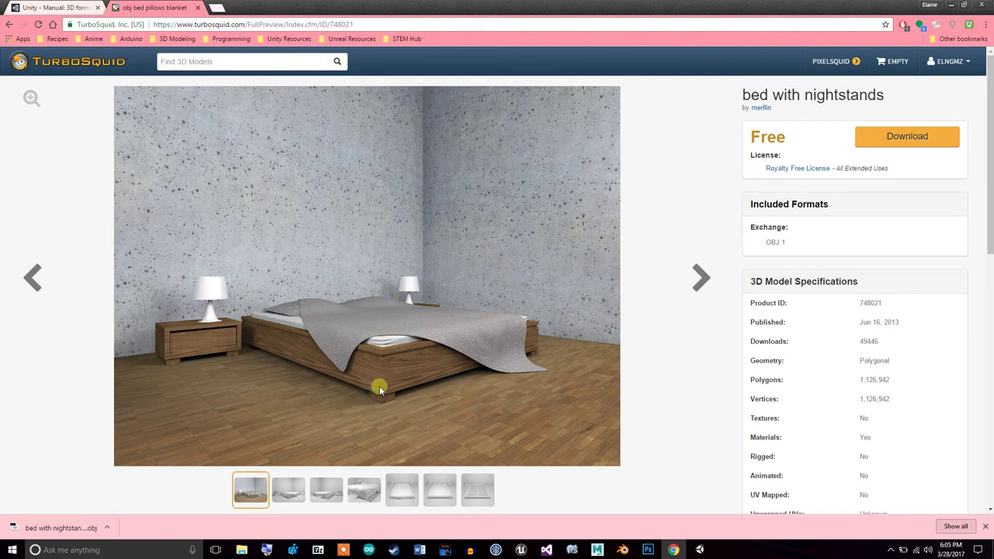
click(701, 550)
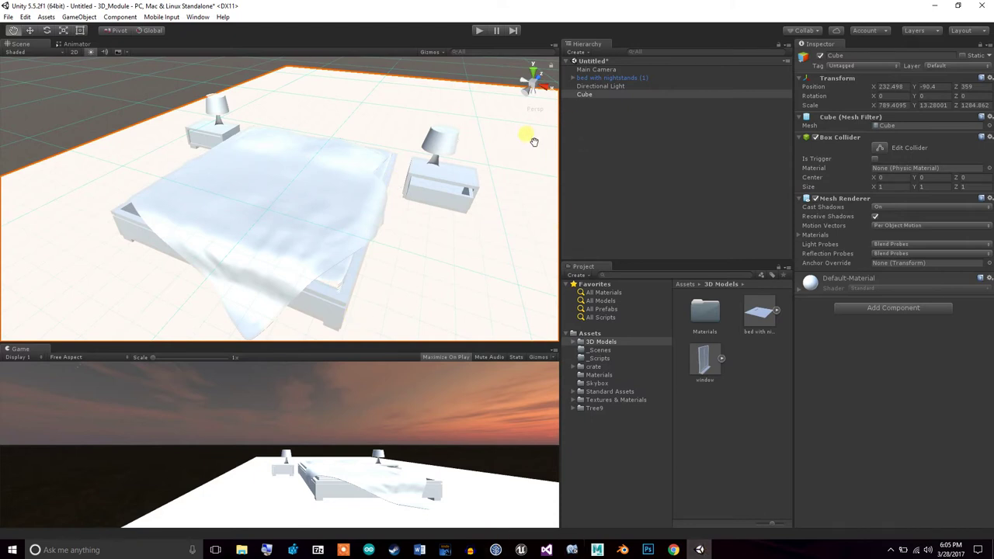
alt+drag(511, 227, 373, 193)
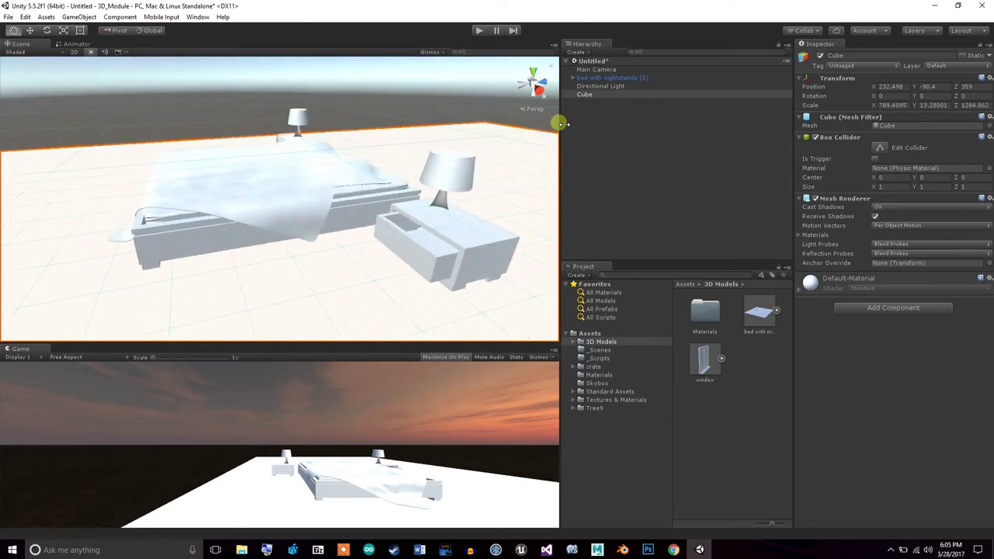
click(573, 78)
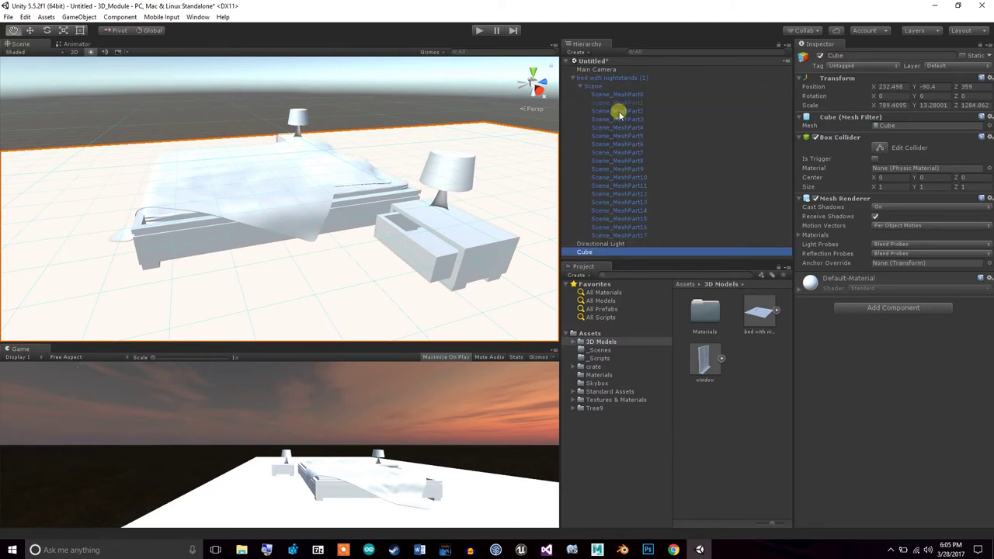
click(617, 111)
key(Down)
key(Down)
key(Down)
key(Down)
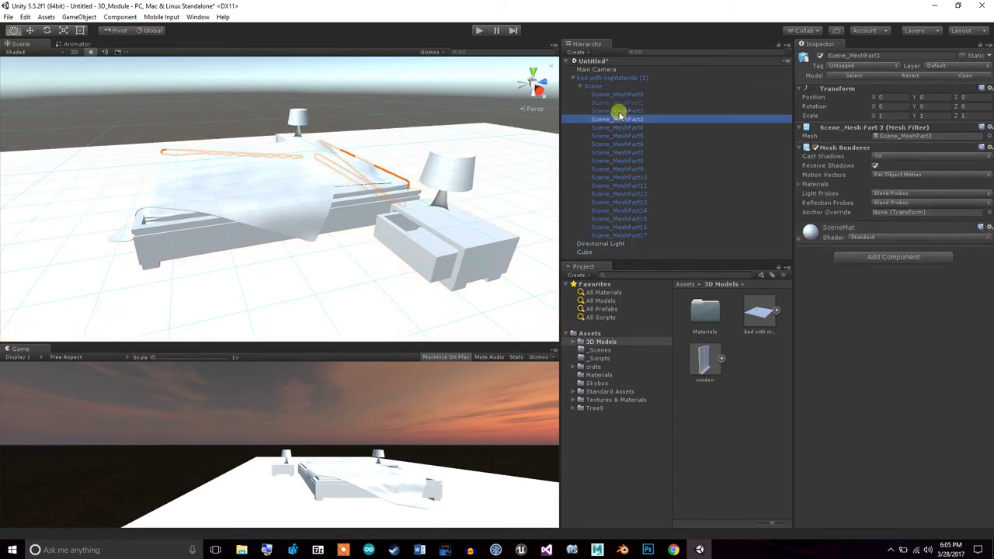
key(Down)
key(Down)
key(Down)
key(Down)
key(Down)
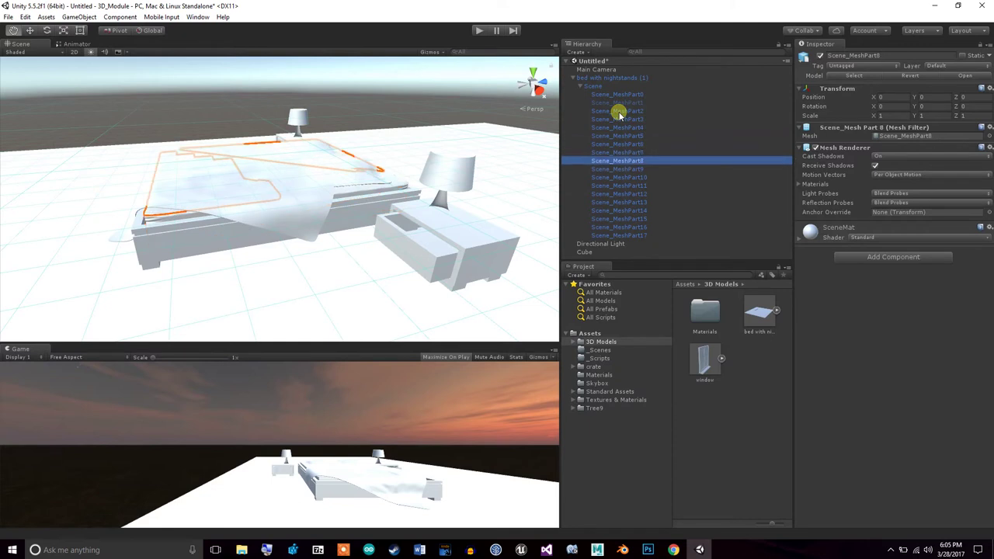
key(Down)
key(Down)
key(Down)
key(Down)
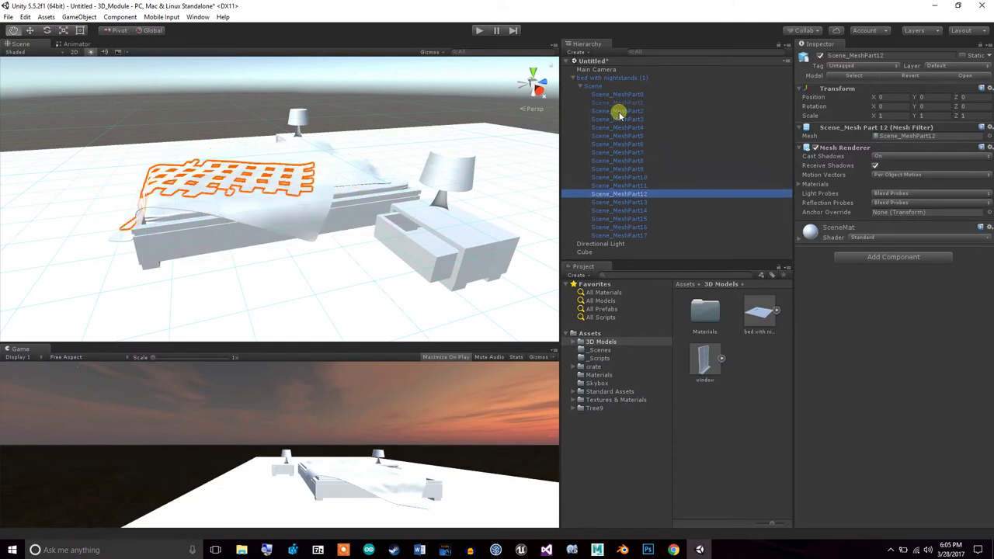
key(Down)
key(Down)
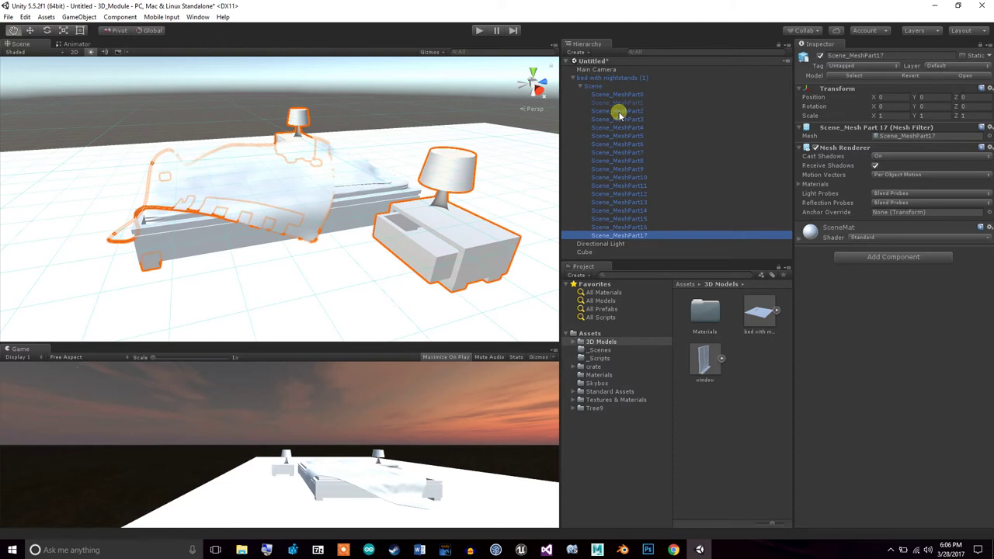
alt+drag(355, 177, 301, 225)
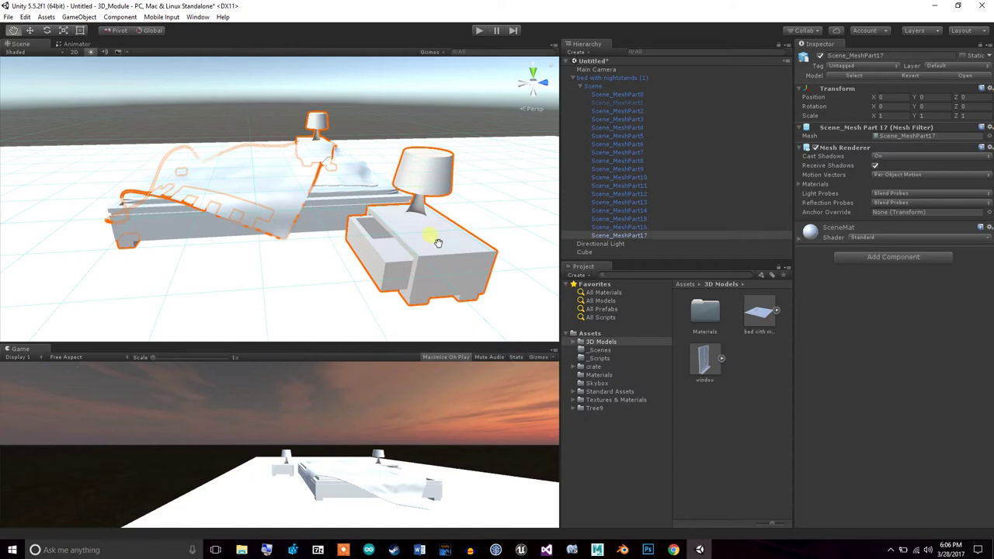
click(618, 236)
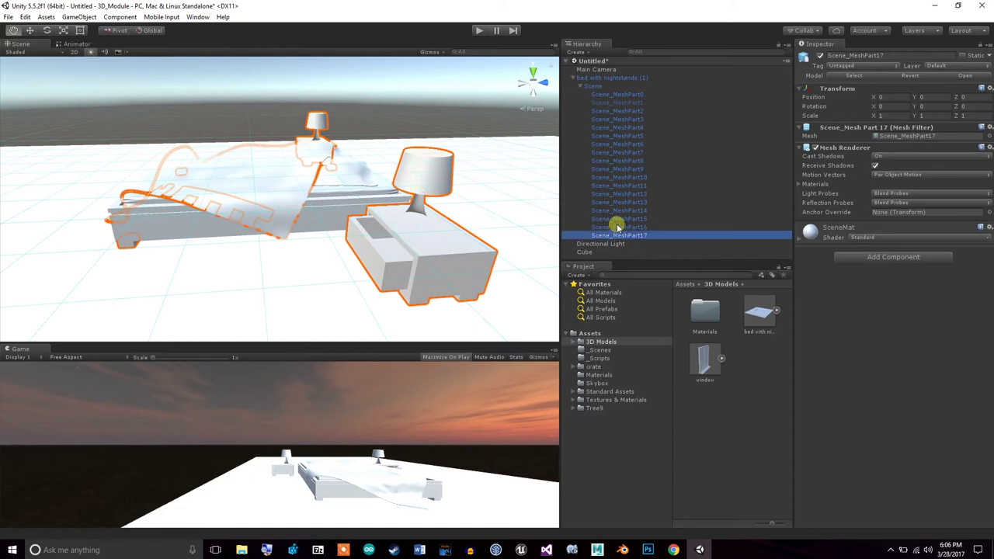
click(618, 226)
click(619, 235)
key(Up)
key(Up)
key(Up)
key(Up)
key(Up)
key(Up)
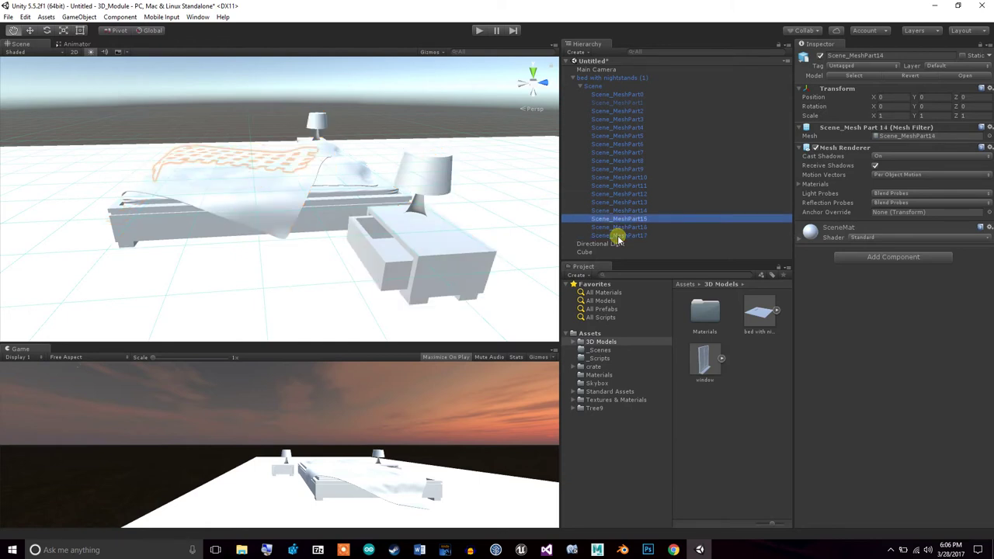
key(Up)
key(Up)
key(Up)
key(Up)
key(Up)
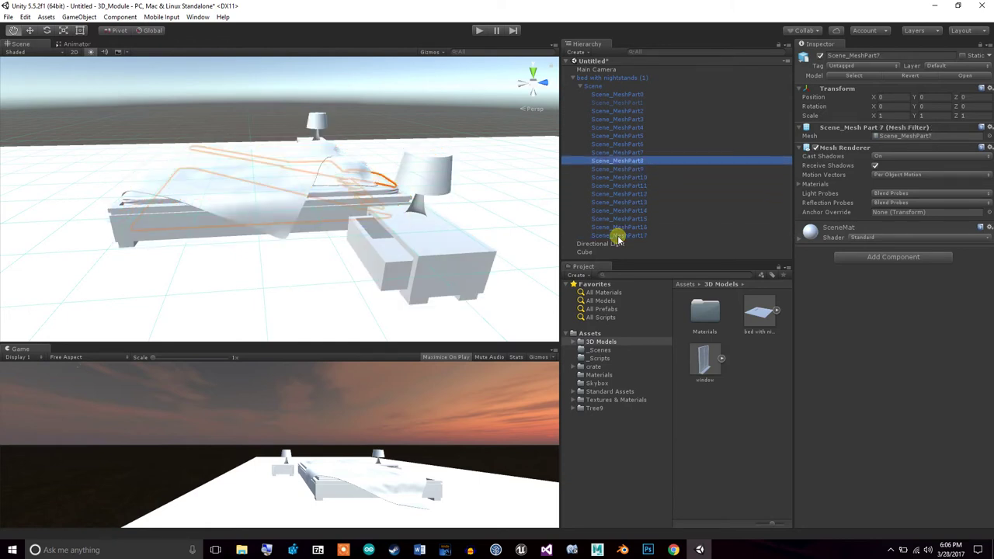
key(Up)
key(Up)
key(Up)
key(Up)
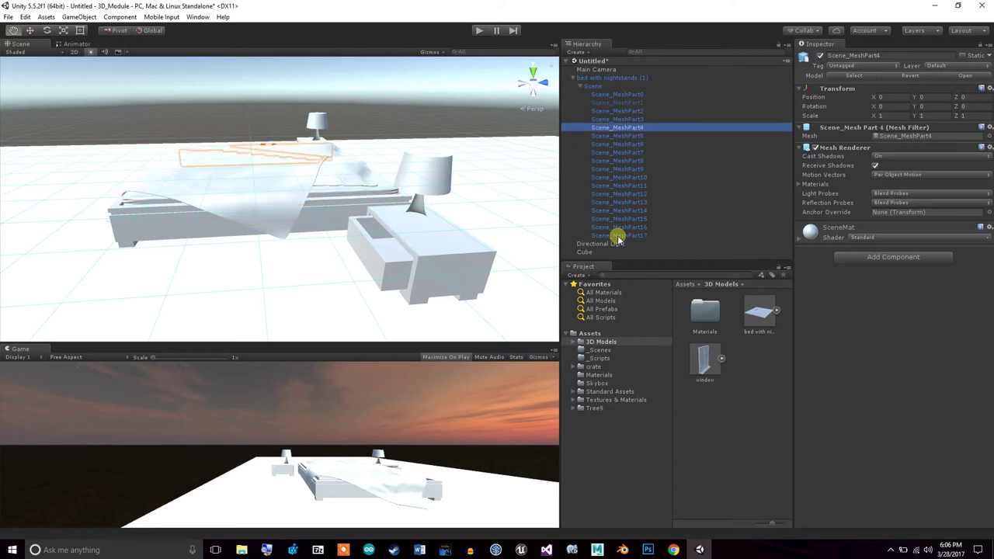
key(Up)
key(Up)
key(Up)
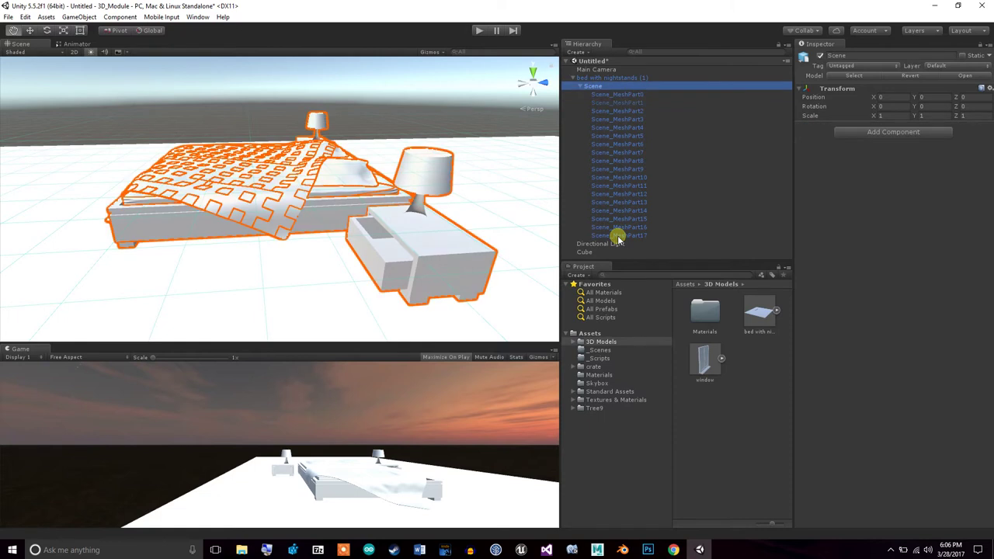
key(Down)
key(Down)
key(Down)
key(Down)
key(Down)
key(Down)
key(Down)
key(Down)
key(Down)
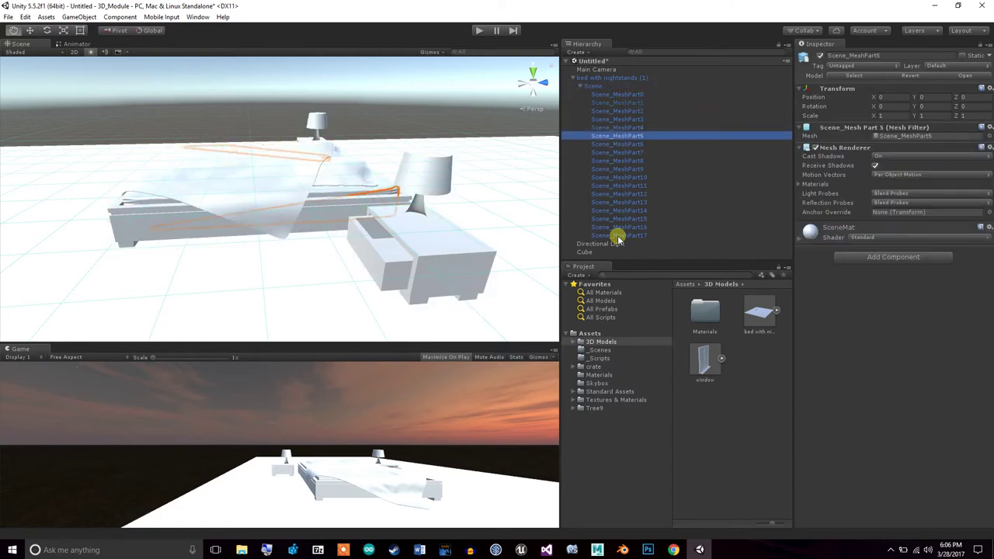
key(Down)
key(Down)
key(Down)
key(Down)
key(Down)
key(Down)
key(Down)
key(Down)
key(Down)
key(Down)
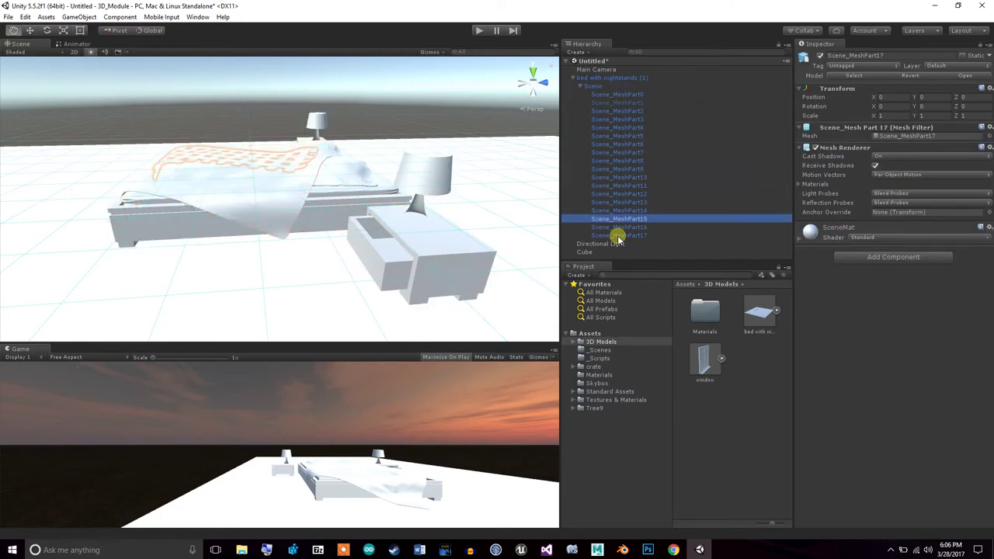
key(Up)
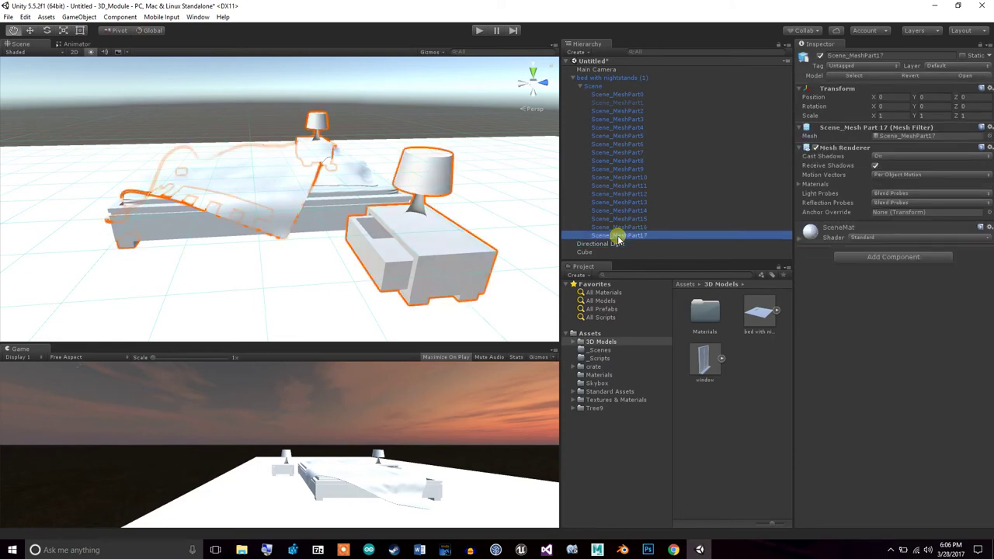
alt+drag(327, 244, 354, 256)
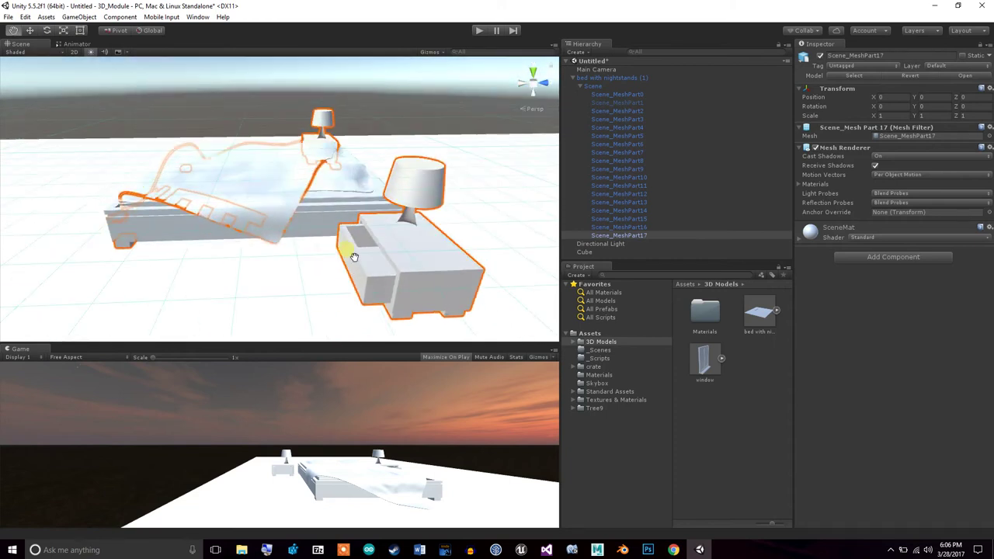
Search Yahoo for 'wood texture' and show the image results
click(673, 550)
click(272, 24)
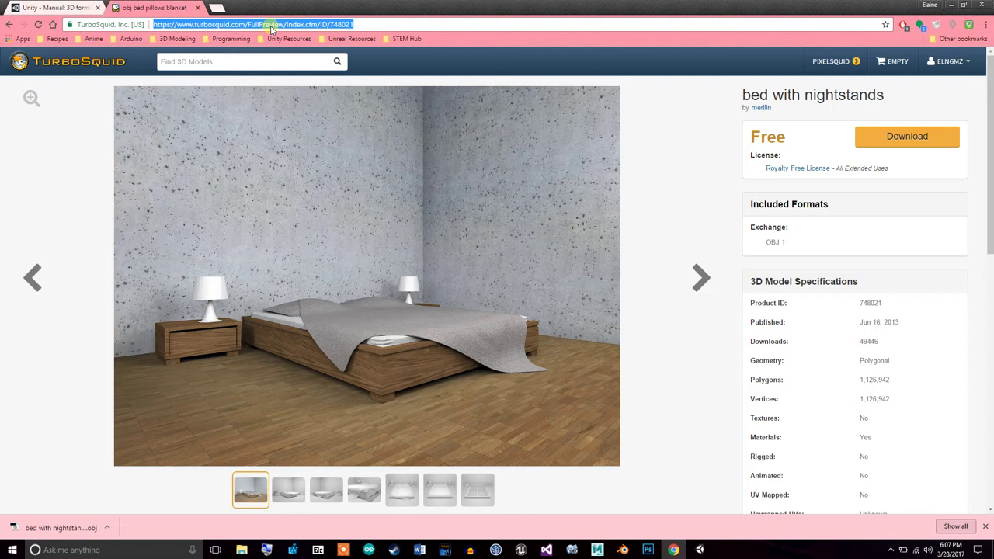
text(w)
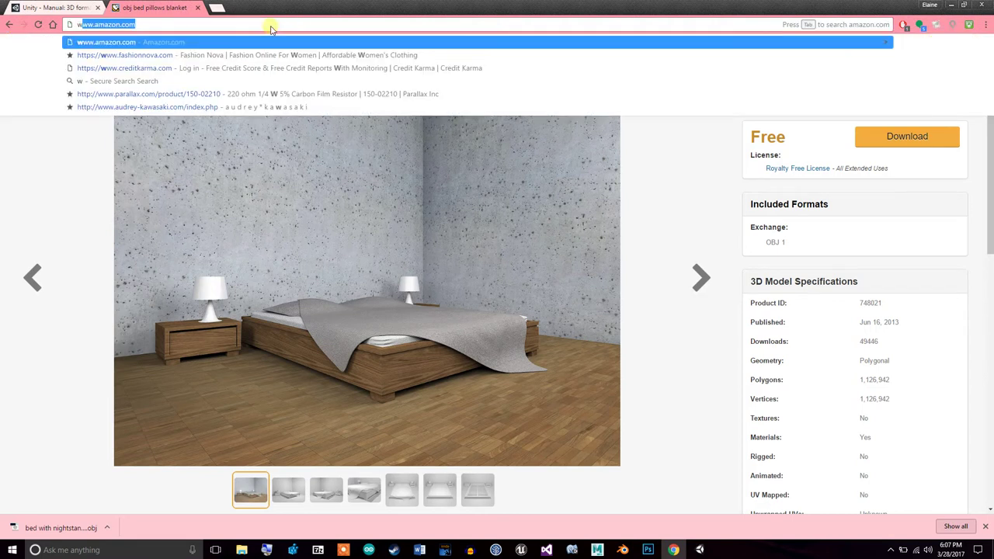
text(ood texture)
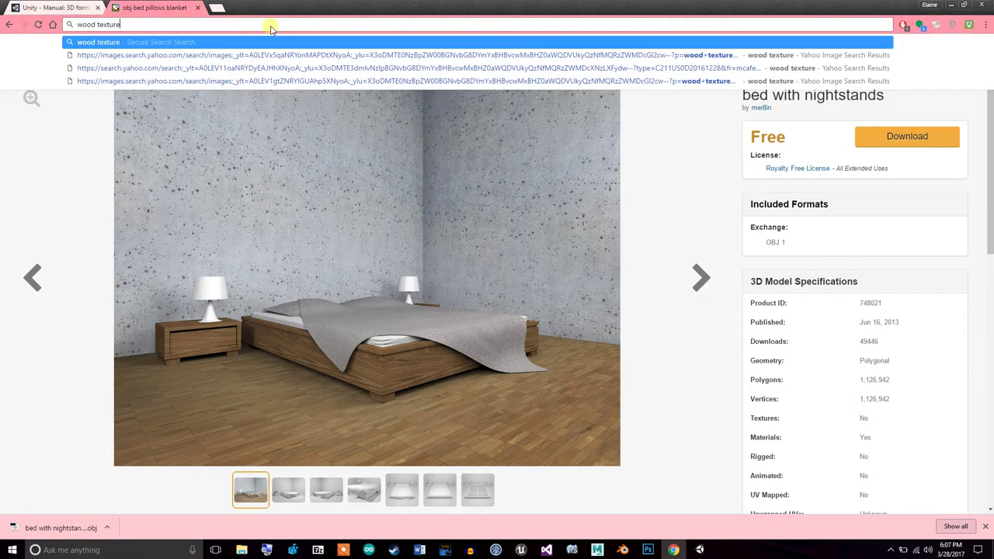
key(Return)
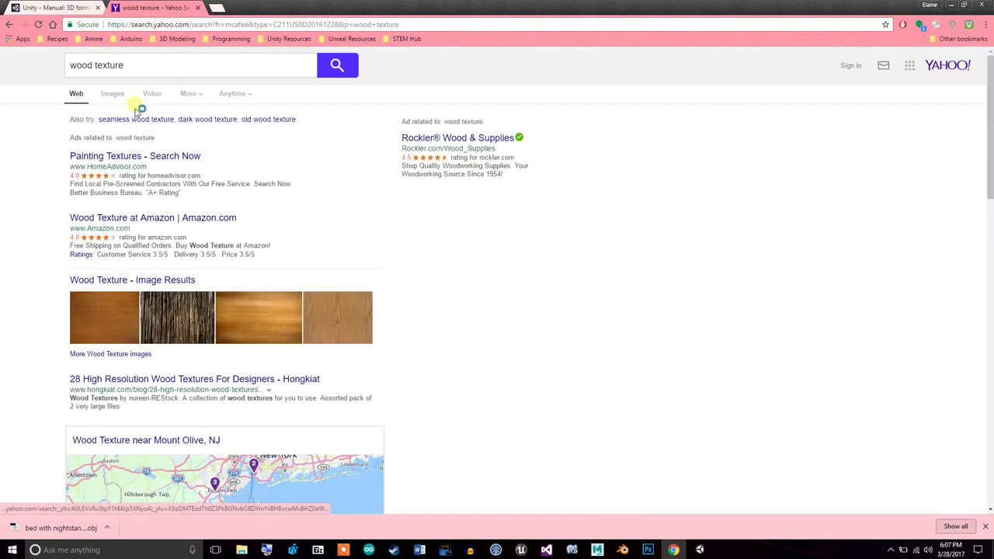
click(113, 94)
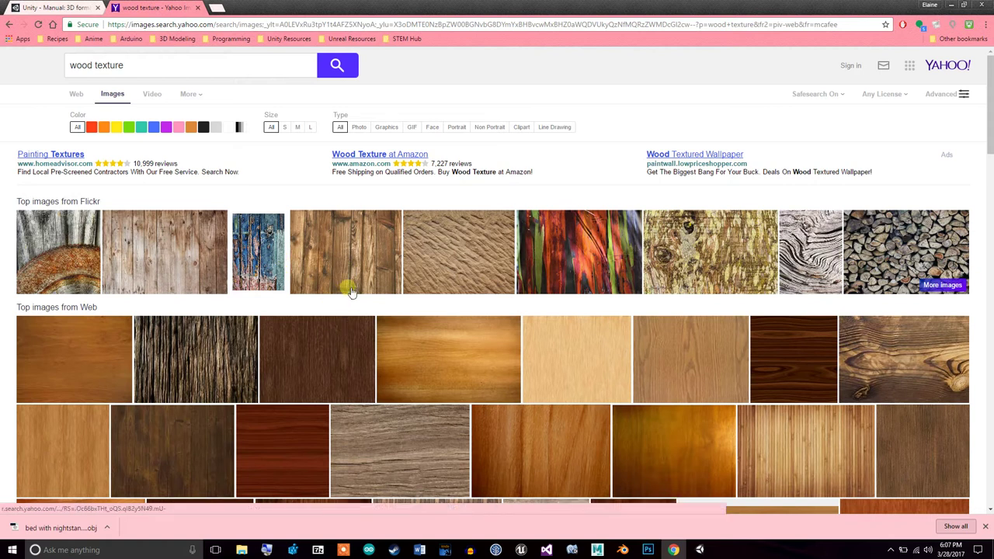
Save the enlarged dark brown wood image as wood.jpg and minimize the browser
click(339, 344)
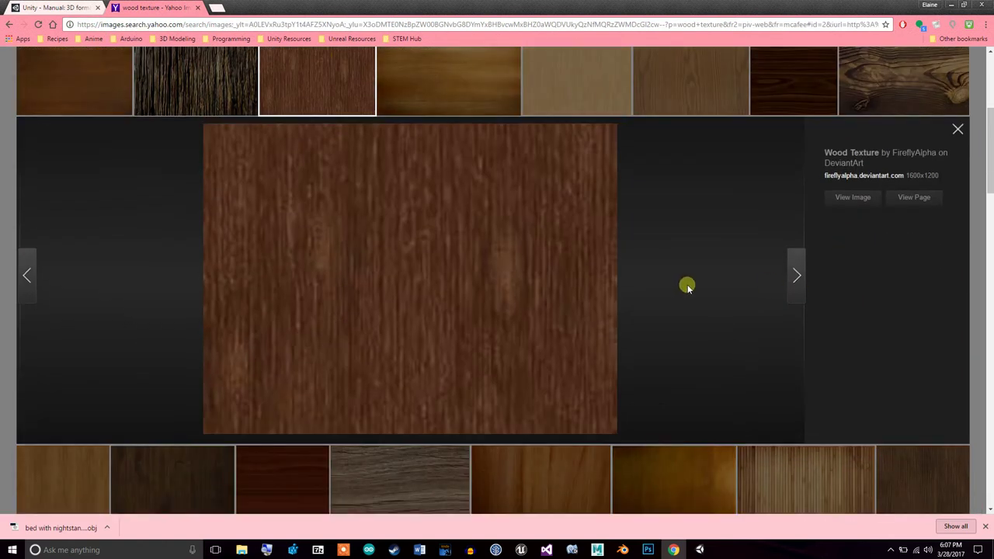
right_click(449, 254)
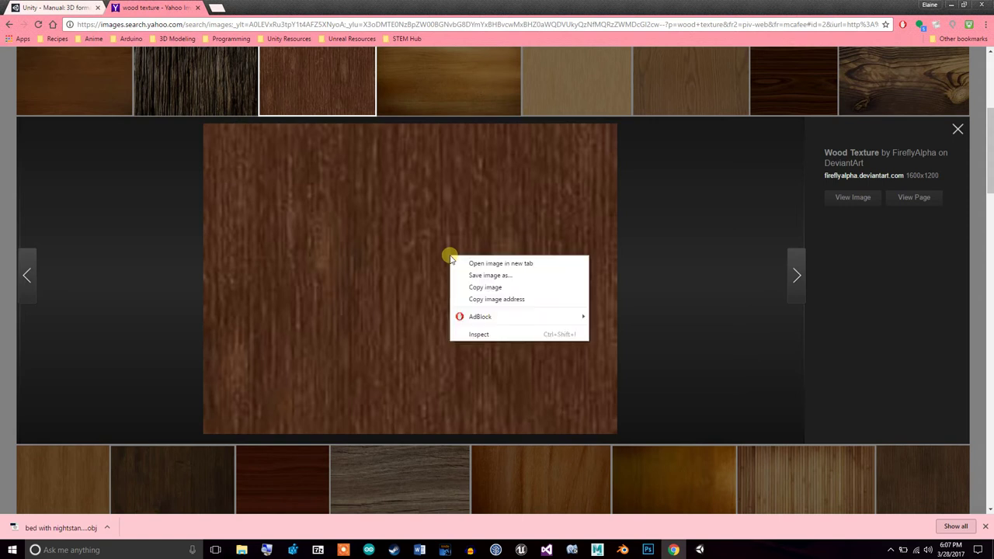
click(506, 275)
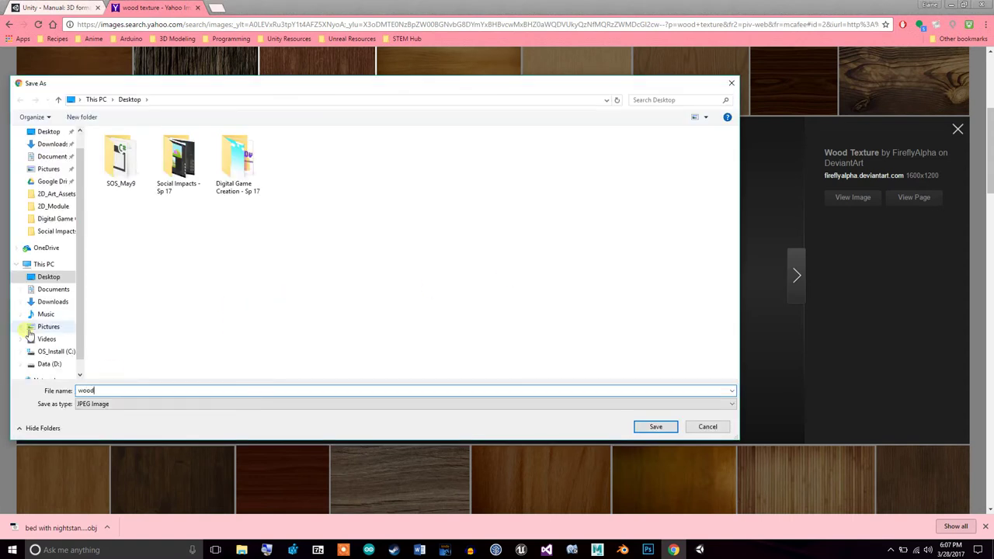
click(656, 426)
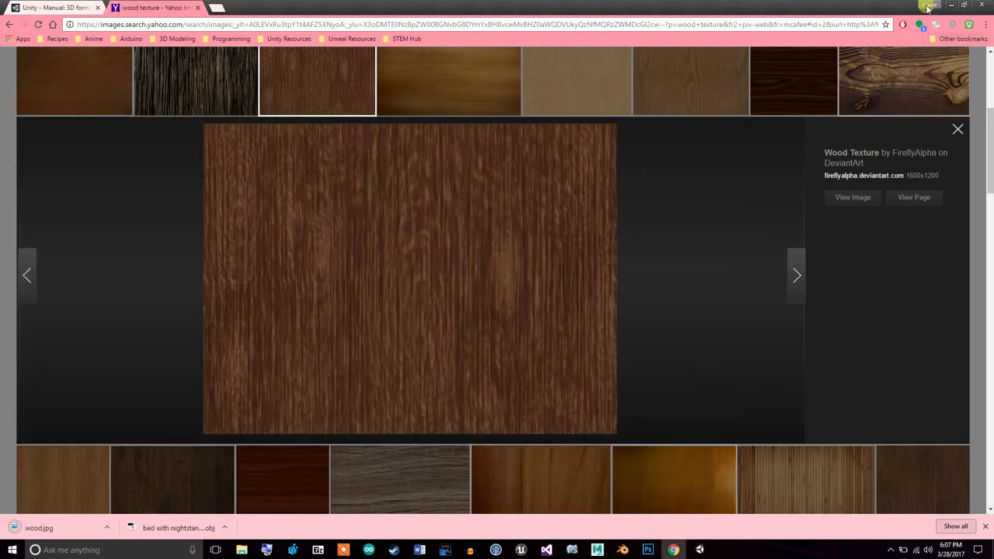
click(949, 6)
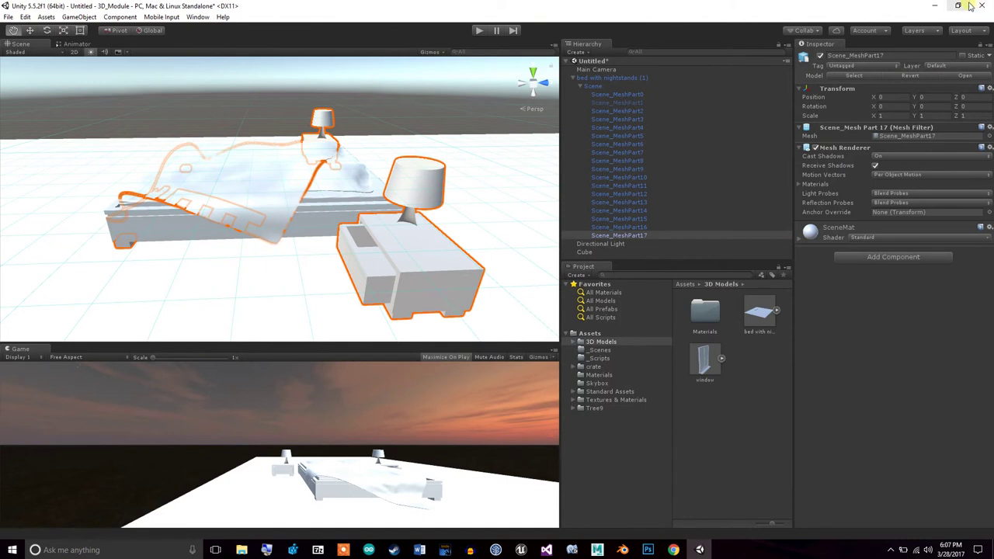
Drag the saved wood image into Unity's Textures & Materials assets folder
click(957, 6)
drag(22, 289, 653, 401)
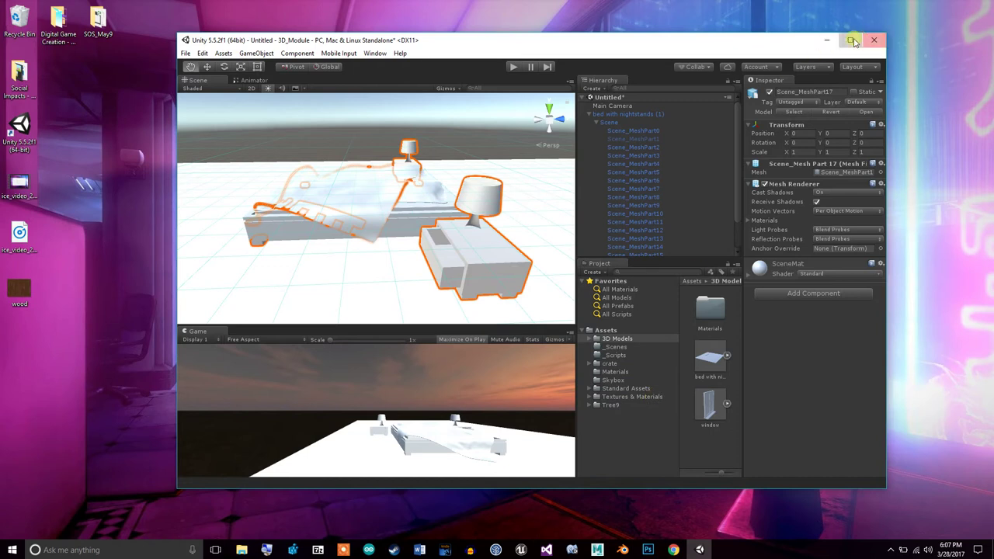
click(851, 39)
click(635, 401)
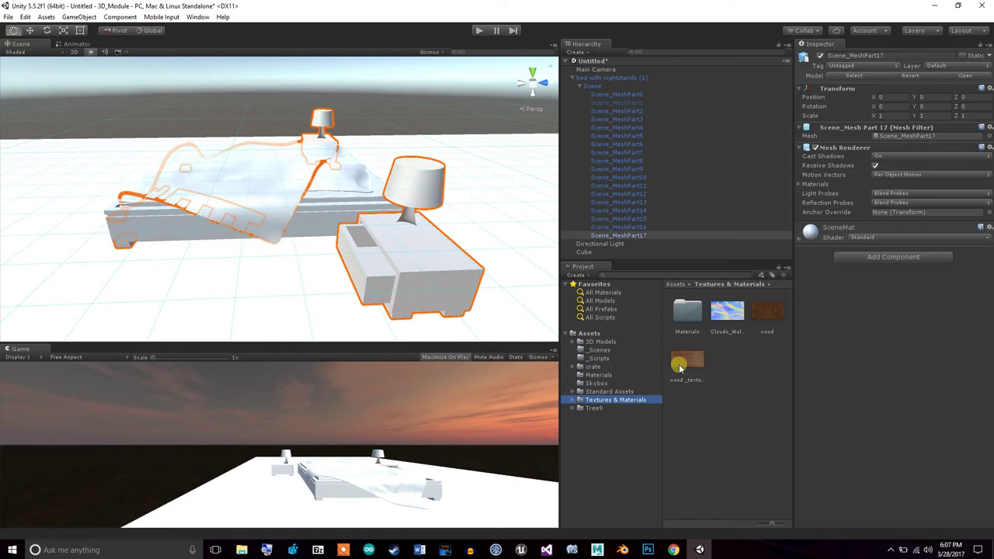
Apply the wood texture to Scene_MeshPart17 and inspect the wooden nightstand
click(765, 311)
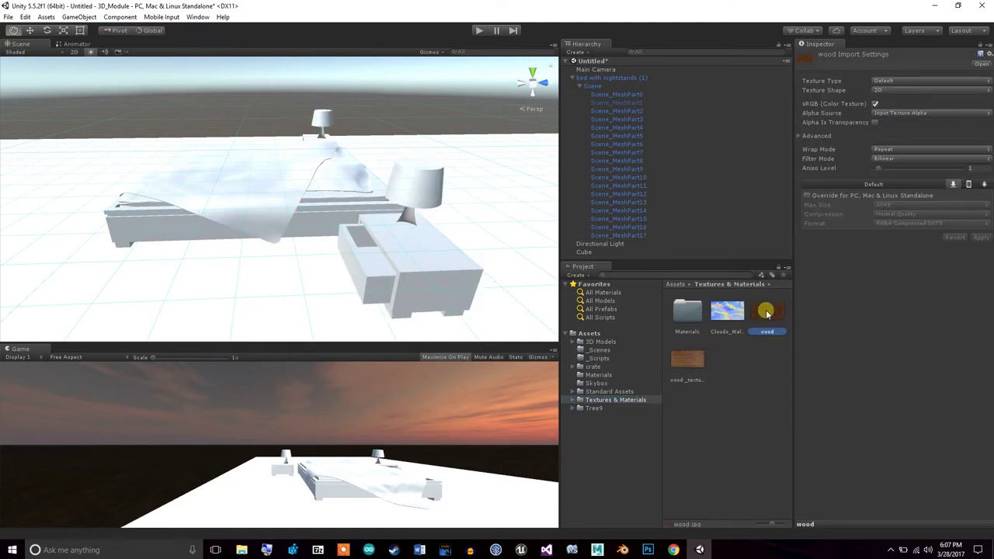
drag(765, 311, 641, 235)
mouse_move(385, 236)
alt+mouse_down()
mouse_move(366, 226)
mouse_move(508, 240)
mouse_move(354, 233)
mouse_move(281, 216)
mouse_move(270, 201)
mouse_move(339, 213)
mouse_move(374, 199)
mouse_move(373, 227)
mouse_move(392, 222)
alt+mouse_up()
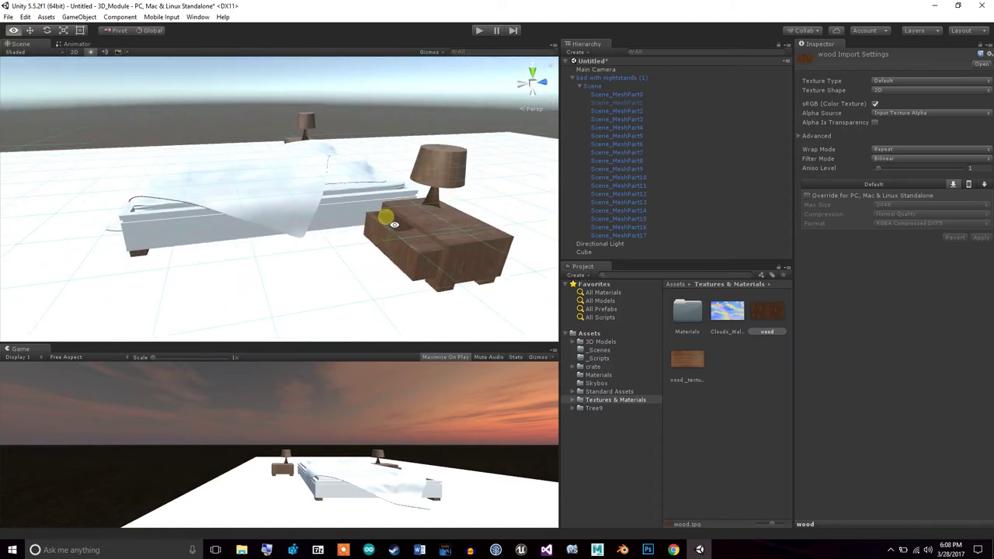
click(619, 234)
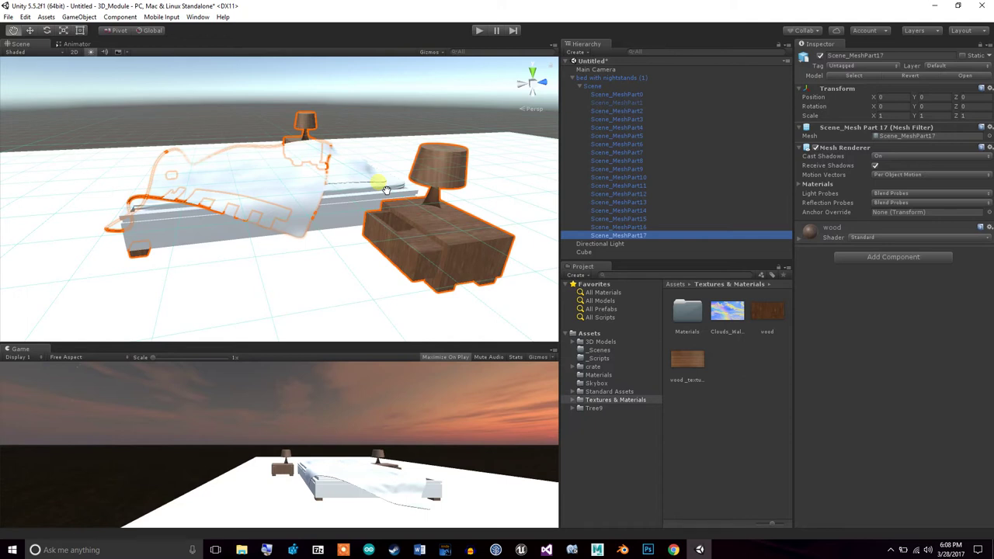
click(627, 226)
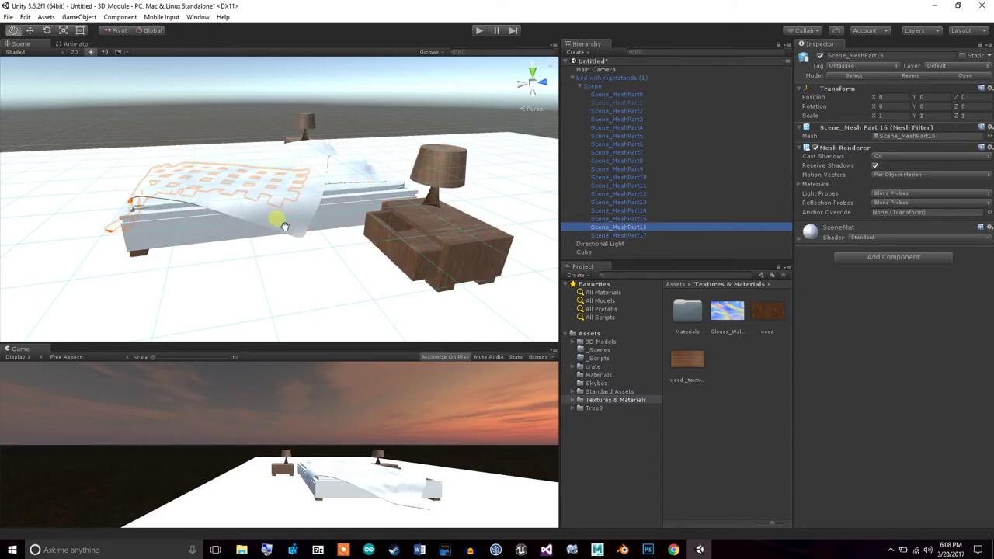
alt+drag(285, 226, 253, 237)
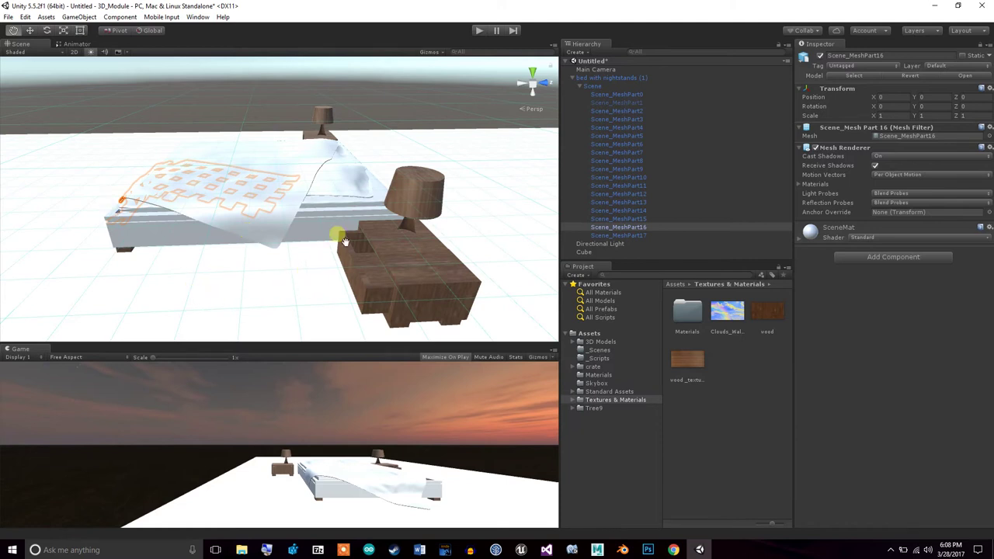
alt+drag(346, 242, 476, 262)
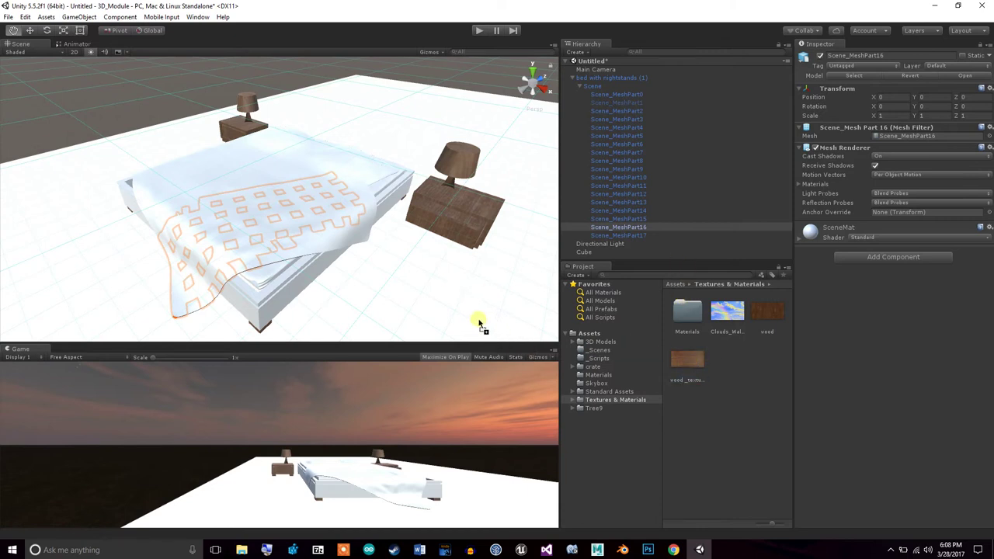
Apply the wood texture to the floor Cube
click(689, 361)
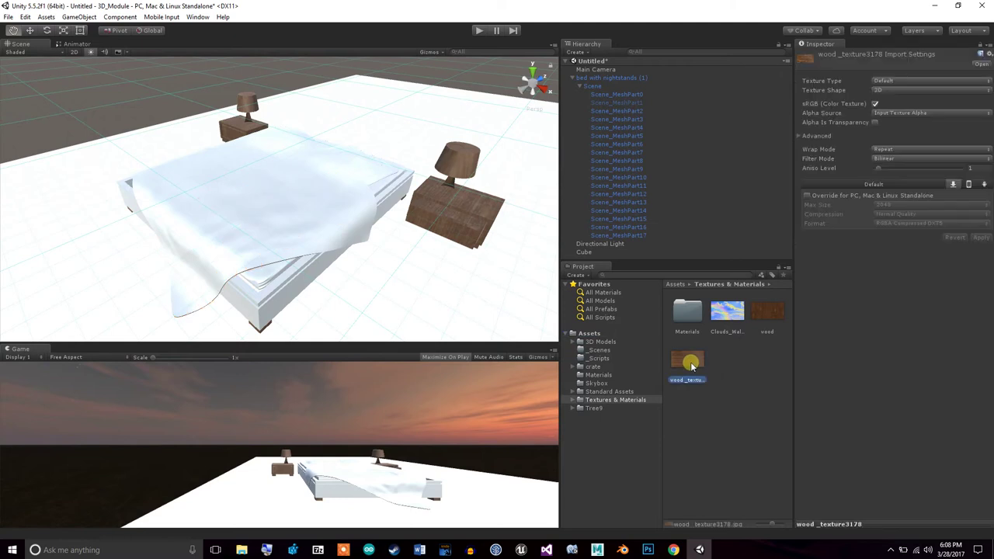
click(594, 253)
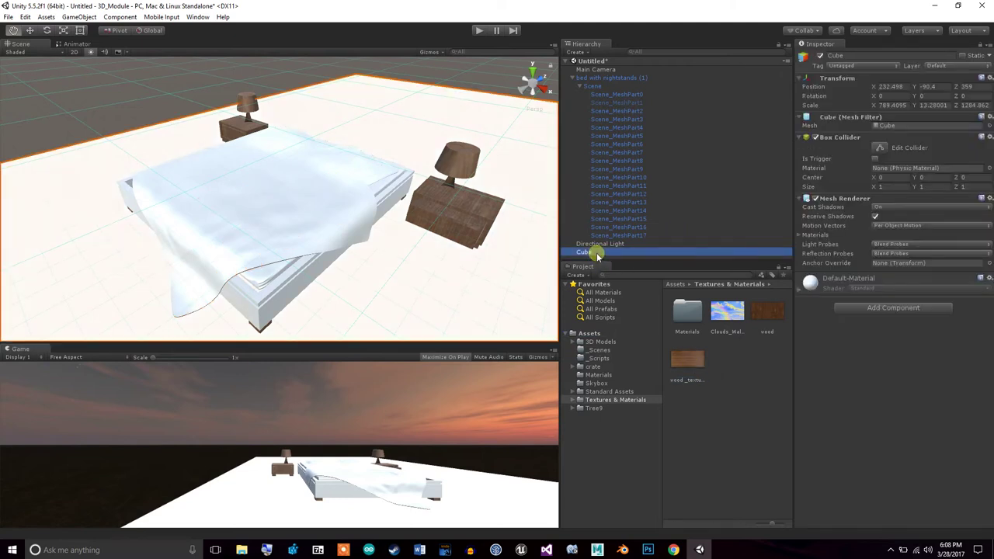
drag(688, 359, 619, 253)
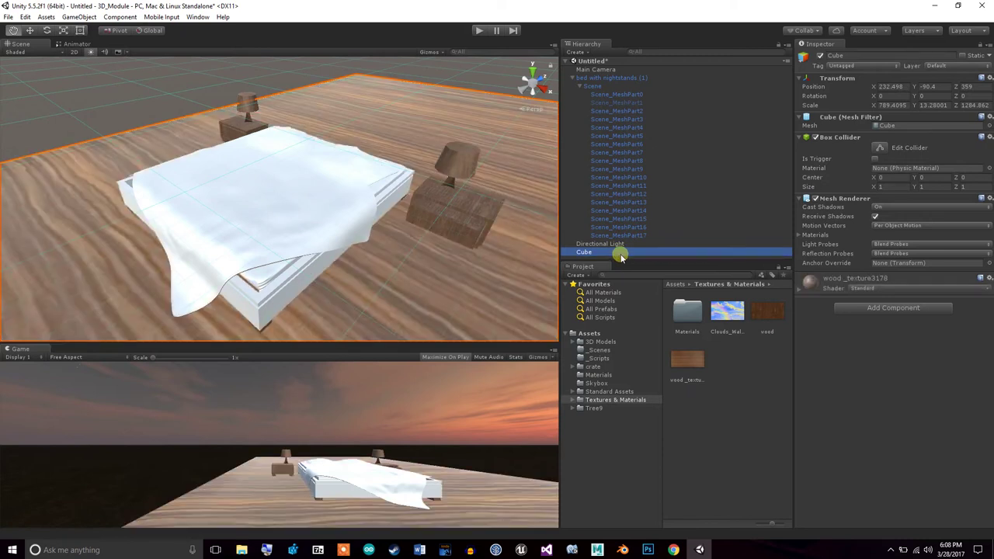
click(434, 286)
Shrink the wooden floor Cube down to roughly 141 × 2.37 × 230
alt+drag(440, 292, 517, 333)
alt+drag(535, 241, 620, 222)
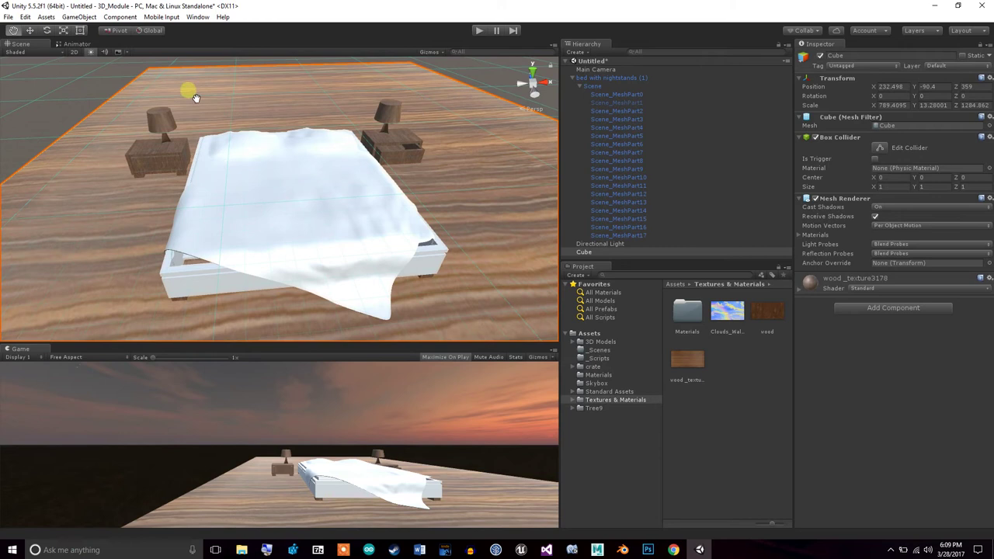
click(62, 31)
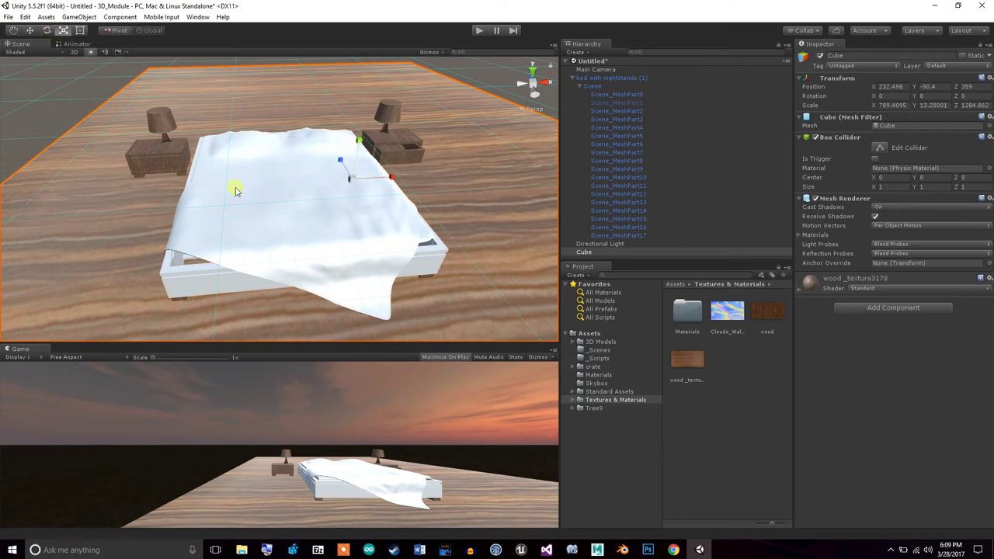
drag(349, 181, 347, 224)
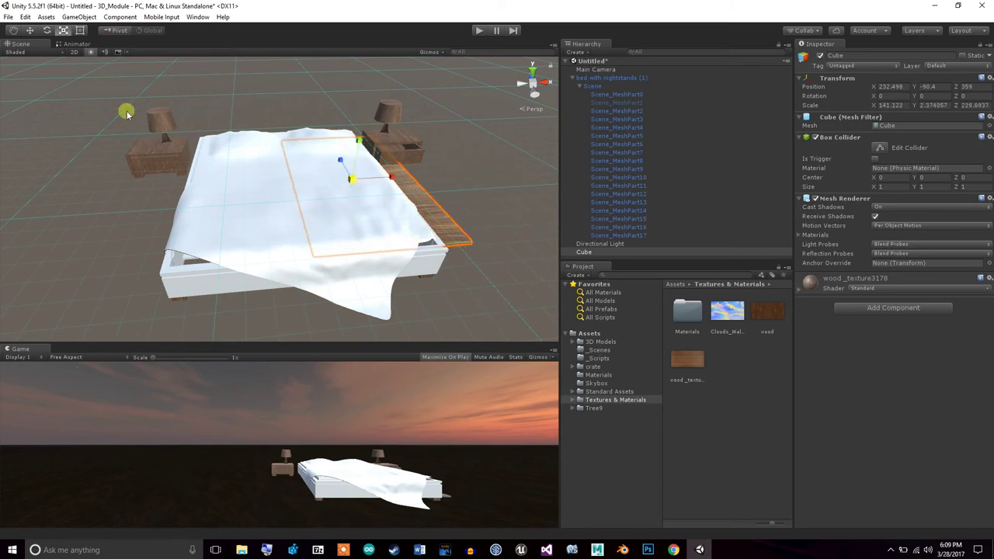
Slide the wooden Cube along X to 416.4, beside the nightstand
click(29, 30)
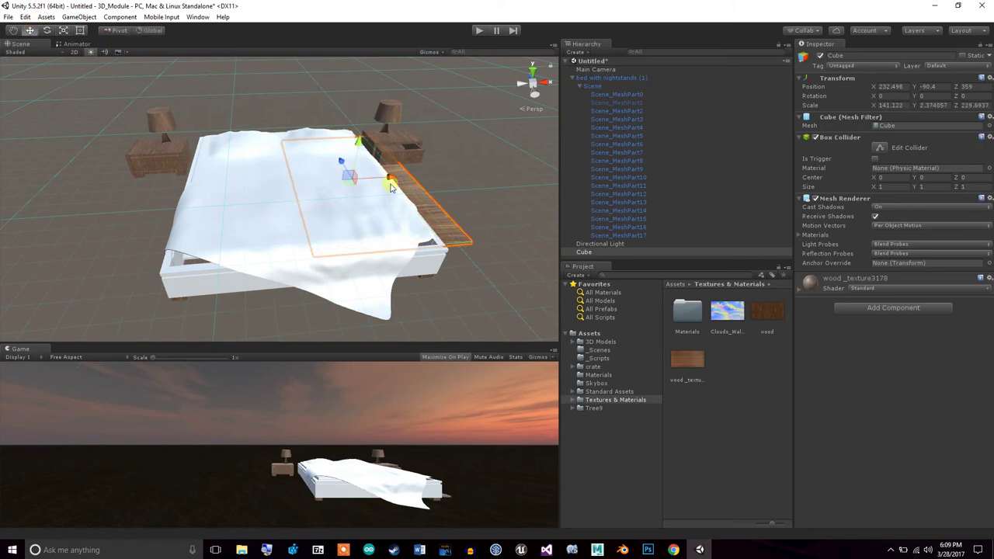
drag(393, 180, 534, 150)
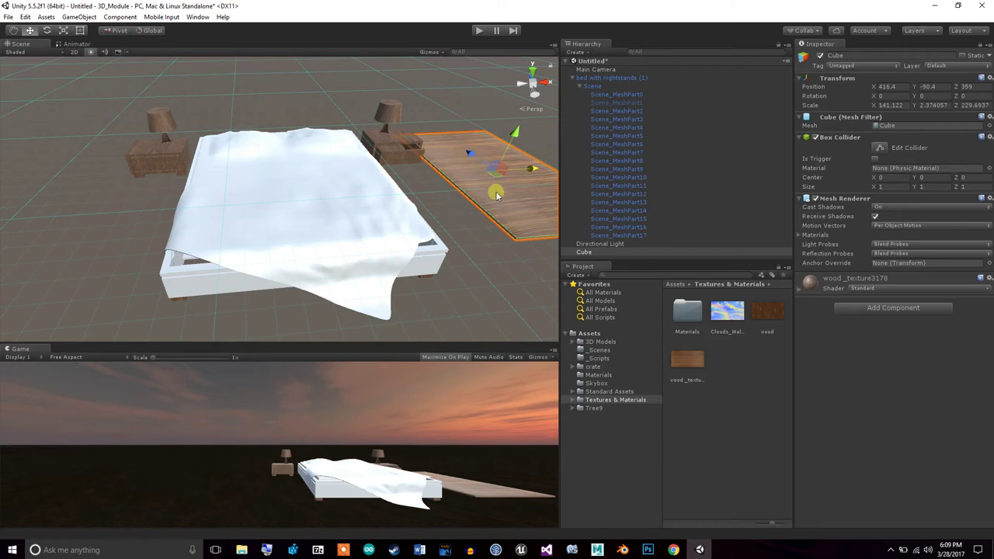
click(638, 253)
Duplicate the wooden slab as Cube (1) and move it left toward the bed
right_click(638, 252)
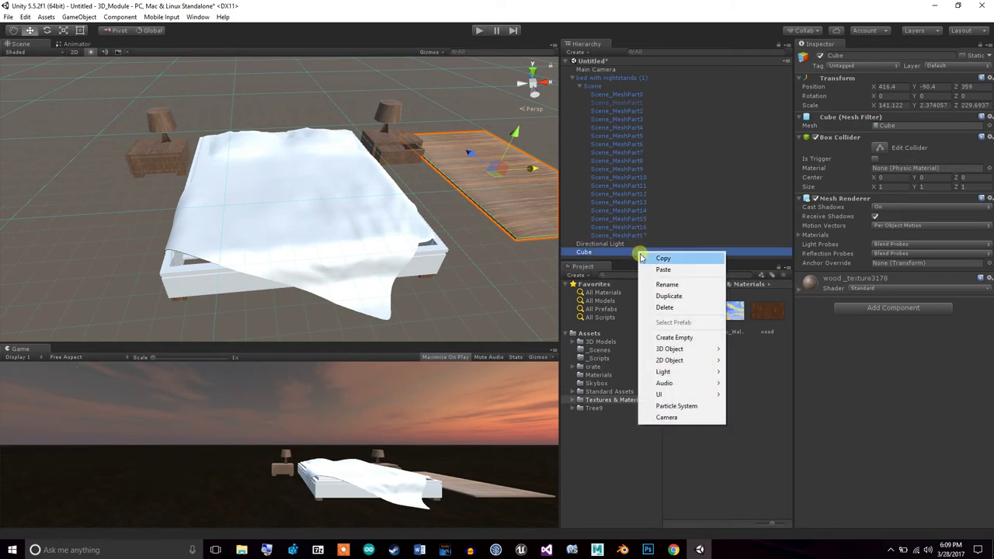
click(665, 296)
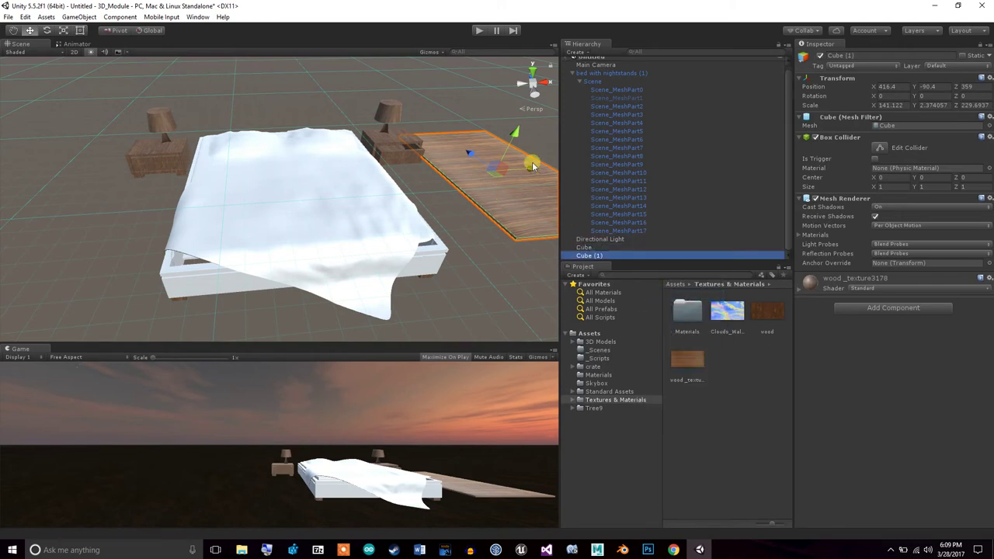
drag(532, 166, 427, 206)
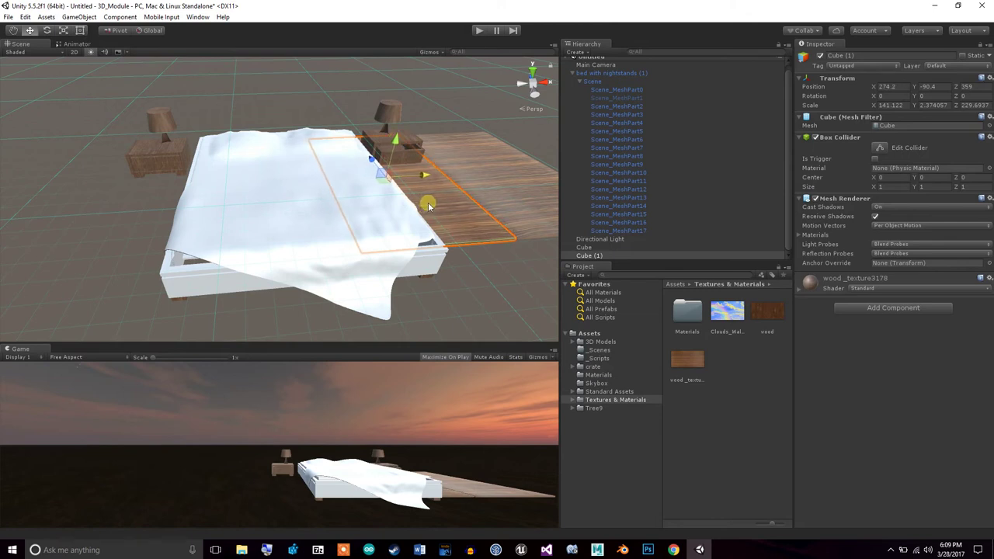
Vertex-snap Cube (1)'s corner against the original wooden slab
click(517, 225)
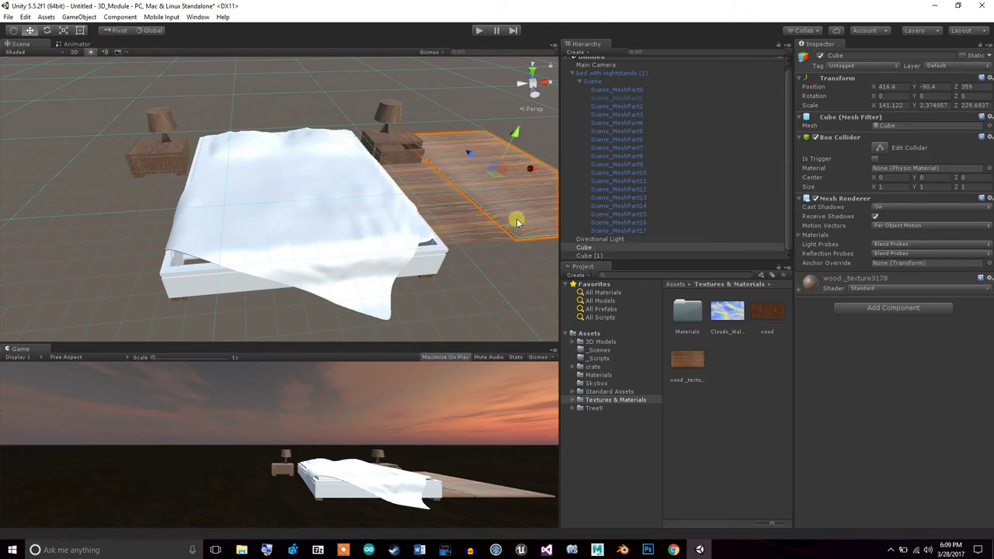
right_drag(492, 159, 457, 229)
click(457, 230)
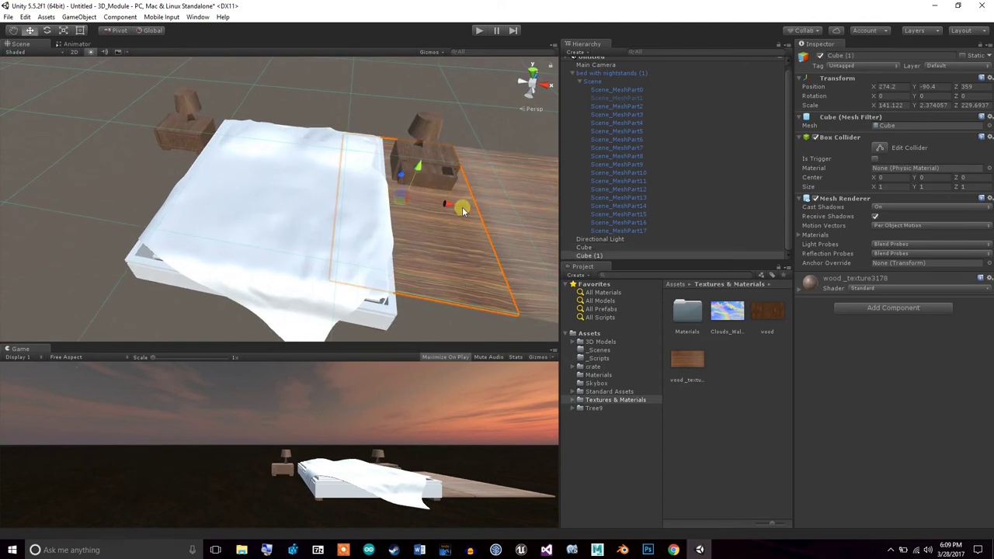
key(v)
mouse_move(445, 206)
mouse_down()
mouse_move(422, 195)
mouse_move(461, 214)
mouse_move(437, 213)
mouse_move(447, 217)
mouse_up()
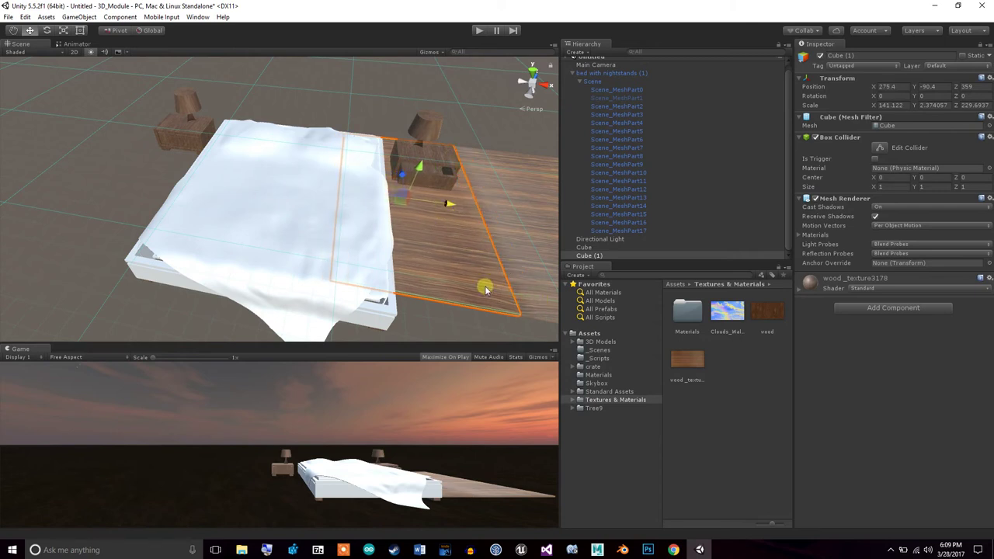
Orbit around the bed to check slab alignment and reselect the original Cube
mouse_move(489, 294)
alt+mouse_down()
mouse_move(423, 287)
mouse_move(484, 284)
alt+mouse_up()
click(493, 312)
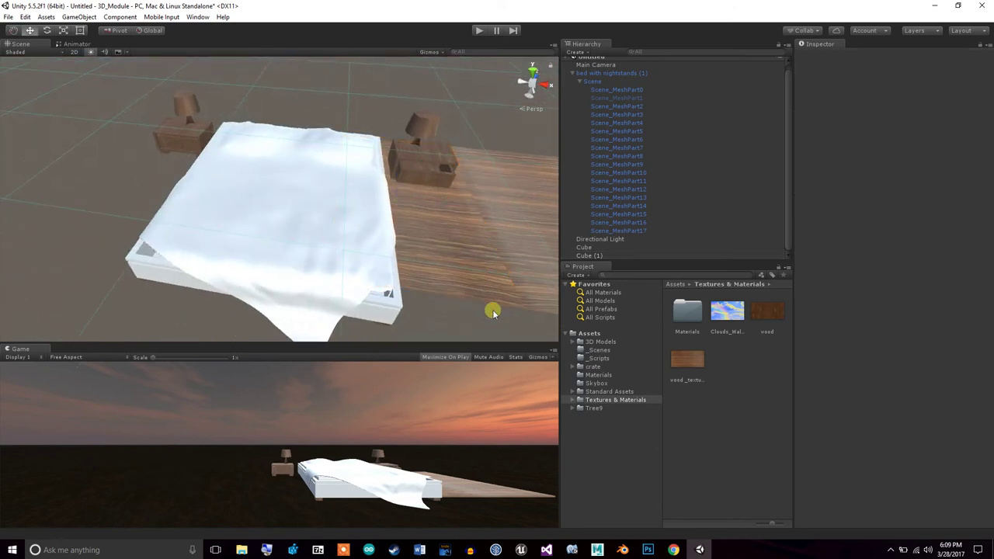
alt+drag(496, 320, 542, 318)
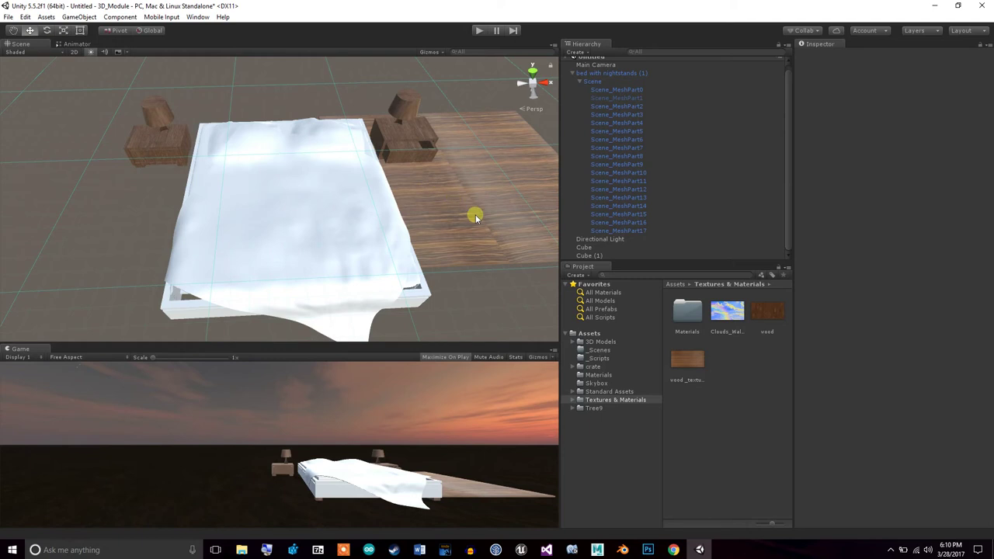
click(500, 224)
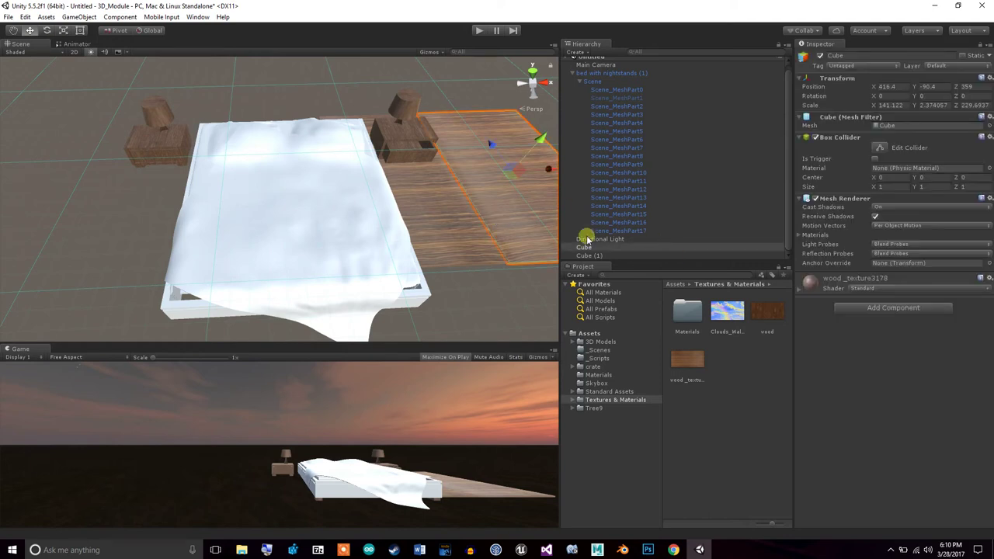
mouse_move(399, 215)
alt+mouse_down()
mouse_move(321, 188)
mouse_move(428, 191)
mouse_move(401, 217)
alt+mouse_up()
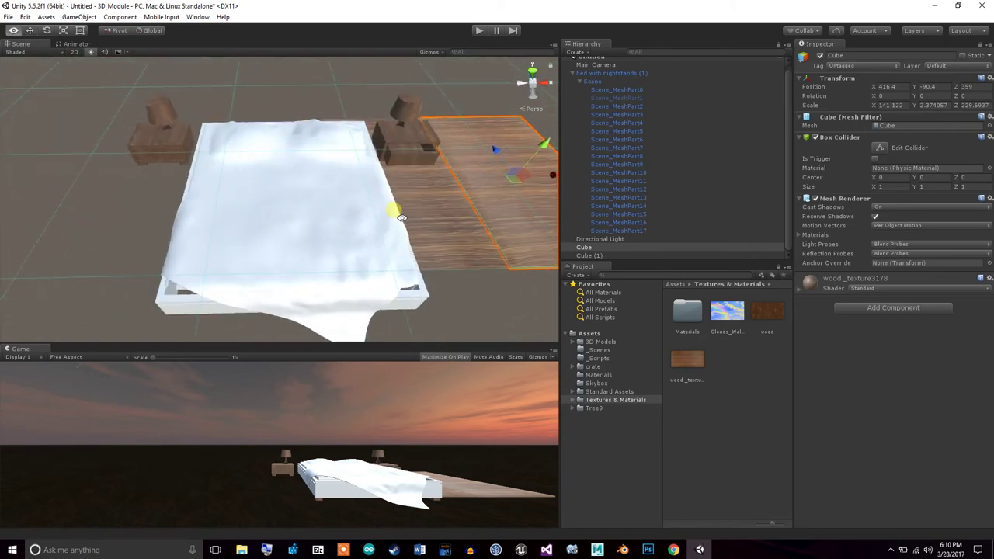
Delete Cube (1) and select the remaining wooden Cube
right_click(609, 256)
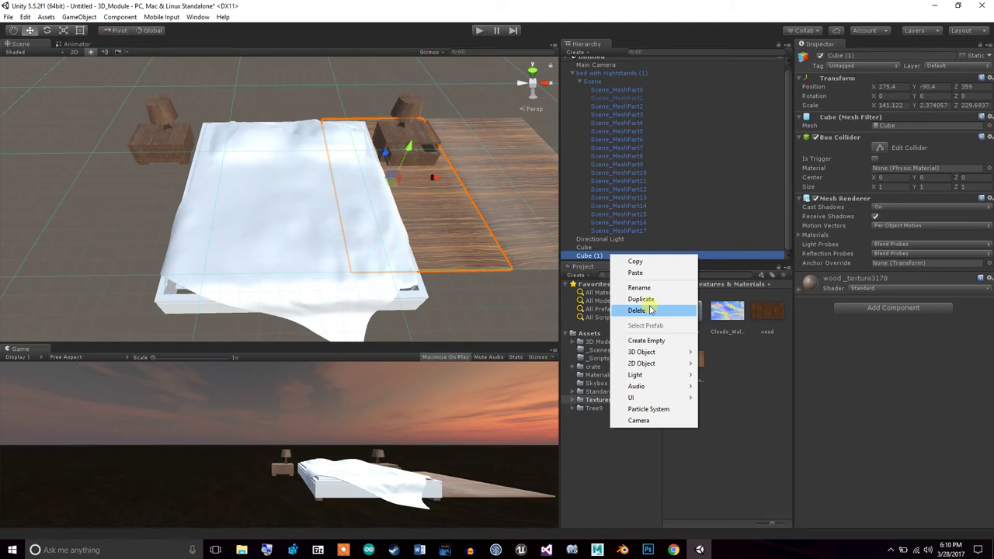
click(649, 311)
click(517, 208)
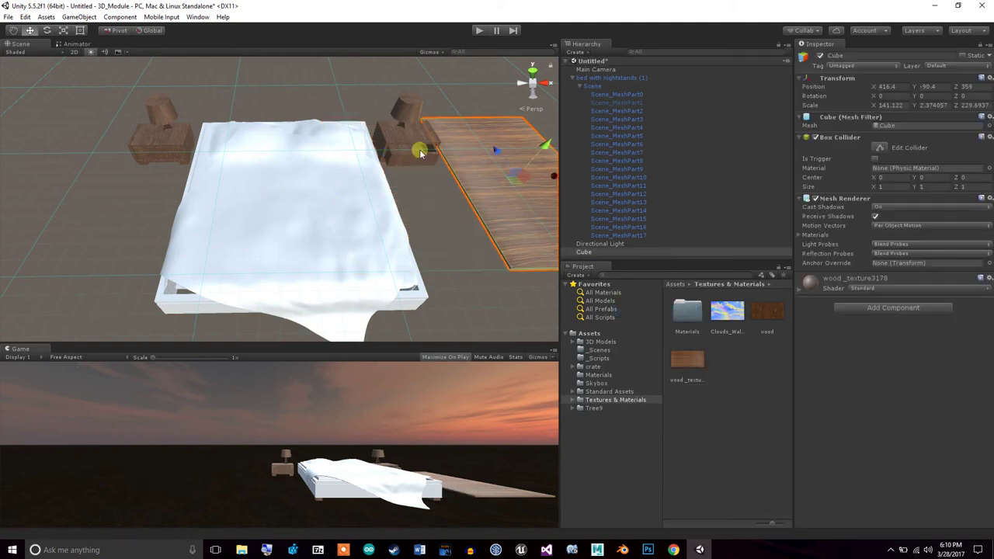
Scale the wooden Cube to 580.44 × 9.76 × 944.74 and move it under the bed
click(63, 31)
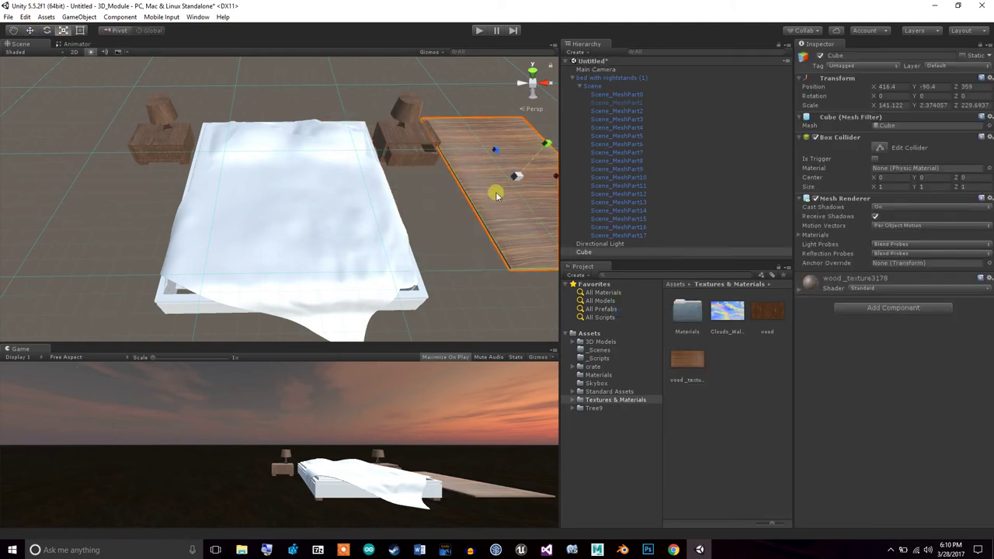
drag(513, 177, 622, 66)
click(31, 31)
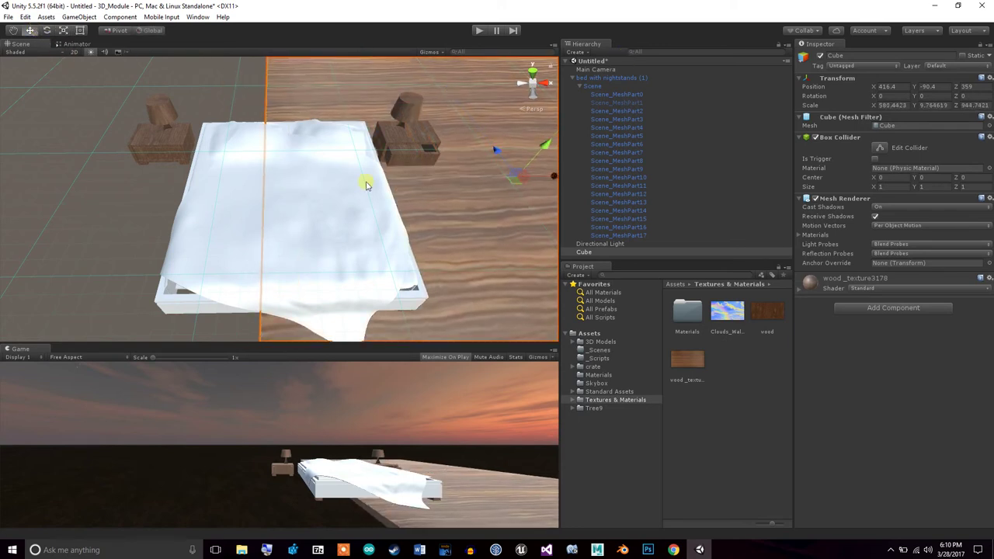
drag(554, 177, 332, 211)
alt+drag(460, 204, 336, 162)
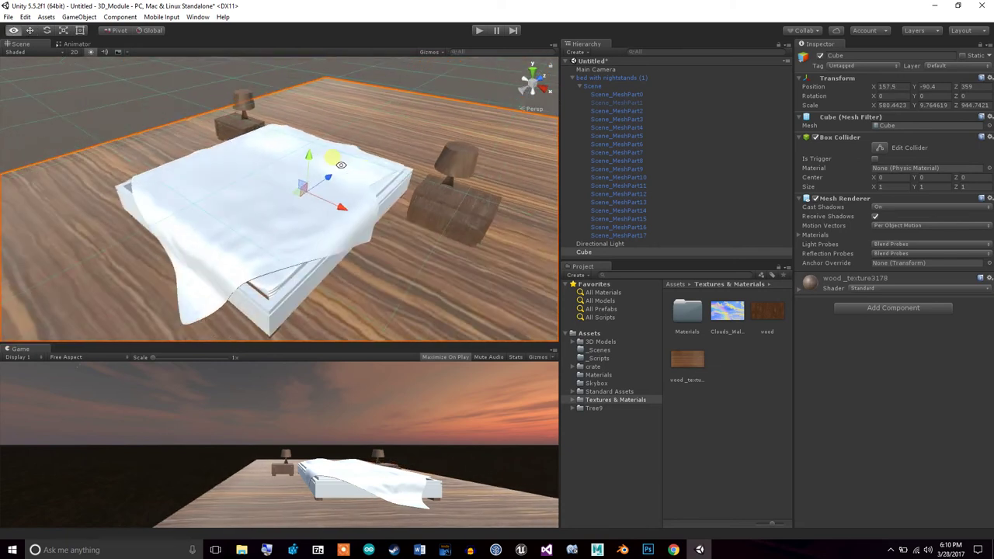
click(642, 236)
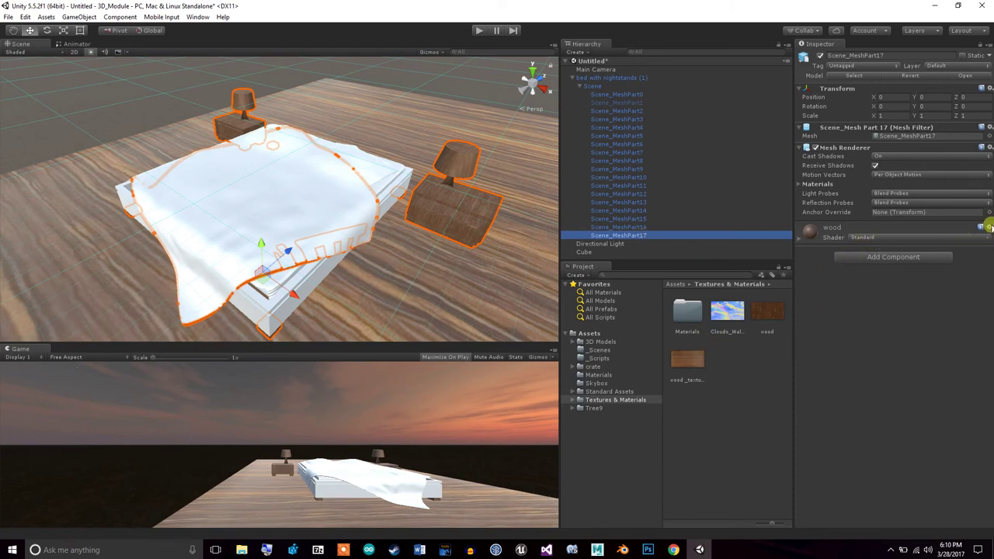
Reset the nightstand's wood material so the nightstands and lamps appear plain white
click(989, 226)
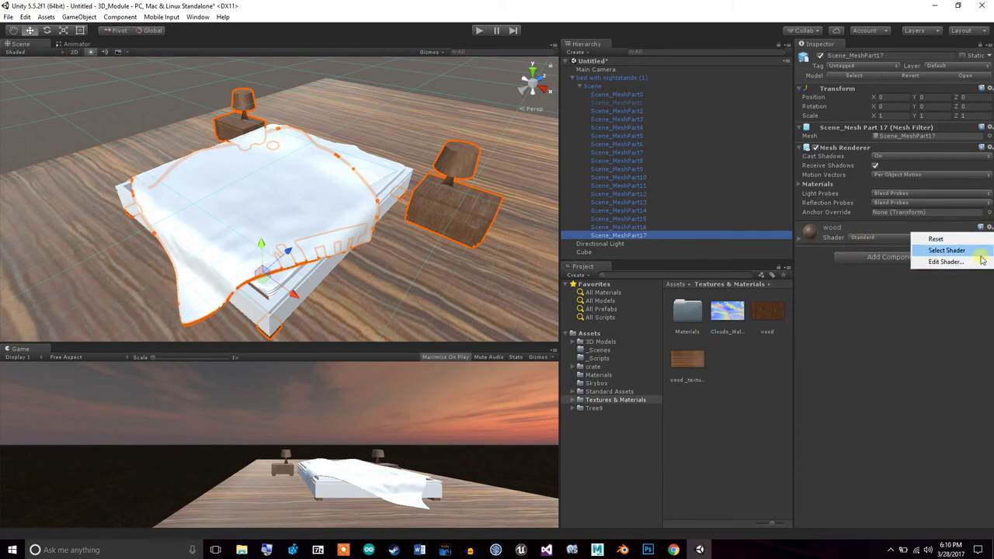
click(980, 248)
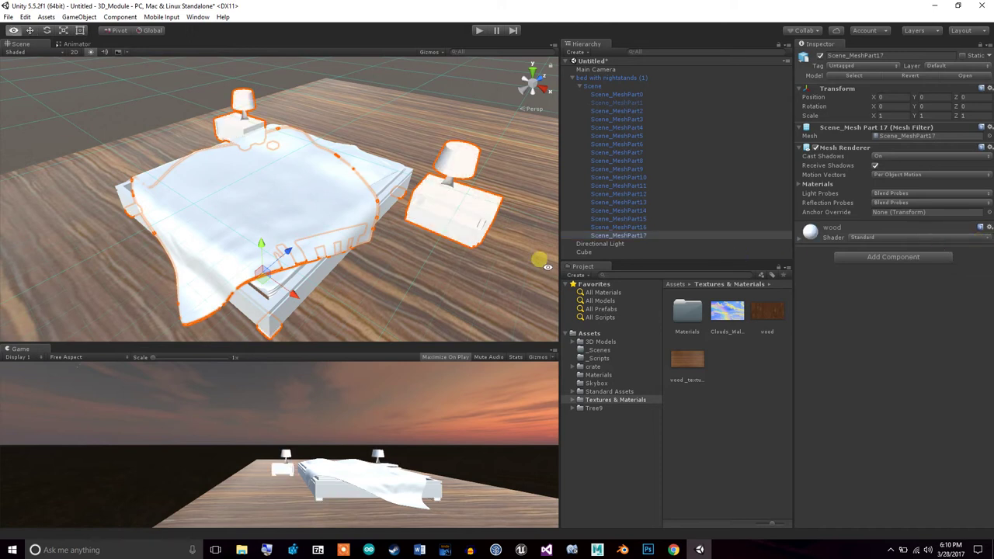
click(489, 257)
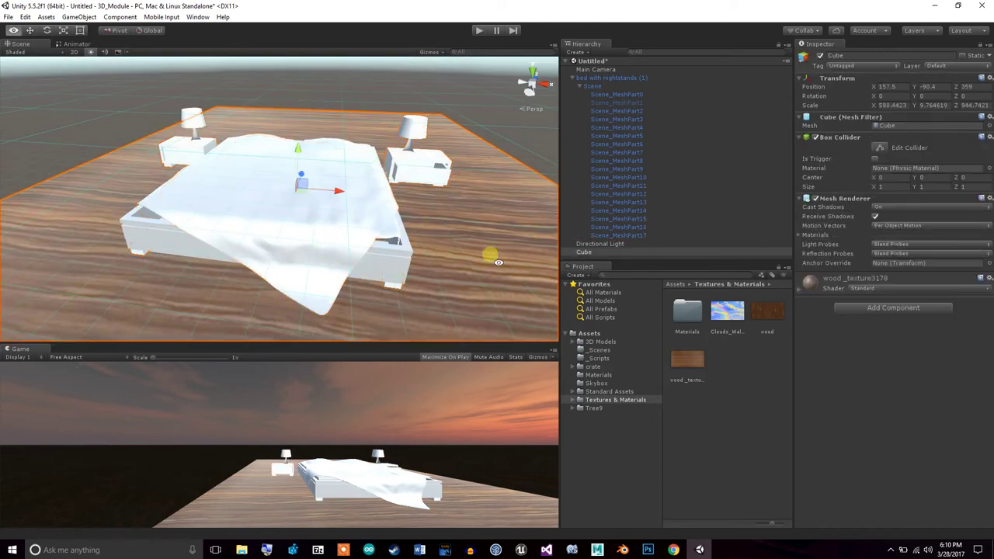
alt+drag(408, 313, 395, 277)
click(79, 16)
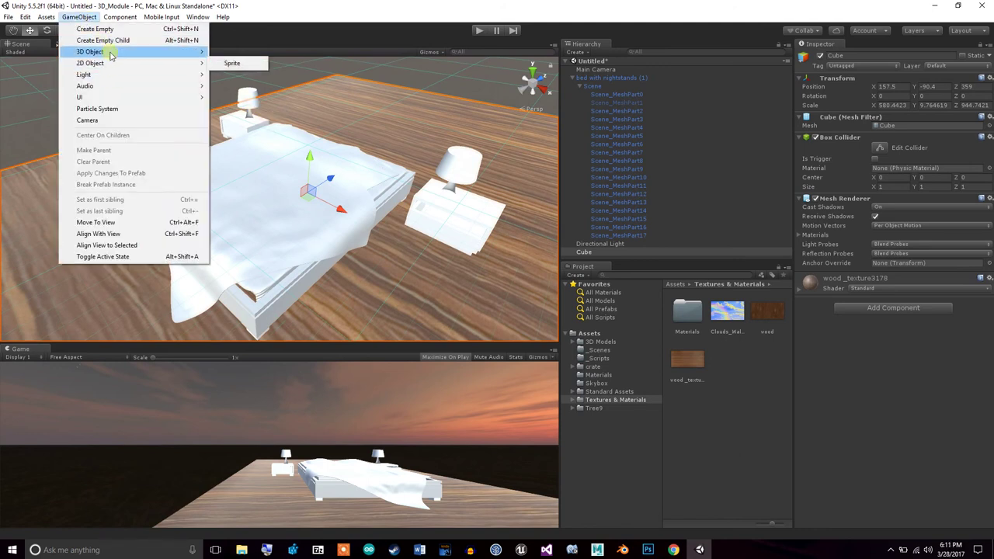
Create a new cube and move it up and back toward the headboard
mouse_move(110, 55)
click(230, 52)
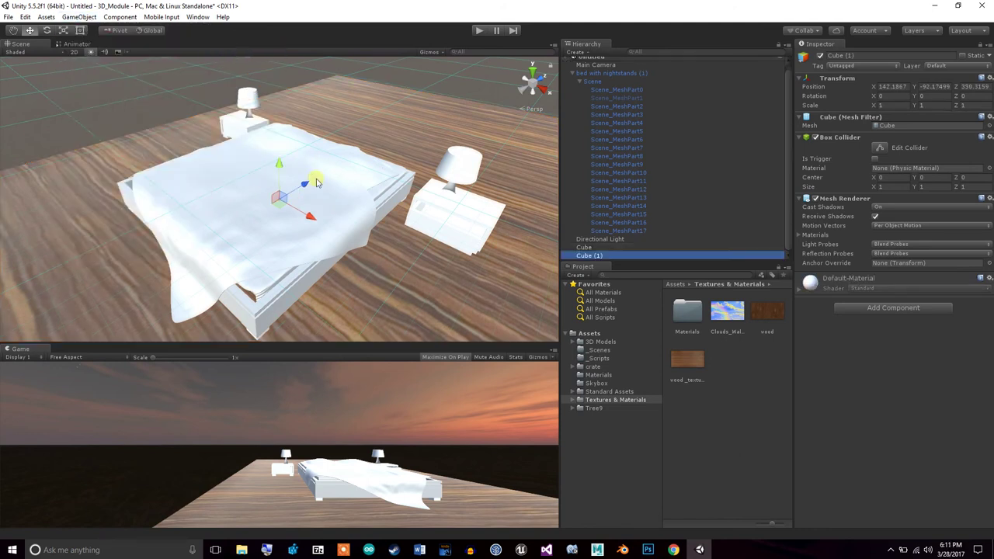
drag(278, 163, 279, 75)
drag(312, 133, 206, 88)
Scale the new cube into a thin, tall wall of about 10.6 × 749.3 × 432.2
click(62, 31)
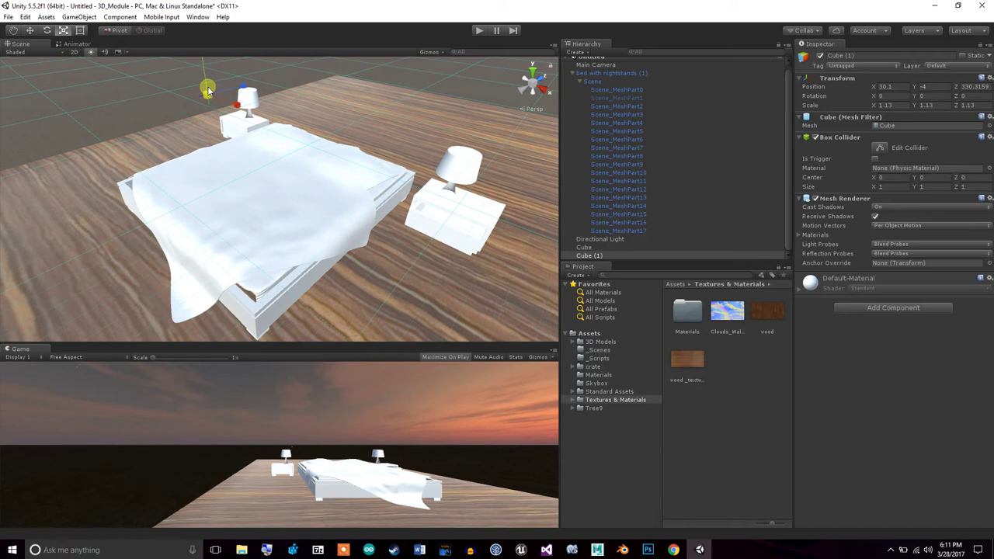
drag(206, 94, 293, 447)
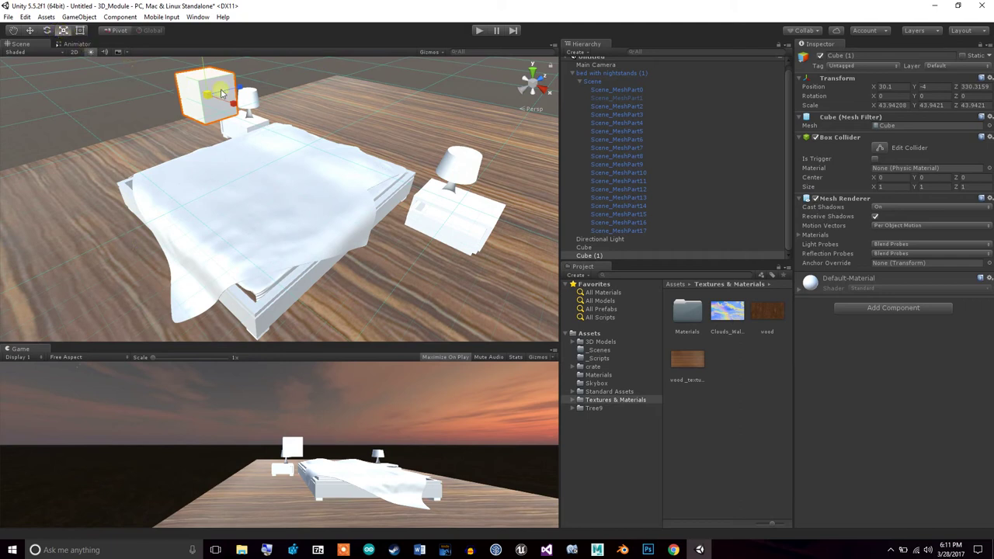
drag(236, 107, 312, 71)
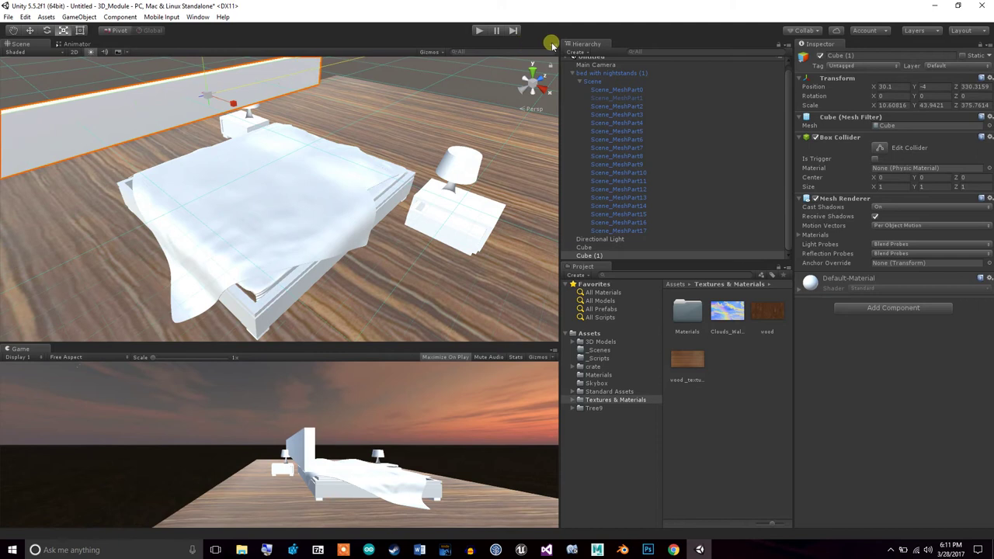
drag(203, 70, 181, 475)
Position the wall behind the bed, standing on the floor
alt+drag(251, 257, 351, 183)
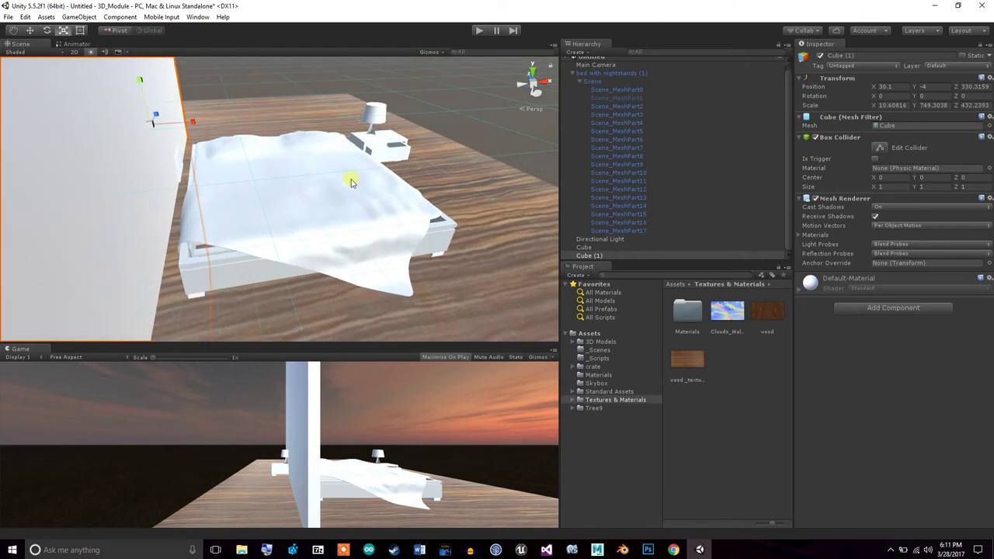
click(31, 30)
drag(195, 120, 45, 131)
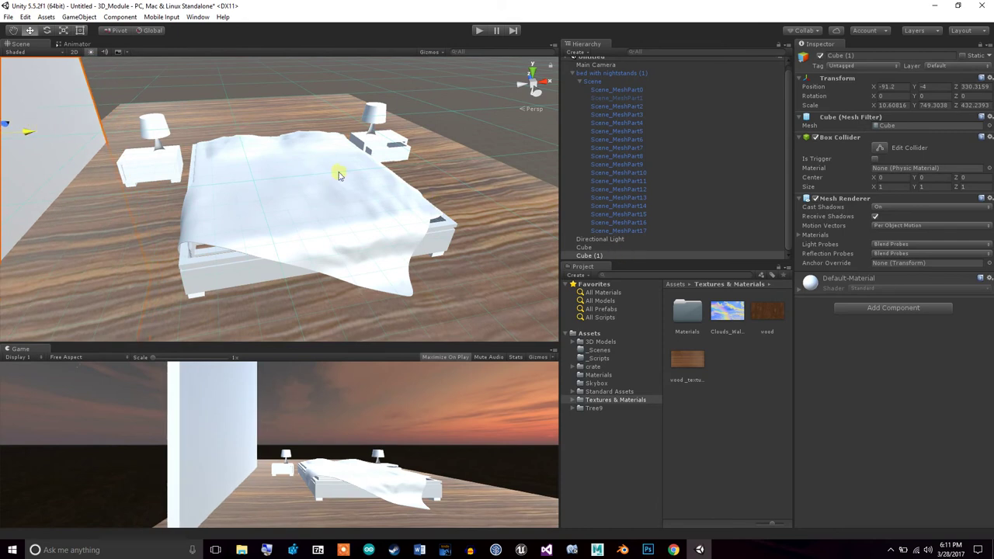
alt+drag(398, 198, 186, 156)
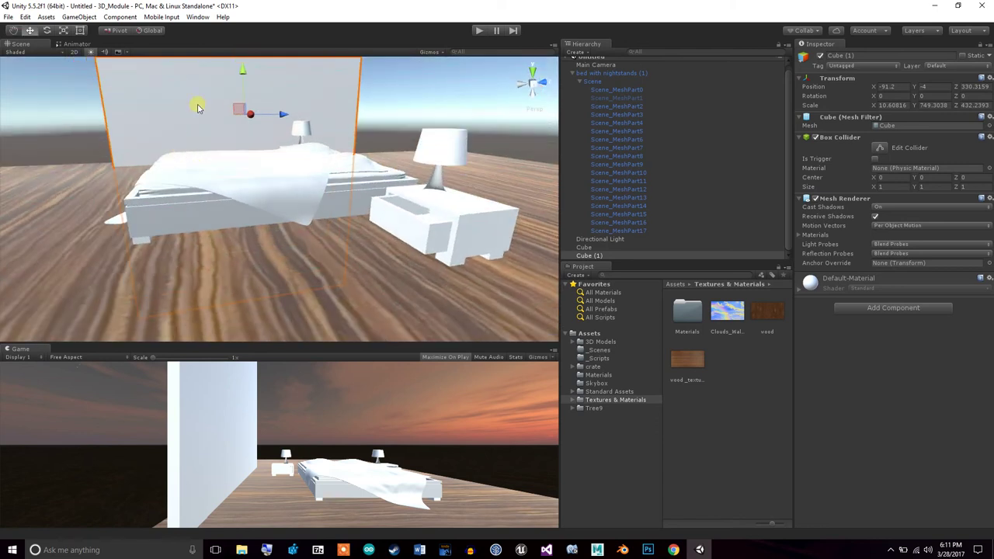
drag(243, 69, 245, 46)
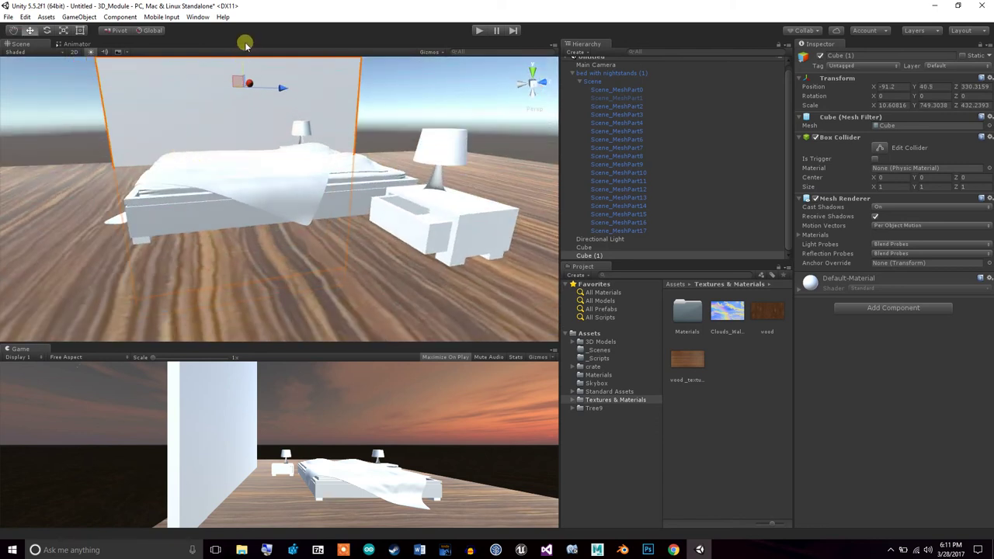
Duplicate the wall Cube (1) as Cube (2) and drag the copy off to the right
right_click(597, 256)
click(632, 299)
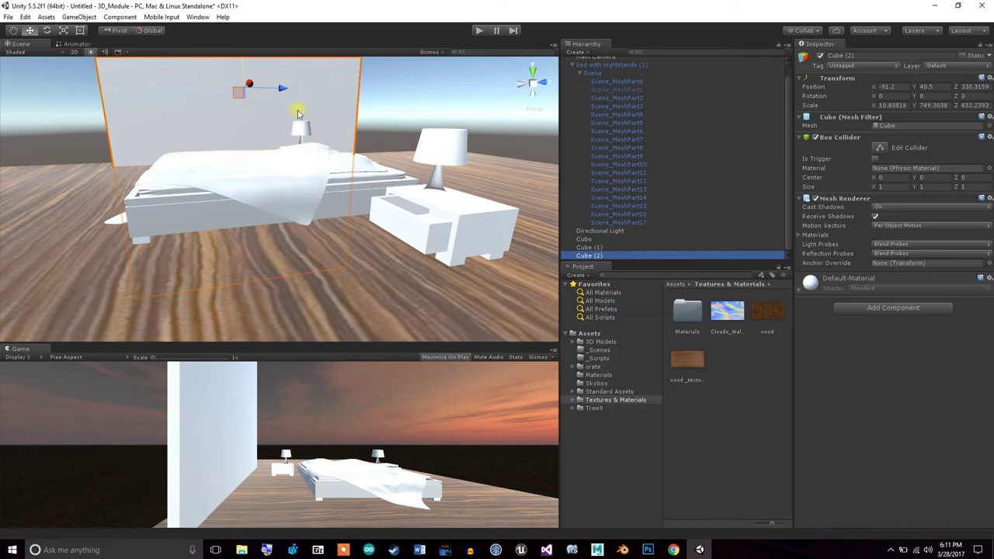
drag(282, 88, 476, 125)
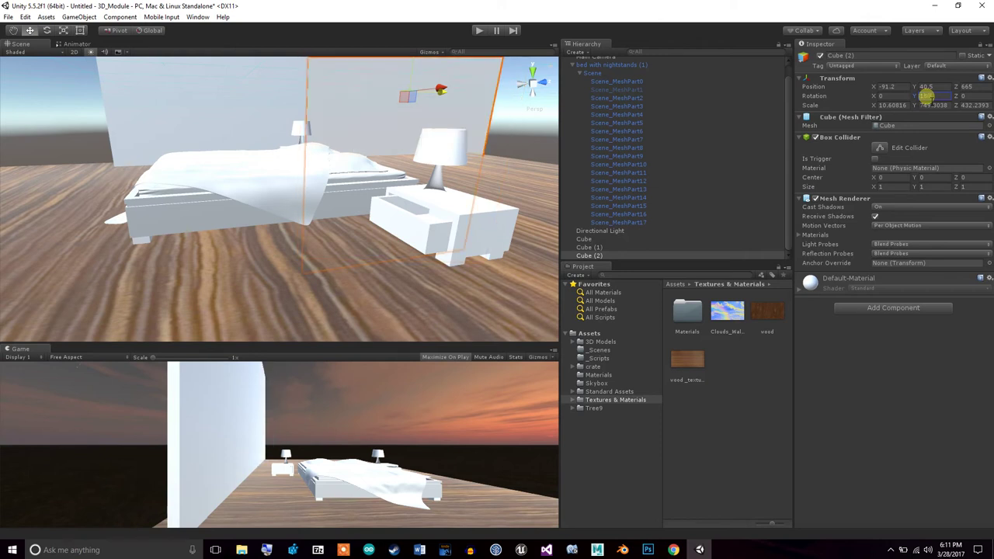
Enter new rotation values for Cube (2), including 180, and tilt it around its X axis
key(BackSpace)
key(BackSpace)
key(BackSpace)
click(897, 96)
text(180)
key(BackSpace)
key(BackSpace)
key(BackSpace)
click(46, 30)
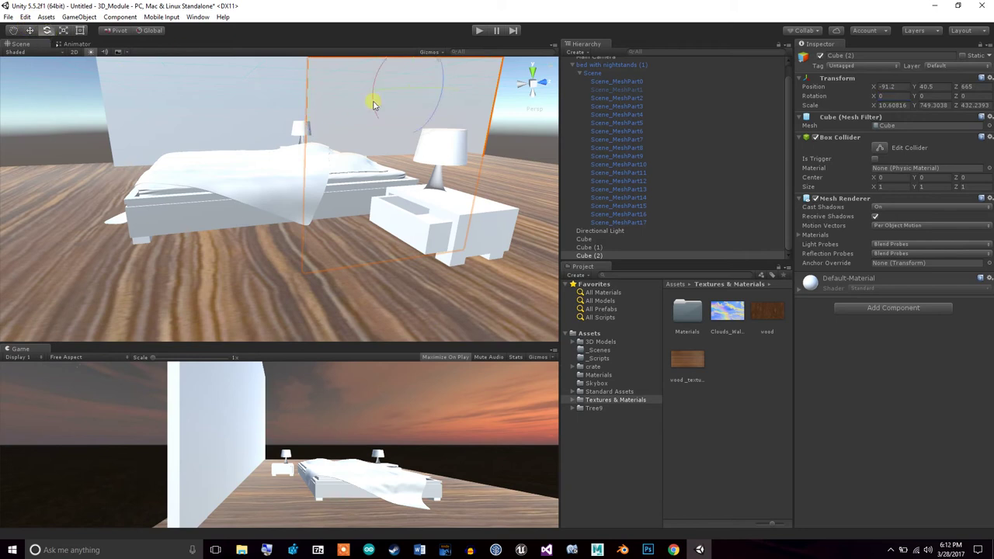
drag(374, 88, 420, 549)
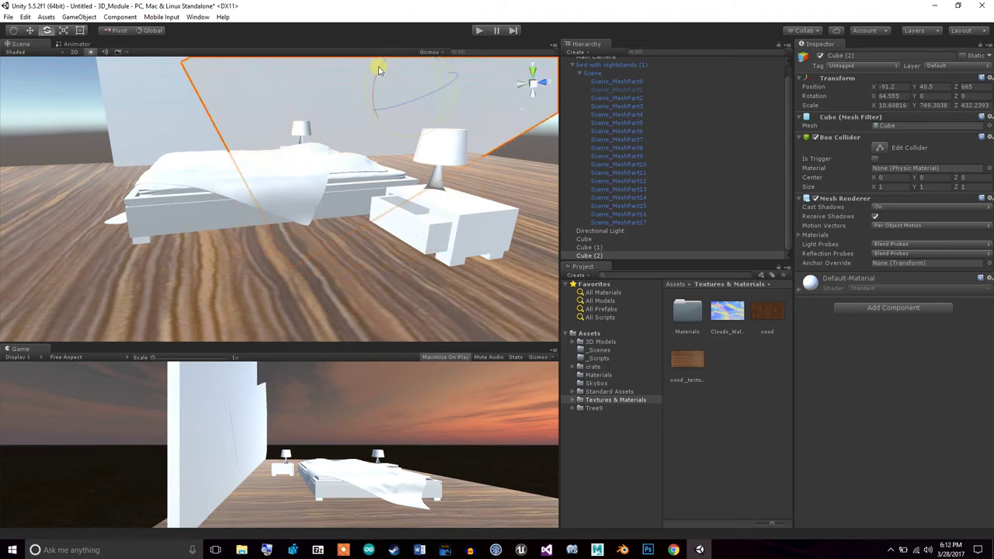
drag(378, 70, 383, 49)
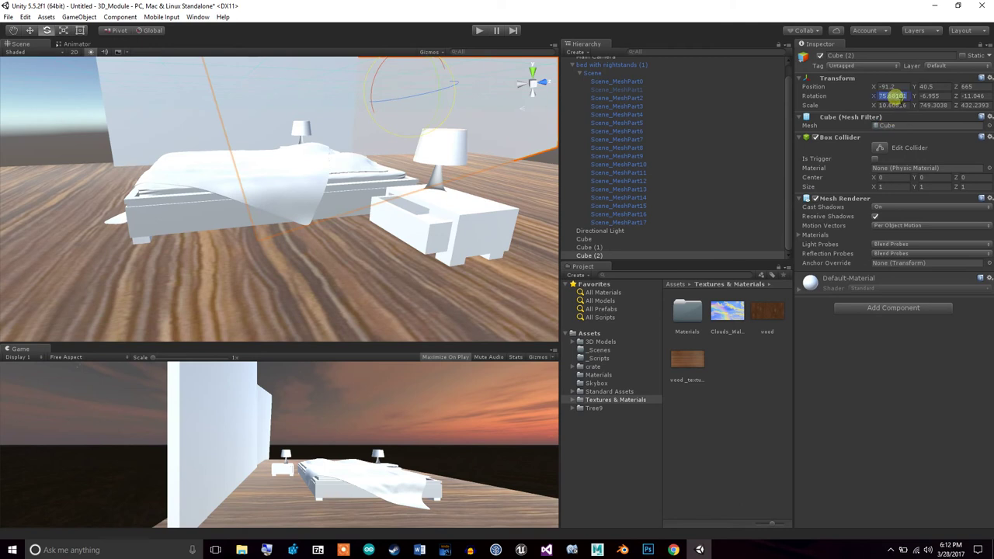
Set Cube (2)'s rotation to 90, 0, 90 so it stands upright as a side wall
text(90)
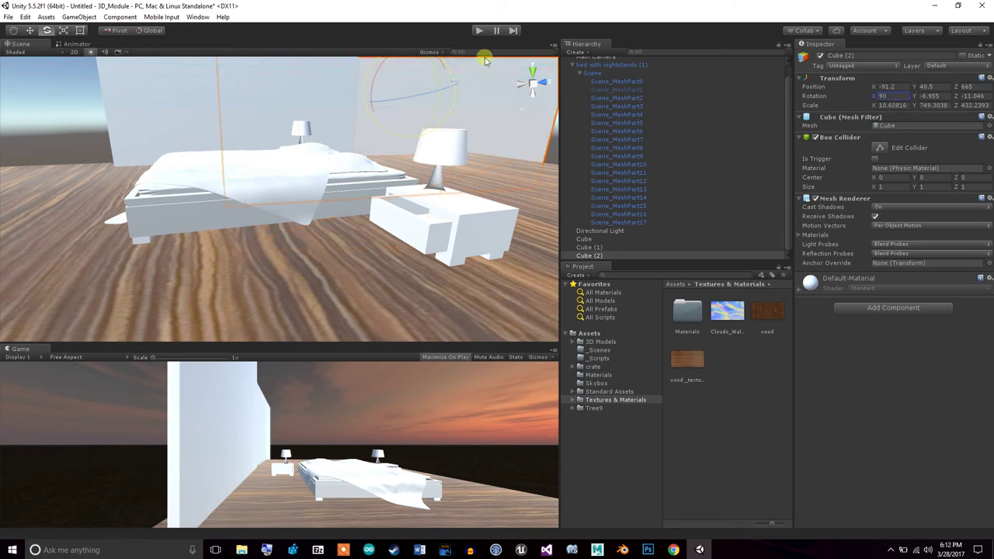
alt+drag(333, 160, 303, 186)
alt+drag(483, 84, 351, 101)
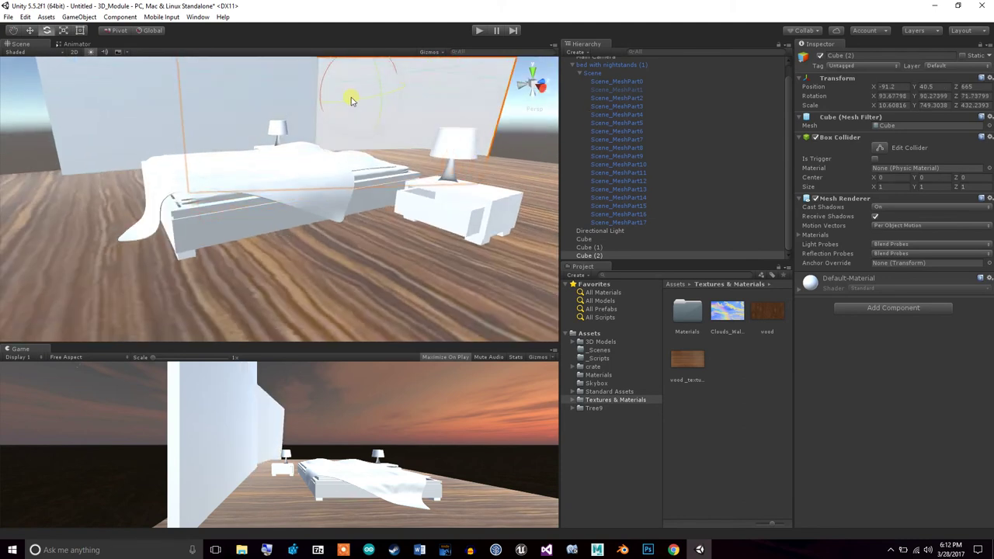
key(ctrl+z)
drag(354, 94, 354, 94)
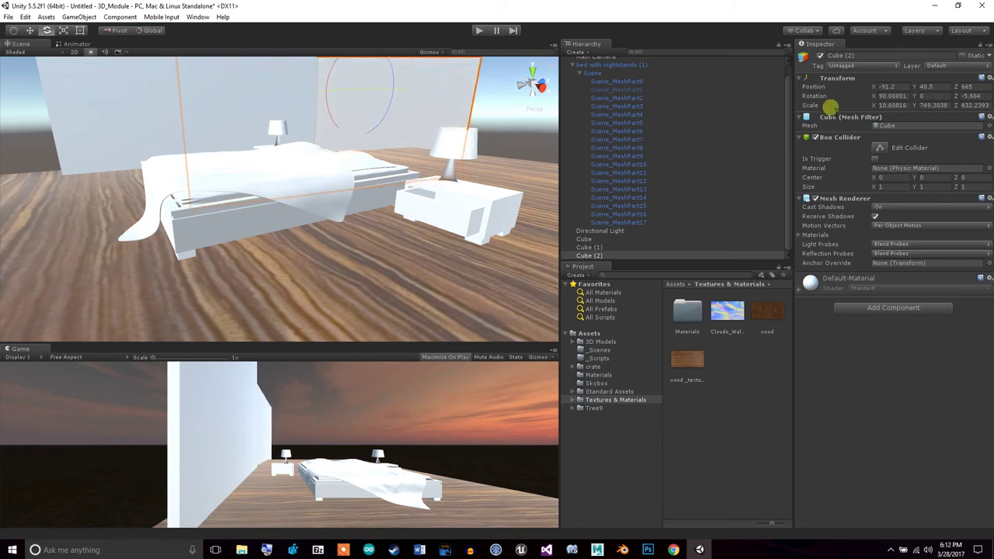
text(90)
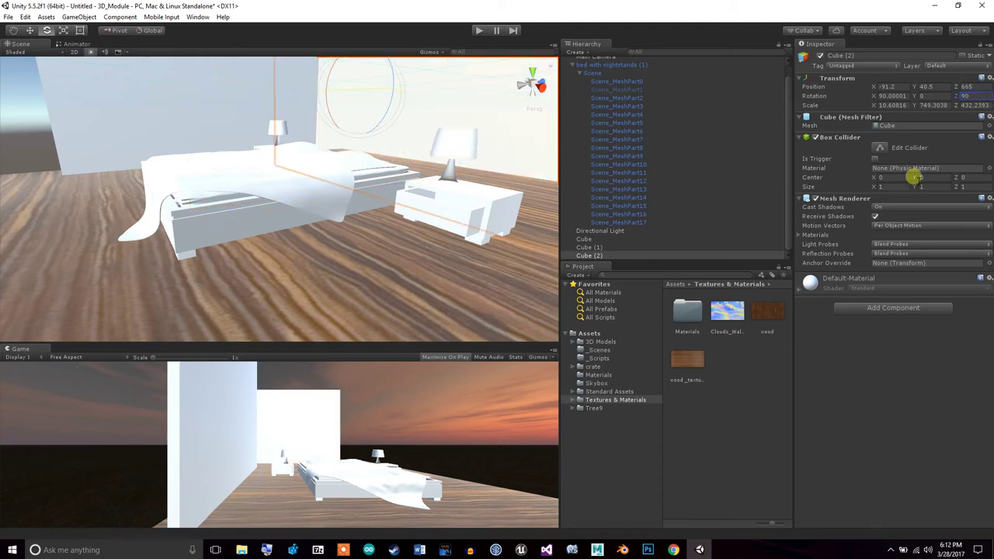
Slide Cube (2) along X to 214, 40.5, 657 behind the bed
alt+drag(356, 168, 501, 170)
click(31, 31)
drag(243, 92, 372, 122)
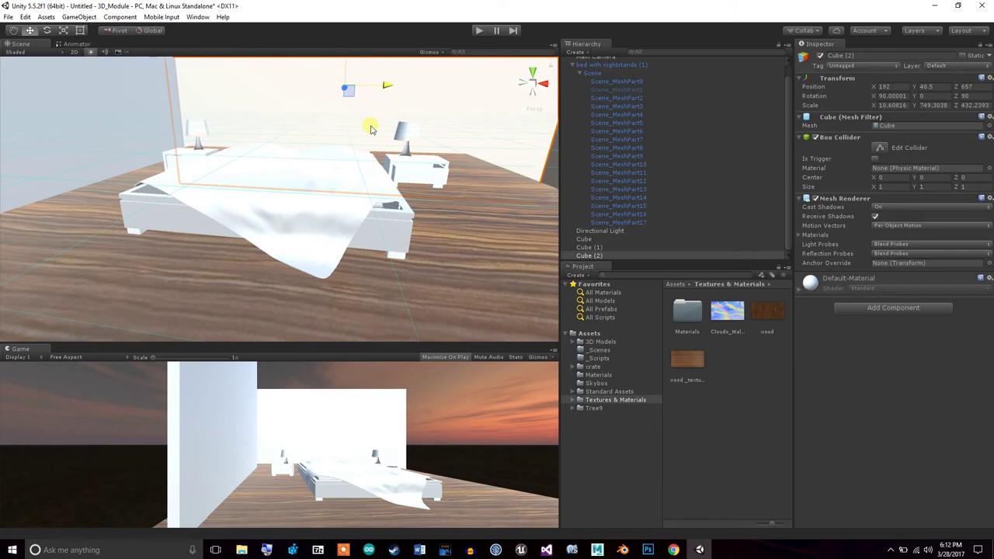
alt+drag(273, 190, 231, 235)
alt+drag(345, 144, 412, 104)
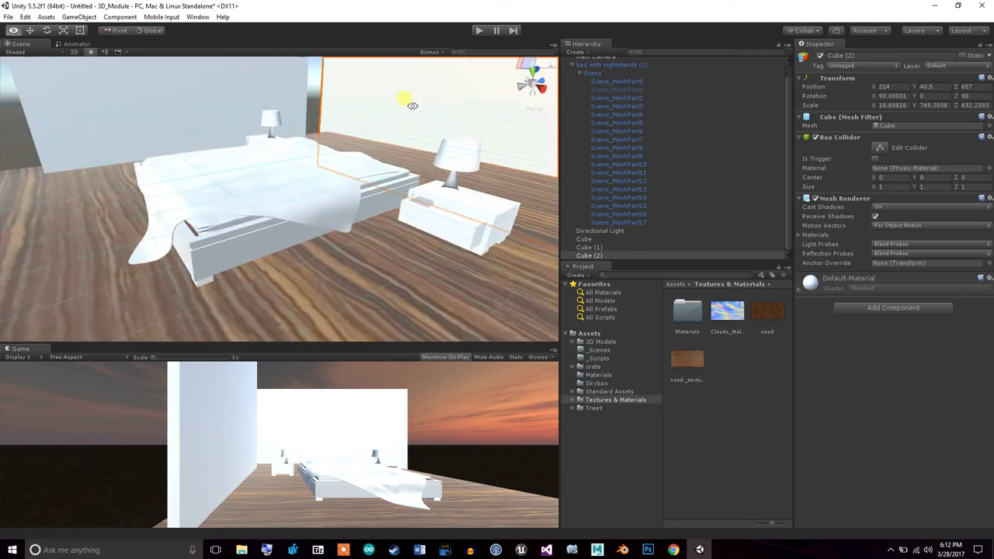
Frame the first wall and slide Cube (2) along Z to 528 toward it
click(594, 248)
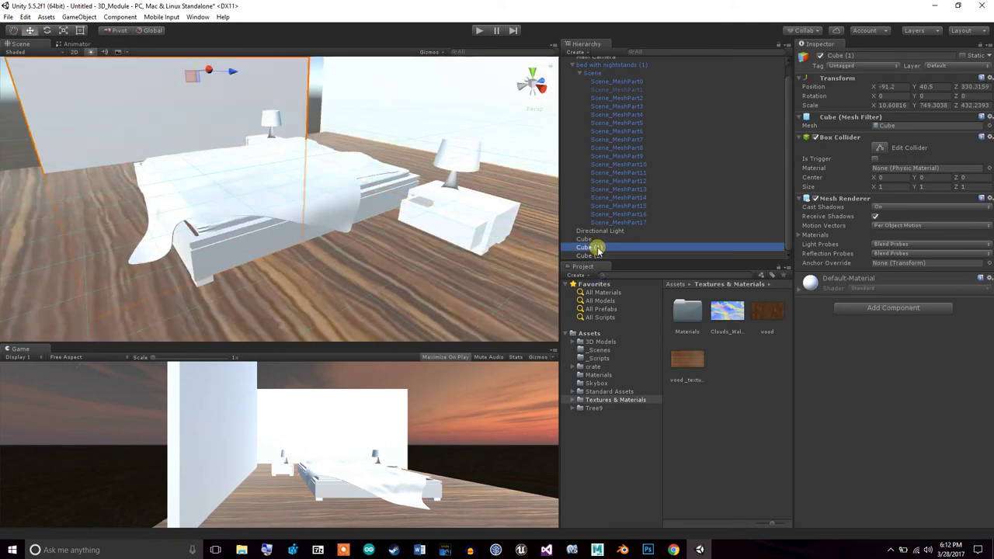
double_click(597, 249)
click(436, 206)
drag(397, 205, 286, 192)
Orbit around the room to check that both walls meet at the floor corner
click(257, 160)
alt+drag(411, 155, 414, 135)
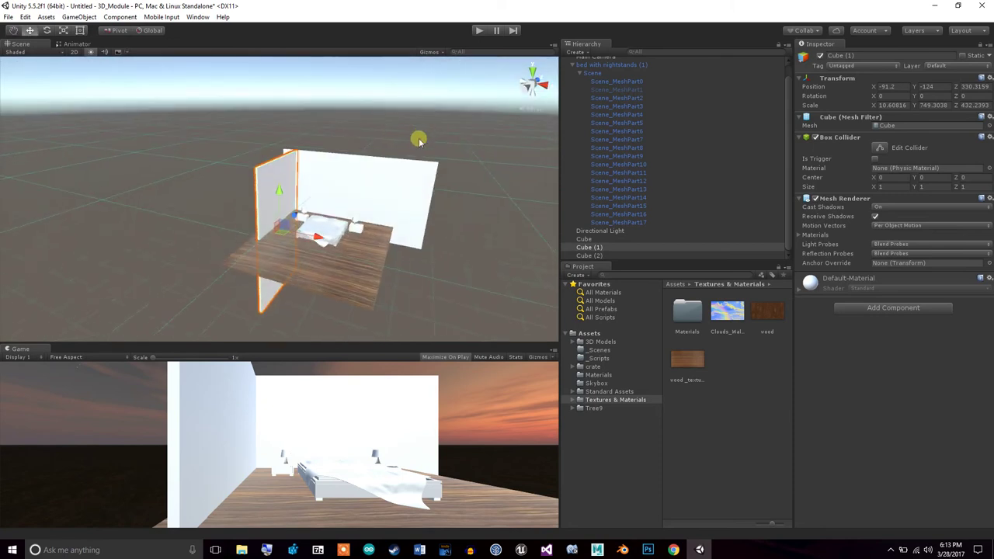
click(428, 226)
alt+drag(443, 251, 245, 301)
alt+drag(365, 248, 298, 217)
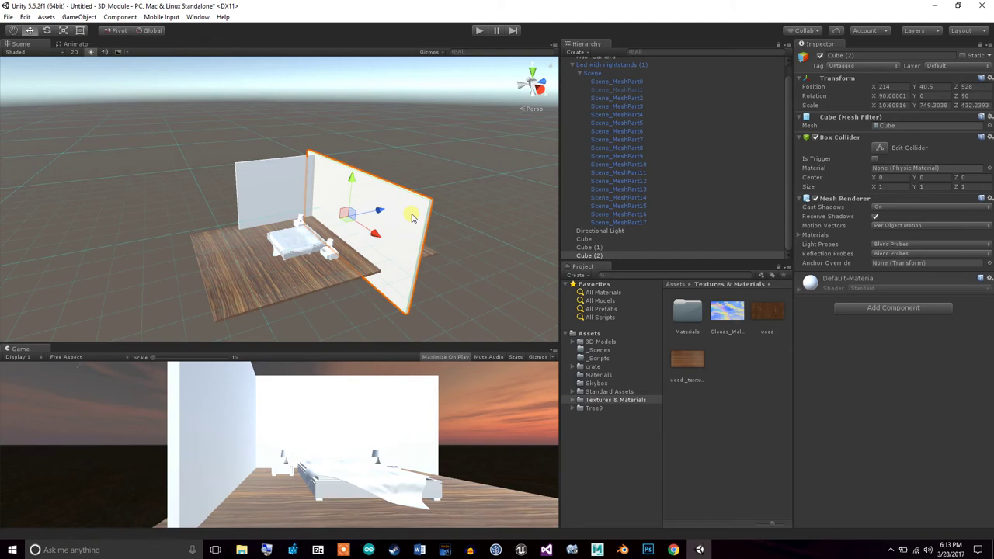
Shrink Cube (2) into a narrow upright panel and move it to X -10 beside the back wall
click(604, 256)
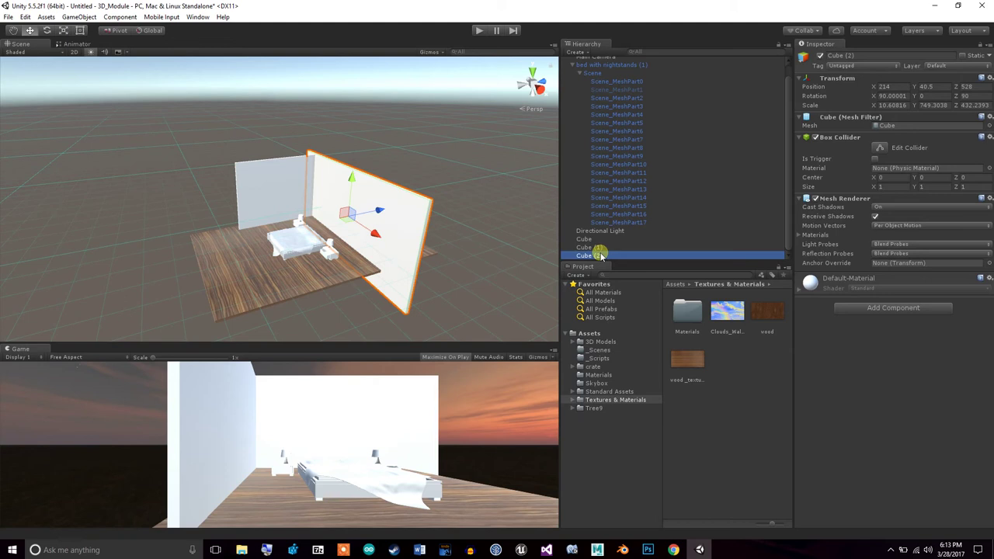
click(62, 30)
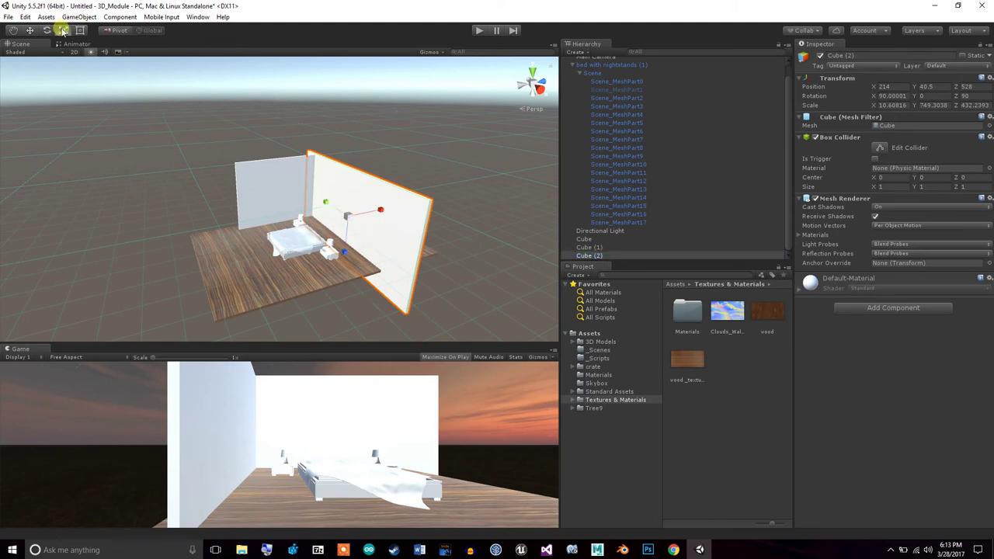
drag(325, 204, 347, 215)
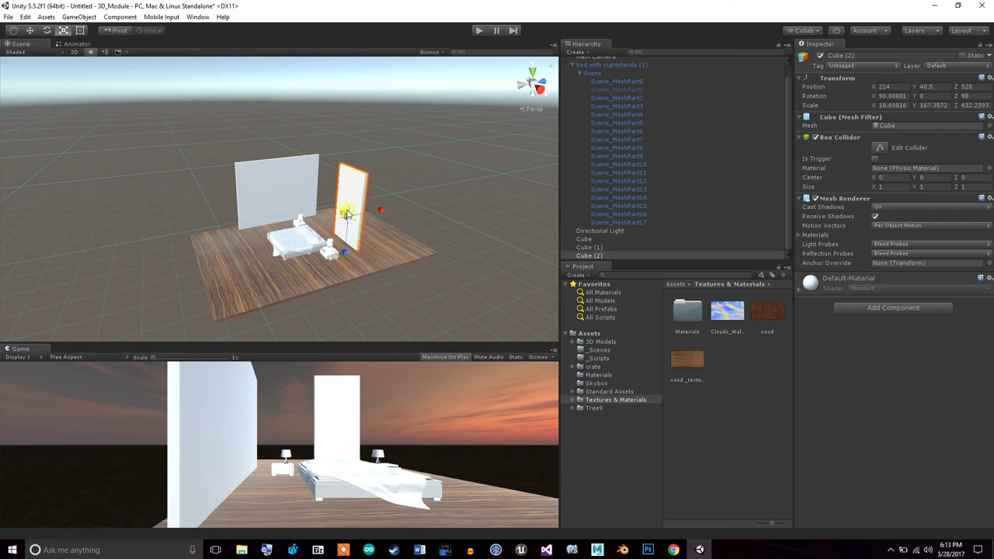
click(29, 29)
drag(375, 233, 348, 211)
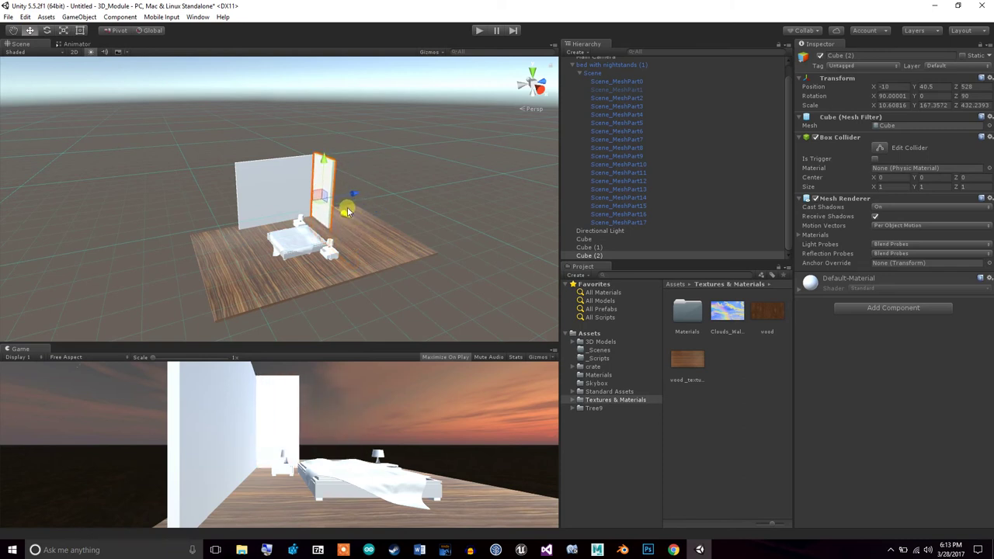
right_click(634, 256)
Duplicate the panel as Cube (3) and move it along X to 151, 40.5, 528 beside the bed
click(671, 299)
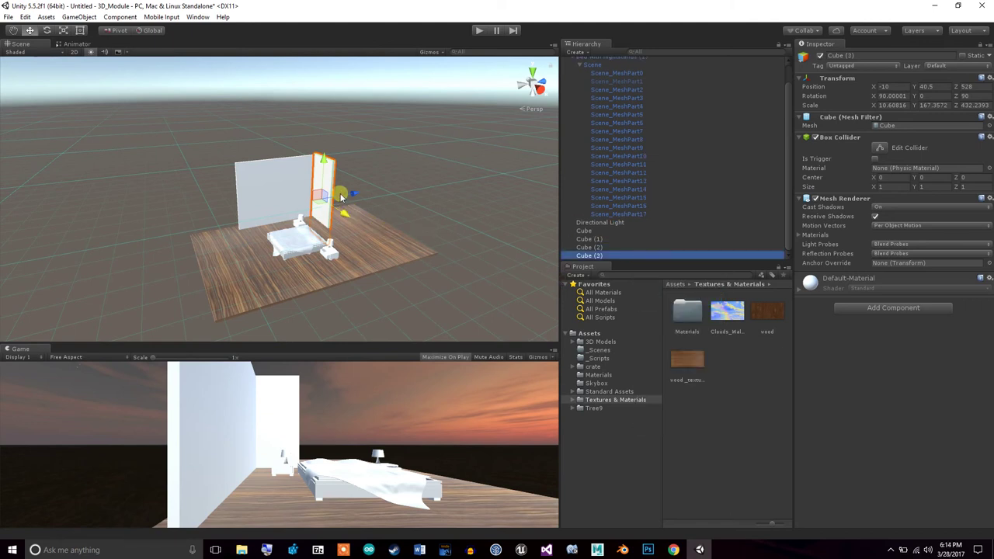
click(341, 219)
drag(341, 218, 365, 226)
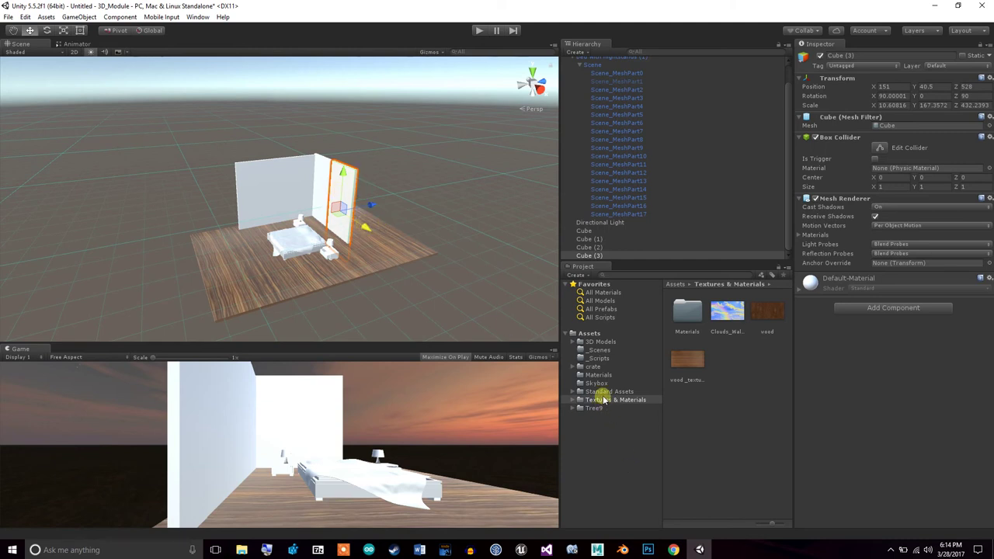
Drag the window model from the 3D Models folder into the scene and select it in the Hierarchy
click(599, 342)
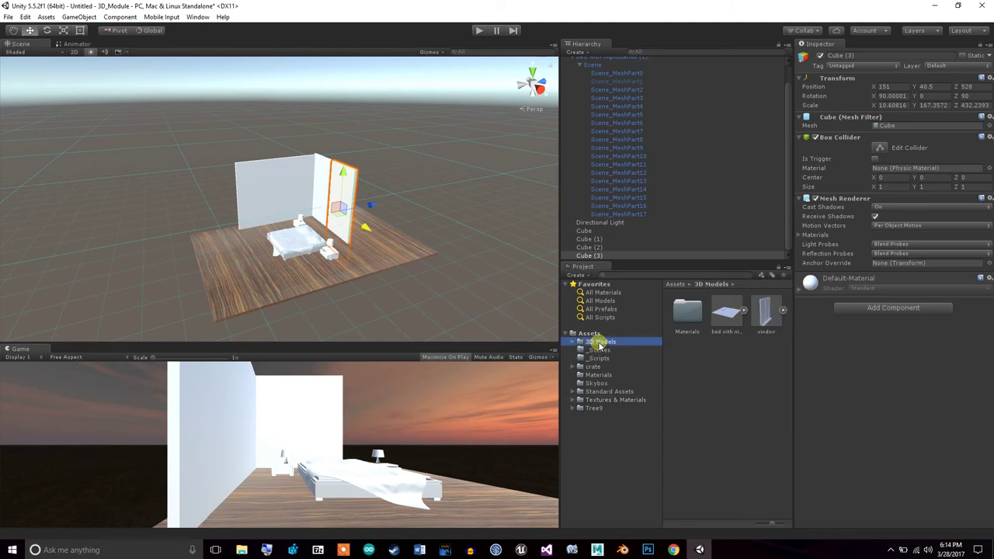
drag(753, 330, 428, 215)
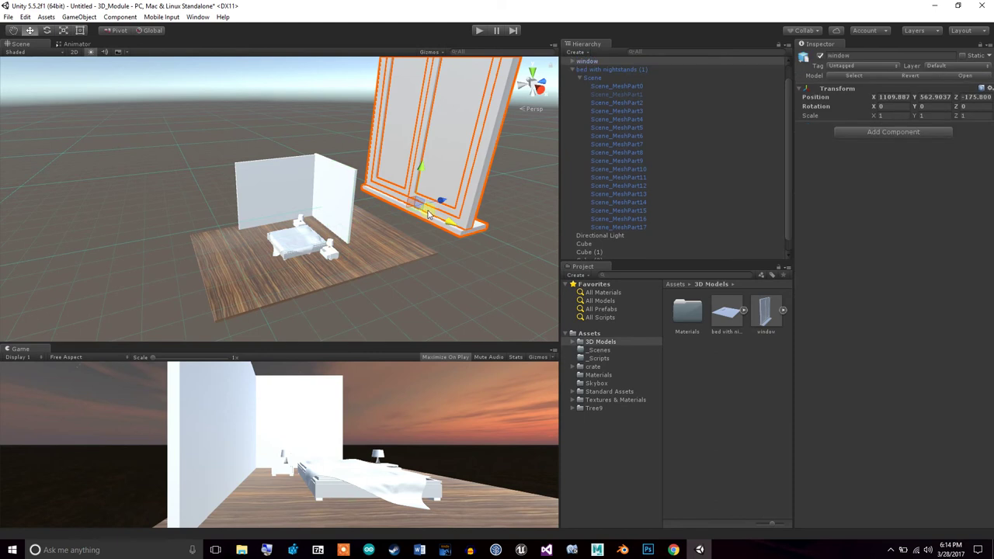
click(624, 226)
click(622, 218)
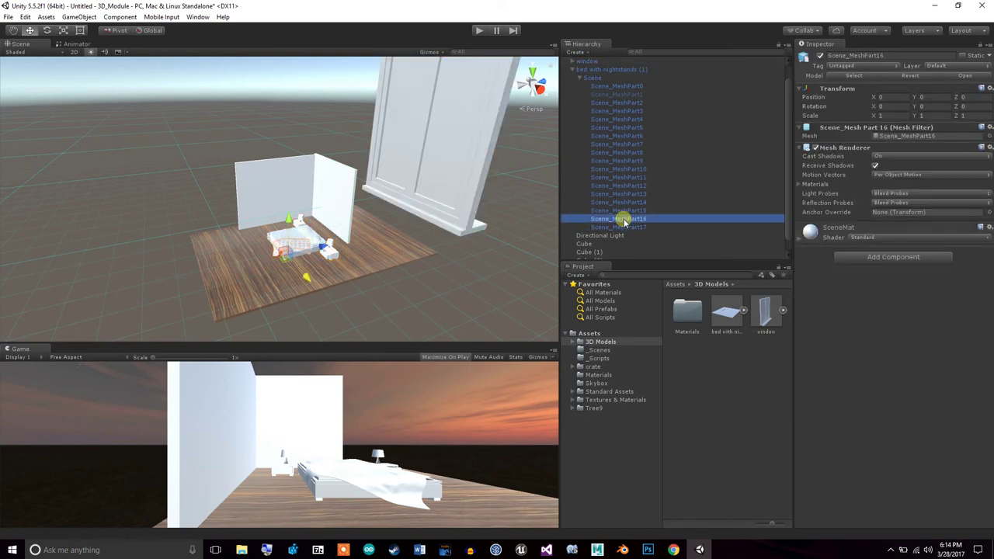
click(575, 69)
click(581, 78)
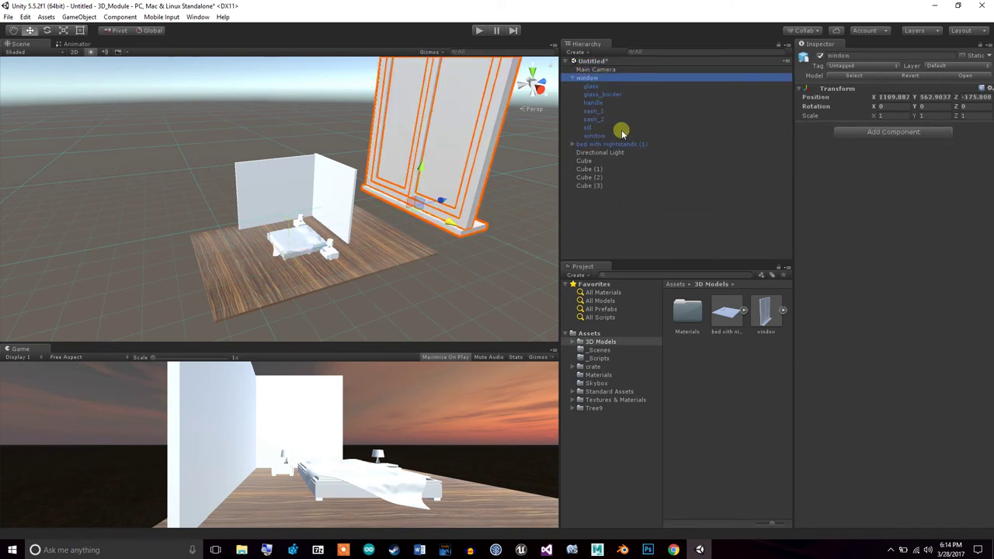
Hide the window's sash_2 part
click(621, 136)
click(614, 127)
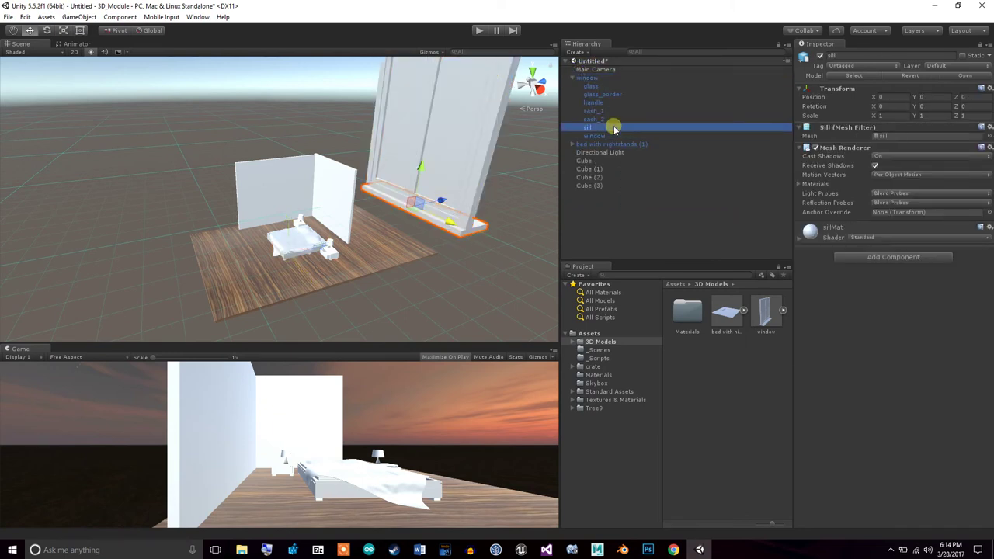
click(614, 119)
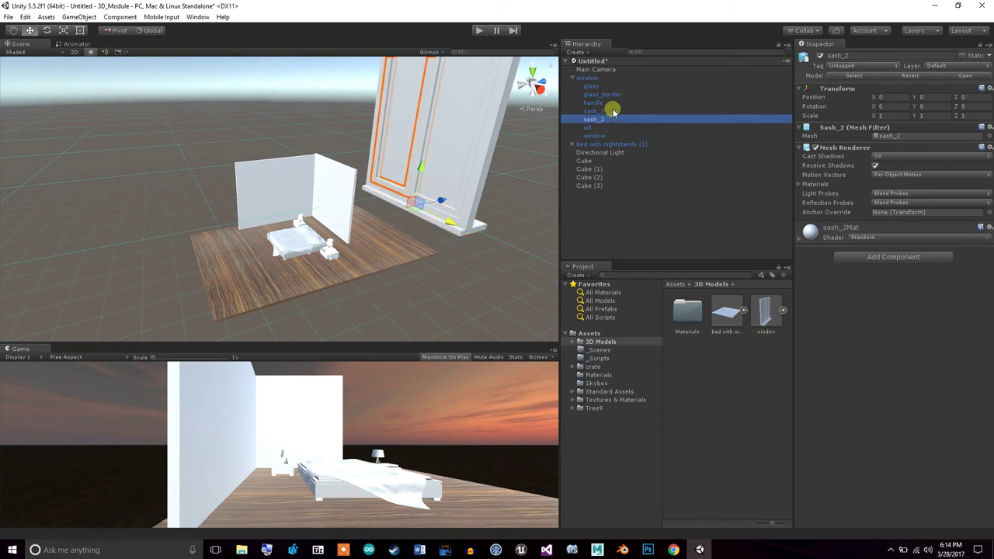
click(820, 57)
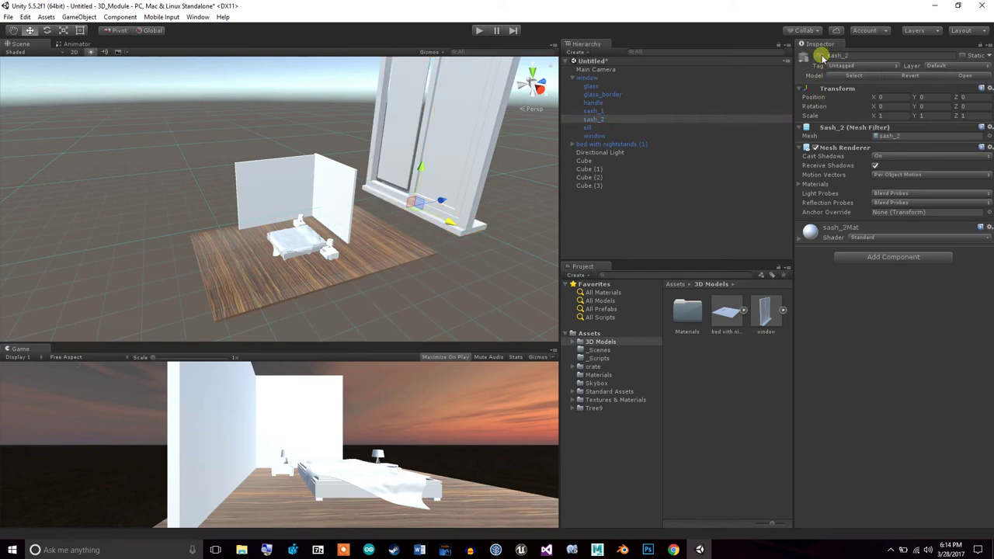
Hide the window's glass panes and rotate the glass part to Y 82.578
drag(599, 111, 604, 103)
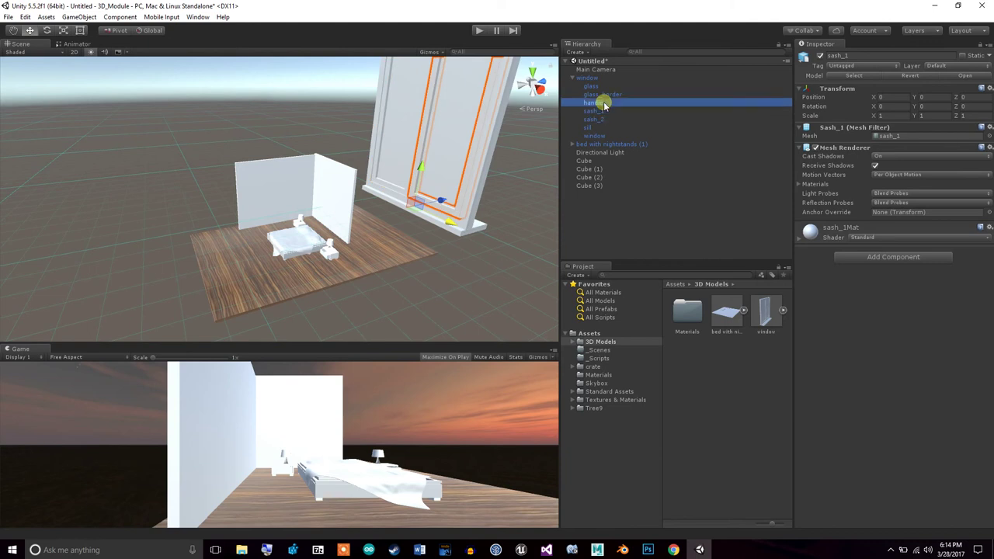
click(604, 94)
click(596, 86)
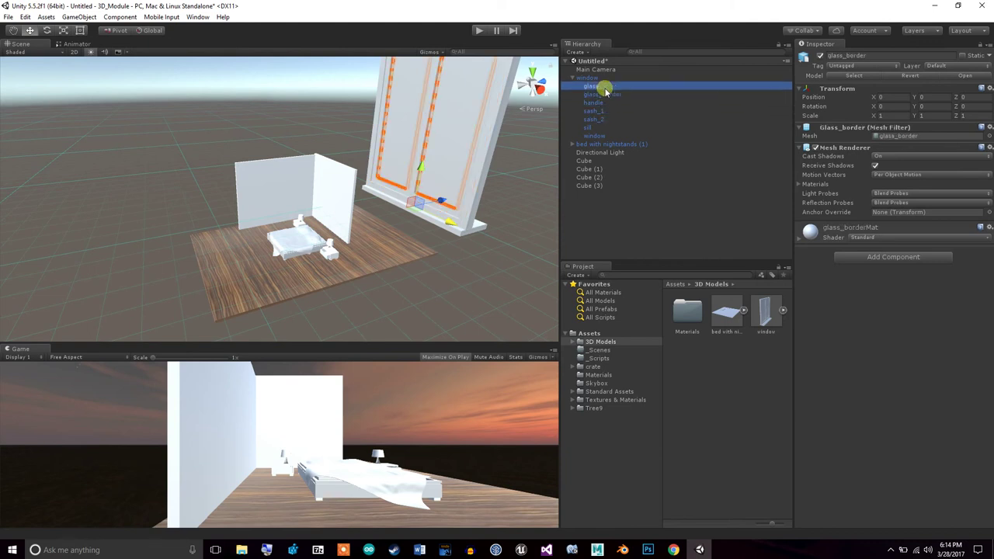
click(818, 57)
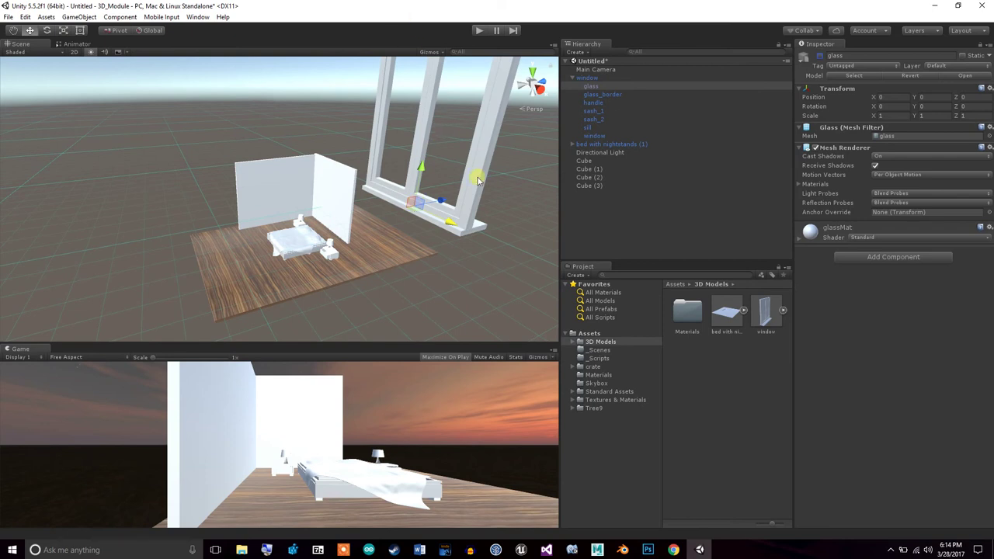
click(49, 31)
drag(438, 226, 406, 229)
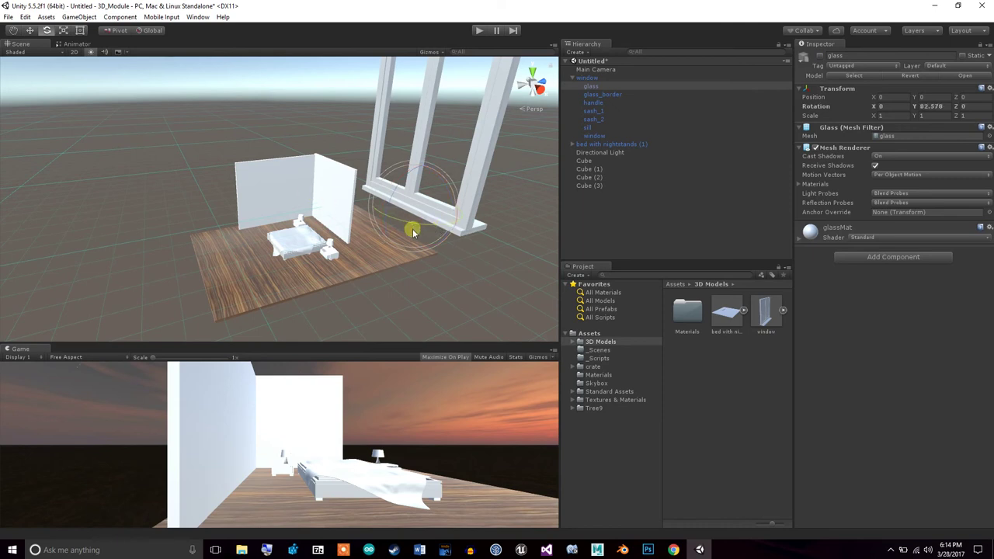
Turn the whole window about its vertical axis to face the room
click(590, 77)
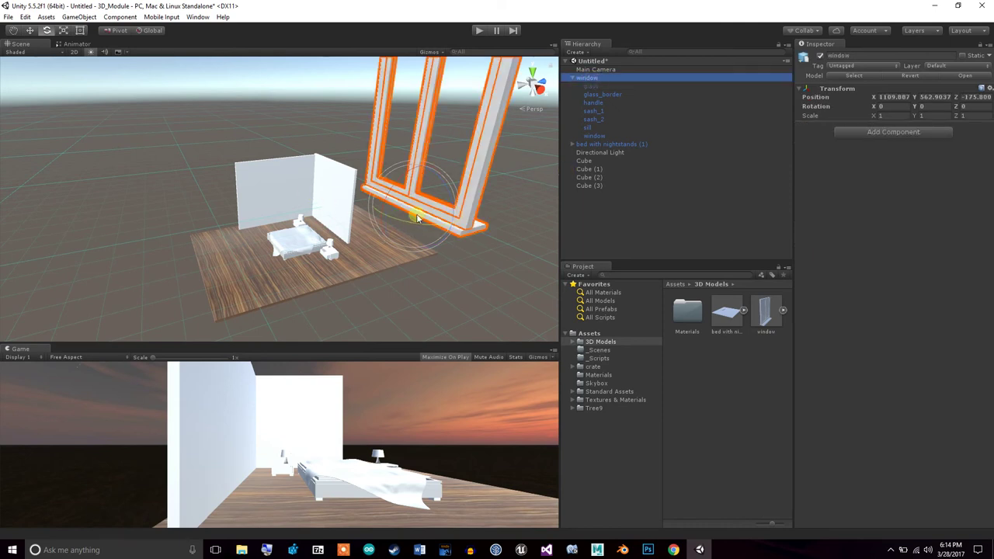
drag(418, 226, 373, 224)
key(ctrl+z)
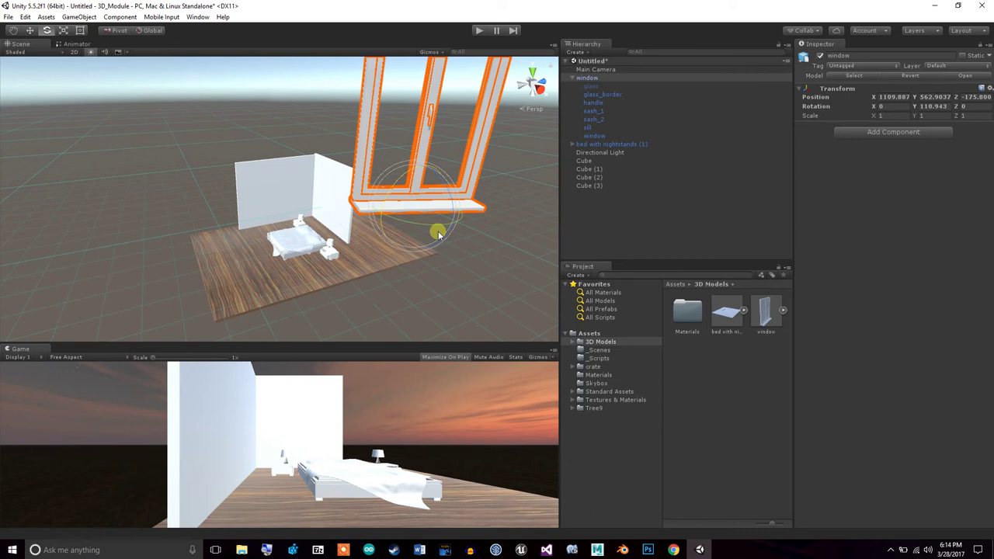
drag(437, 227, 339, 212)
drag(415, 224, 410, 223)
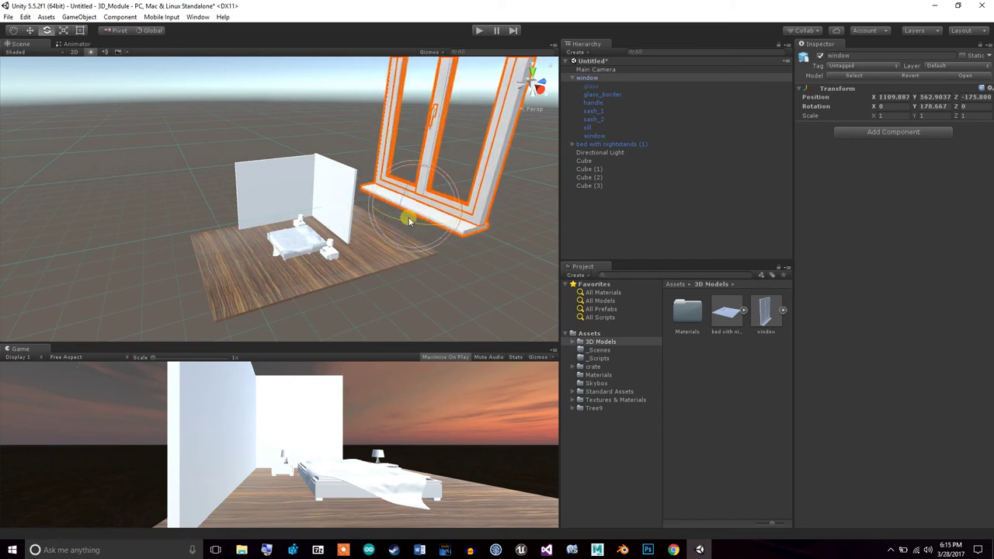
Lower the window and slide it left toward the back wall
click(31, 29)
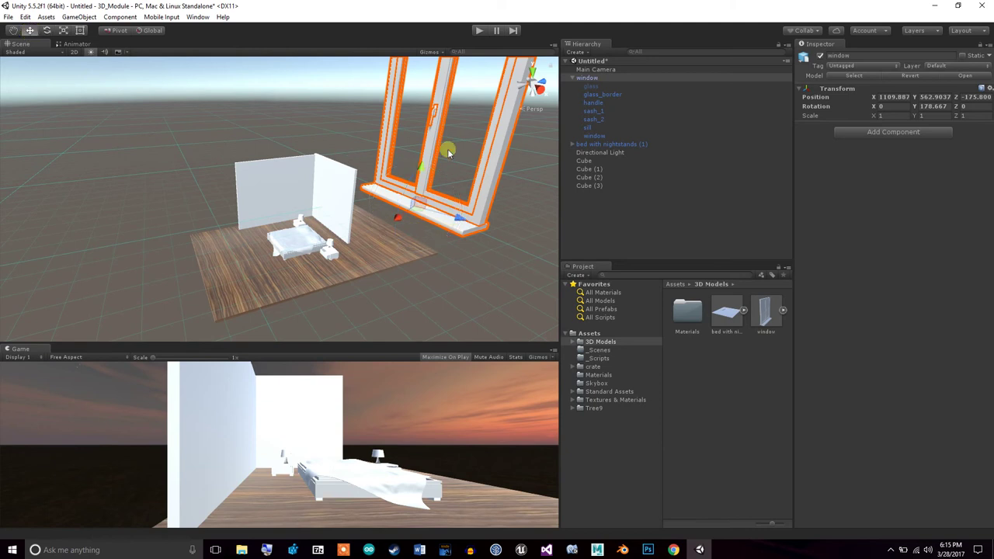
drag(423, 170, 337, 211)
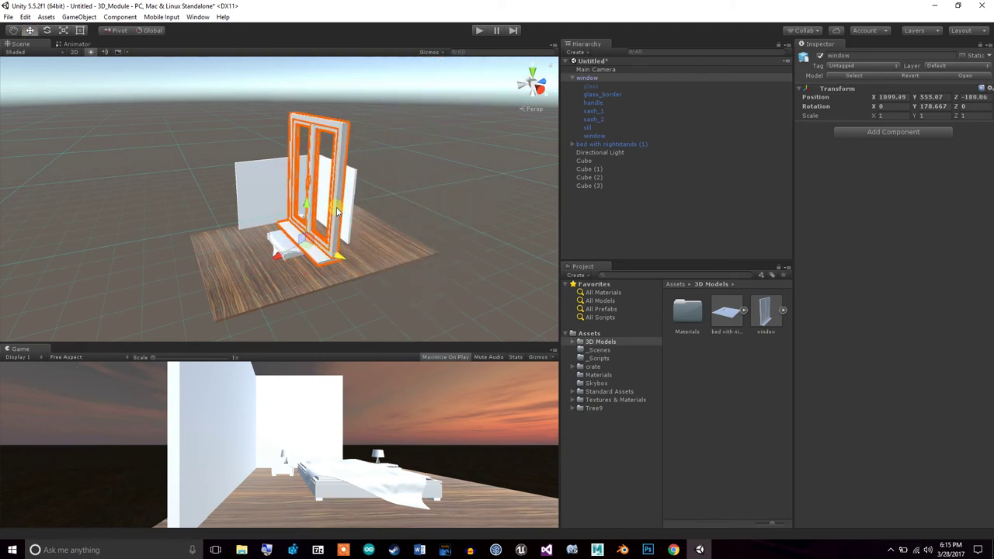
drag(278, 264, 365, 165)
drag(413, 194, 337, 167)
drag(398, 169, 362, 160)
mouse_move(344, 234)
alt+mouse_down()
mouse_move(303, 228)
mouse_move(343, 236)
alt+mouse_up()
Move the window past the bed and behind the back wall, to X 67, Y 407.3, Z 109
drag(546, 158, 208, 85)
drag(239, 130, 301, 158)
drag(525, 137, 285, 115)
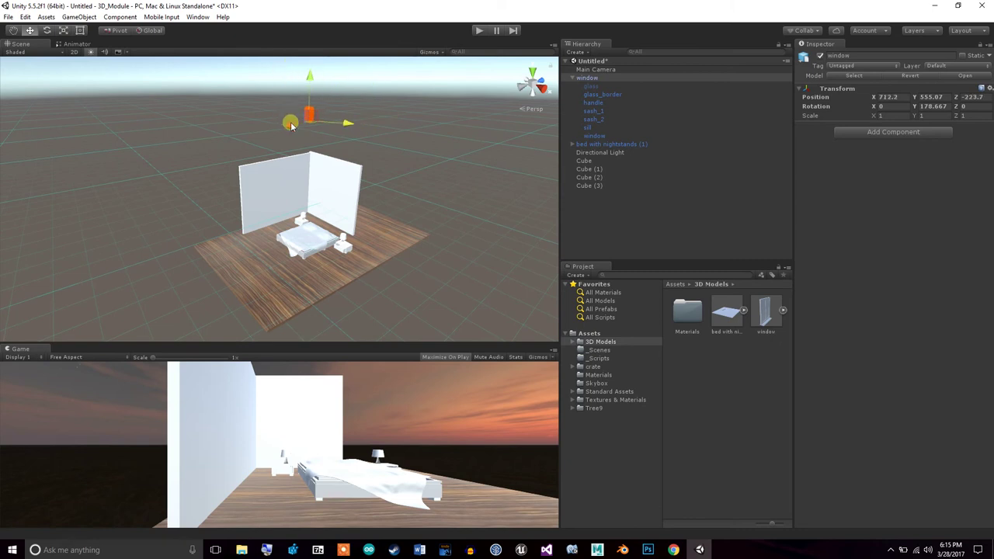
drag(309, 75, 328, 208)
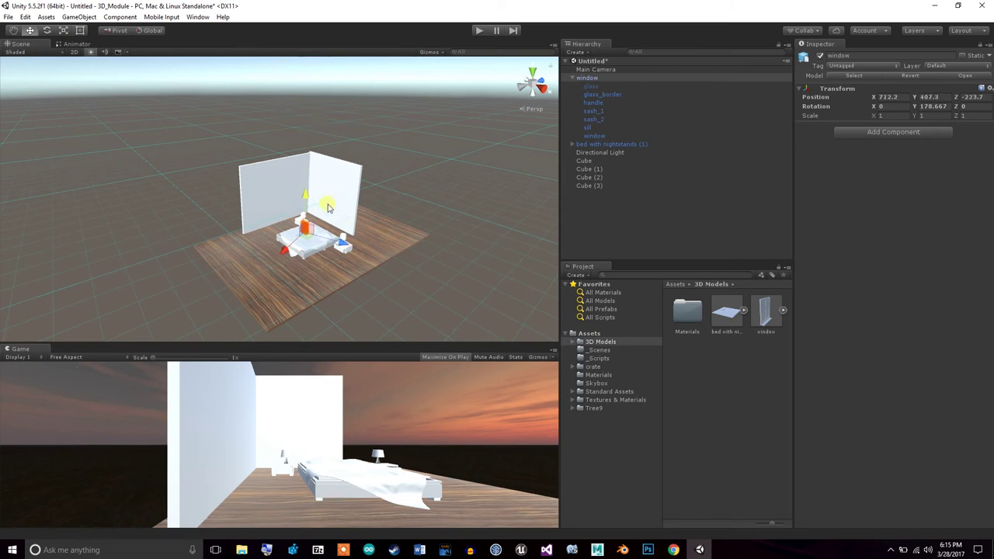
drag(284, 258, 279, 171)
alt+drag(301, 208, 392, 250)
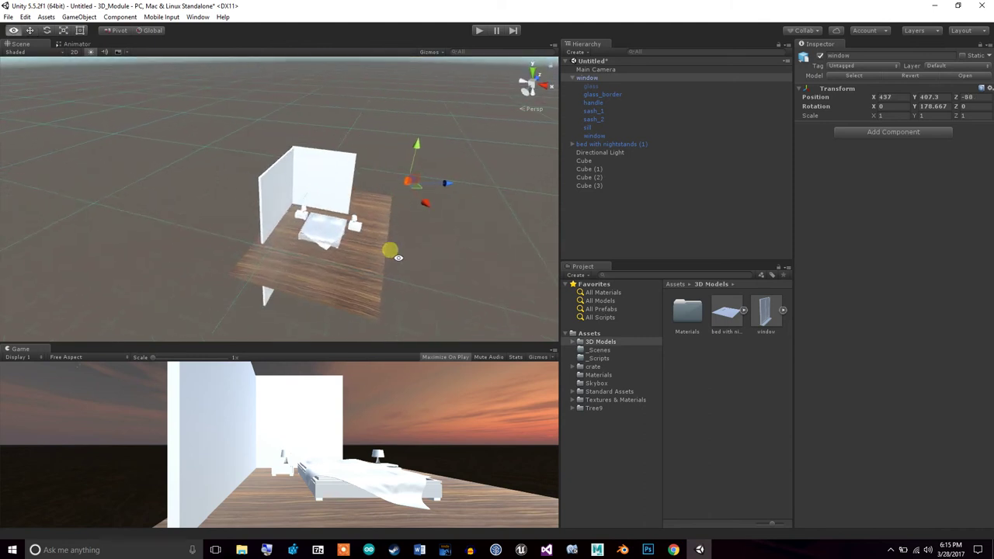
drag(440, 189, 313, 135)
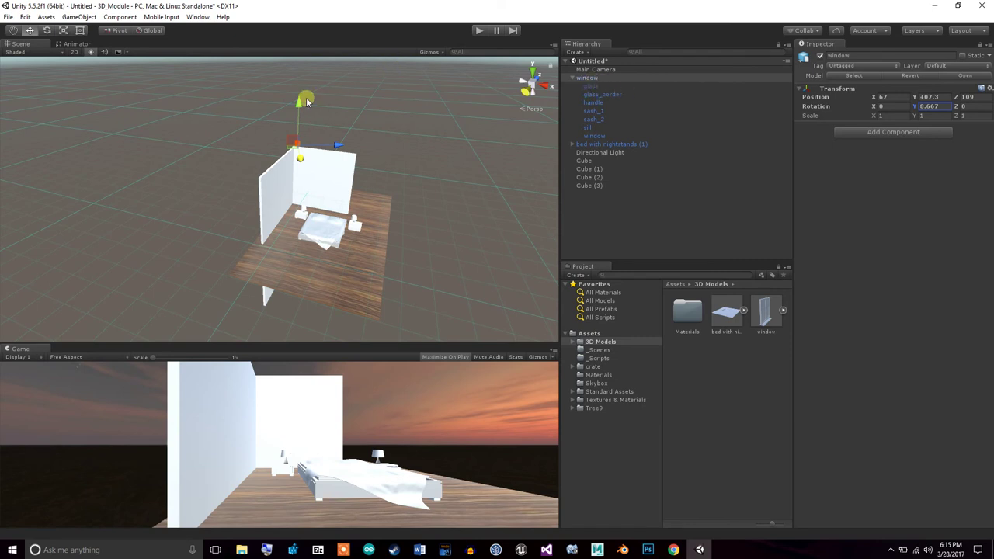
Reselect the window and scale it up uniformly to about 6.74
click(575, 78)
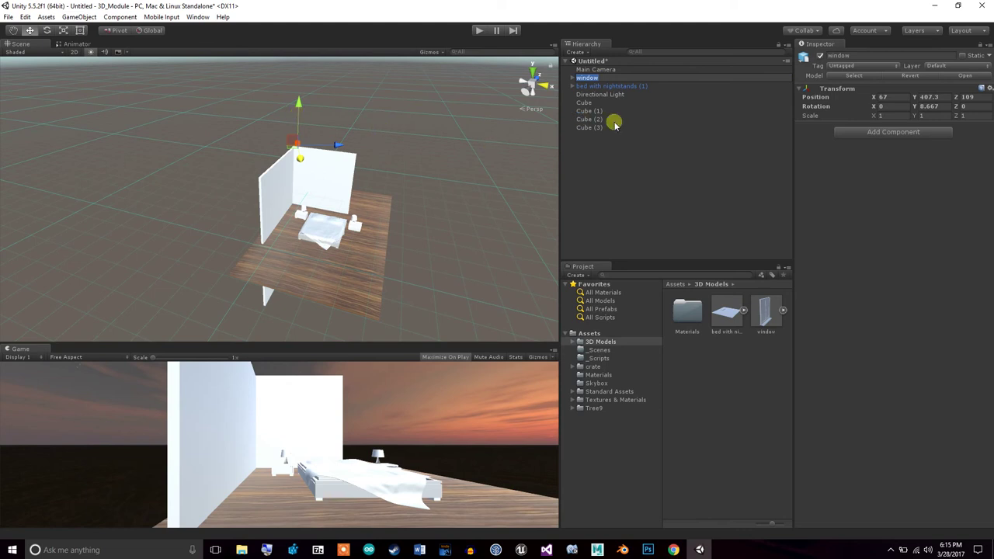
click(610, 126)
click(588, 78)
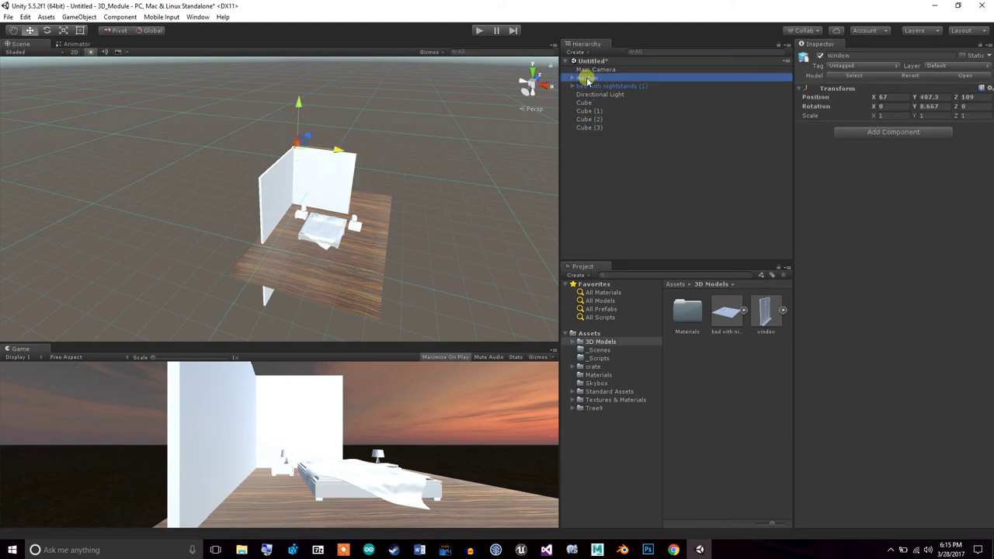
click(62, 31)
drag(294, 153, 406, 29)
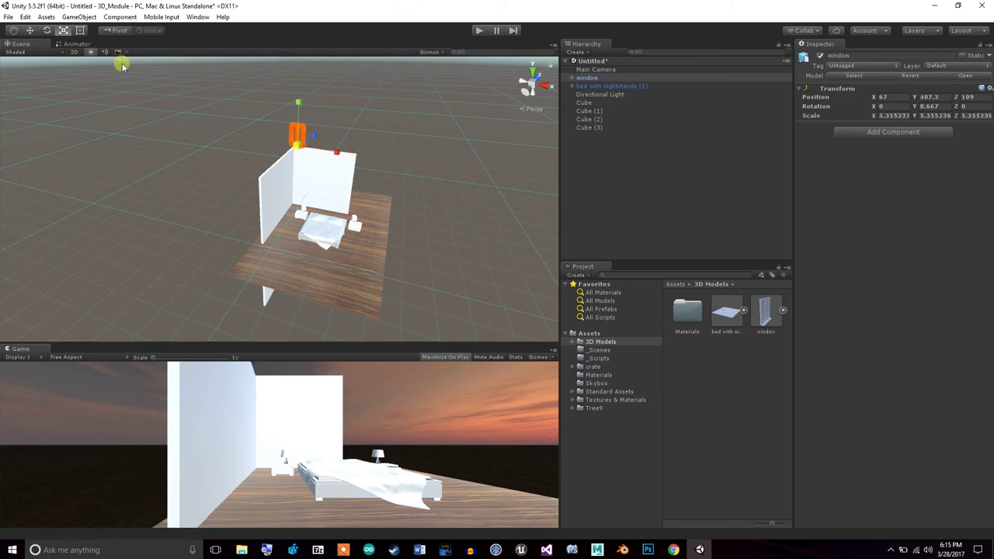
drag(300, 147, 314, 135)
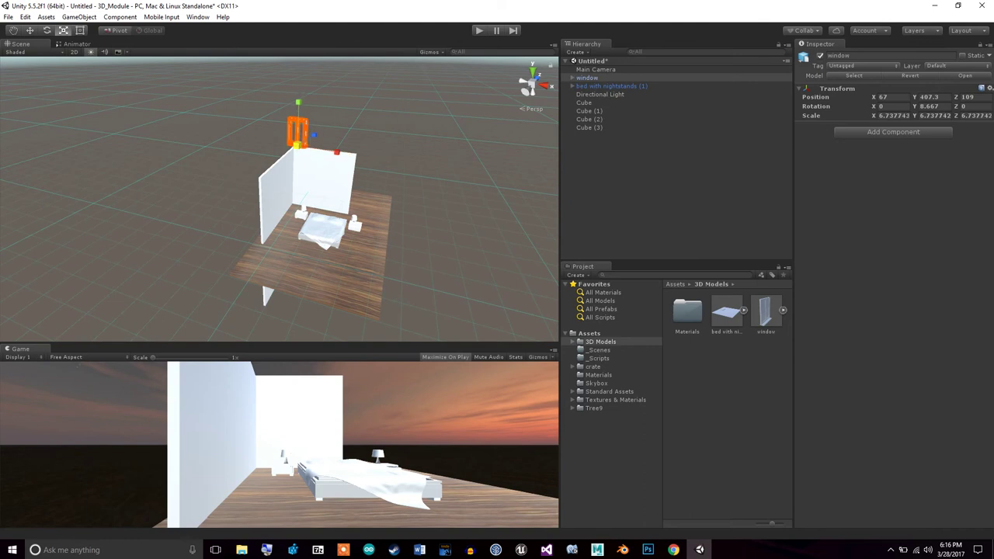
Lower the window into the back wall and move it right to X 246, Y 14, Z 480
click(31, 30)
drag(296, 102, 296, 156)
drag(347, 209, 382, 222)
alt+drag(404, 256, 466, 282)
drag(325, 135, 327, 171)
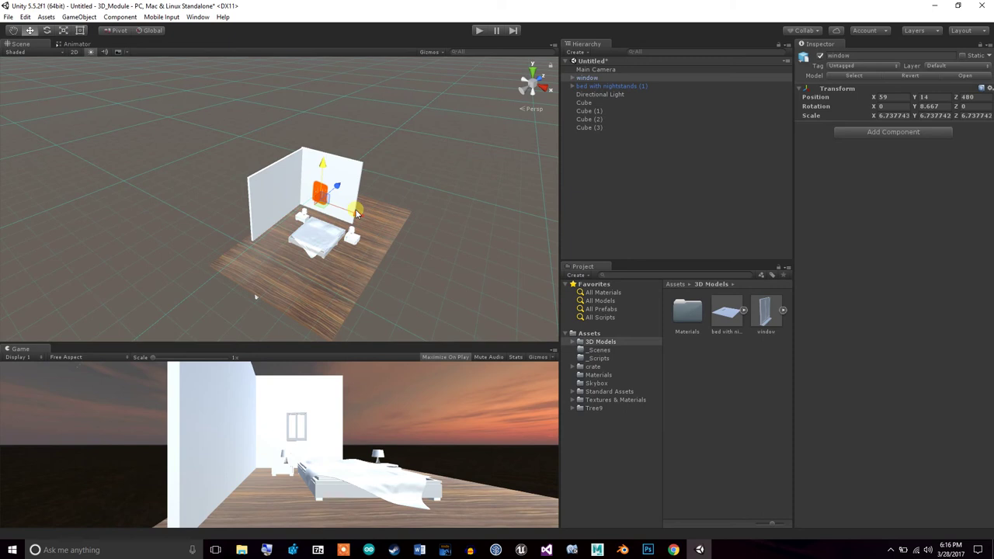
drag(359, 213, 373, 215)
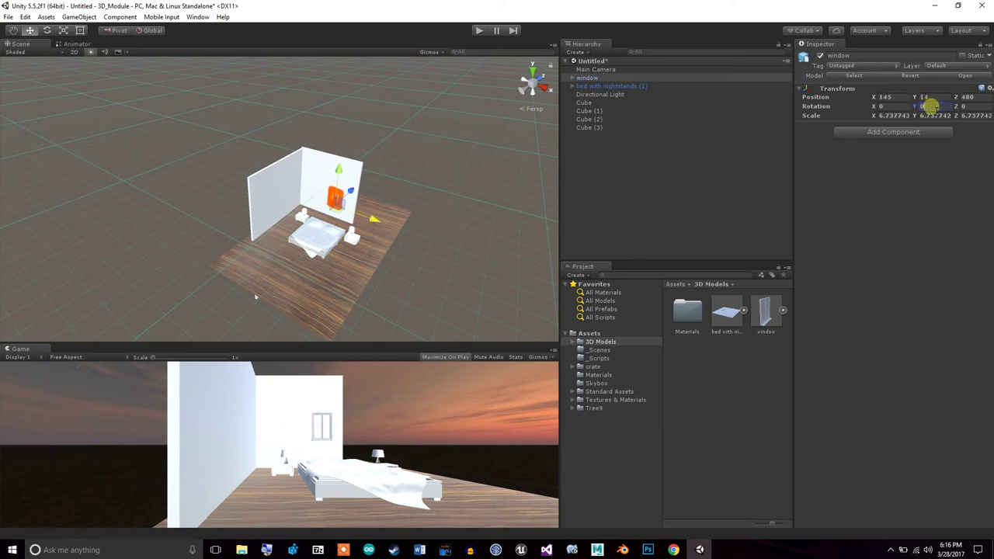
drag(367, 218, 621, 184)
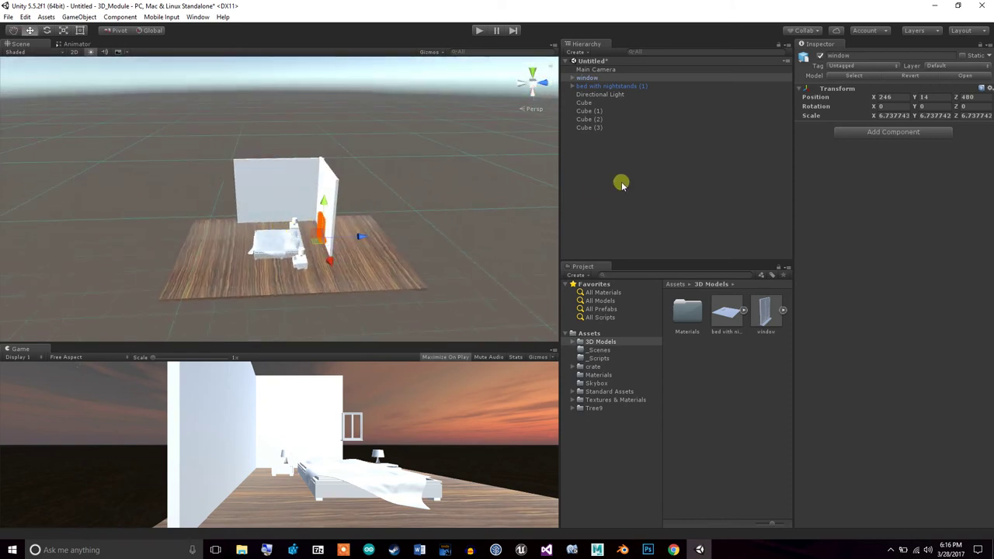
Frame the window and push it back flush against the wall
double_click(623, 78)
drag(317, 258, 444, 278)
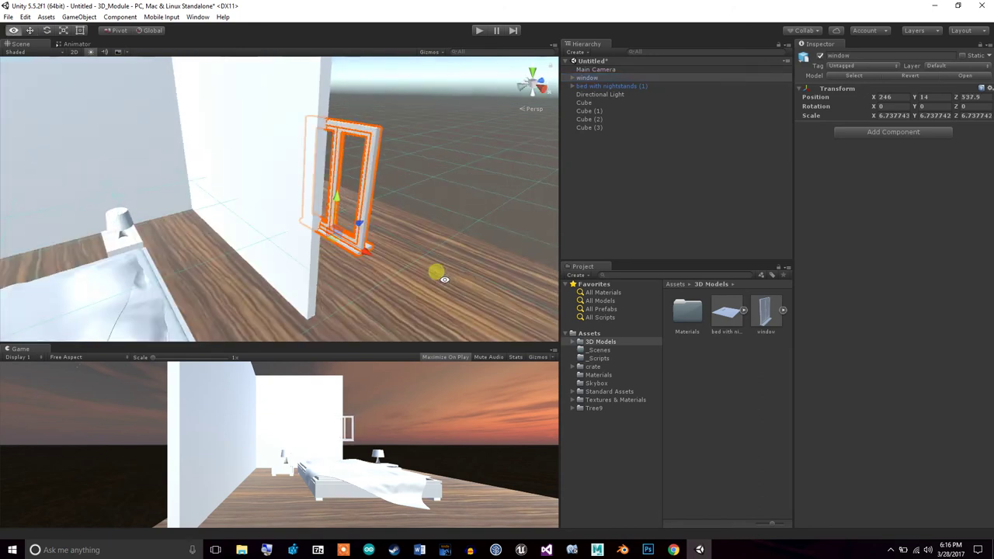
drag(365, 254, 268, 209)
drag(223, 305, 499, 293)
alt+drag(381, 275, 454, 282)
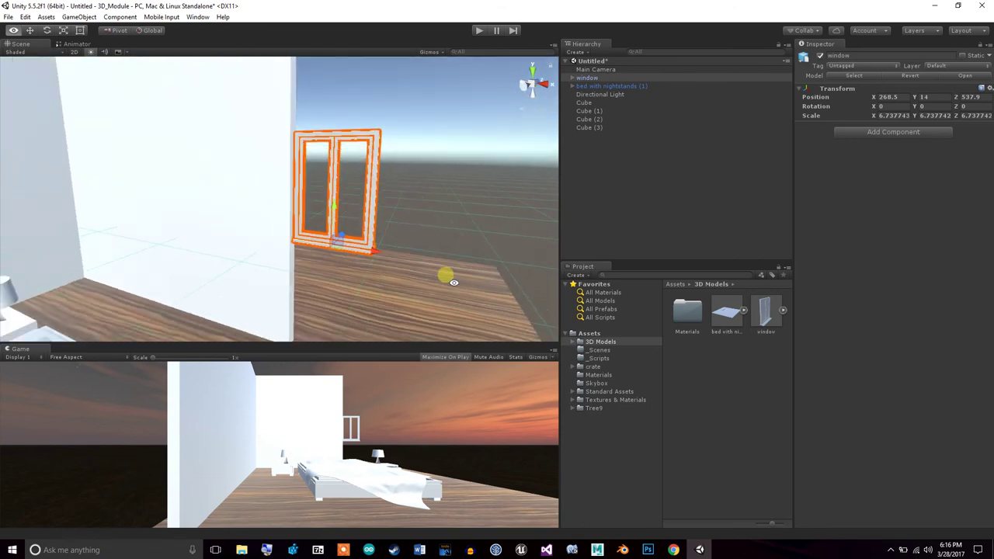
Scale the window to about 9.47 and shift it right to X 280.4, Y 14, Z 537.9
click(62, 32)
drag(332, 249, 357, 238)
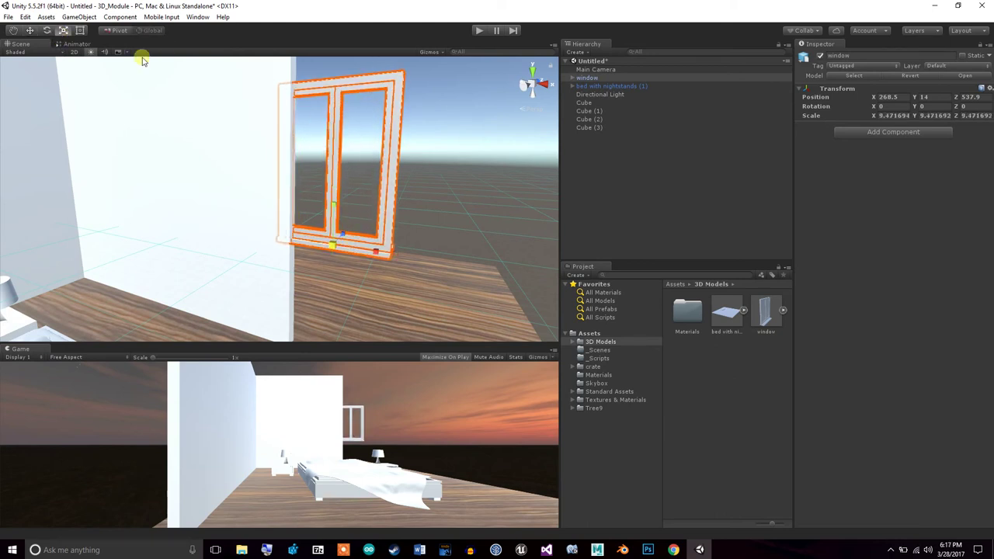
click(29, 30)
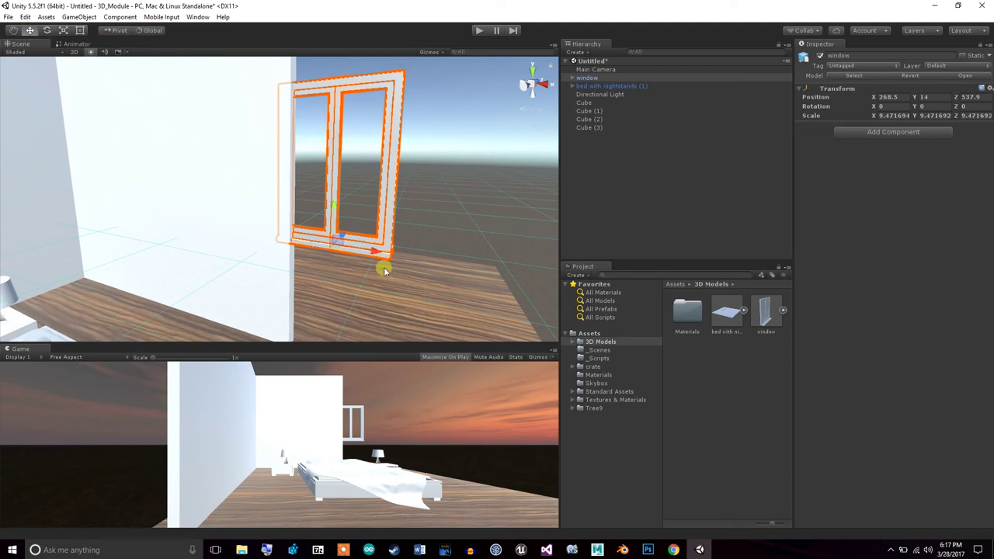
drag(373, 252, 385, 260)
alt+drag(403, 299, 481, 286)
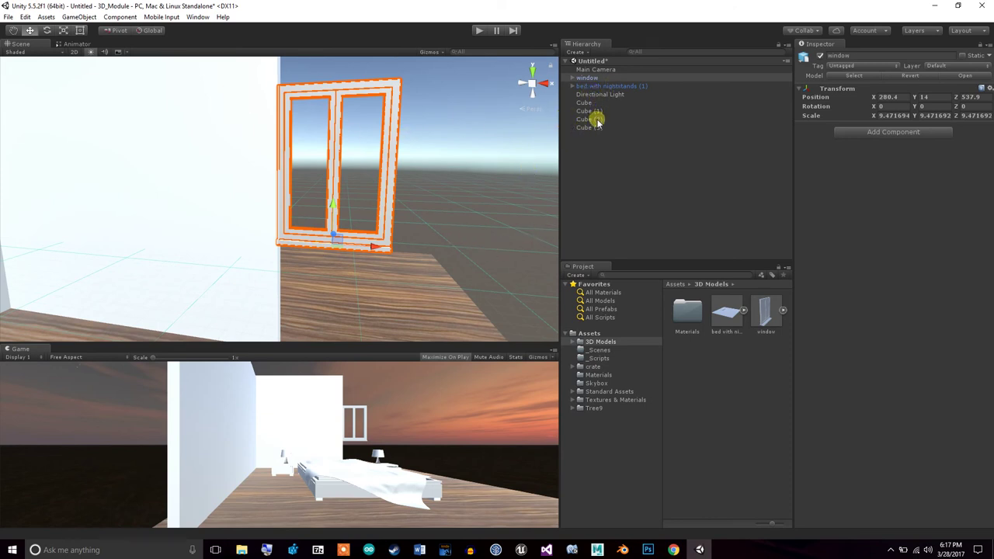
double_click(594, 78)
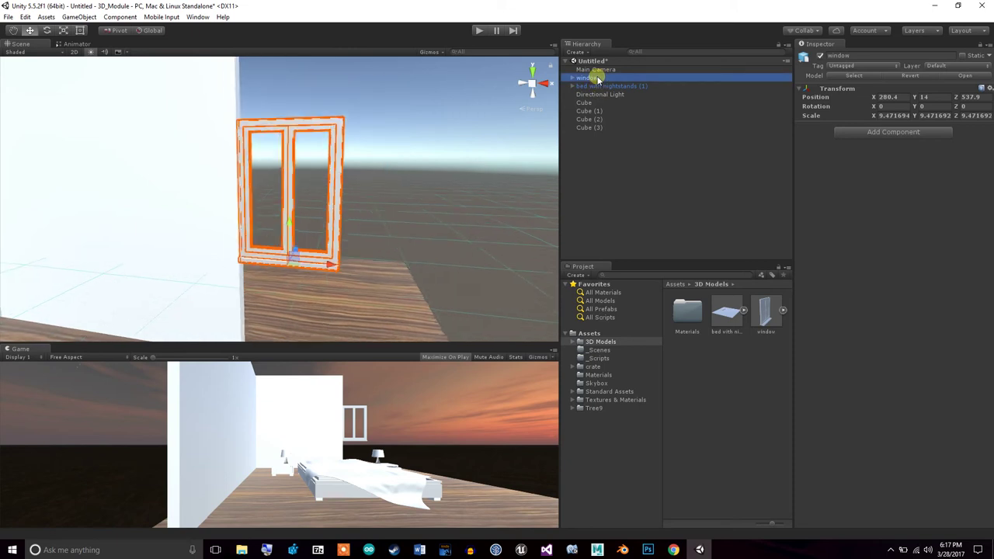
Duplicate the Cube (3) panel as Cube (4) and move it right past the window
double_click(605, 119)
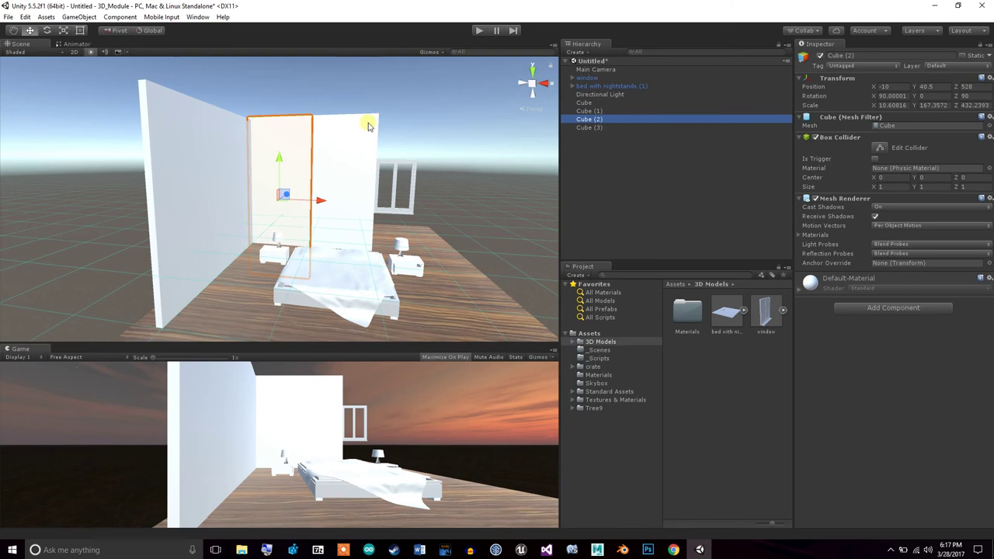
click(369, 126)
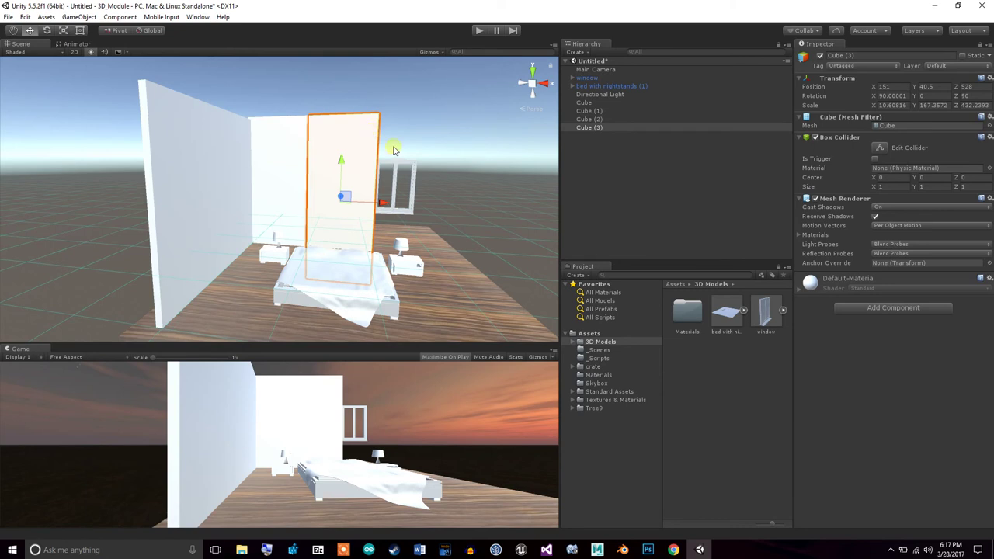
right_click(589, 127)
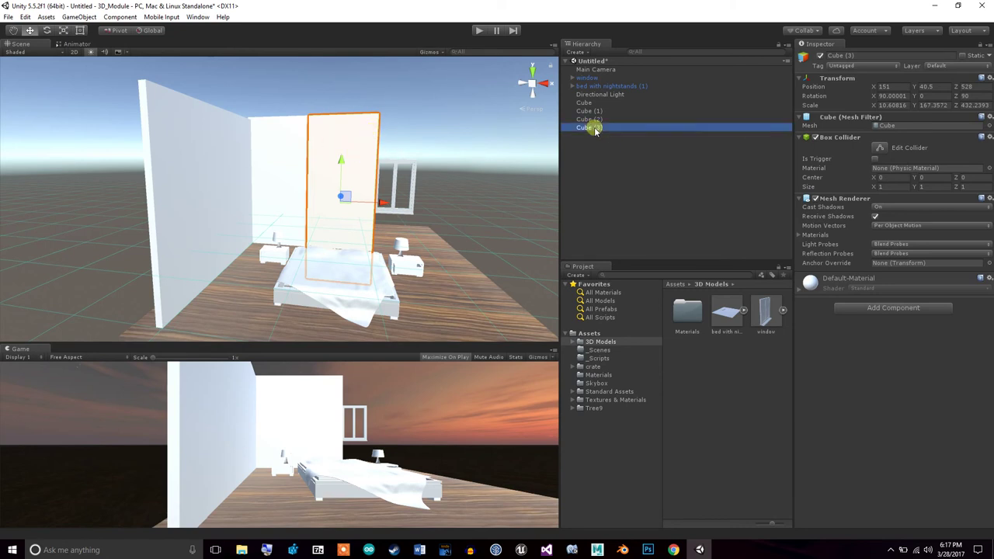
click(625, 172)
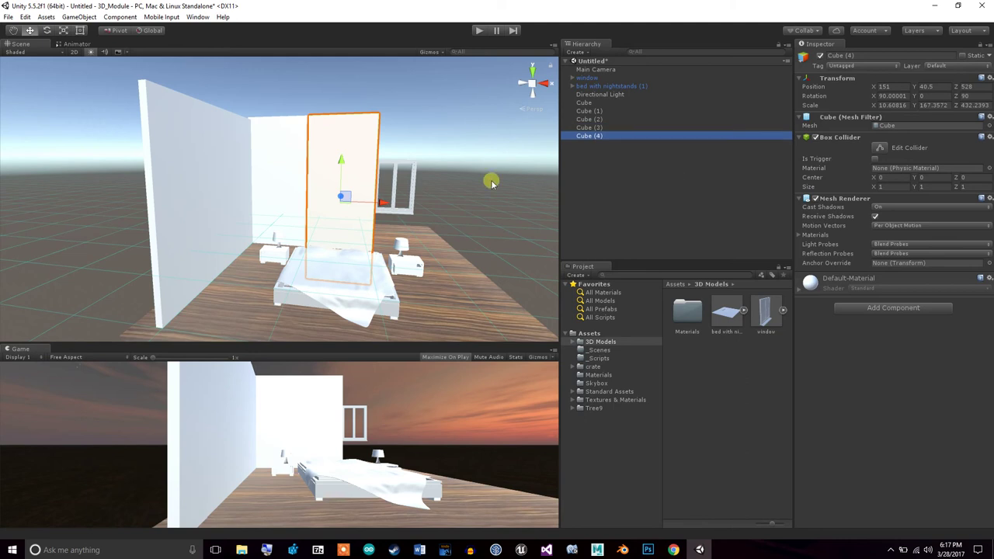
drag(393, 204, 452, 203)
Shorten Cube (4) into a strip and raise it above the window
click(64, 31)
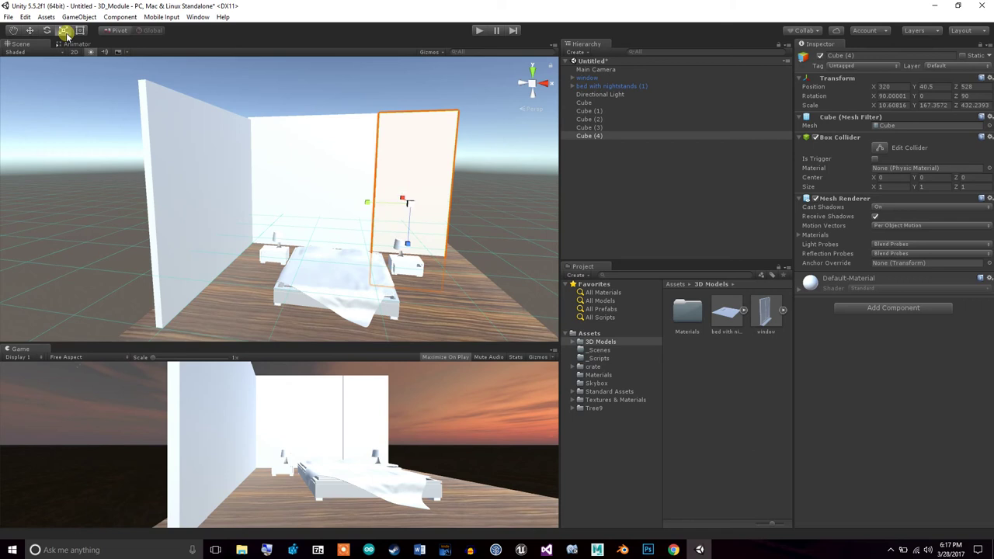
drag(409, 245, 409, 214)
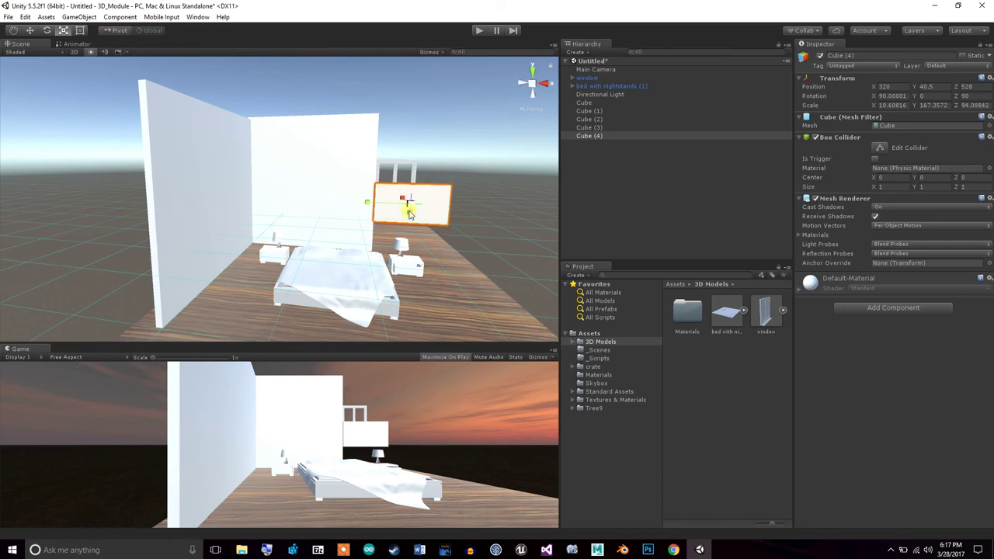
click(31, 32)
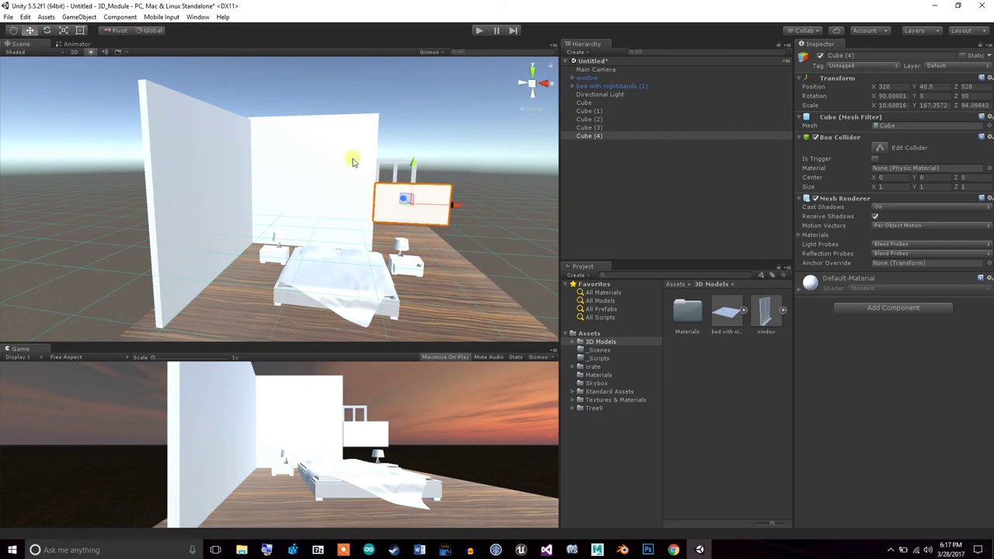
drag(417, 167, 414, 99)
click(64, 30)
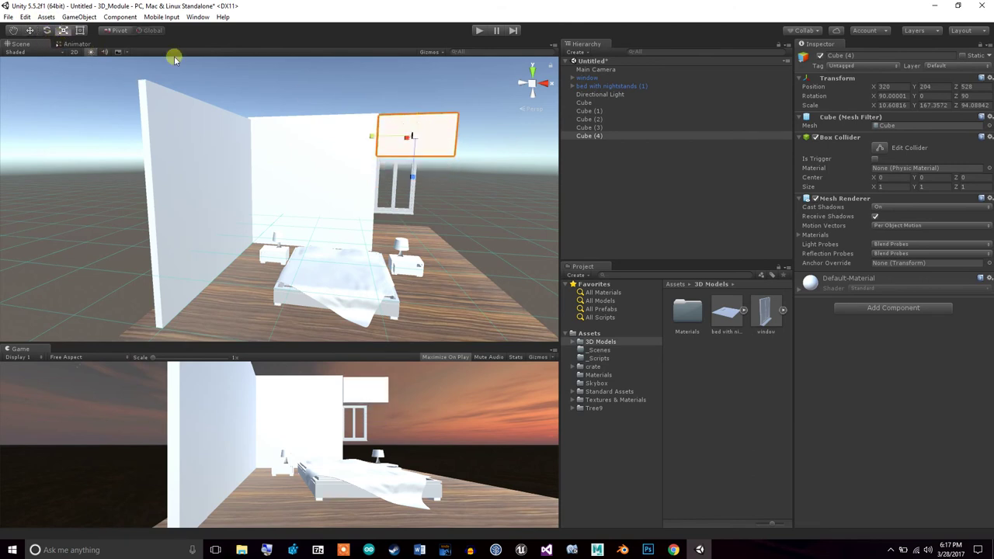
drag(413, 177, 415, 181)
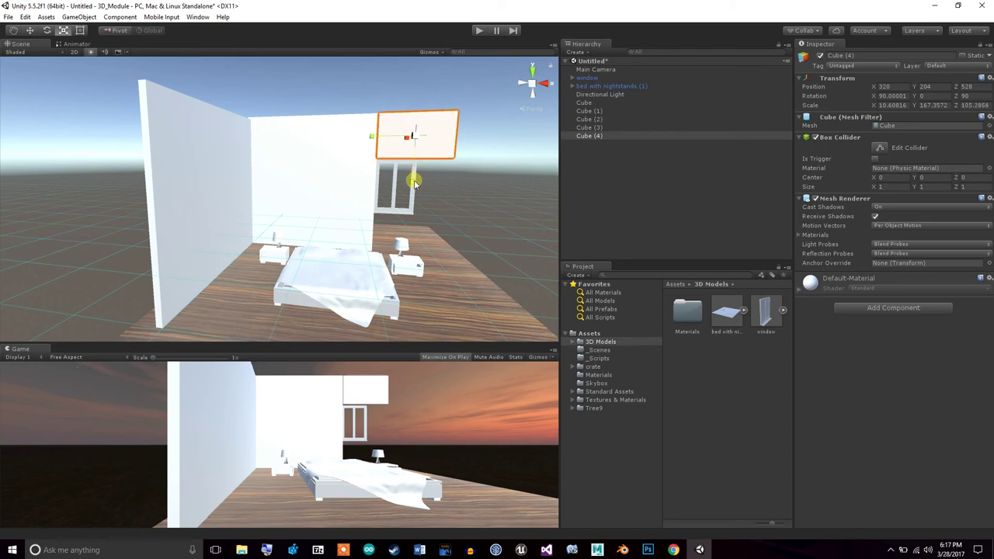
click(30, 31)
drag(417, 97, 417, 97)
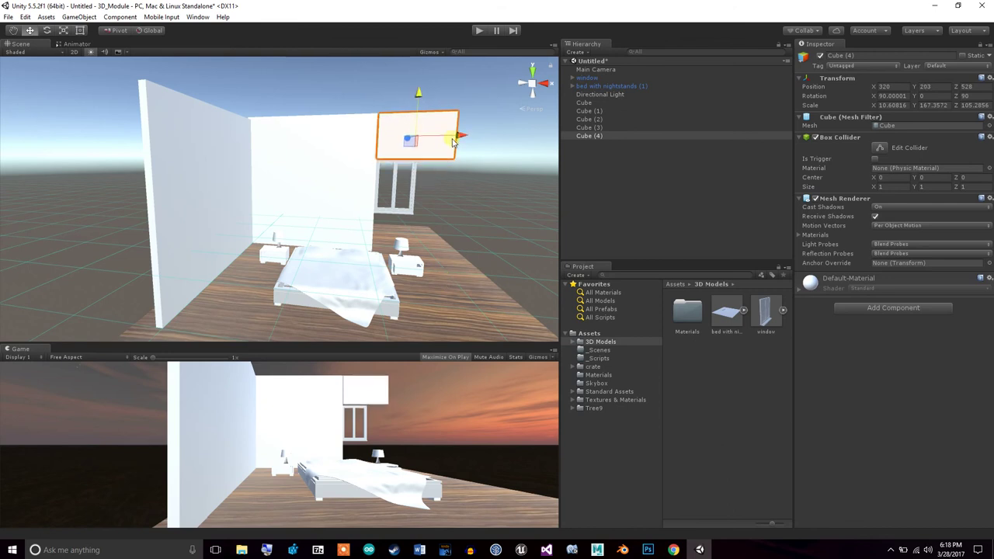
Fine-tune the strip to meet the window top at X 317, Y 200, Z 528
drag(460, 137, 458, 137)
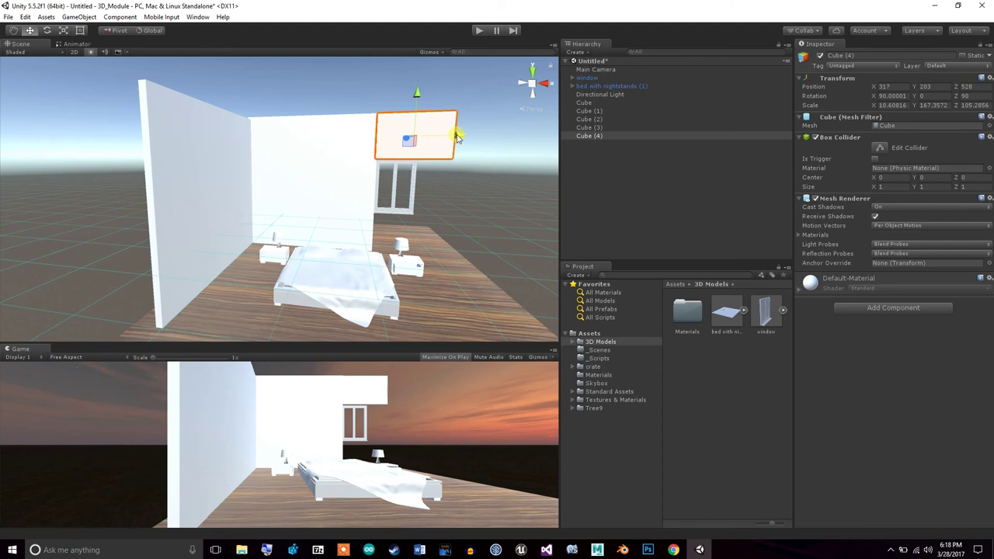
drag(417, 94, 417, 93)
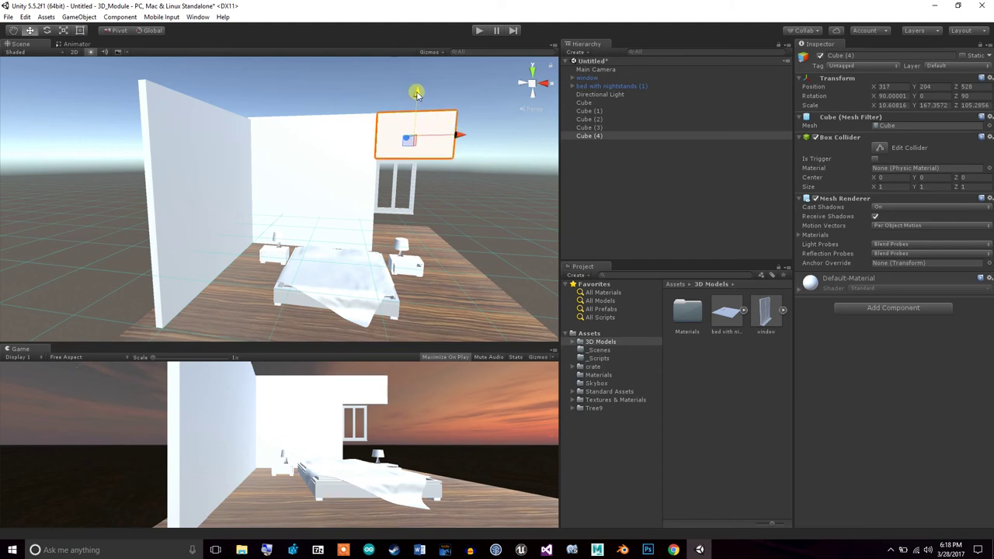
click(62, 33)
drag(414, 177, 414, 180)
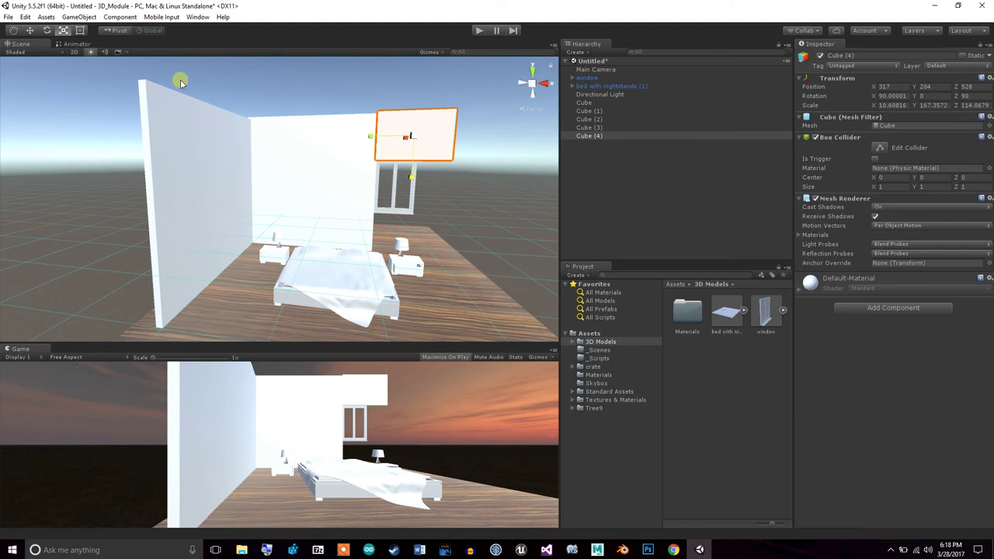
click(30, 29)
drag(417, 93, 418, 95)
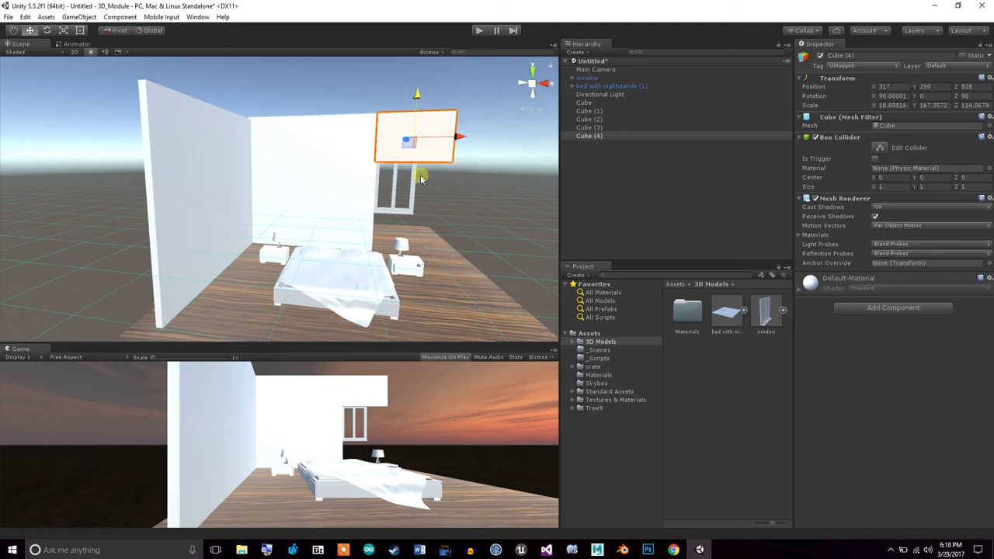
Duplicate Cube (4) as Cube (5) and lower it below the window
right_click(613, 138)
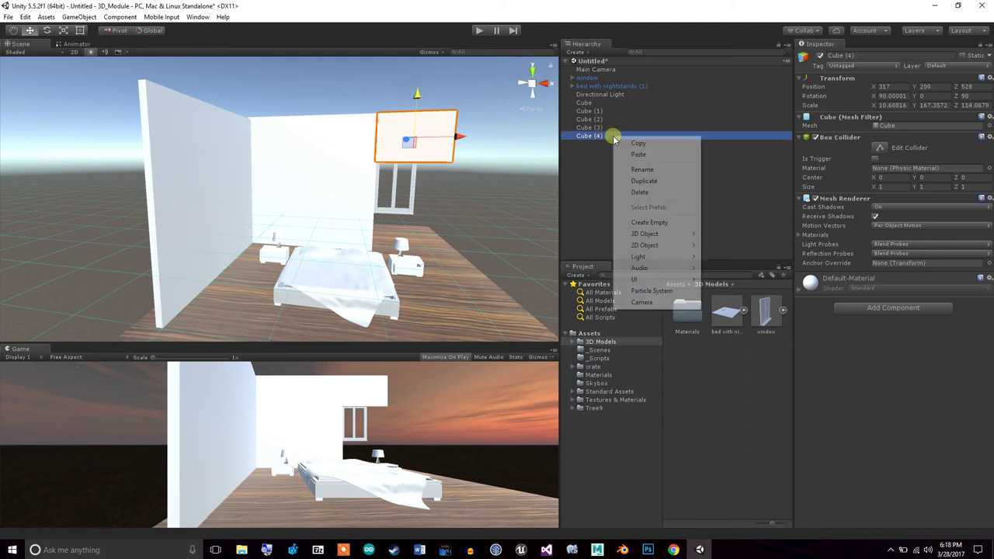
click(658, 183)
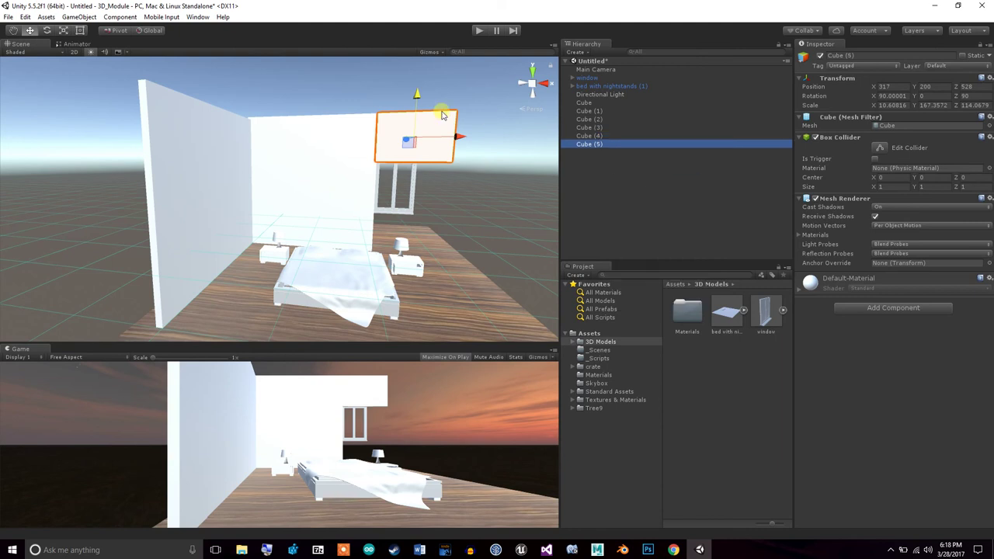
drag(417, 94, 426, 201)
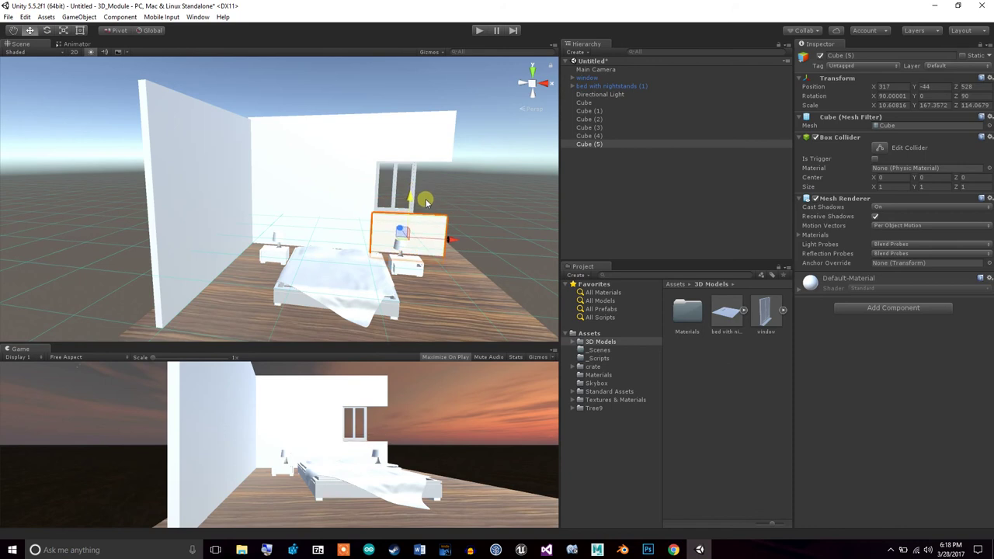
drag(426, 201, 426, 201)
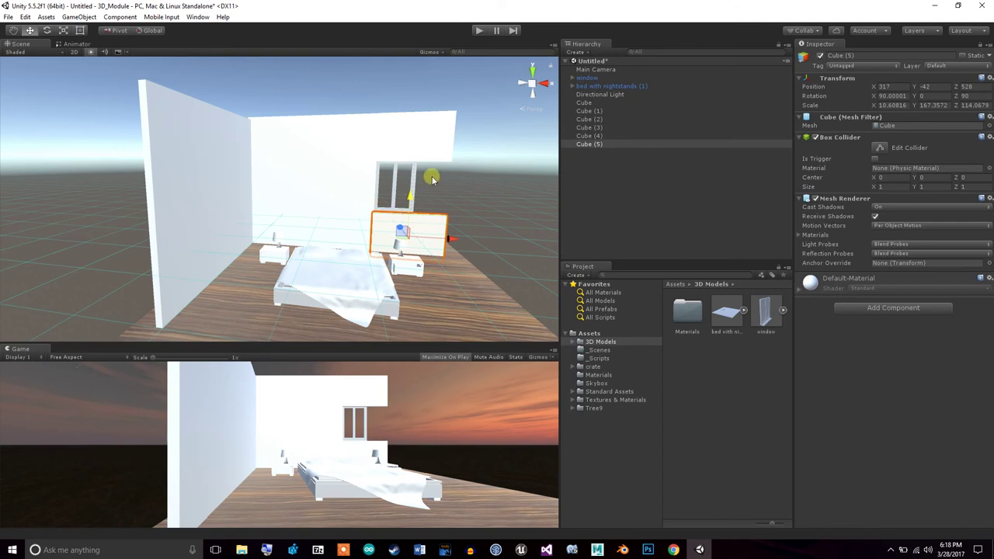
Duplicate Cube (3) as Cube (6) and move it to the window's right
click(350, 194)
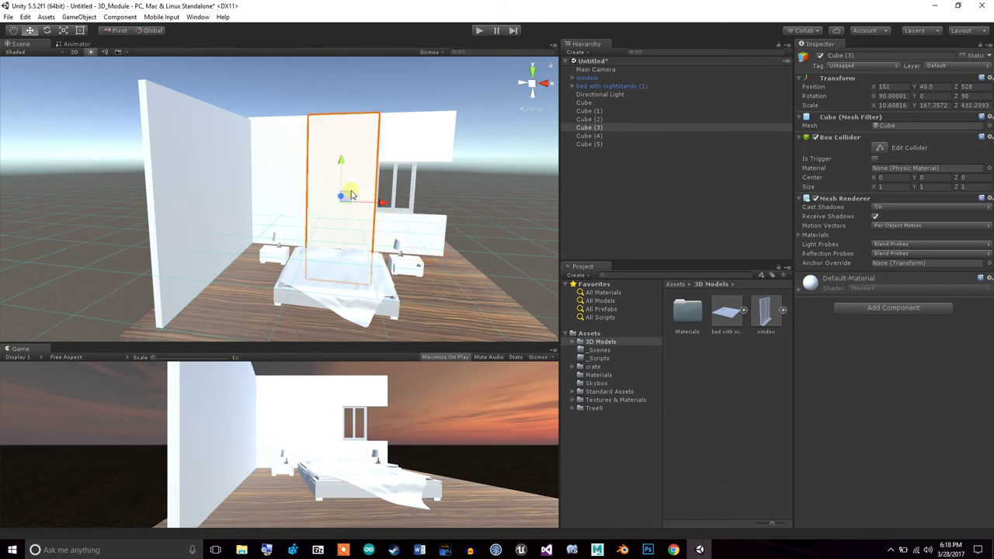
right_click(617, 128)
click(648, 170)
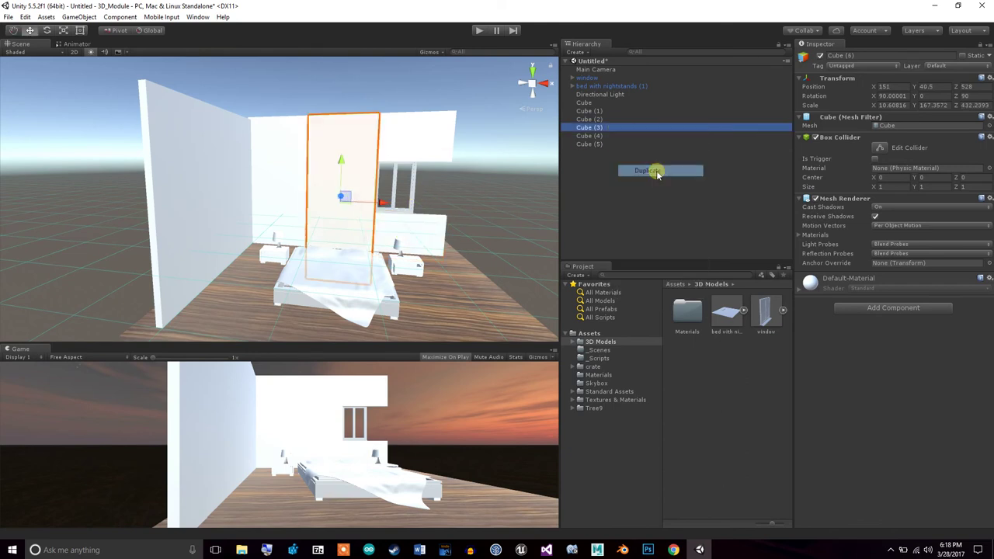
drag(380, 202, 481, 215)
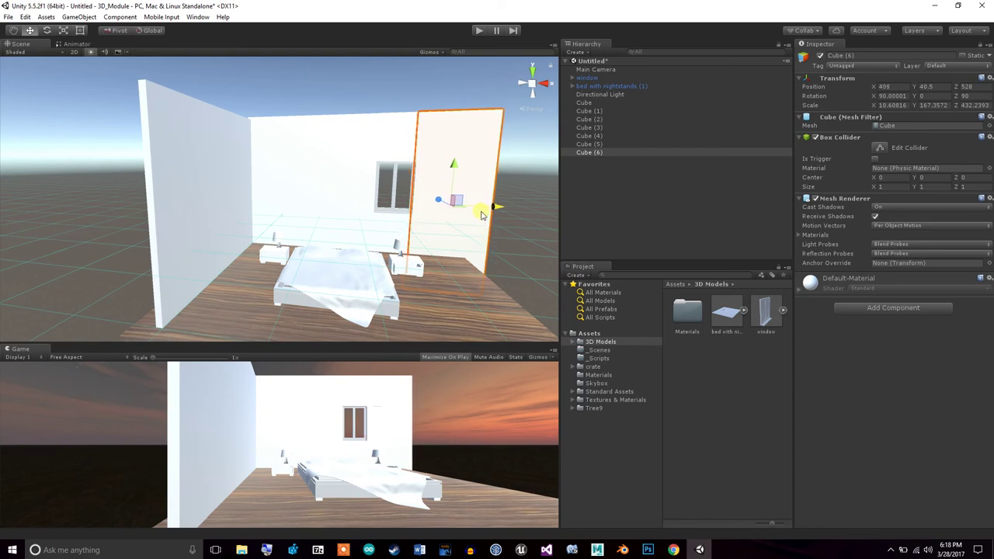
Check the wall pieces, then orbit and pan to frame the end wall and bed
click(507, 304)
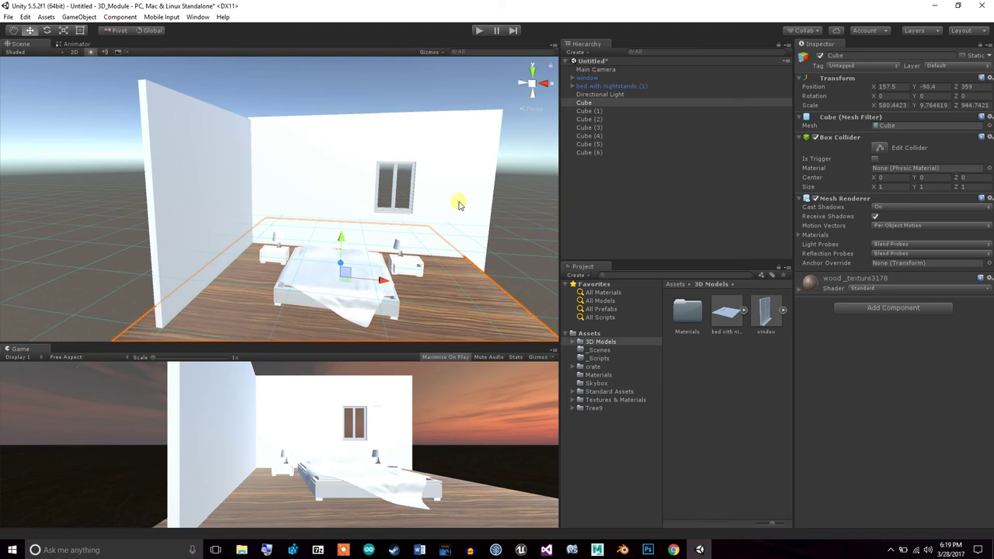
click(458, 204)
click(295, 195)
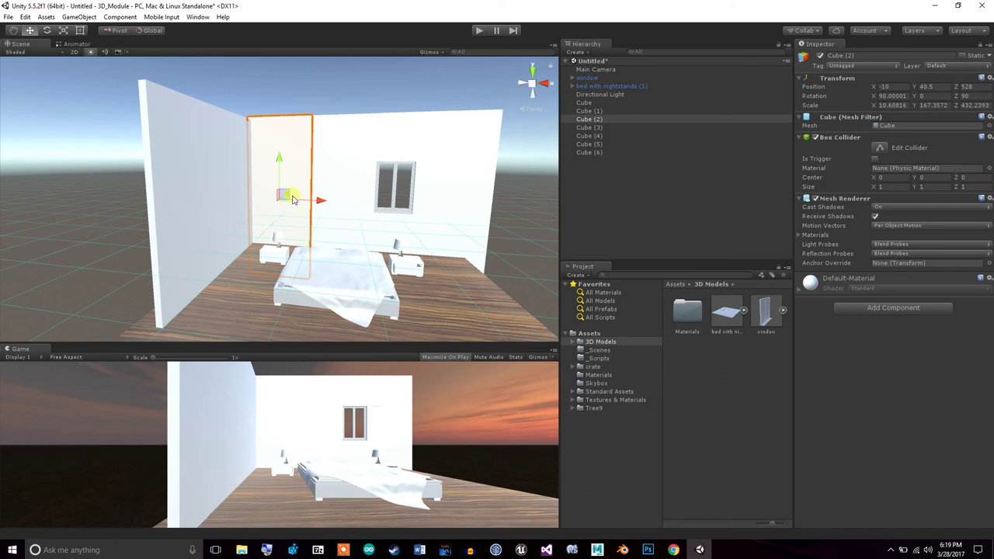
click(165, 281)
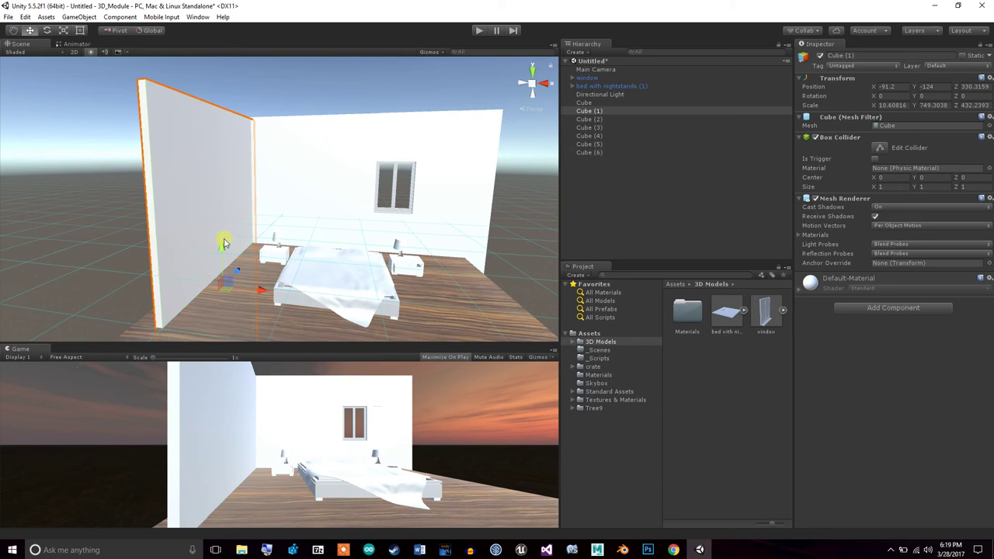
alt+drag(322, 275, 249, 279)
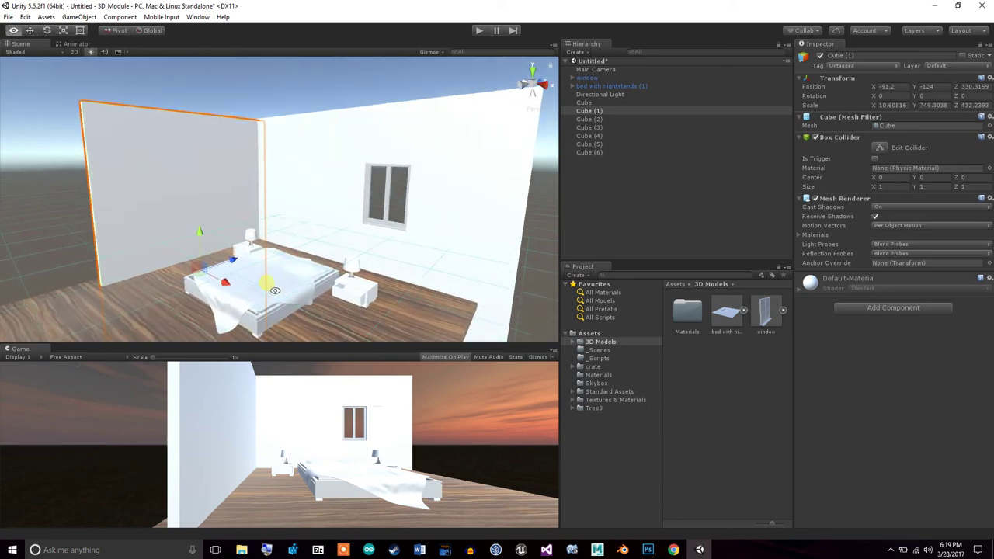
click(13, 29)
drag(144, 162, 218, 153)
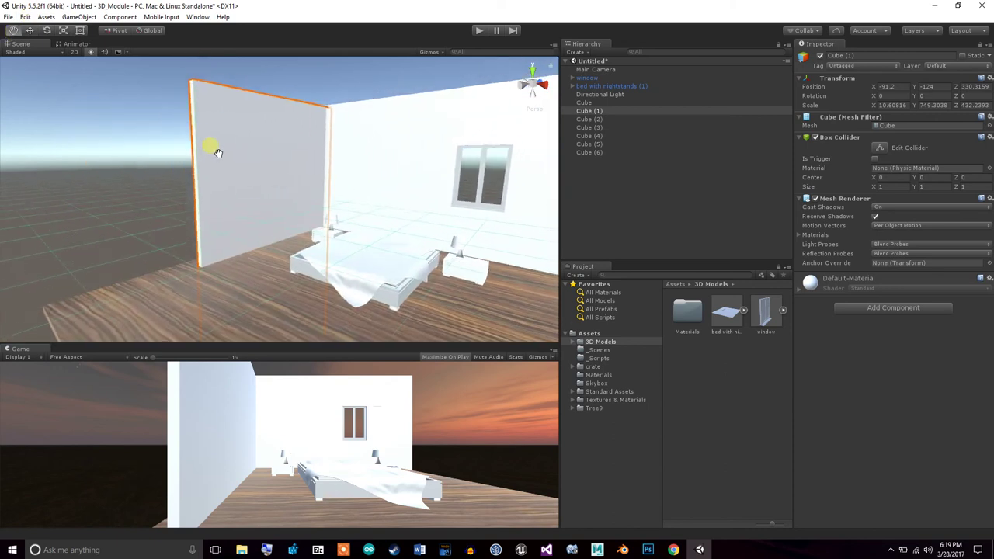
Duplicate wall Cube (1) as Cube (7) and slide it along the room, leaving a doorway gap
right_click(593, 111)
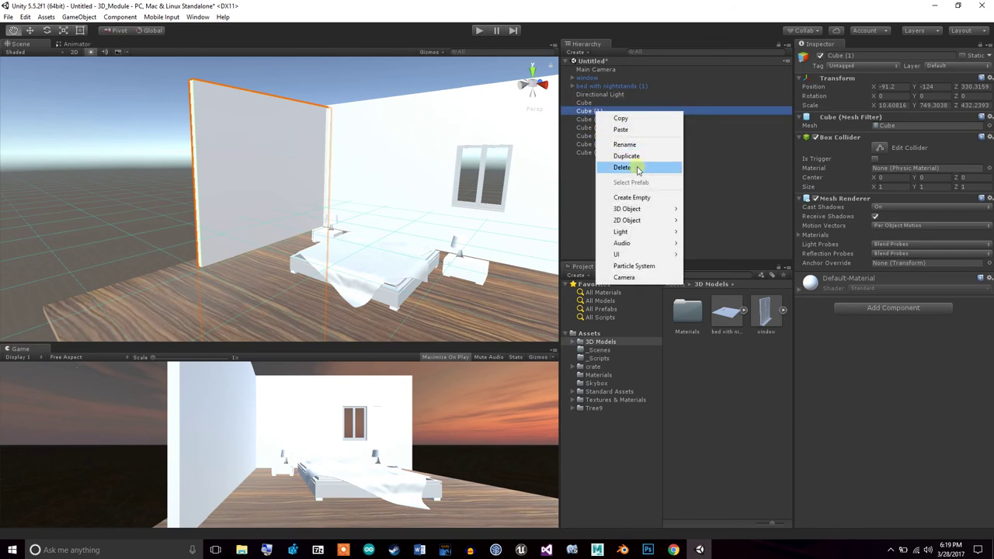
click(638, 160)
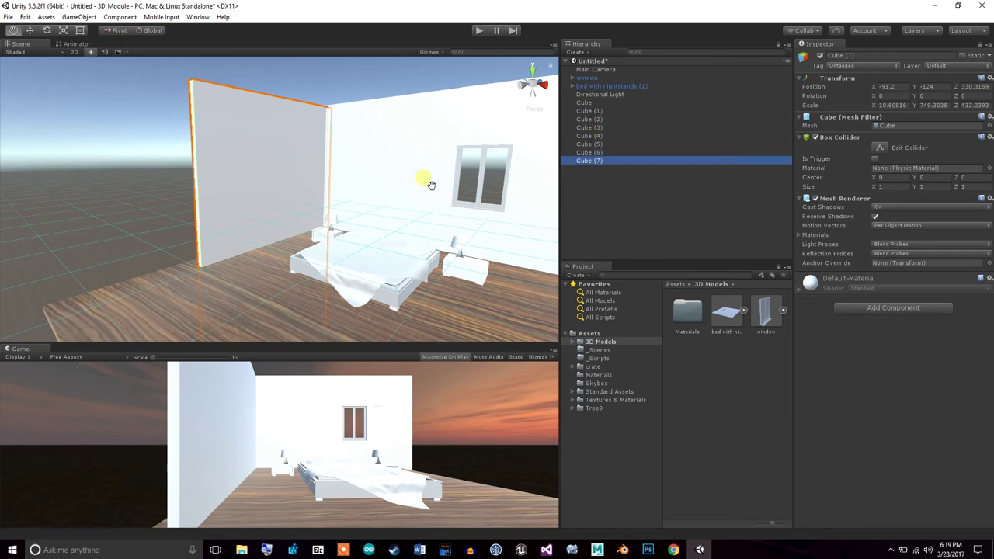
click(29, 31)
drag(305, 248, 157, 308)
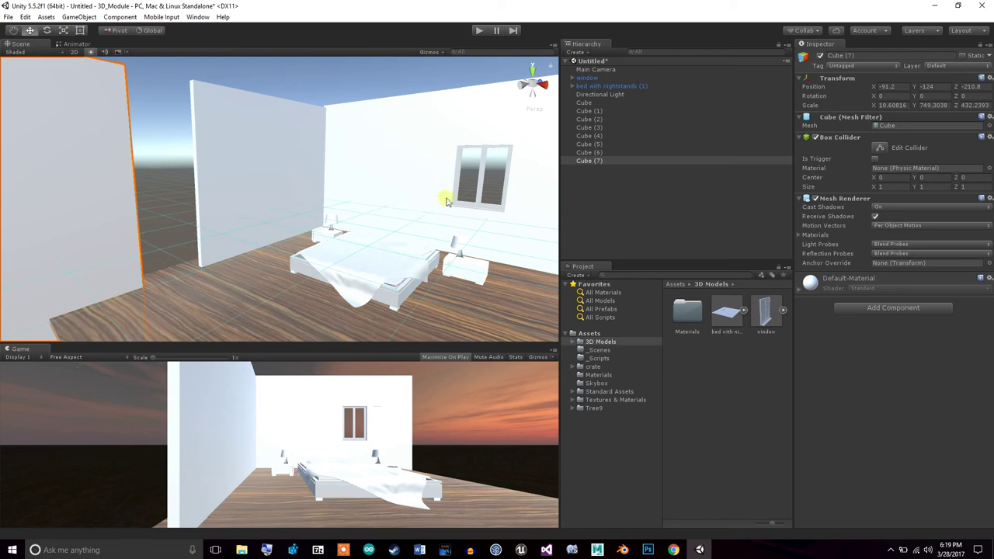
Duplicate Cube (7) as Cube (8), flatten it into a thin strip and move it over the gap
right_click(633, 161)
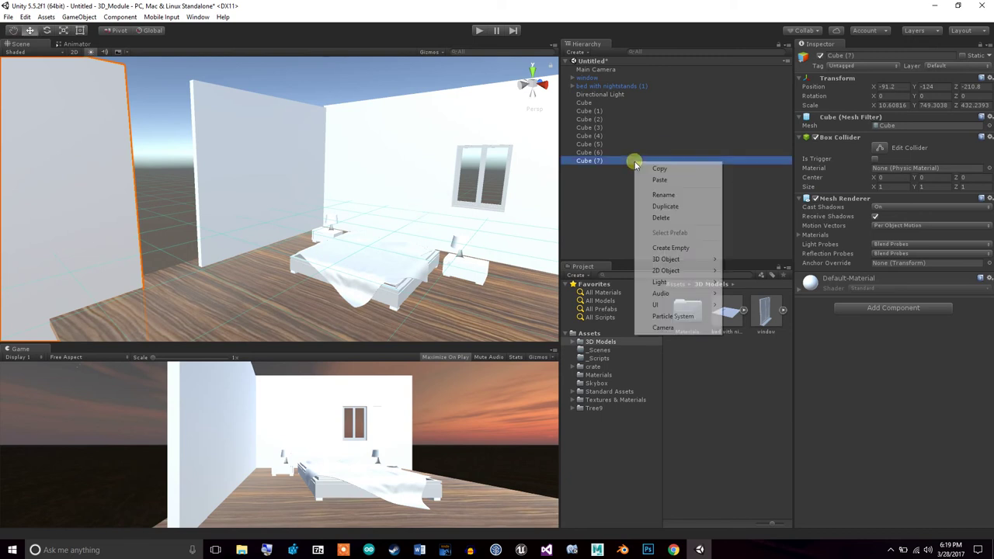
click(663, 206)
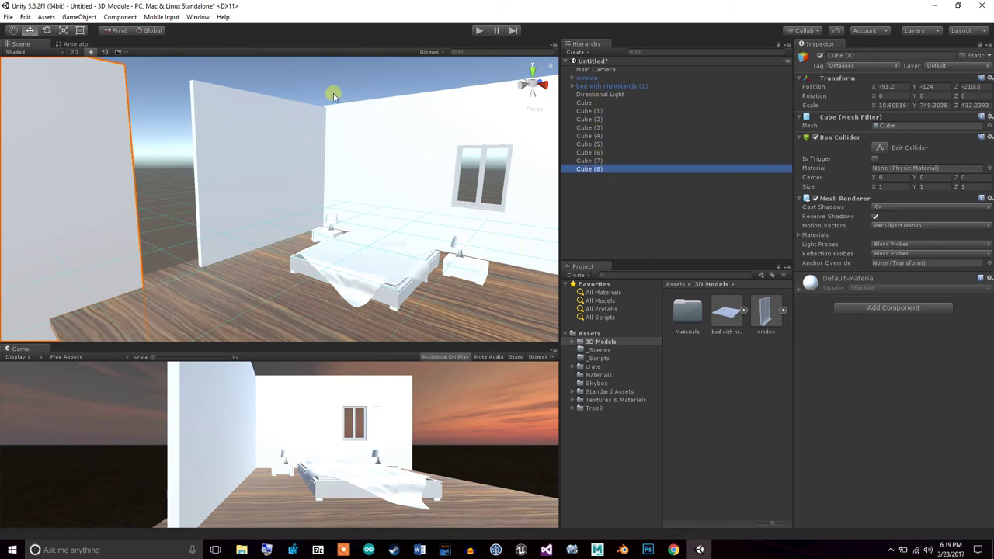
click(63, 30)
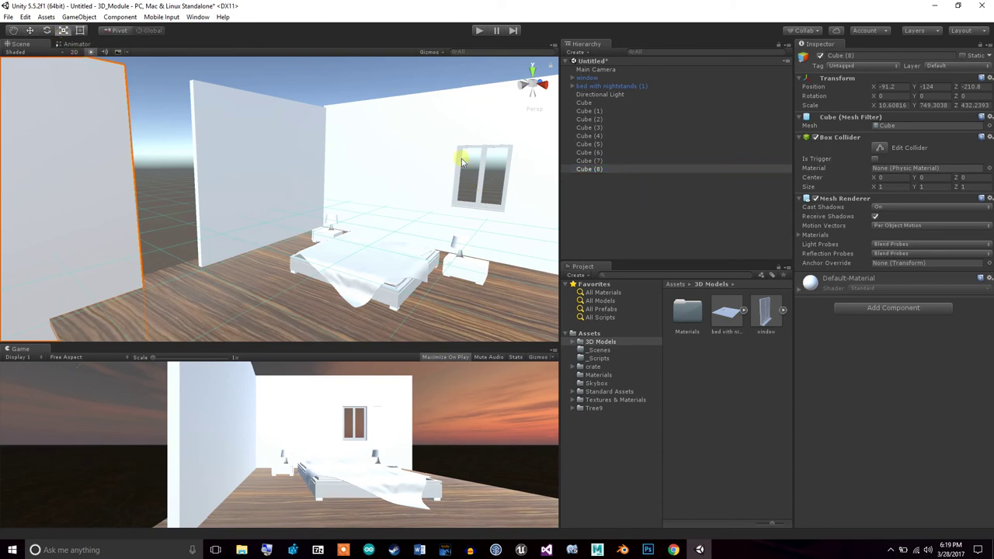
double_click(591, 161)
click(595, 170)
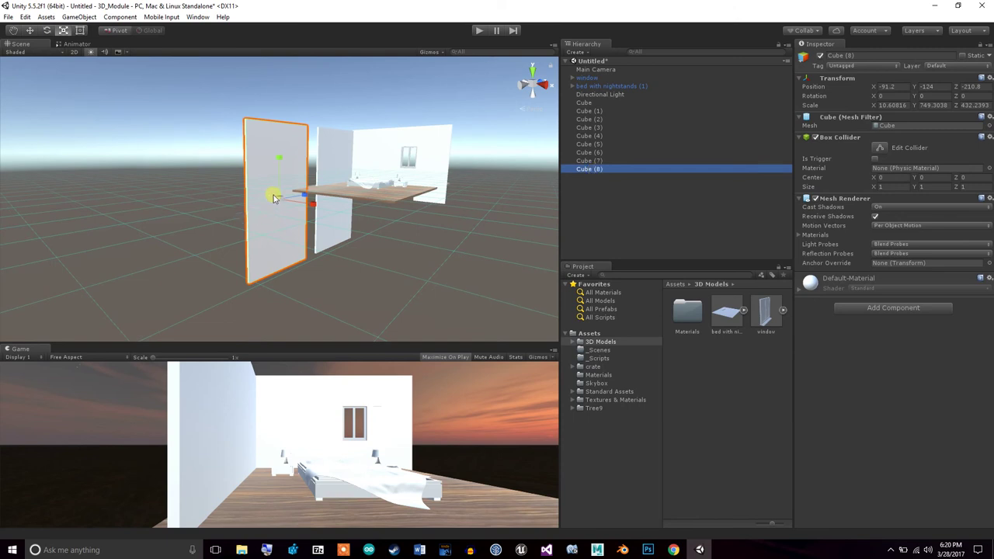
drag(276, 159, 272, 99)
click(30, 31)
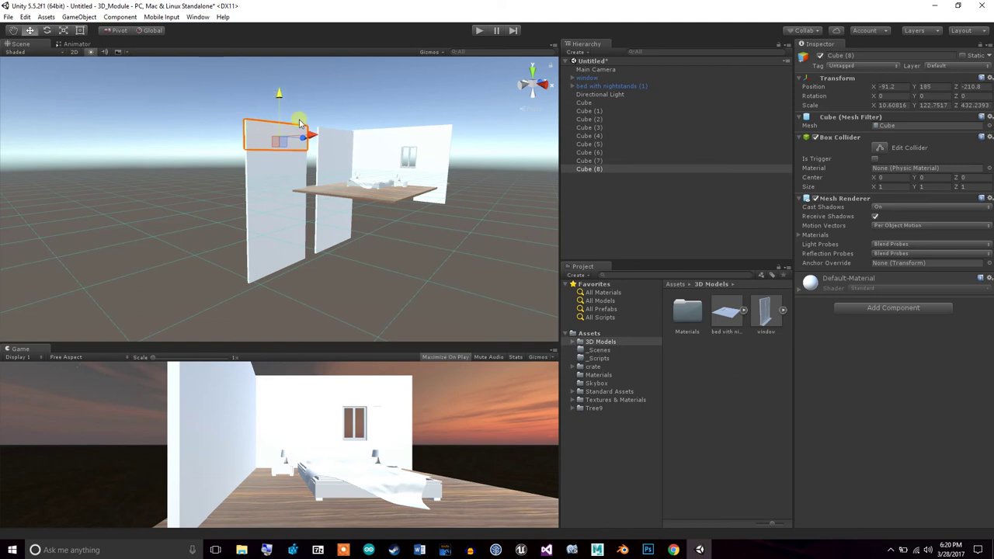
drag(309, 135, 360, 144)
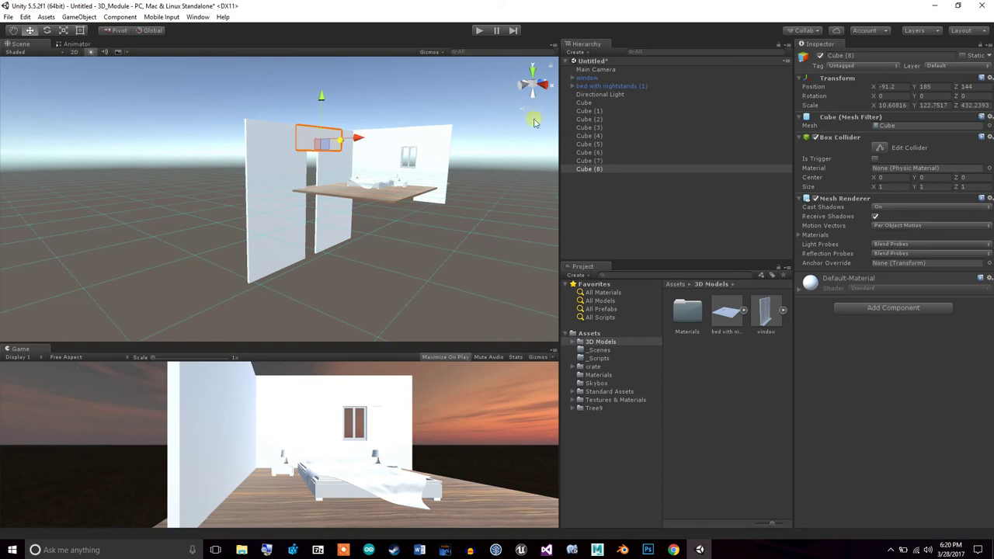
Frame and orbit the doorway to check the Cube (8) lintel at Y 189
click(607, 167)
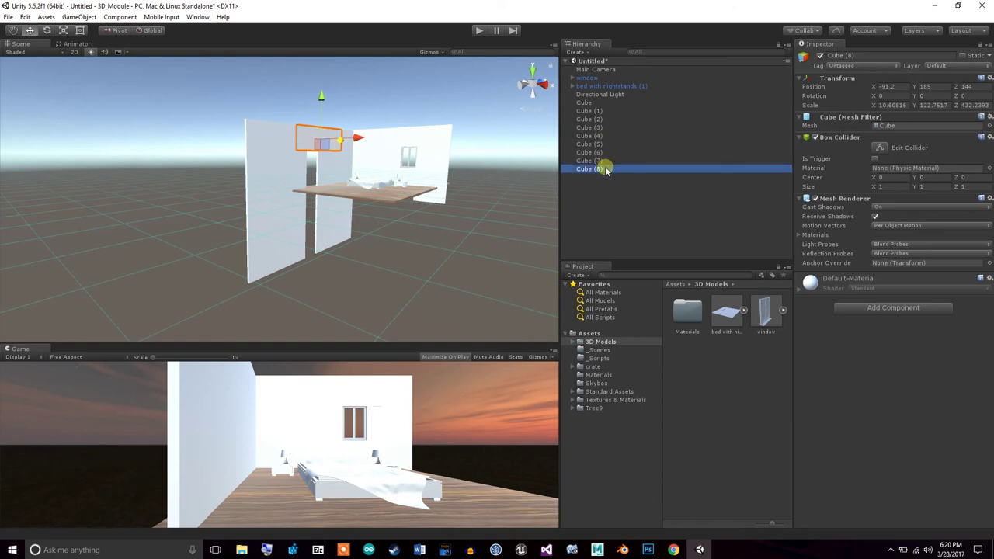
double_click(607, 170)
click(338, 264)
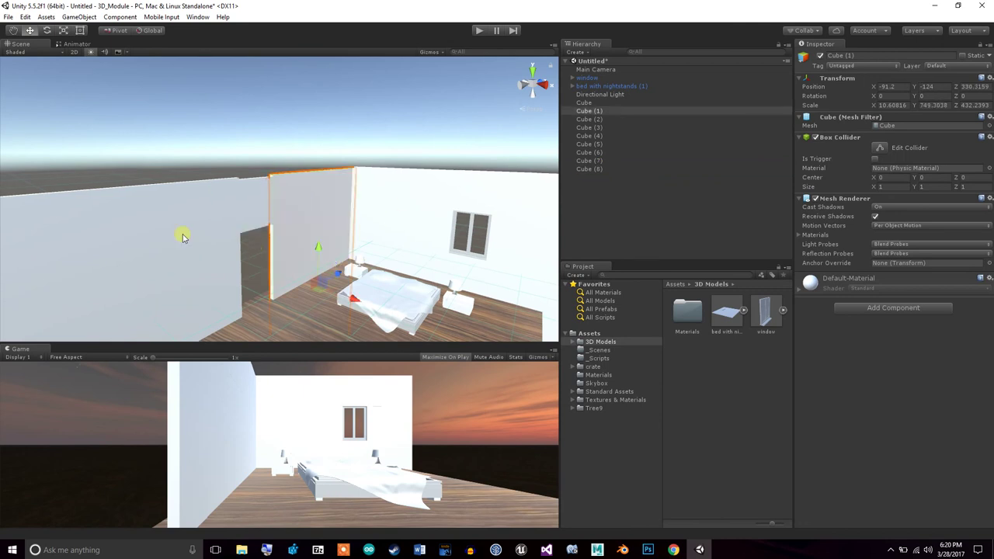
alt+drag(239, 256, 189, 212)
click(234, 194)
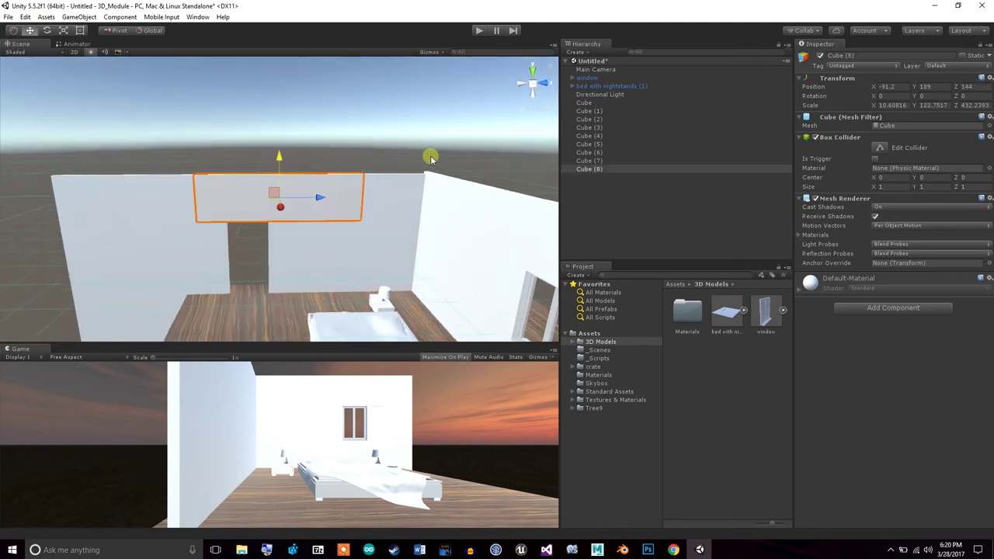
click(638, 222)
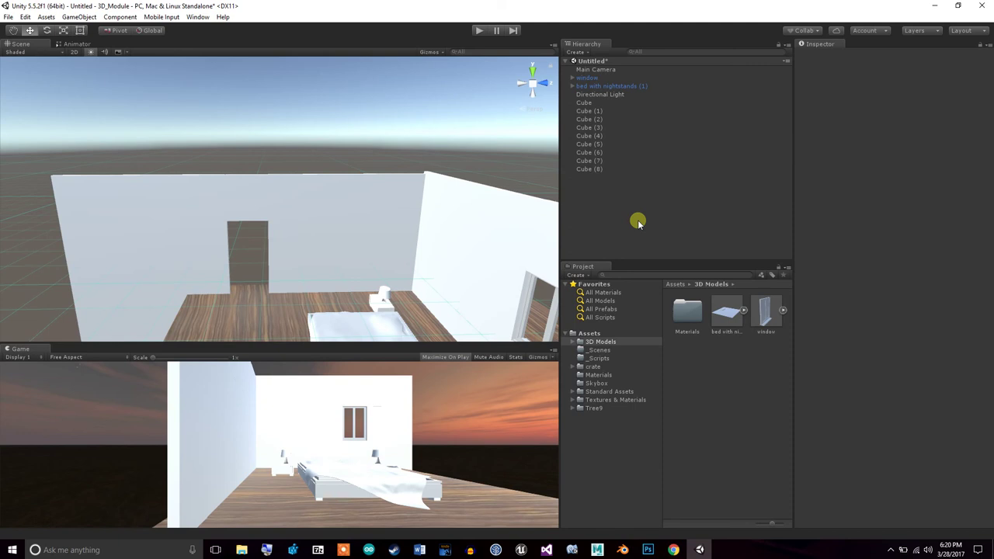
Select the doorway lintel and the floor, then orbit to a low side view of the room
click(261, 187)
click(322, 291)
alt+drag(277, 258, 519, 179)
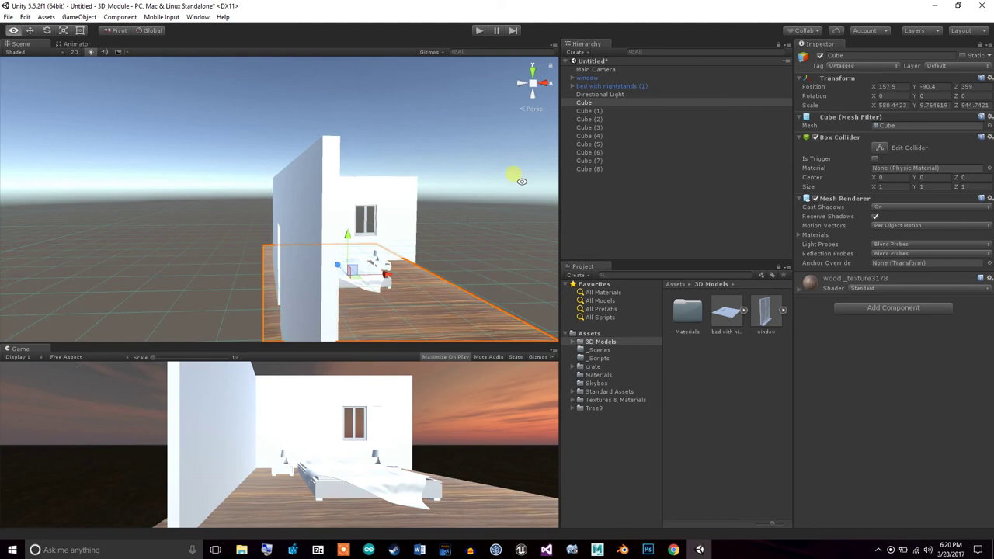
alt+drag(284, 268, 143, 270)
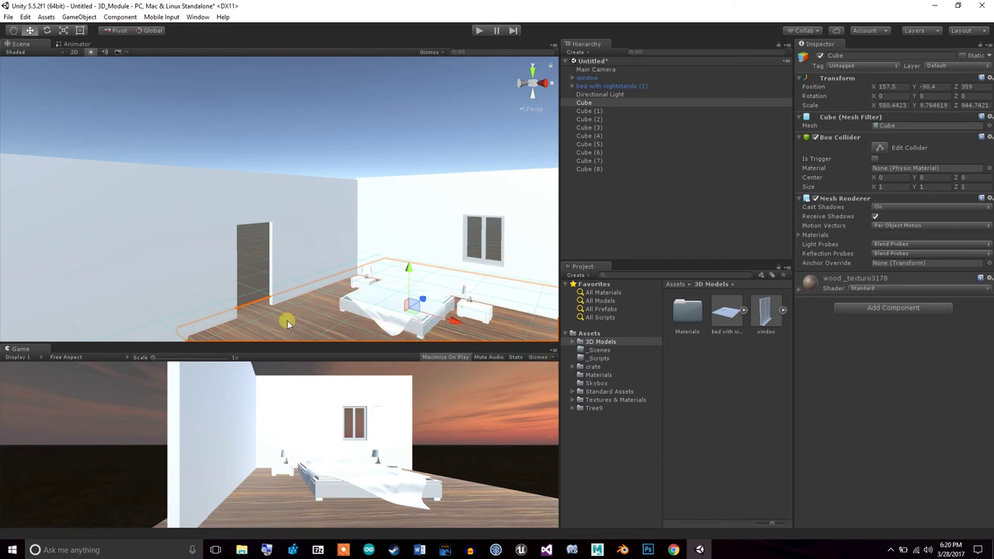
Drag the Clouds_Wallpaper_1 texture from Textures & Materials onto the left wall
click(616, 400)
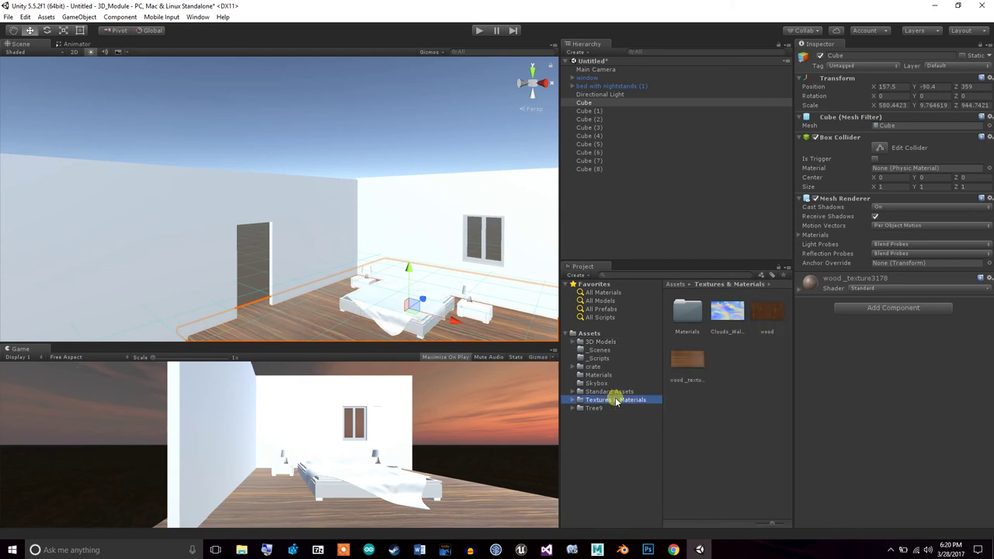
drag(725, 314, 288, 264)
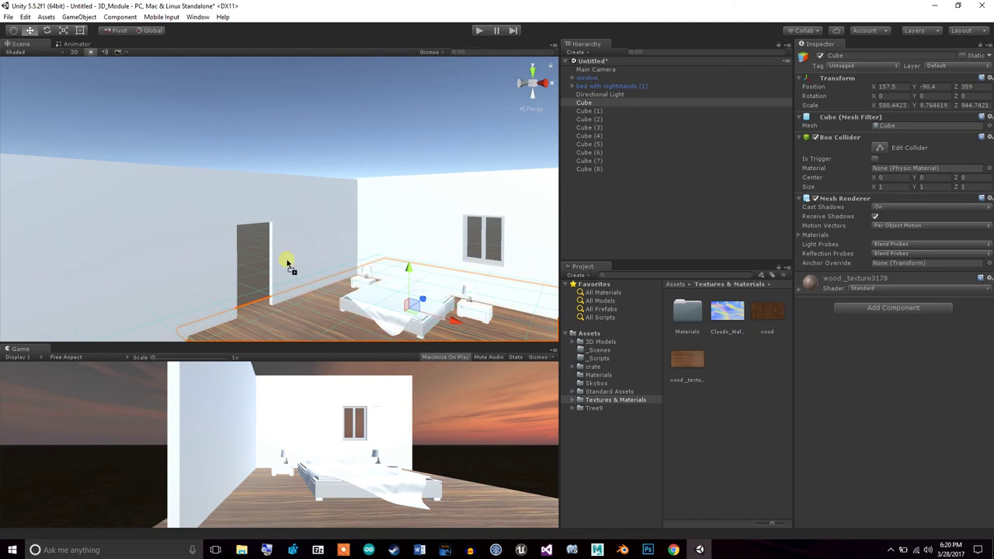
drag(156, 251, 157, 252)
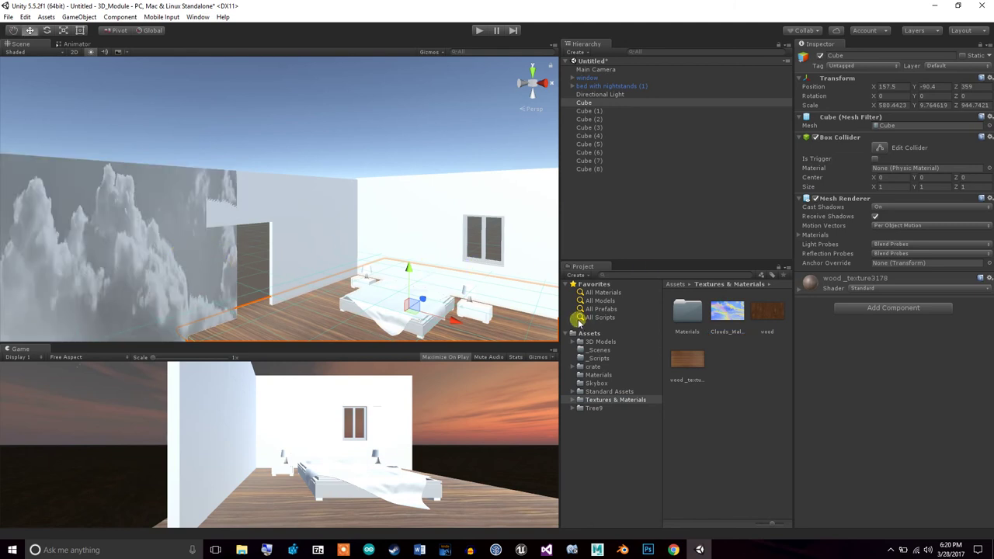
click(498, 309)
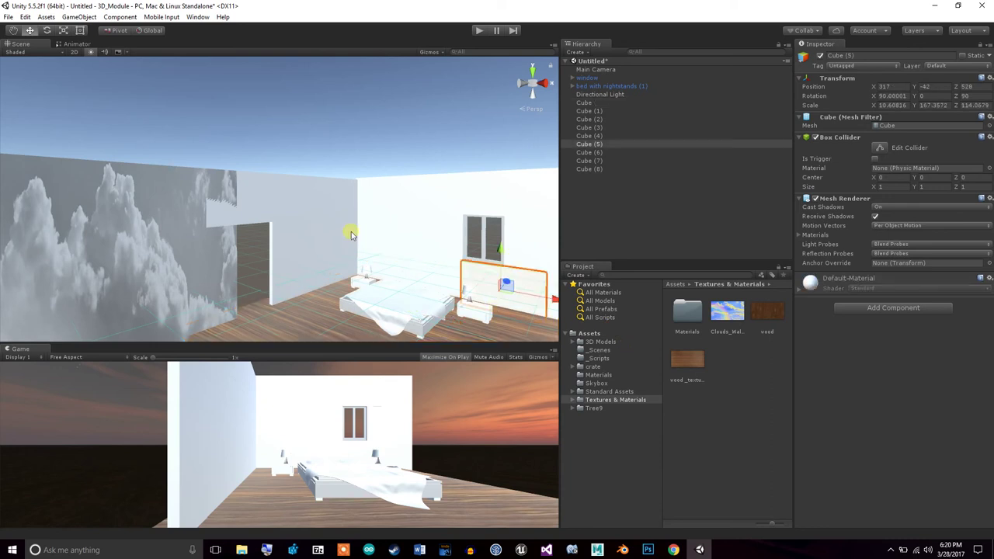
key(ctrl+a)
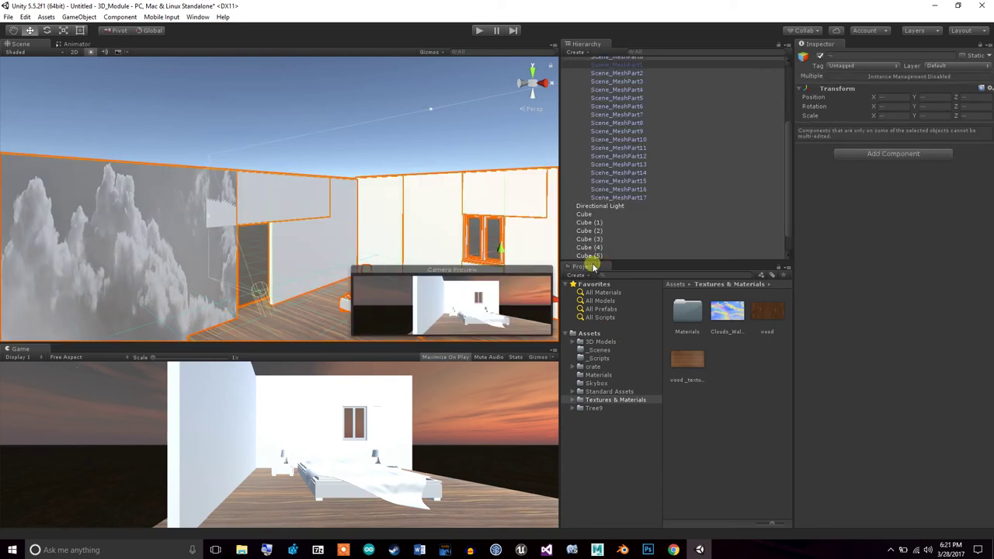
Select the cloud-covered left wall Cube (7) and reset its material to plain white
click(437, 223)
click(612, 191)
click(420, 202)
click(421, 201)
click(421, 202)
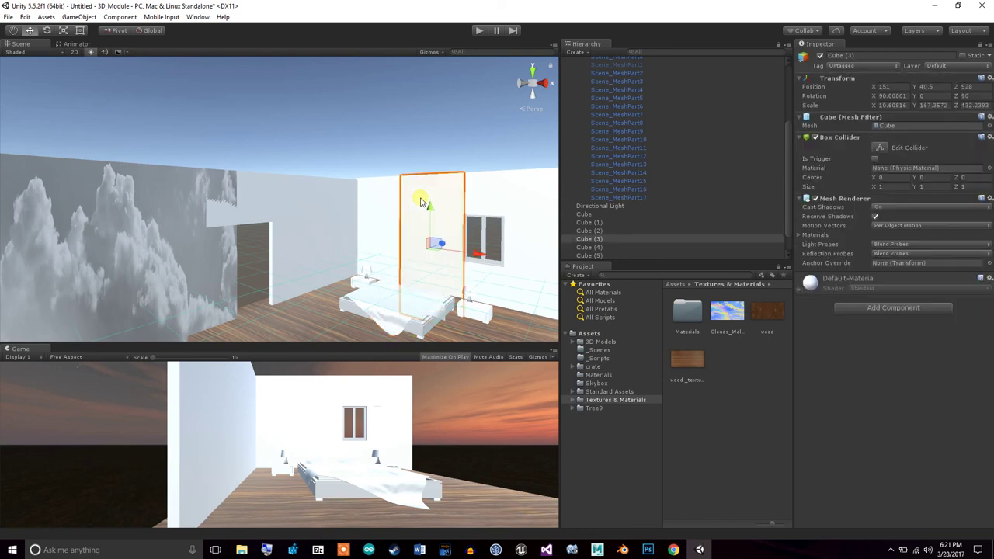
drag(787, 197, 792, 266)
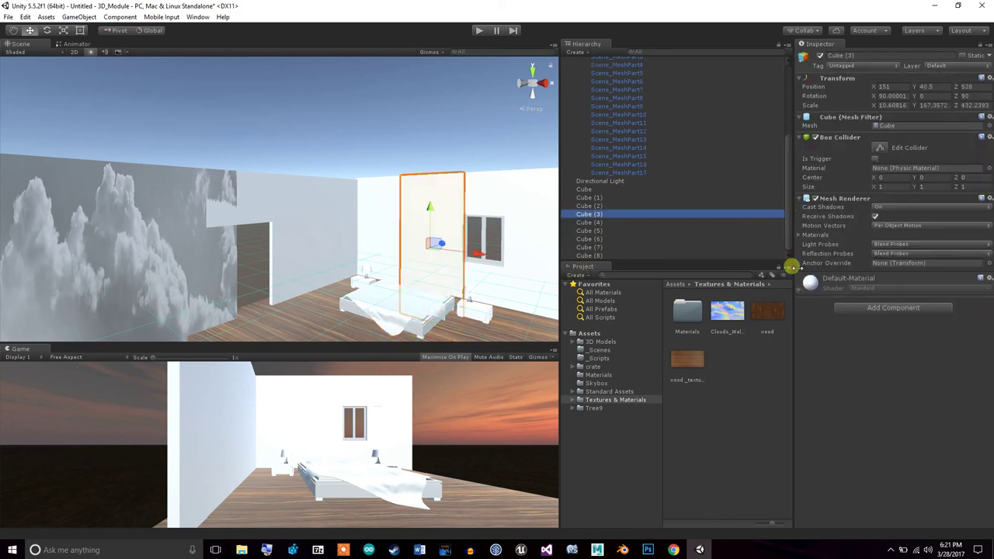
click(590, 255)
click(173, 242)
click(989, 279)
click(978, 291)
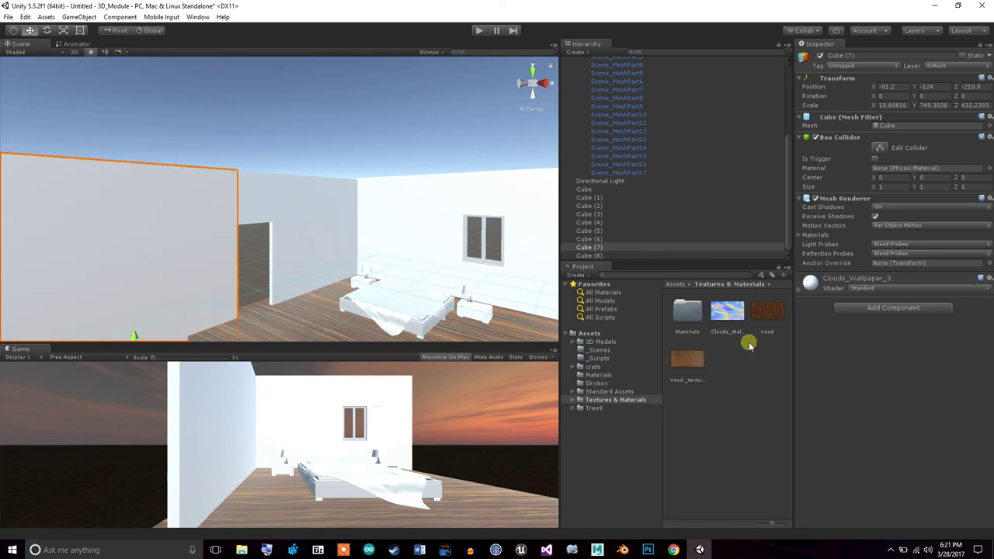
Reimport Clouds_Wallpaper_1 with Texture Type Default and shape 2D, and apply
click(730, 314)
click(914, 83)
click(912, 92)
click(910, 91)
click(903, 100)
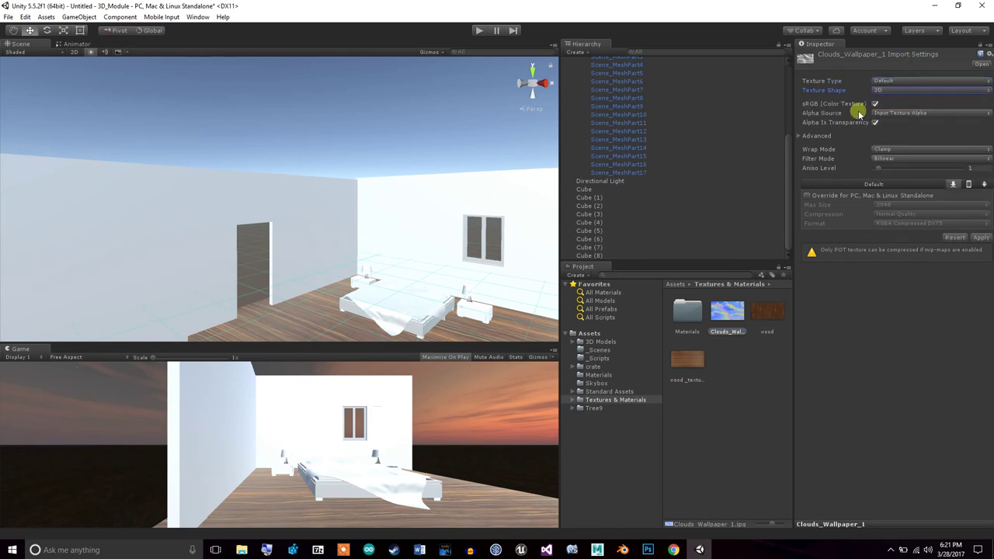
click(981, 238)
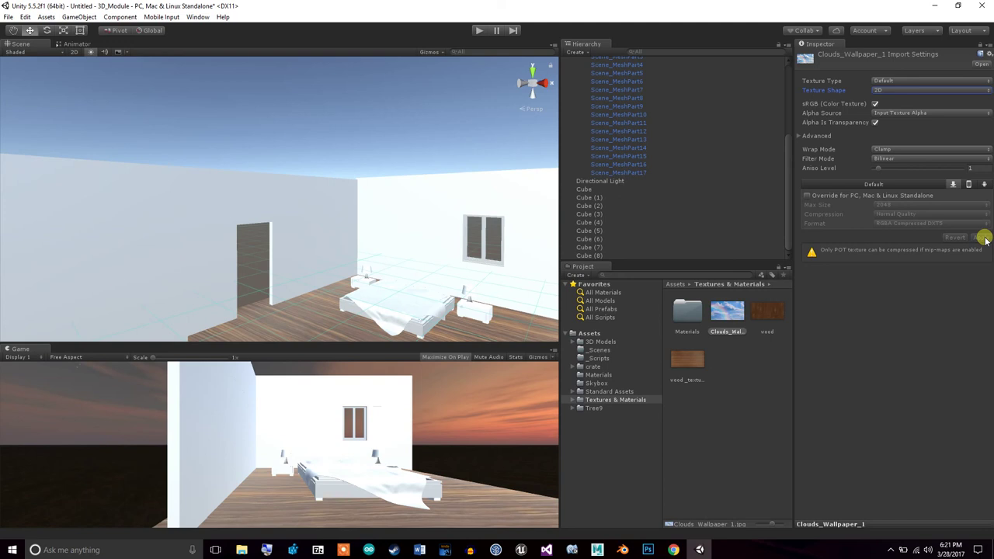
Apply the reimported full-colour clouds texture to the left wall again
drag(721, 308, 475, 230)
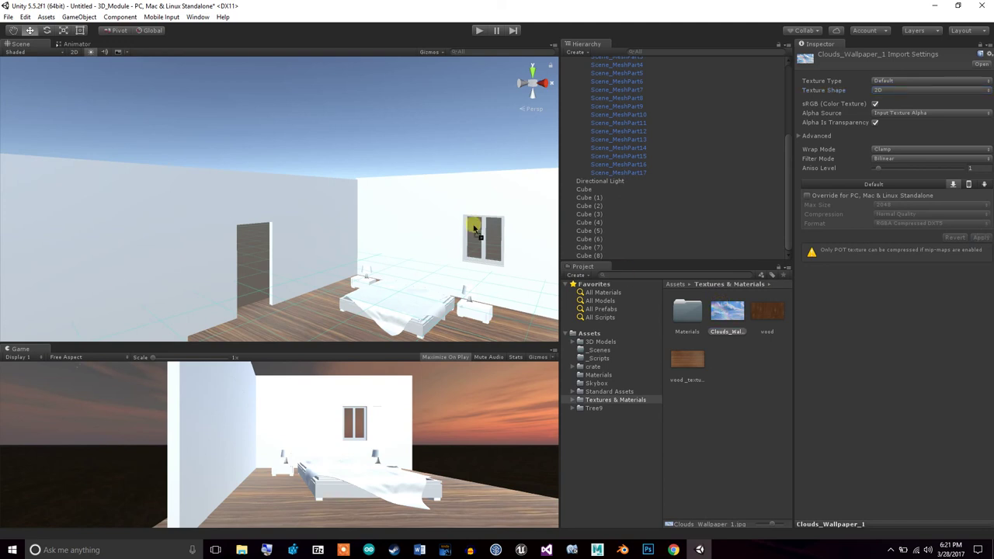
drag(163, 230, 163, 230)
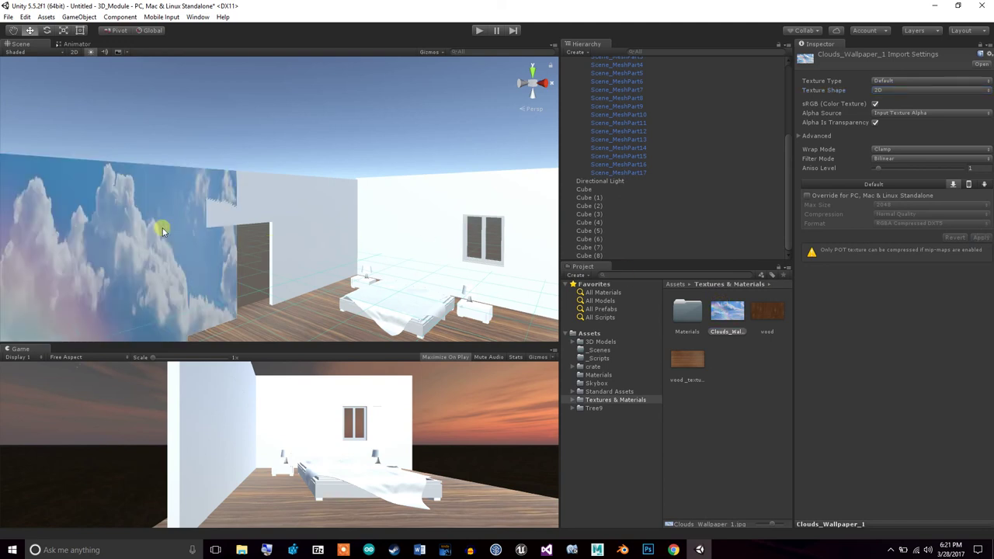
alt+drag(193, 277, 238, 273)
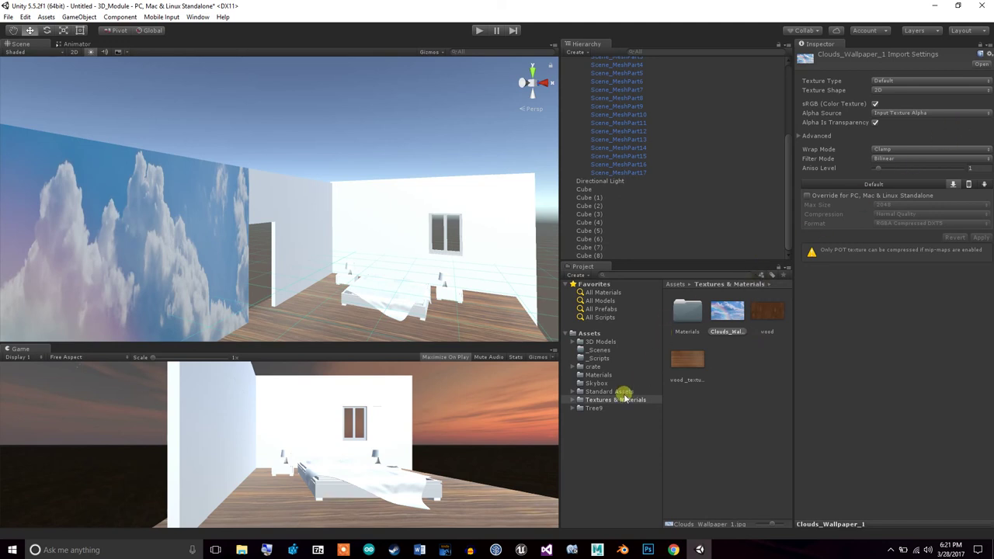
Browse from Textures & Materials to the top-level Assets > Materials folder showing Color1 and Sky
click(625, 400)
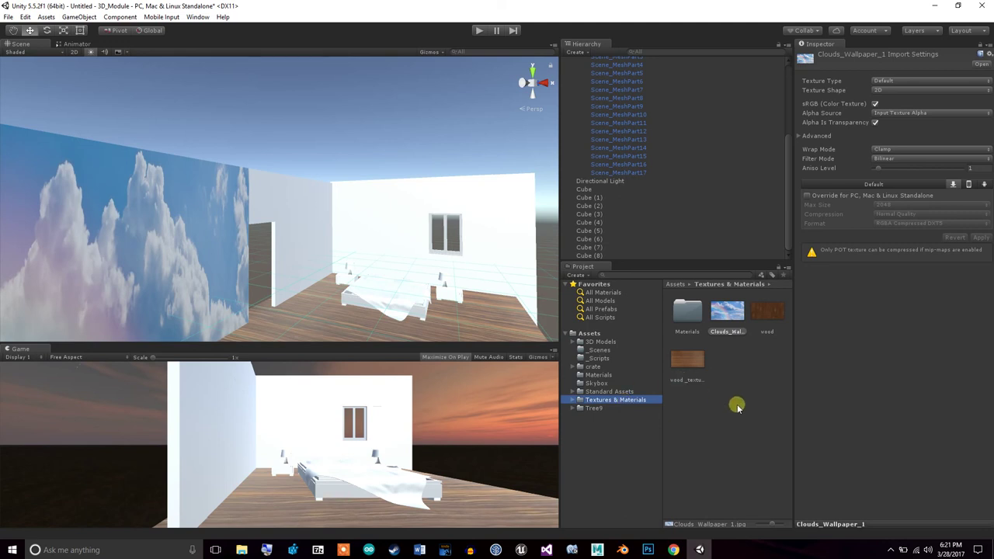
double_click(687, 313)
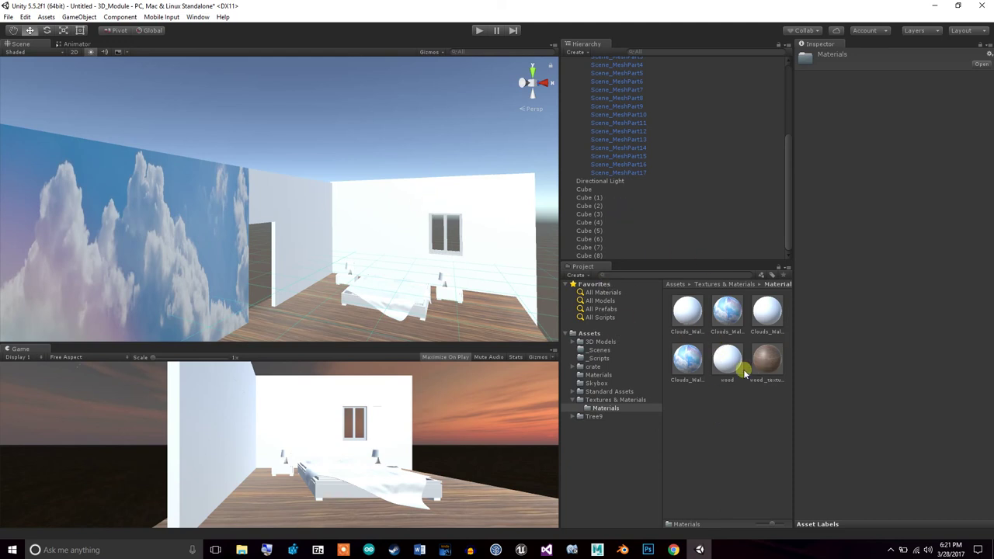
click(728, 332)
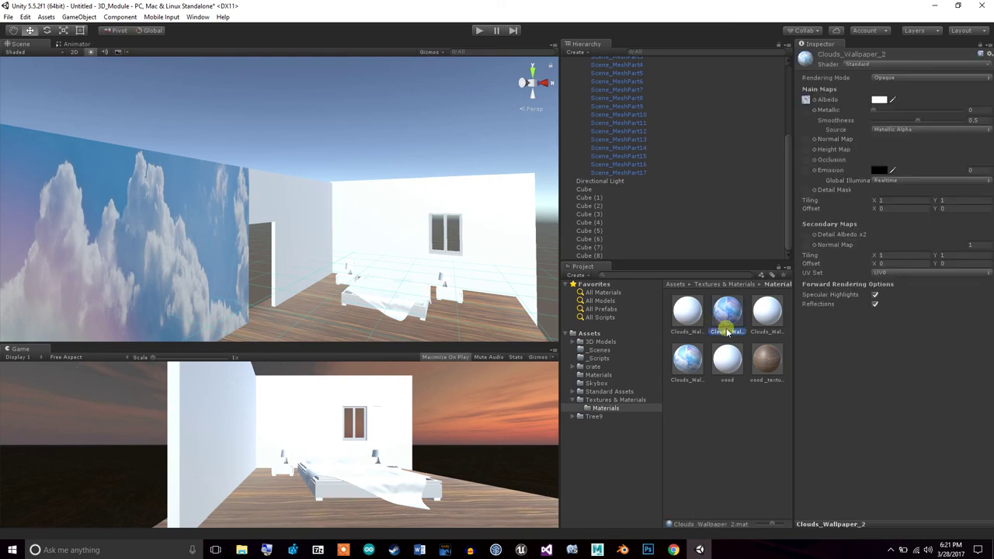
click(598, 375)
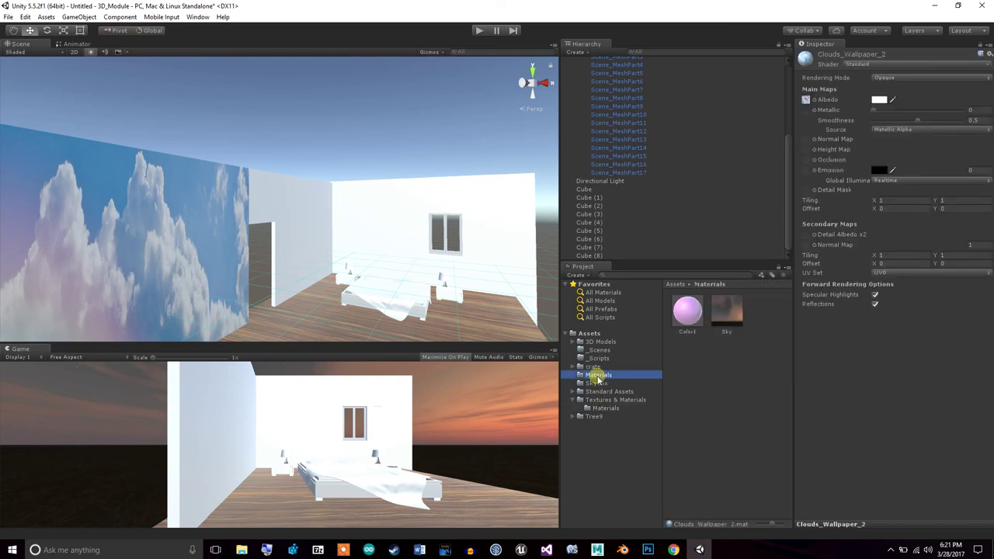
click(687, 311)
click(701, 375)
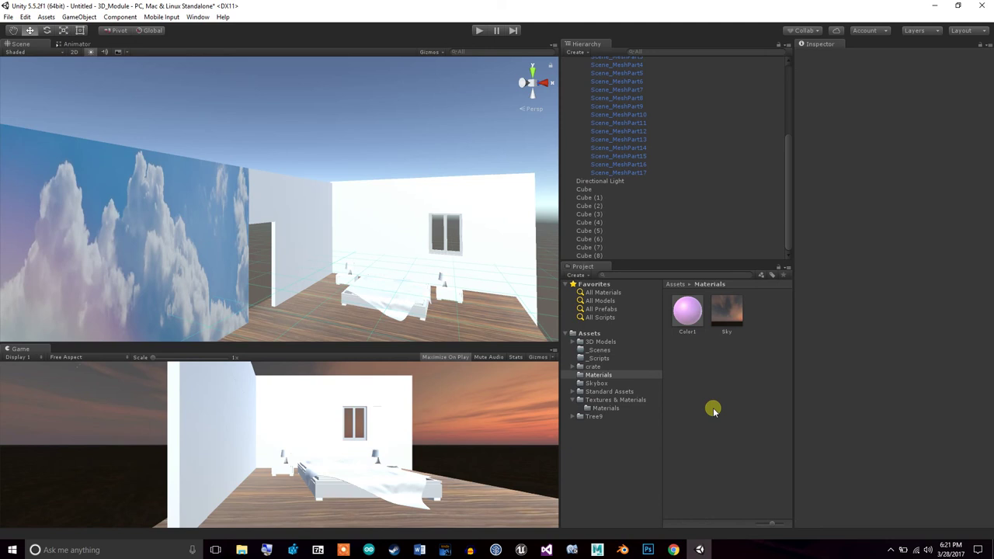
click(625, 383)
click(624, 376)
click(747, 382)
Create a New Material in the Materials folder
right_click(747, 382)
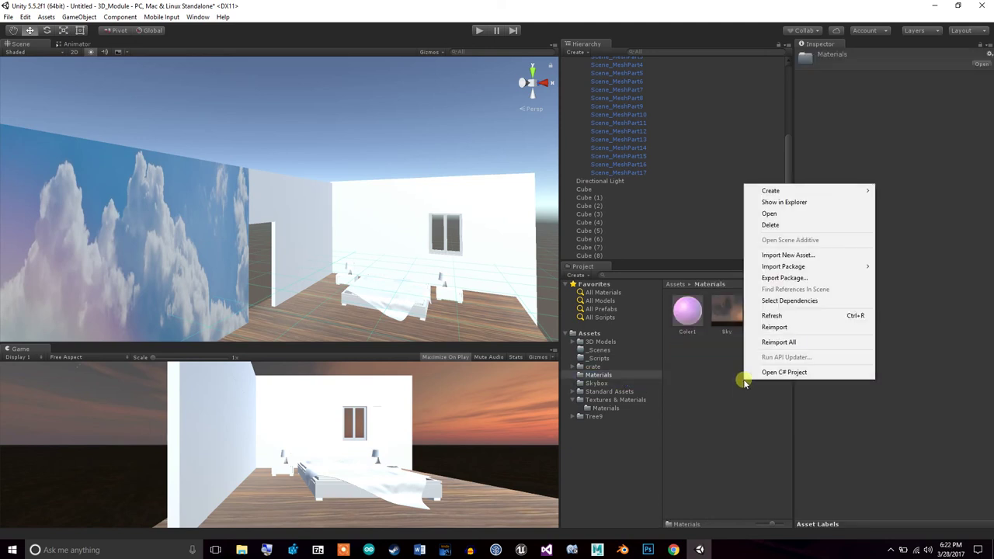
mouse_move(812, 190)
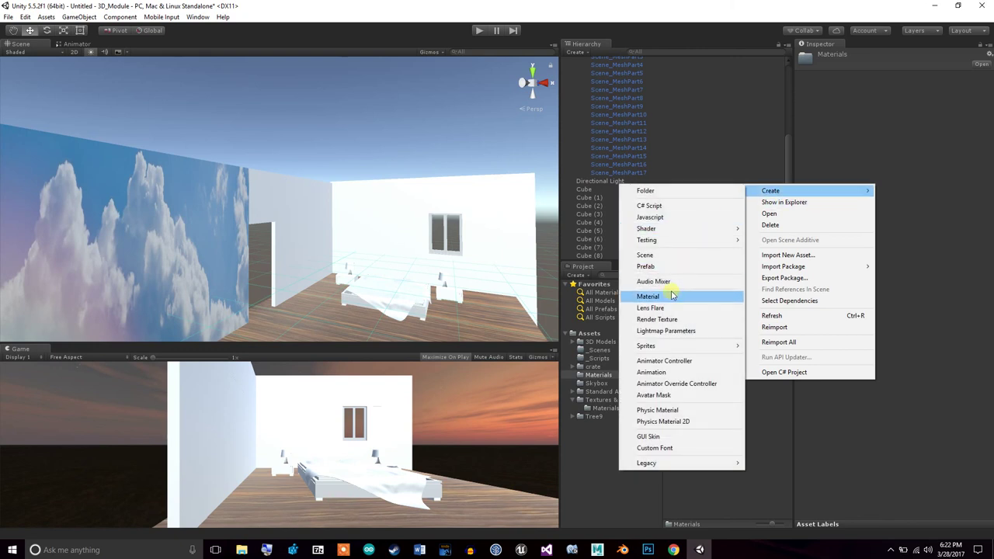
click(694, 295)
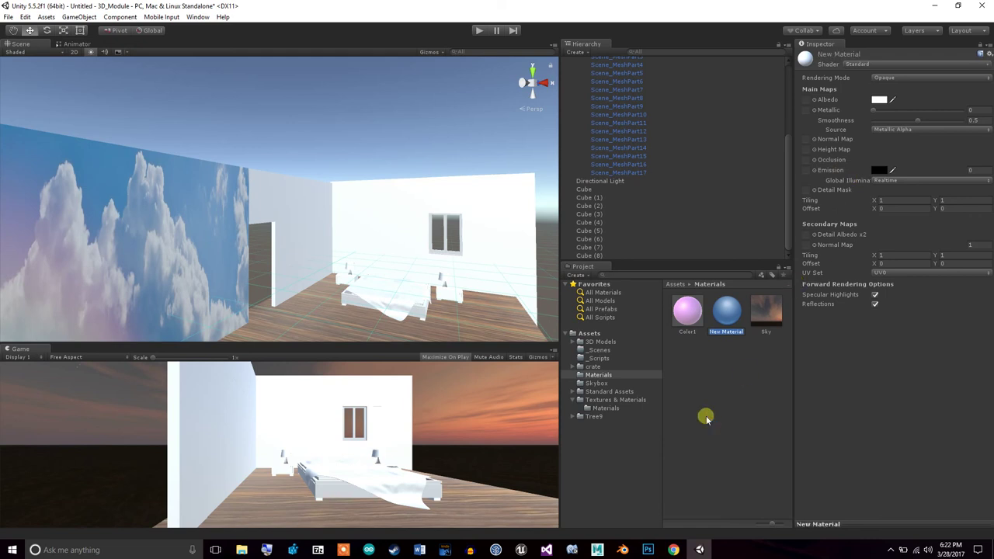
Delete the New Material, confirming the deletion, and select Color1
click(728, 318)
right_click(727, 318)
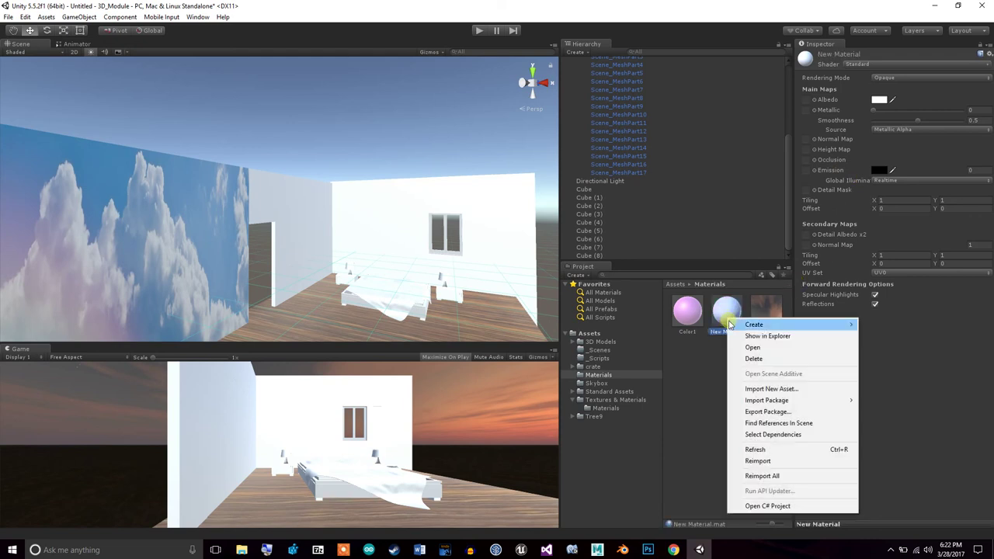
click(751, 363)
click(536, 294)
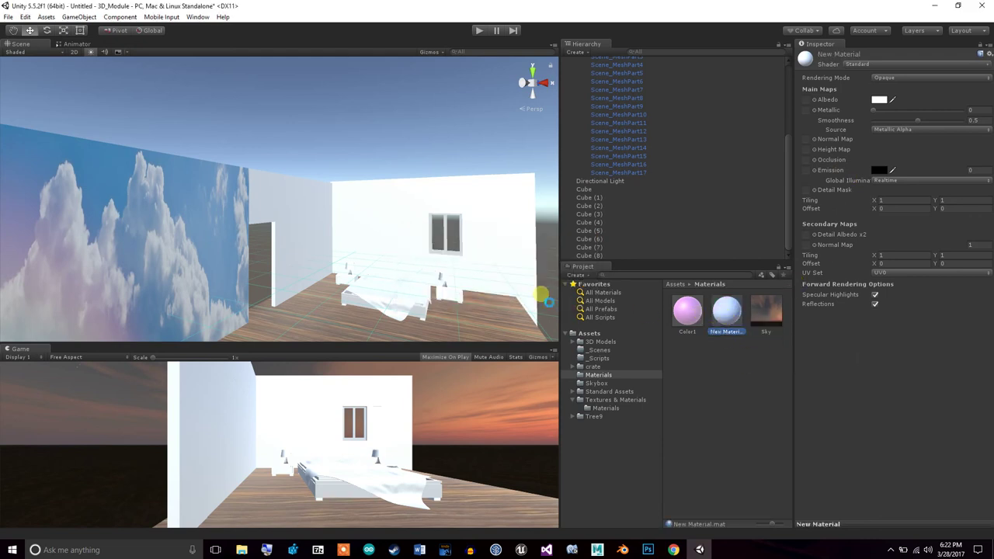
click(688, 311)
Set Color1's albedo to purple 8D39B6 and drag the material onto the left wall
click(882, 100)
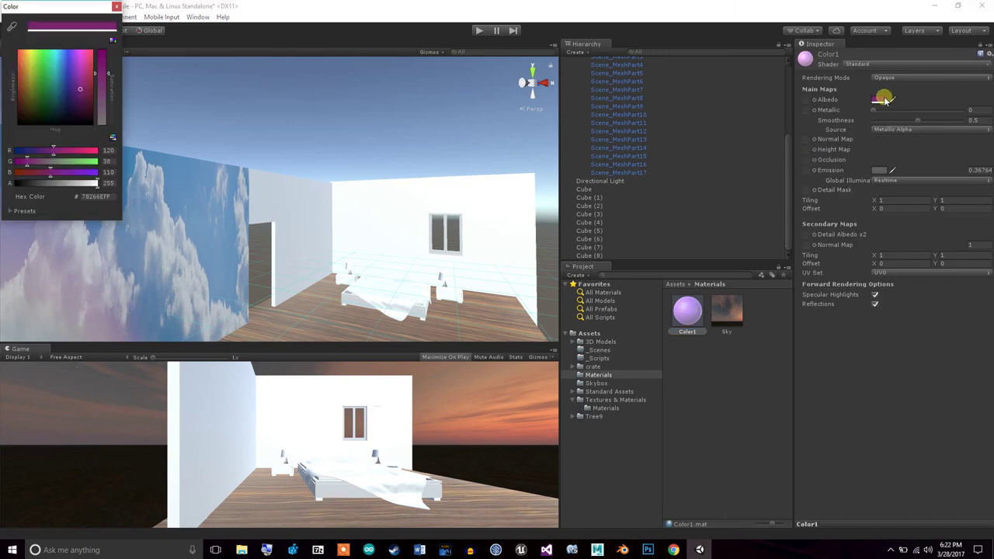
click(75, 76)
drag(75, 76, 75, 72)
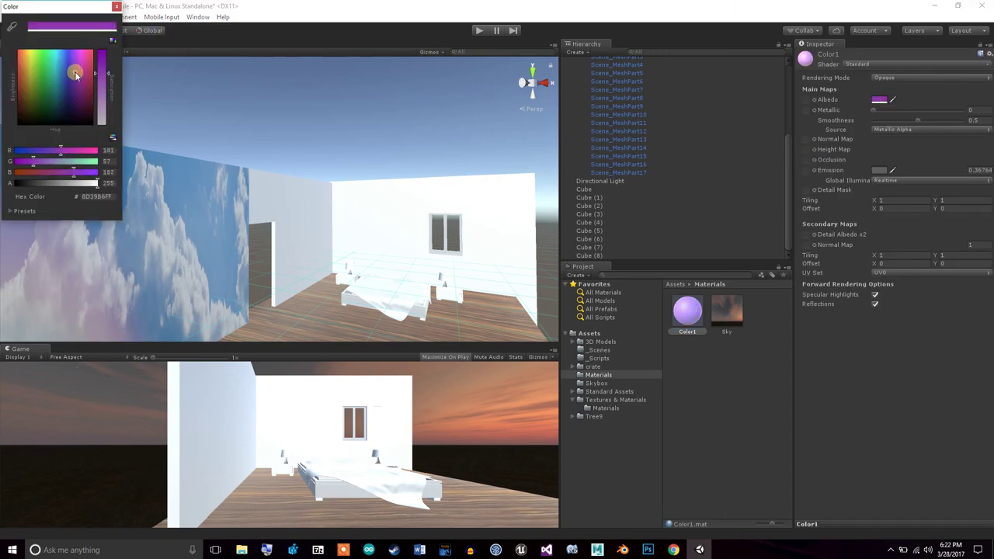
click(117, 7)
drag(688, 313, 257, 221)
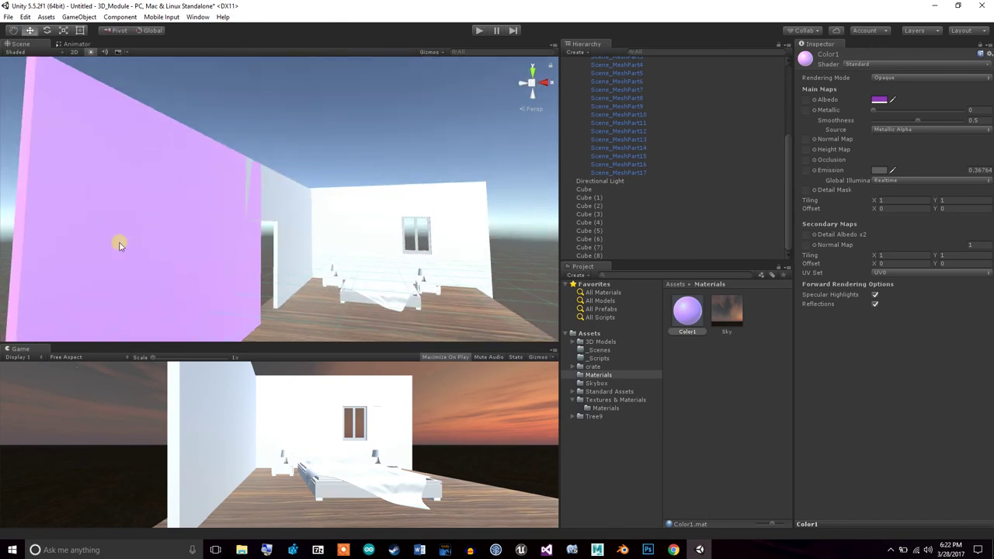
Select the pink wall, inspect Clouds_Wallpaper_1's texture settings, and preview it in Photos
click(200, 218)
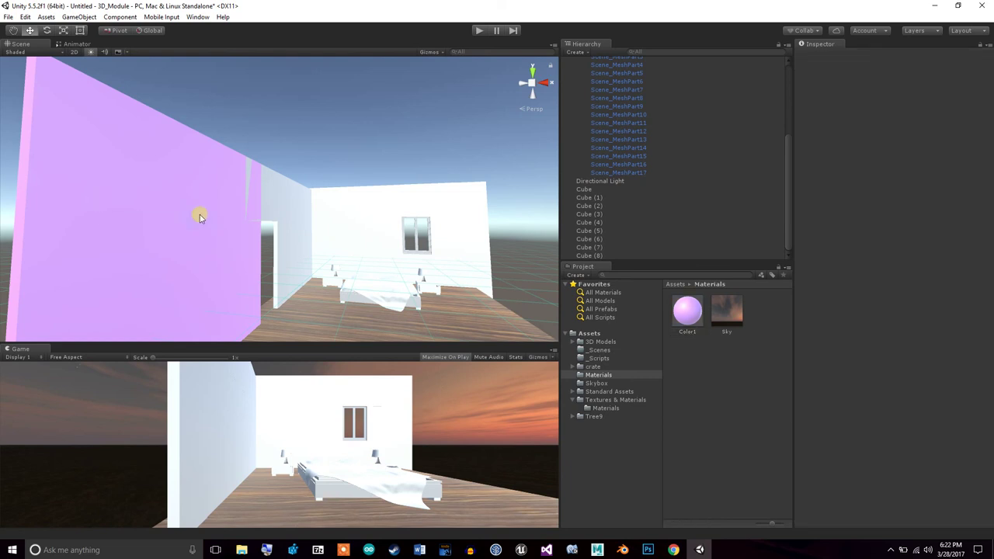
click(157, 244)
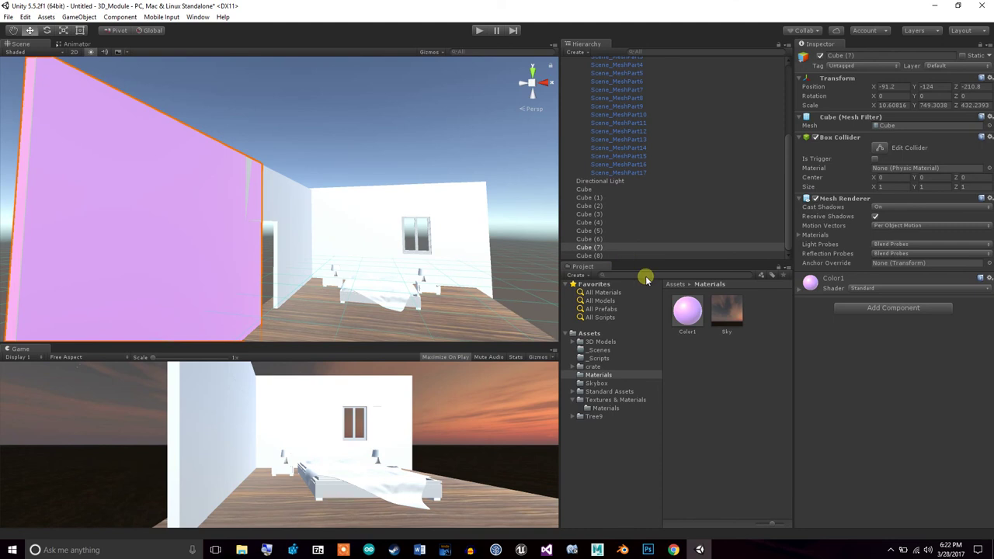
click(625, 399)
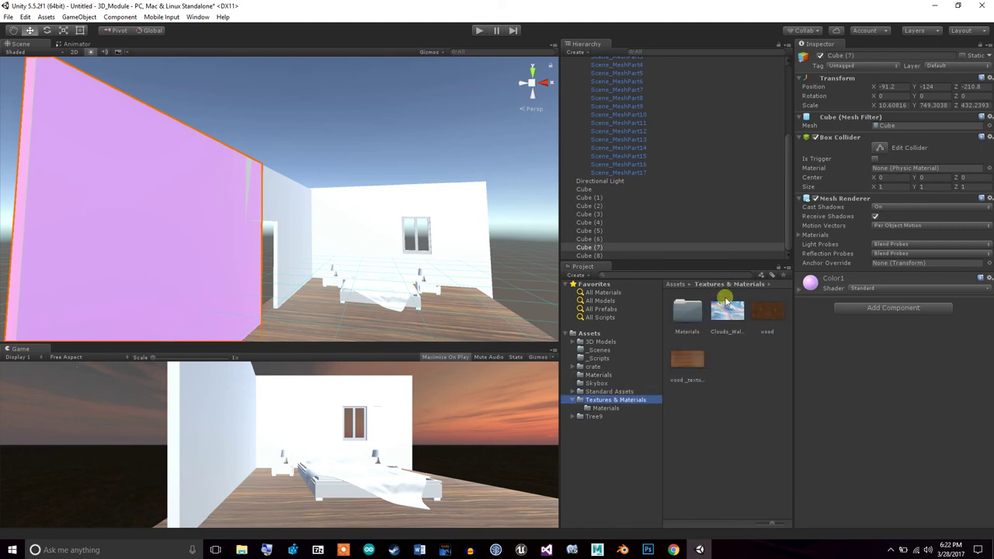
click(728, 309)
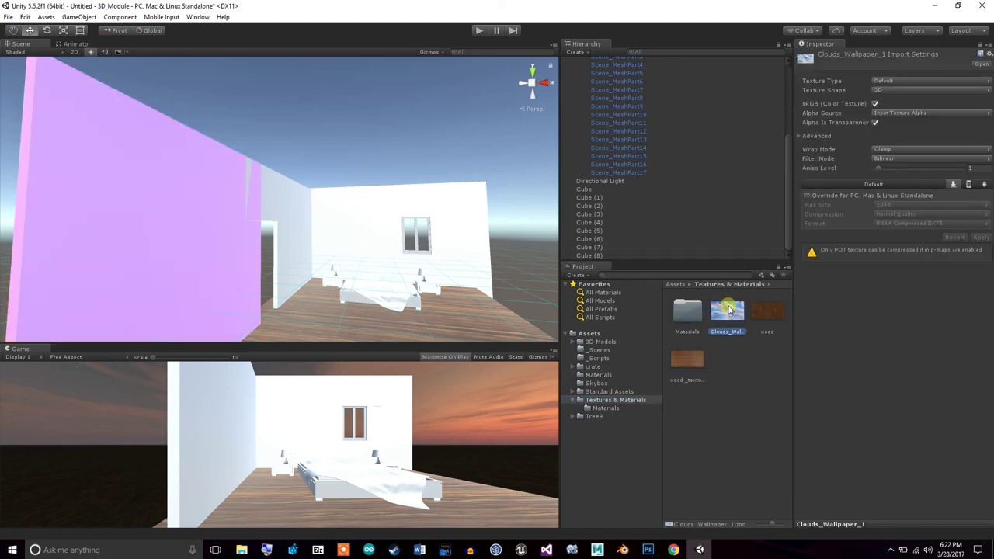
click(878, 90)
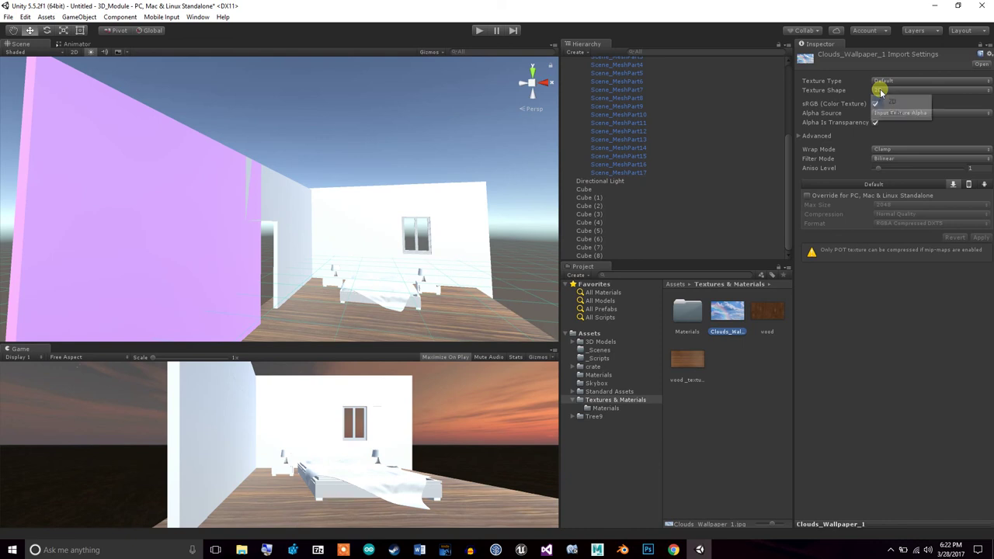
click(819, 396)
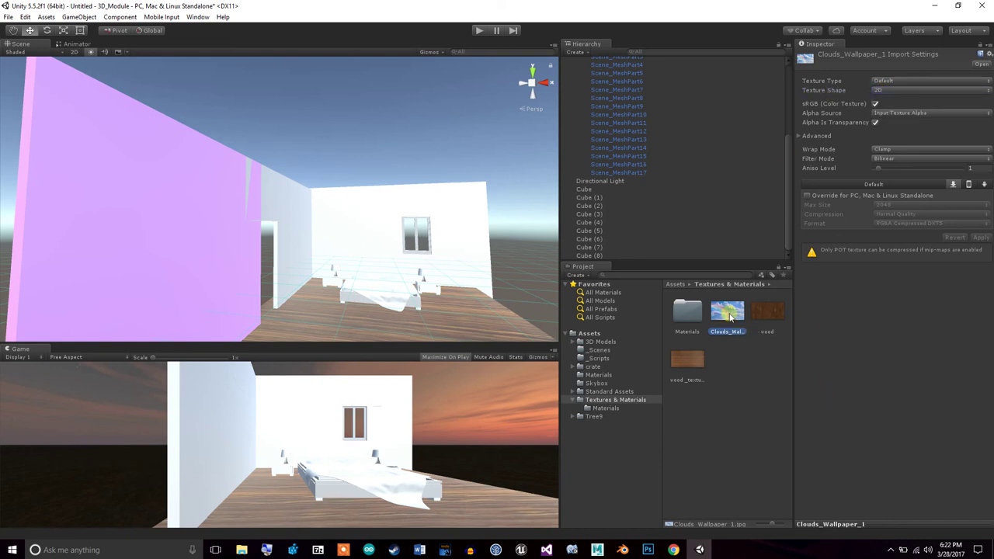
double_click(728, 312)
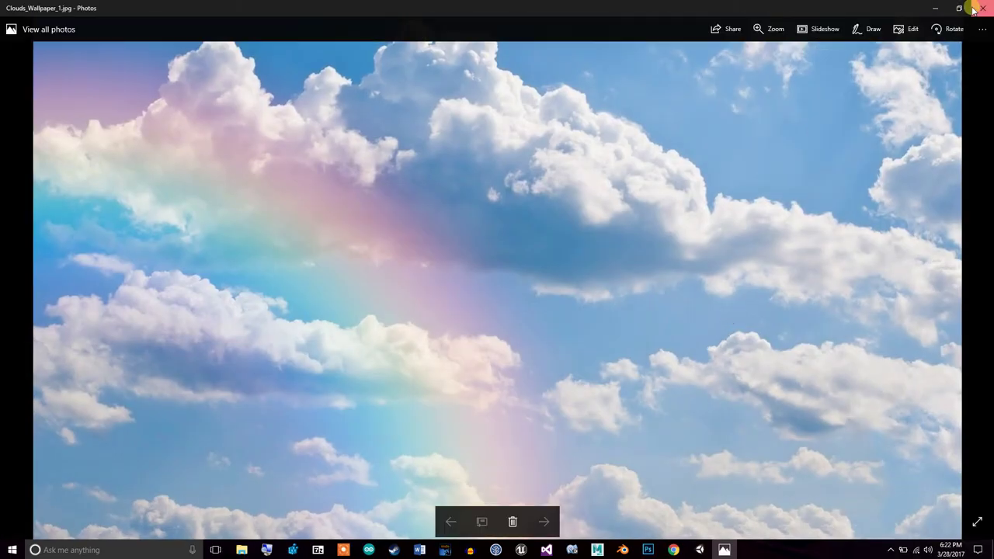
click(980, 5)
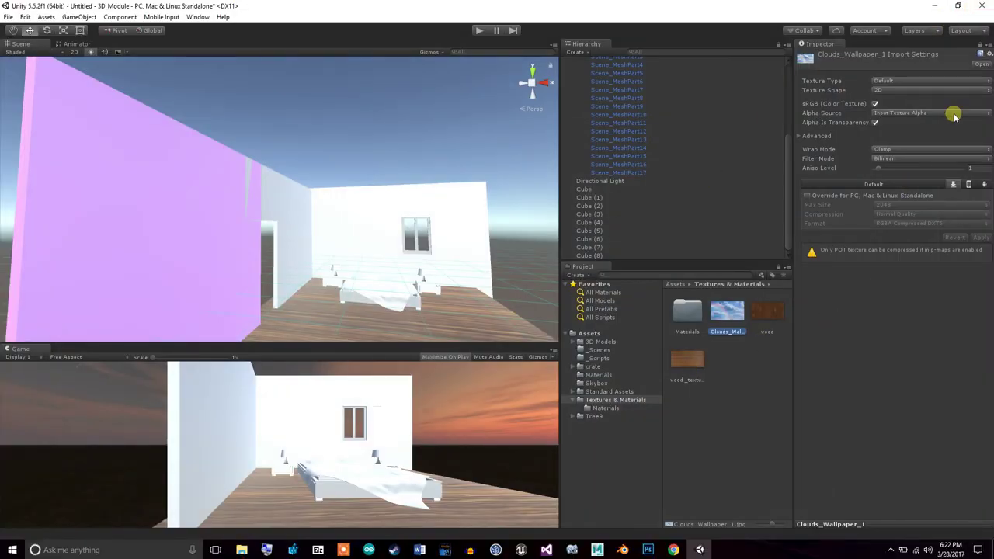
Reimport Clouds_Wallpaper_1 as a Sprite (2D and UI) with Clamp wrap, then drop it into the scene
click(947, 149)
click(925, 339)
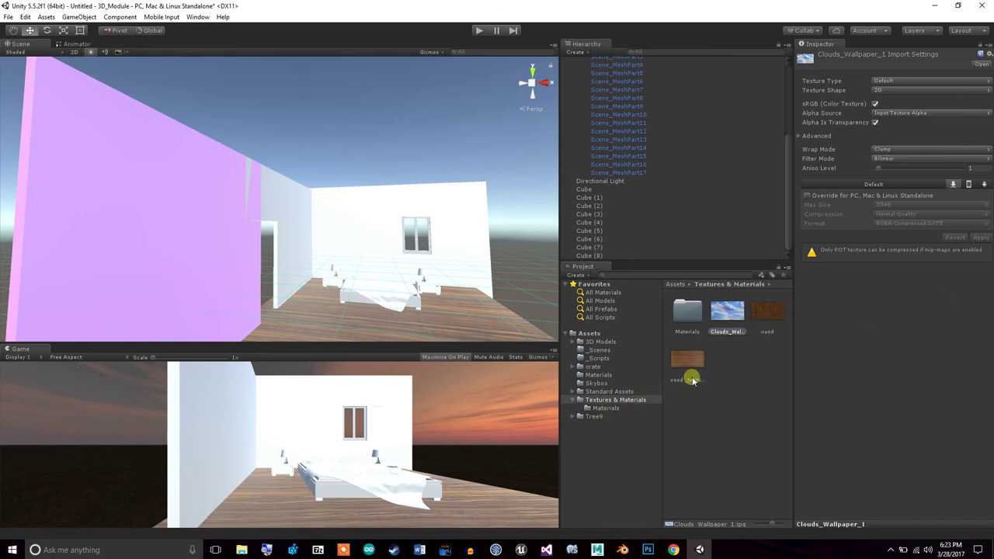
right_click(723, 313)
click(980, 300)
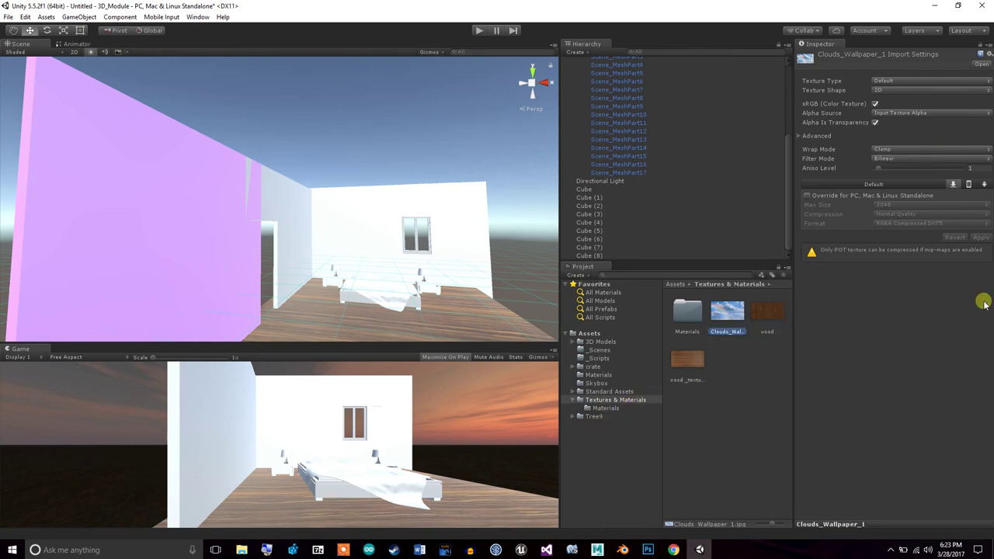
click(914, 81)
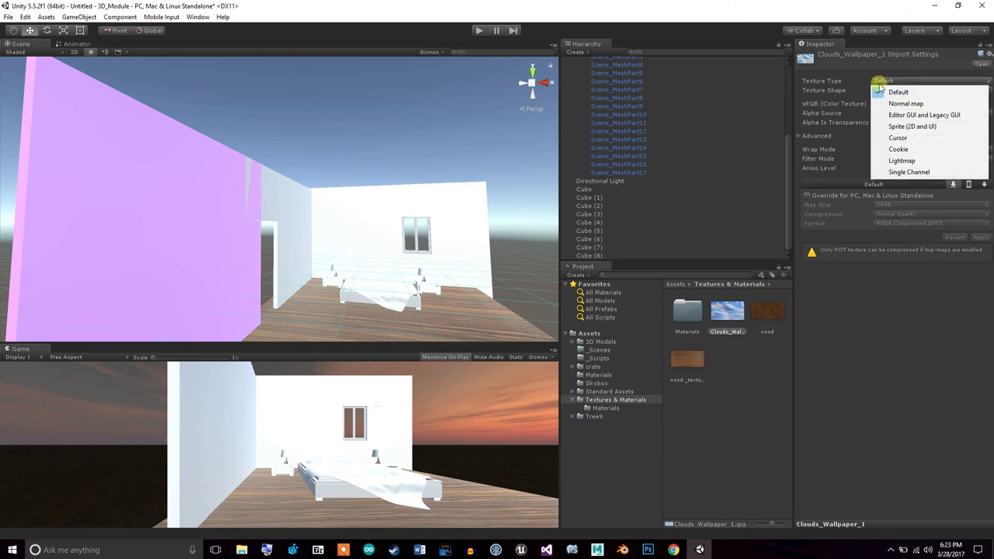
click(903, 128)
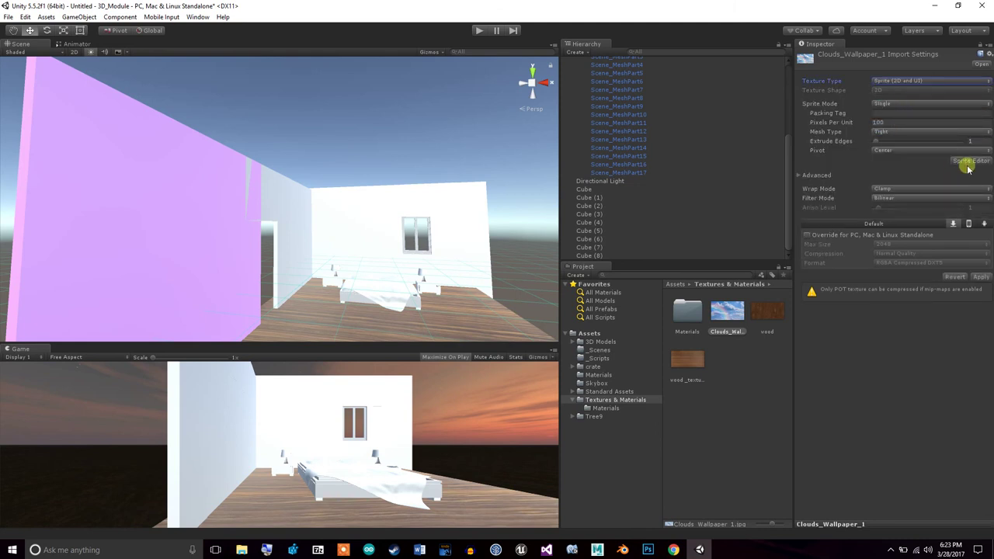
click(982, 278)
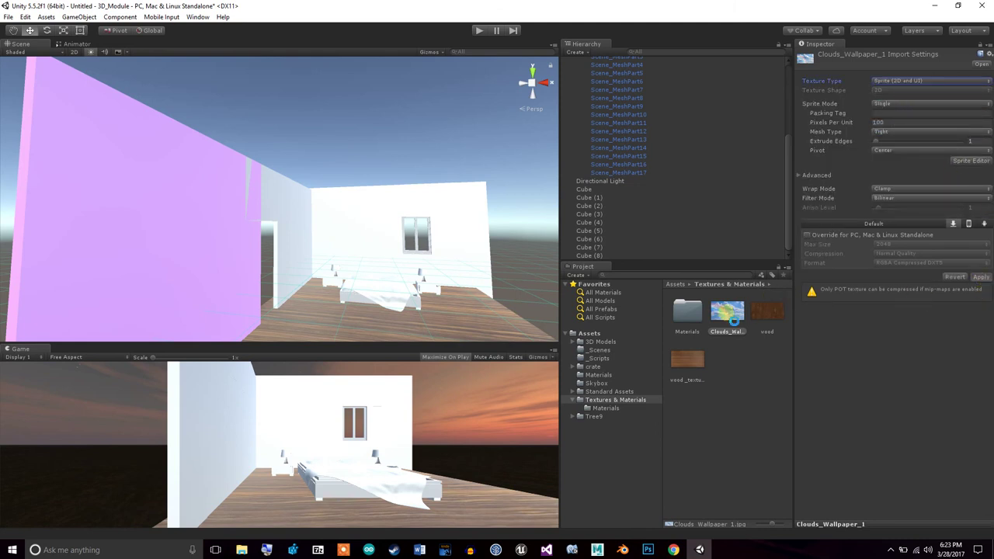
drag(726, 317, 353, 165)
click(46, 30)
Add the cloud sprite to the scene and adjust its Y rotation in the Inspector
drag(337, 151, 377, 156)
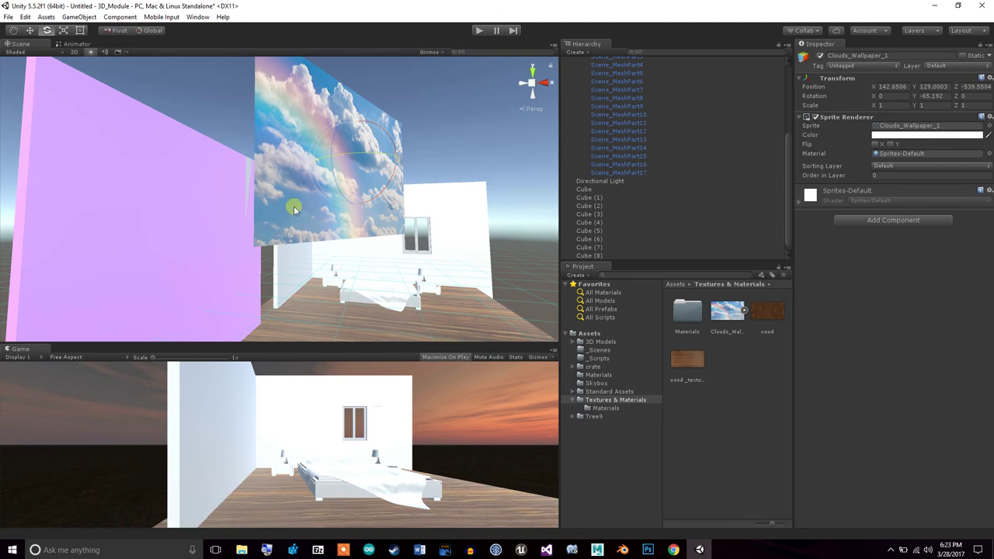
click(155, 235)
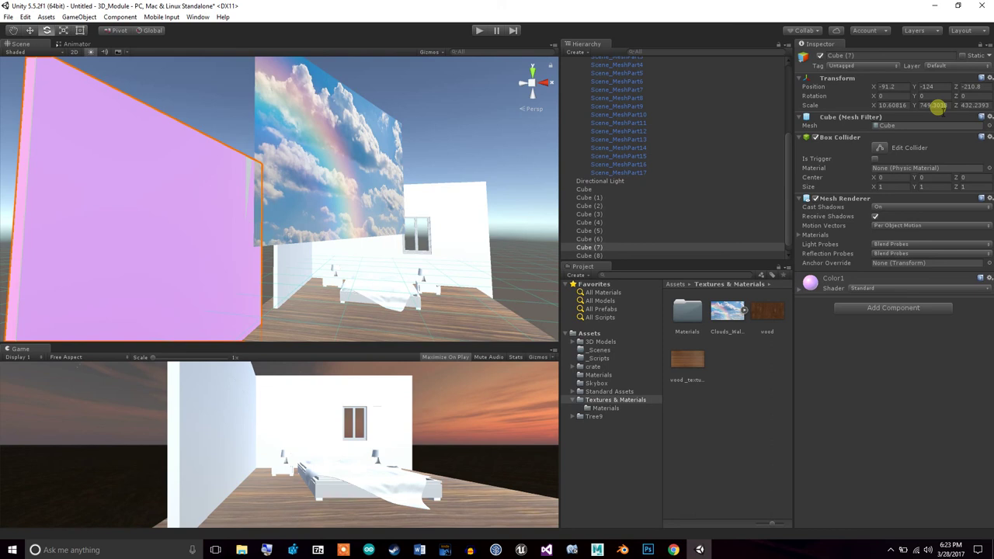
click(790, 228)
drag(727, 310, 601, 254)
click(928, 97)
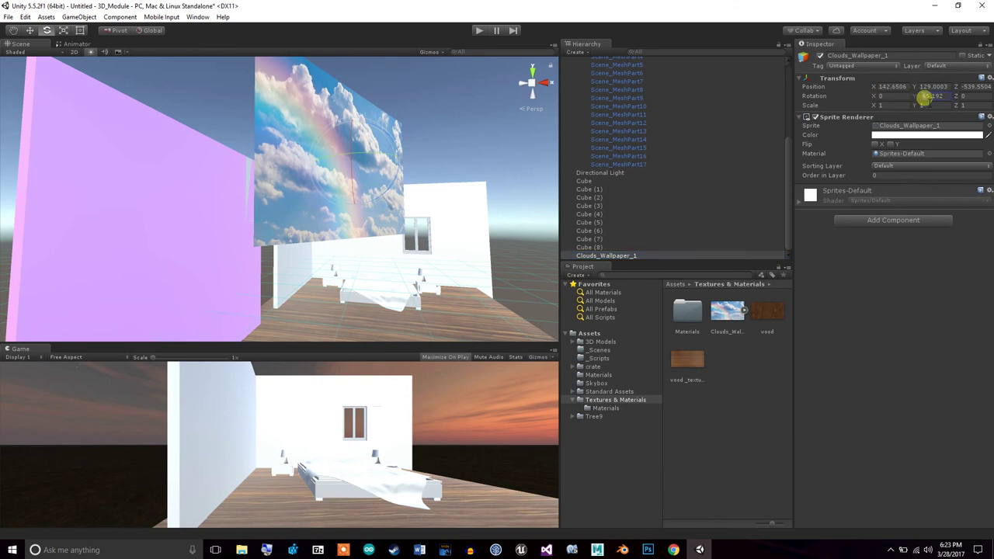
key(Return)
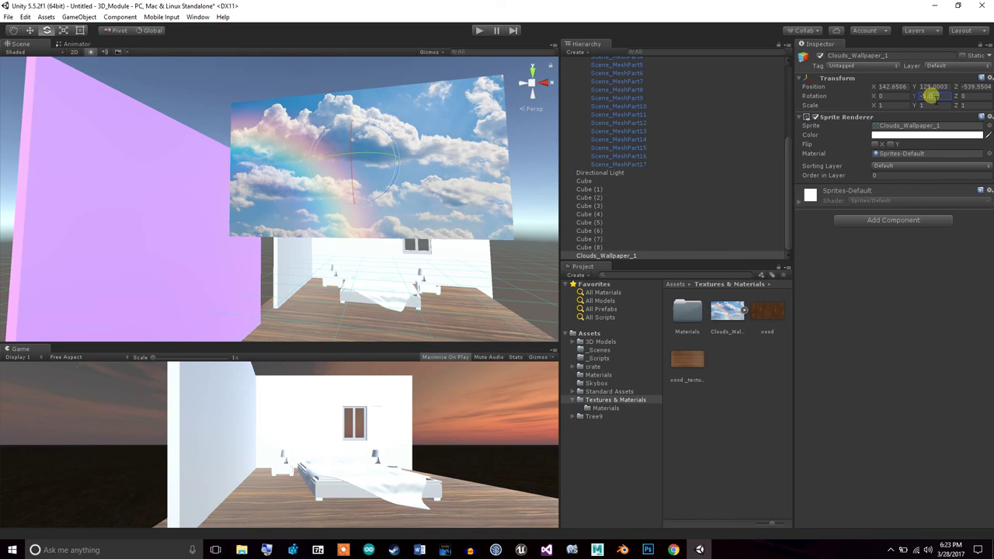
click(939, 98)
text(0)
key(Return)
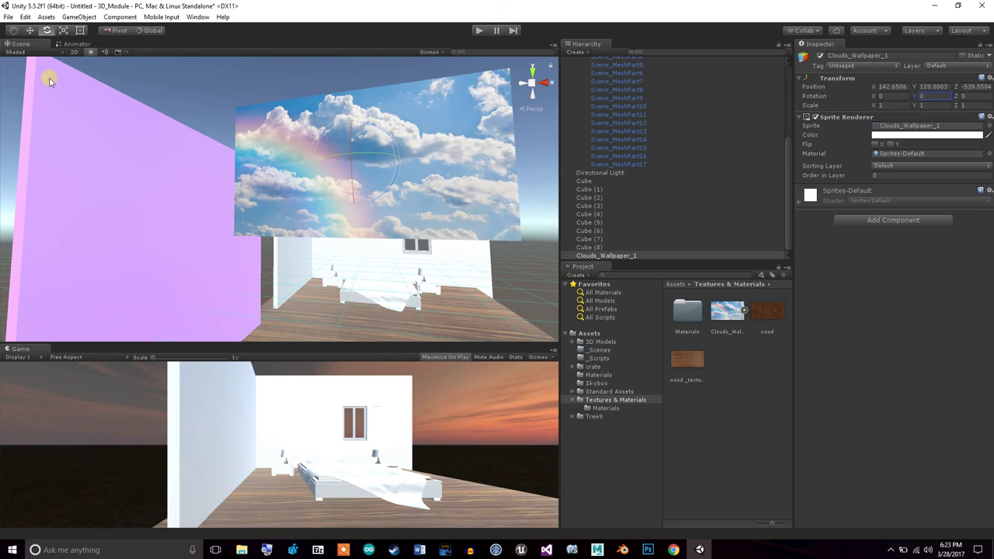
Move the sprite toward the pink wall to X 130.44, undoing the stray 90° Z tilt
click(30, 30)
drag(395, 161, 195, 163)
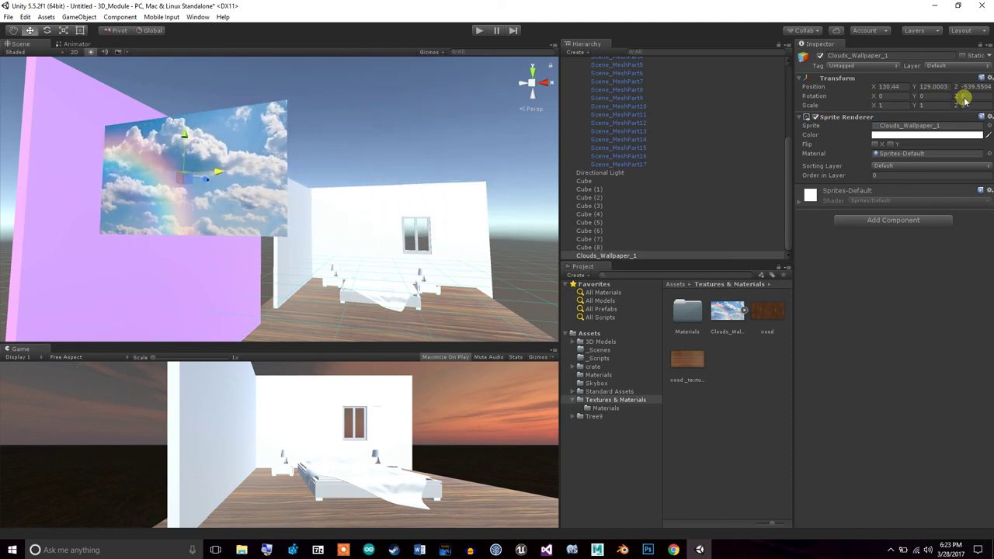
text(90)
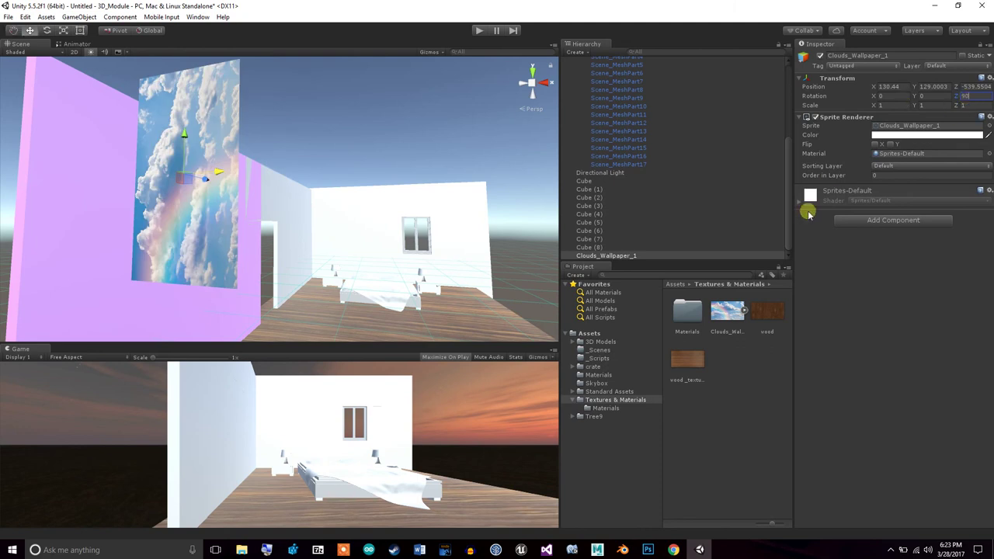
click(467, 260)
key(ctrl+z)
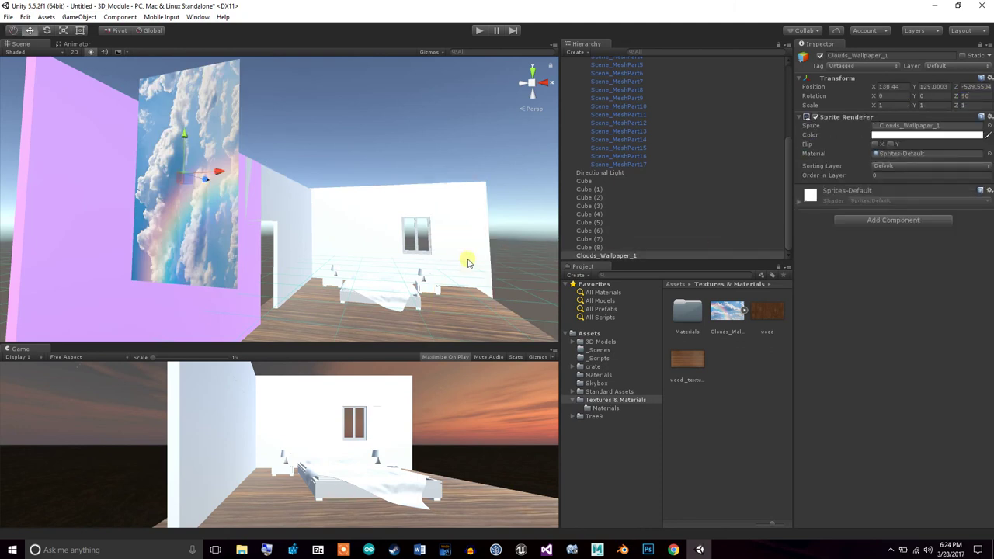
key(ctrl+z)
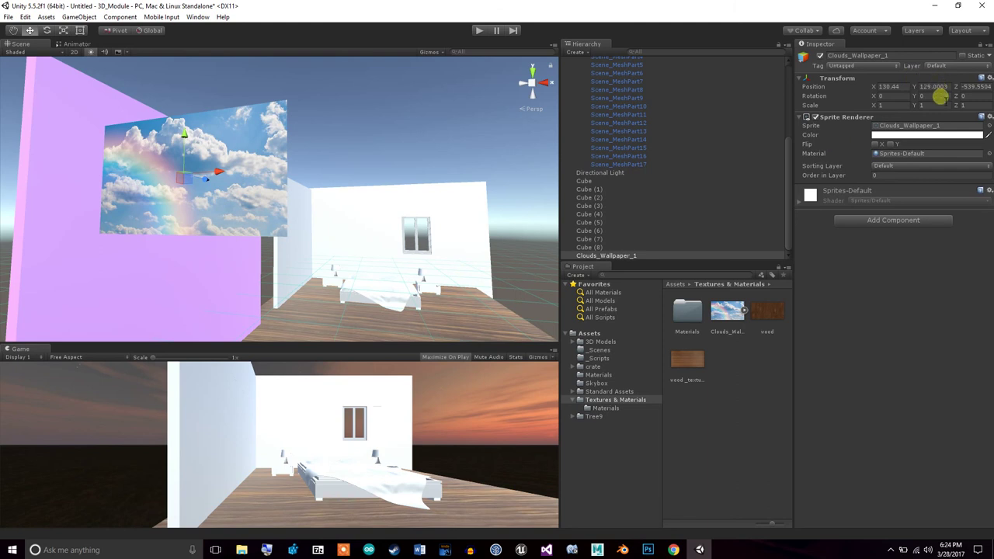
text(90)
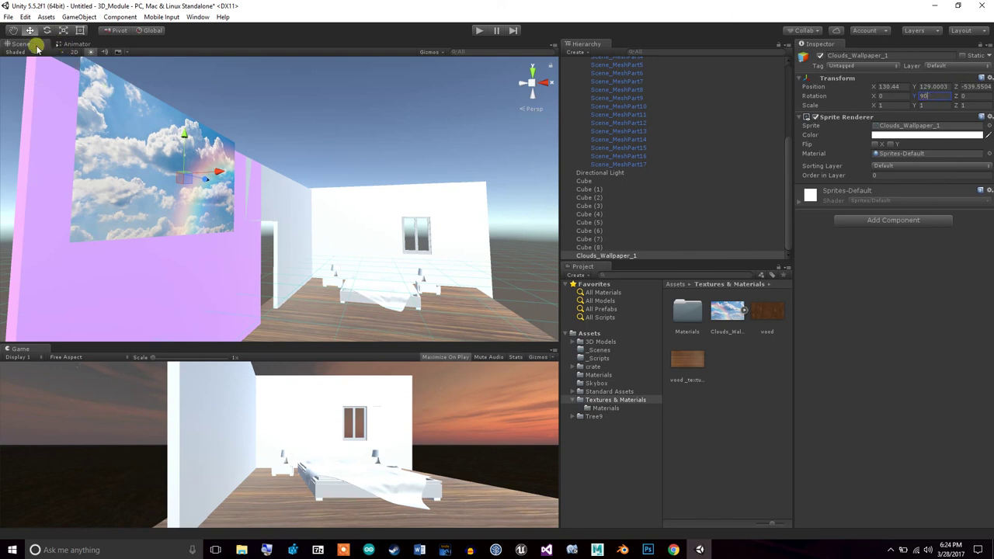
alt+drag(172, 193, 157, 209)
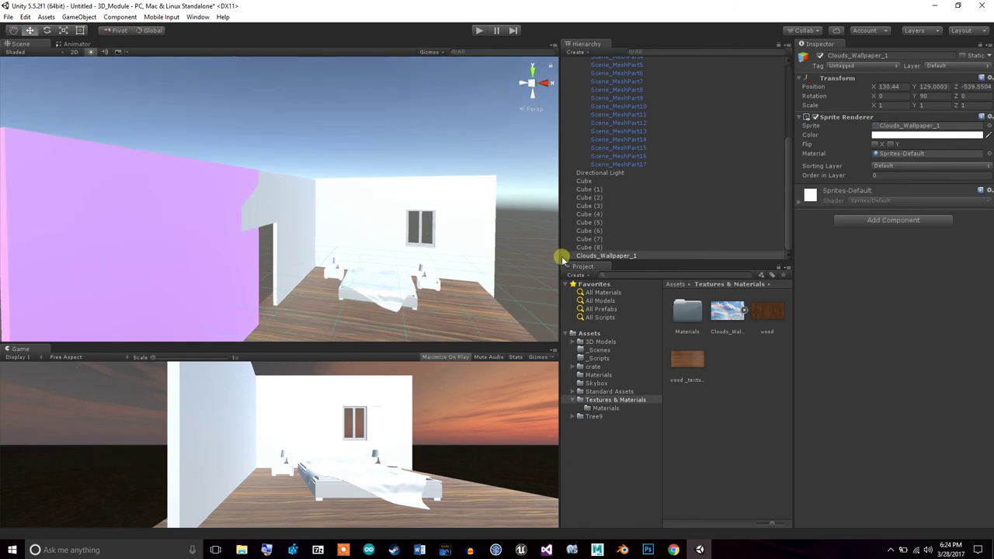
Frame the cloud wallpaper and slide it left along the purple wall
double_click(591, 256)
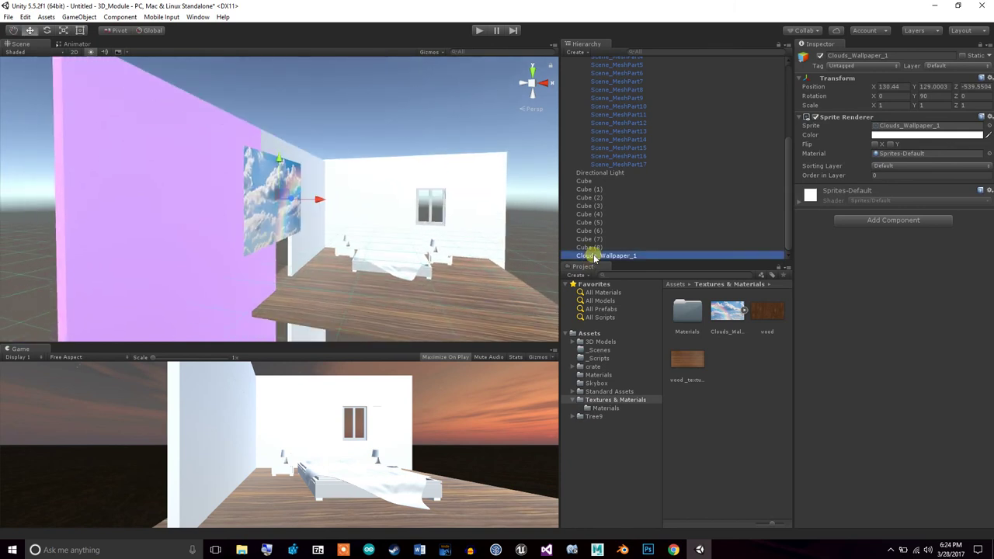
alt+drag(408, 252, 226, 119)
click(226, 119)
click(152, 195)
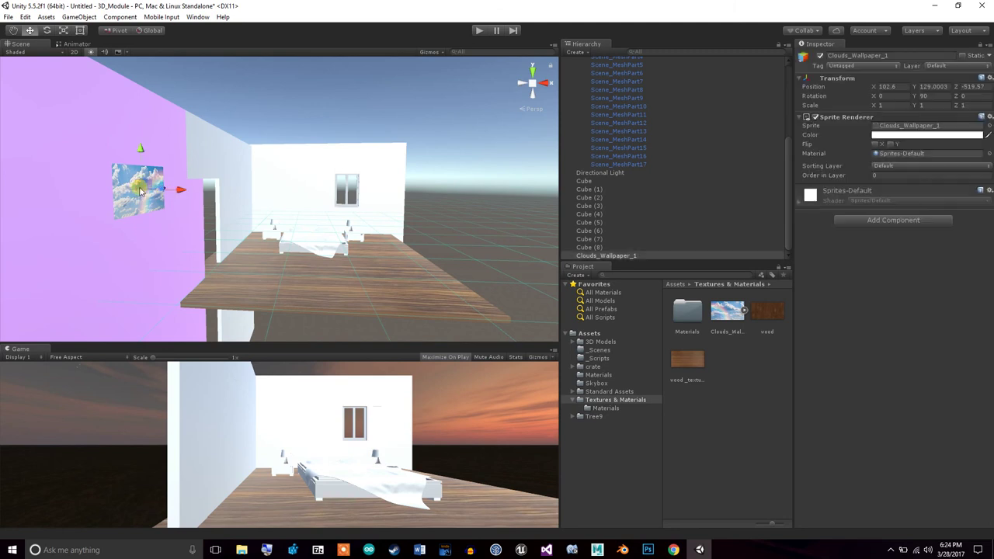
drag(178, 190, 49, 199)
click(122, 184)
Slide the wallpaper across the purple wall to X 2.7, Z -422.6
alt+drag(278, 257, 214, 252)
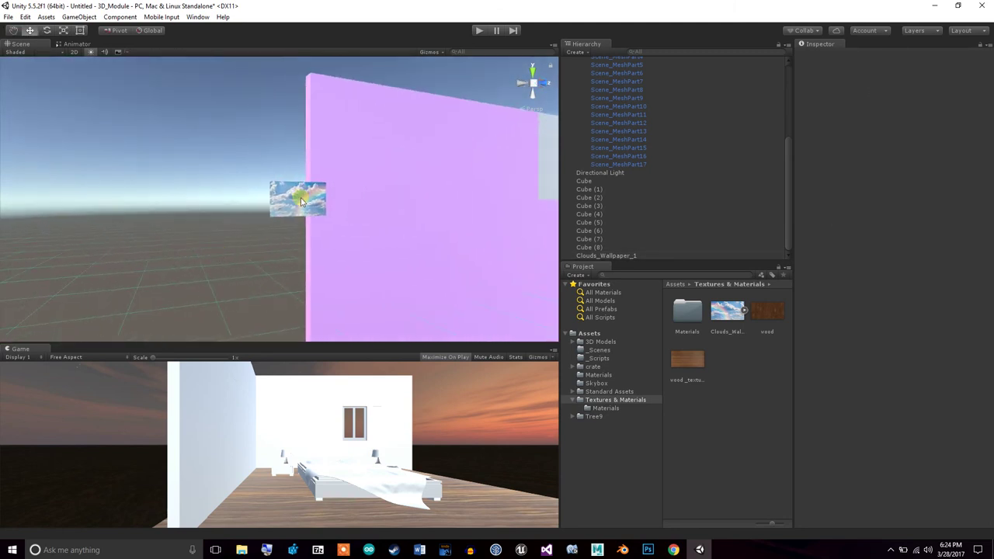
click(308, 191)
drag(334, 200, 553, 199)
mouse_move(490, 287)
alt+mouse_down()
mouse_move(506, 271)
mouse_move(331, 206)
mouse_move(299, 175)
mouse_move(226, 172)
mouse_move(396, 191)
mouse_move(395, 207)
mouse_move(481, 271)
alt+mouse_up()
click(414, 114)
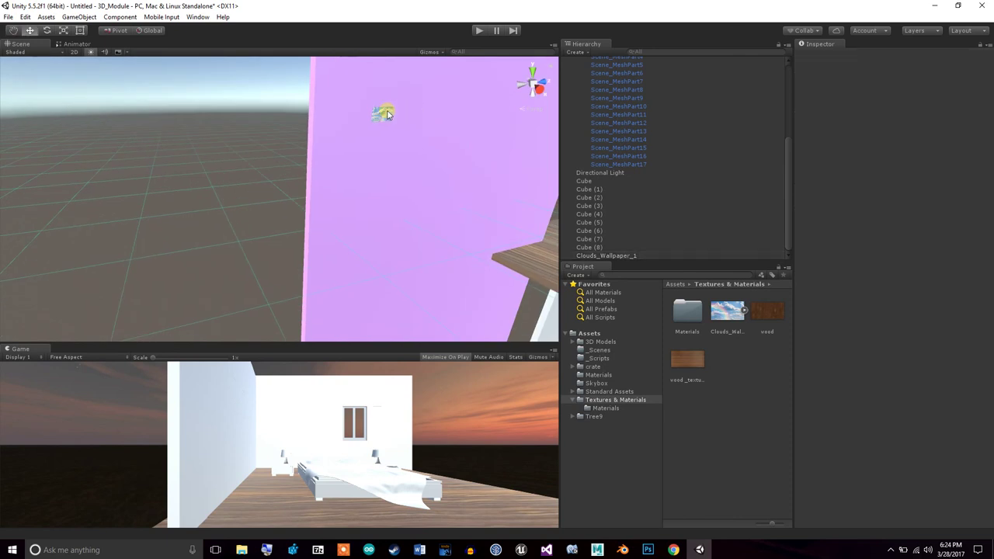
click(383, 115)
key(r)
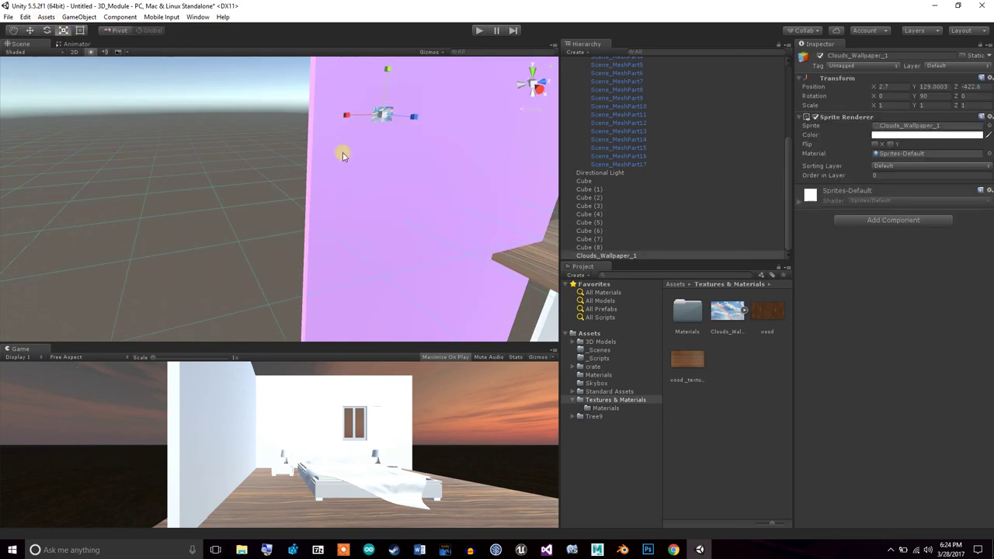
Scale the cloud wallpaper to 9.155 and move it against the purple wall at X -85.3, Z -315.5
drag(383, 115, 545, 281)
alt+drag(490, 235, 499, 197)
click(29, 30)
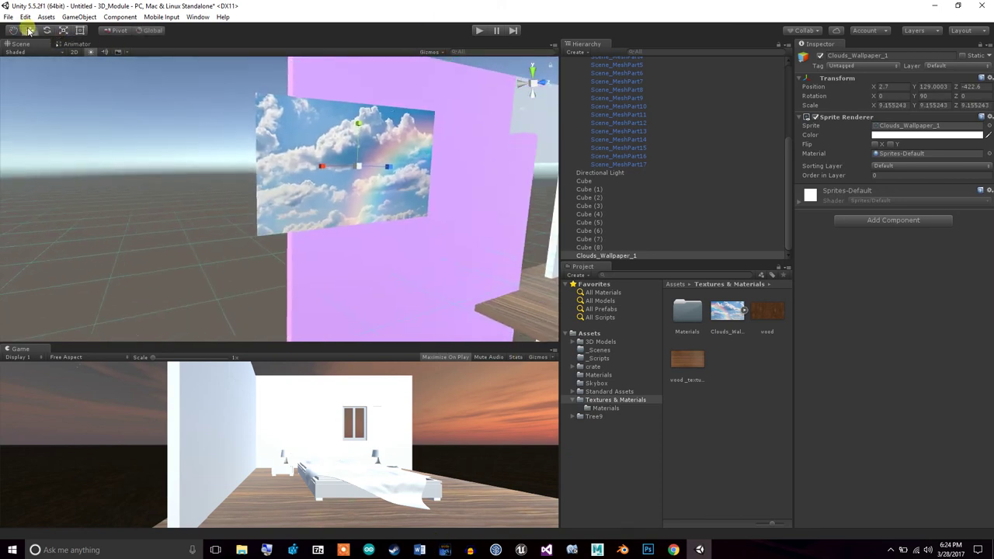
alt+drag(386, 171, 534, 88)
alt+drag(385, 219, 532, 193)
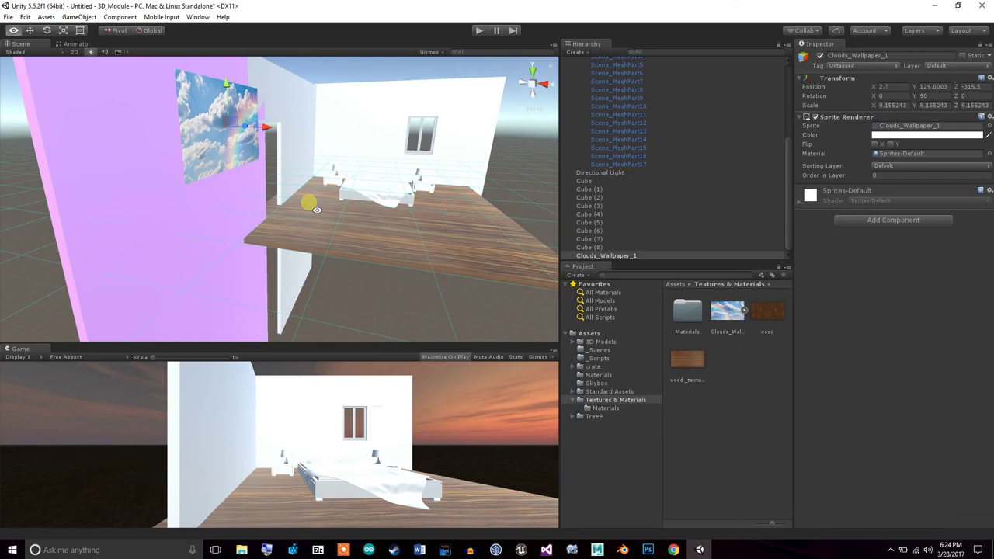
alt+drag(313, 200, 348, 195)
click(14, 30)
drag(189, 146, 565, 174)
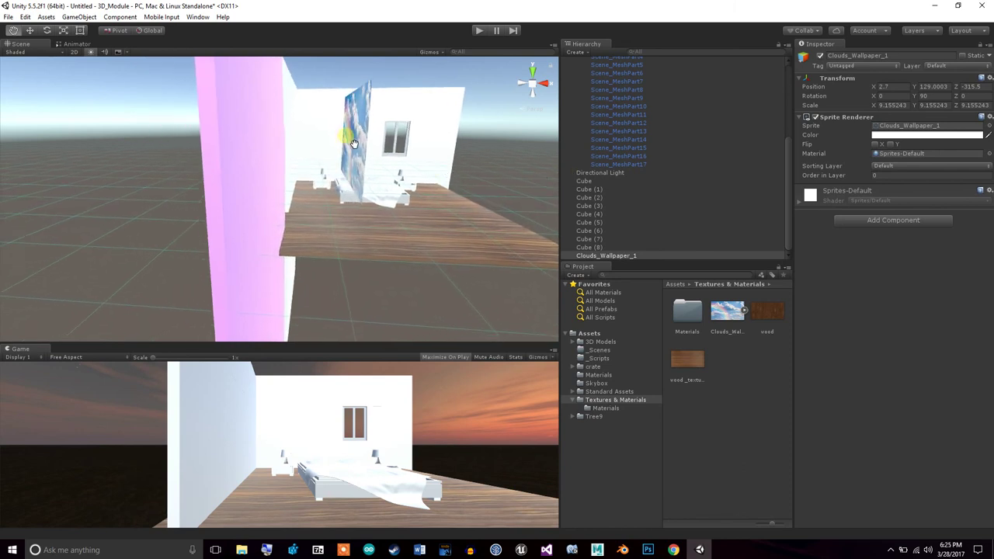
click(29, 31)
drag(390, 139, 293, 145)
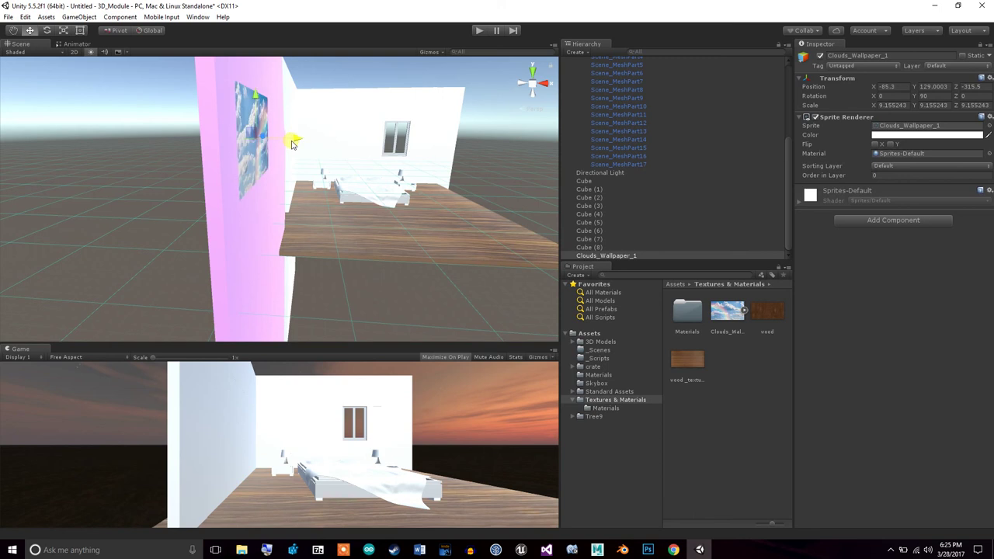
right_drag(406, 231, 288, 204)
click(14, 31)
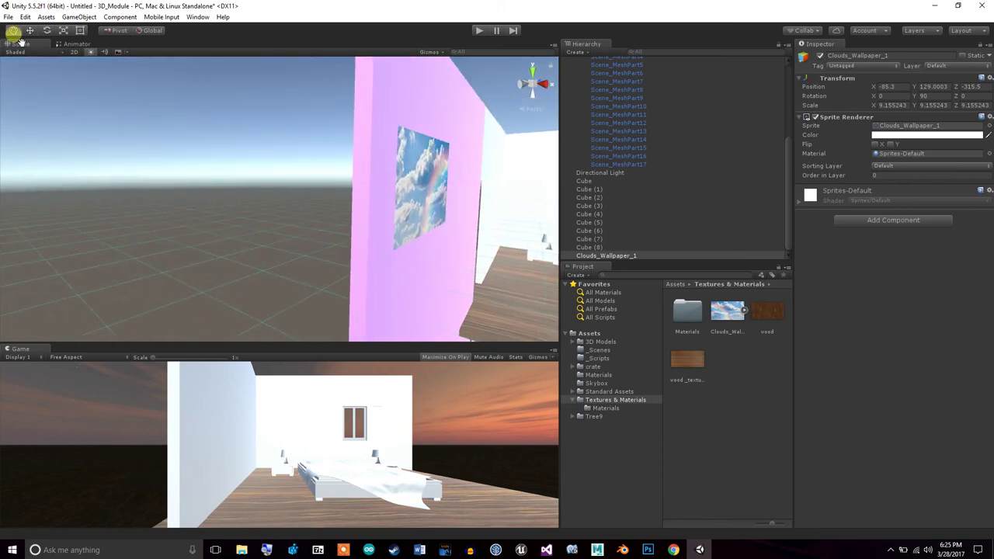
drag(479, 254, 157, 186)
drag(388, 242, 166, 202)
drag(410, 269, 238, 211)
mouse_move(469, 231)
mouse_down()
mouse_move(262, 215)
mouse_move(184, 222)
mouse_up()
alt+drag(326, 175, 313, 138)
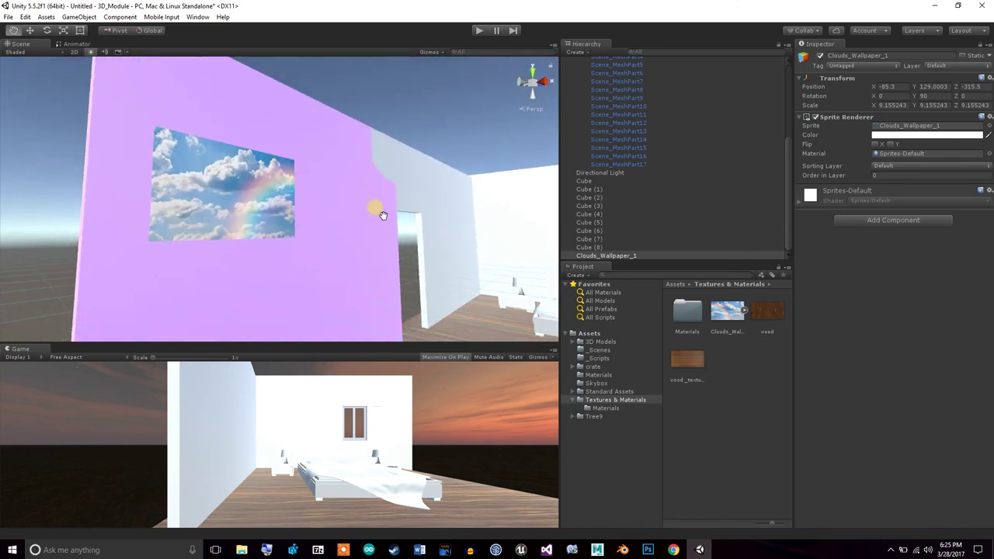
alt+drag(360, 230, 371, 237)
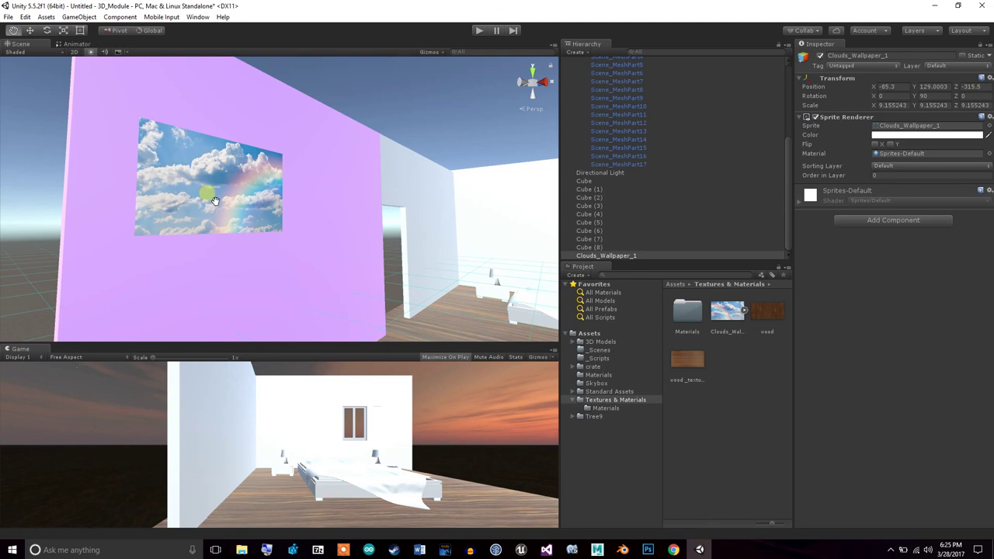
alt+drag(379, 279, 485, 288)
drag(792, 207, 792, 101)
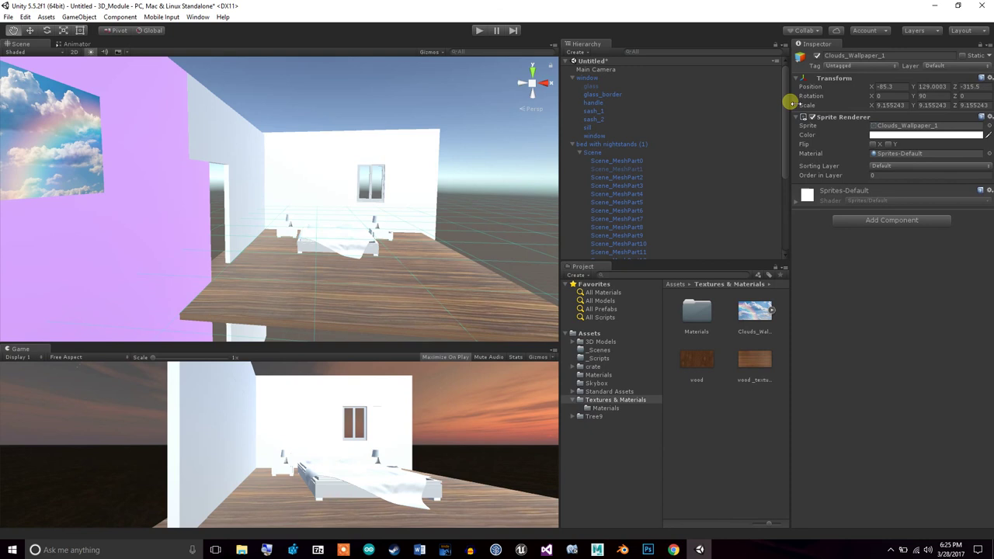
Collapse the 'window' and 'bed with nightstands (1)' groups in the Hierarchy, then look around the room
click(575, 79)
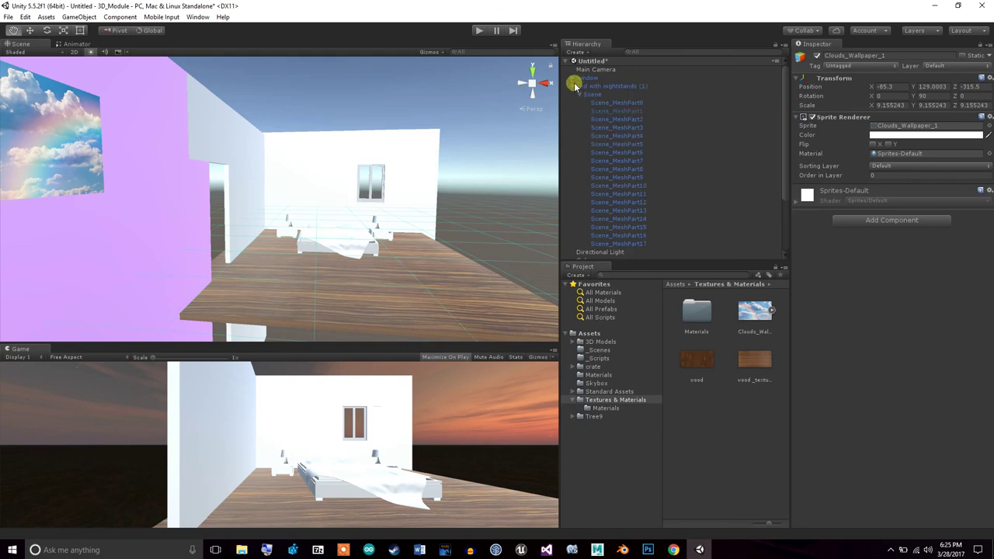
click(574, 87)
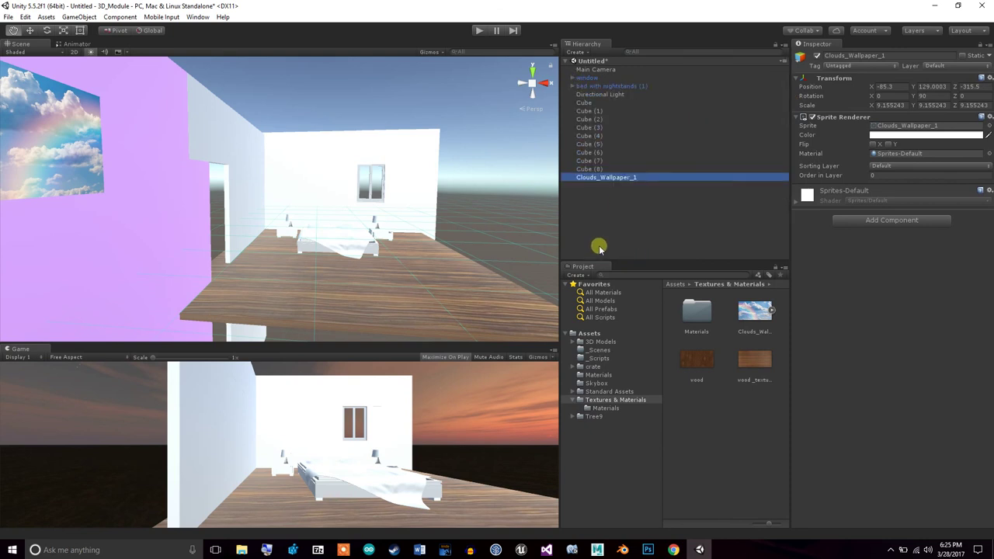
right_drag(428, 180, 457, 206)
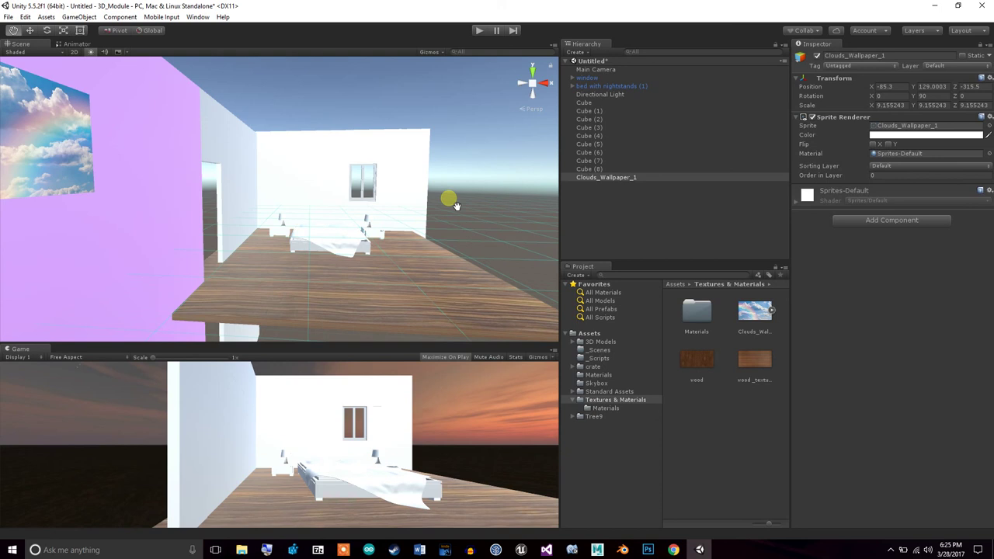
Select the Main Camera and frame it in the Scene view
double_click(598, 70)
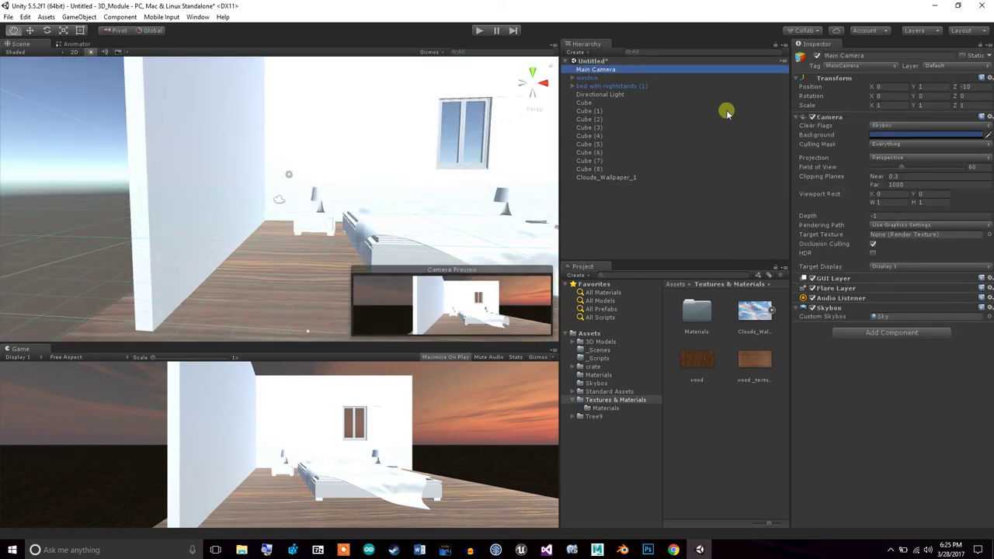
drag(596, 78, 601, 68)
double_click(611, 85)
double_click(598, 70)
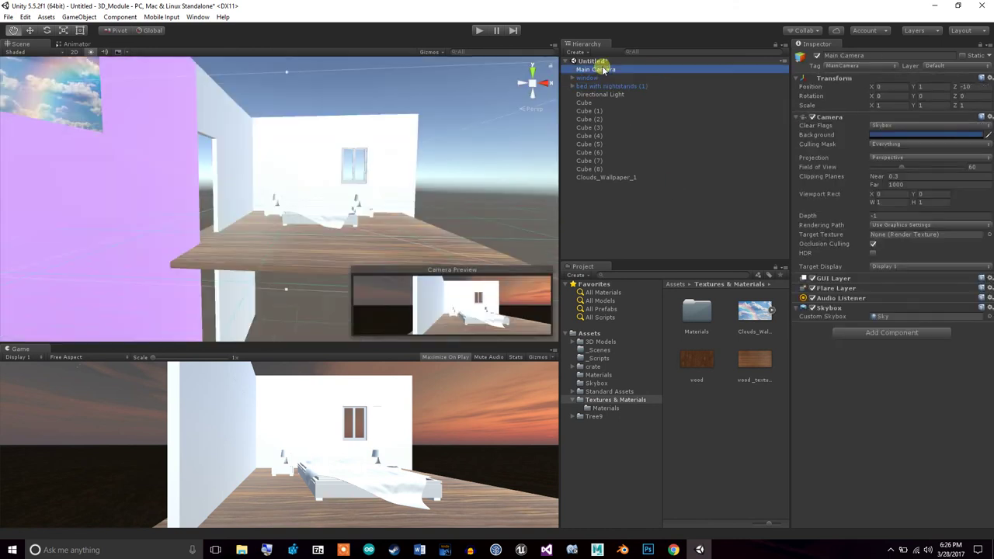
alt+drag(283, 198, 403, 195)
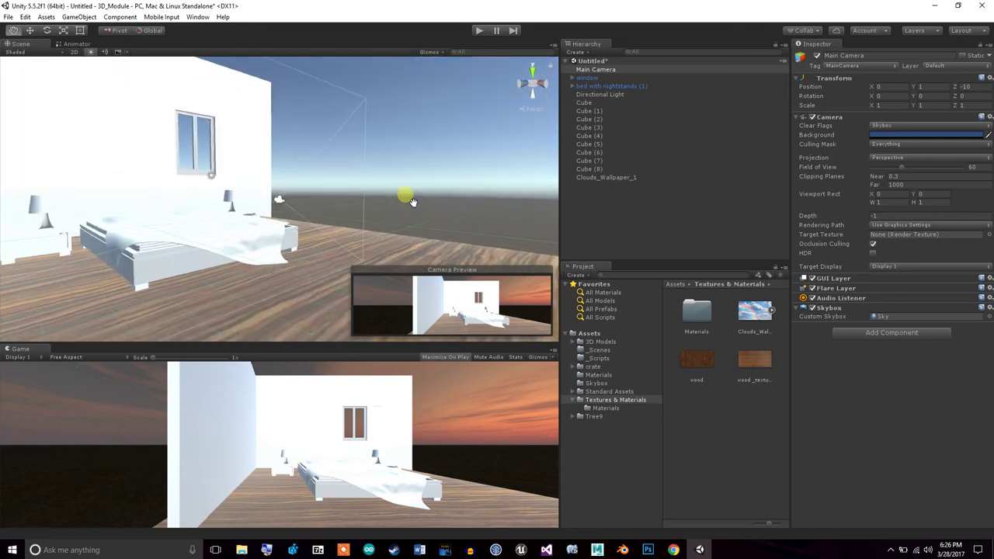
Move the Main Camera back and up to Y 27.37, Z -13.13
click(29, 31)
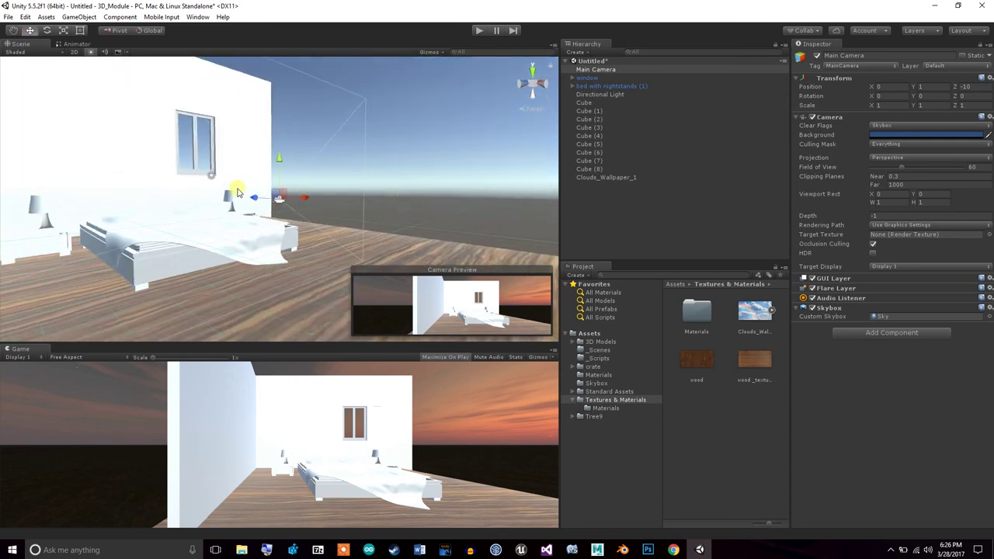
drag(254, 198, 284, 199)
drag(310, 166, 311, 339)
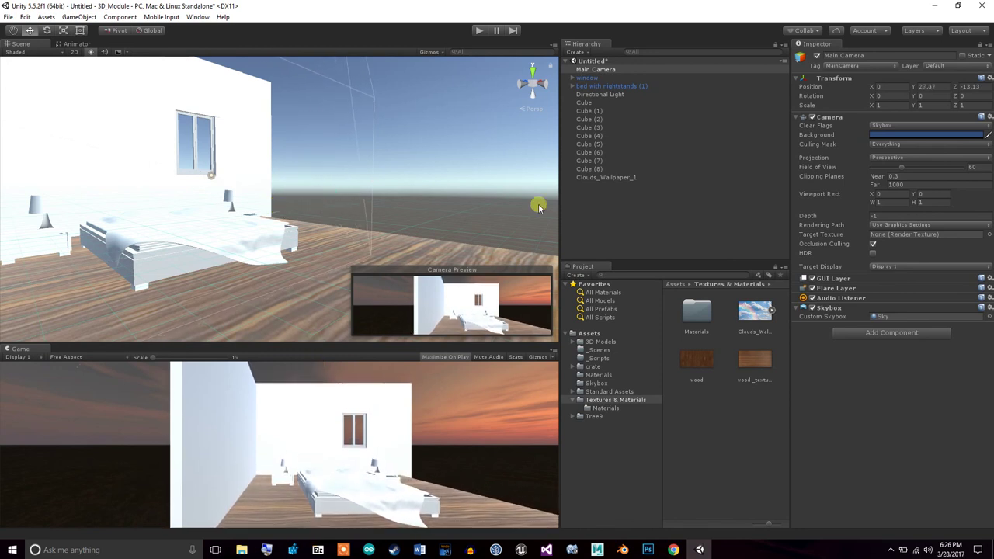
click(588, 85)
click(595, 70)
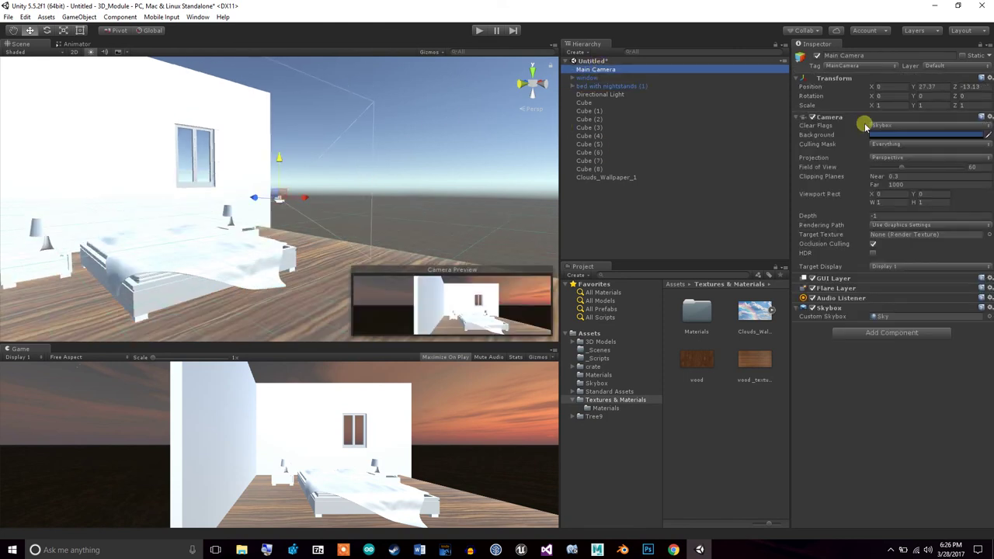
Tilt the Main Camera to X rotation 18.67 and raise it to Y 172.66 above the bed
drag(875, 99, 184, 249)
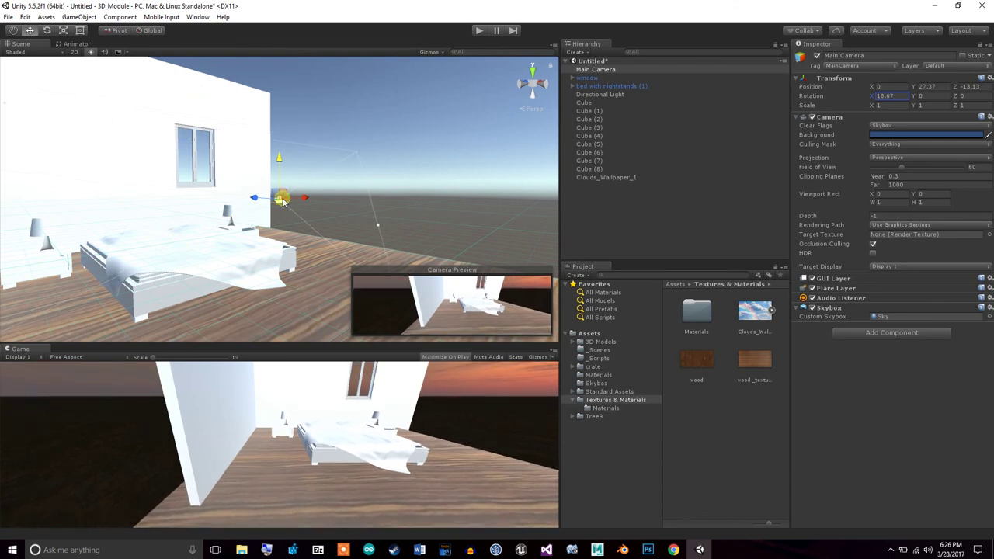
drag(278, 159, 305, 27)
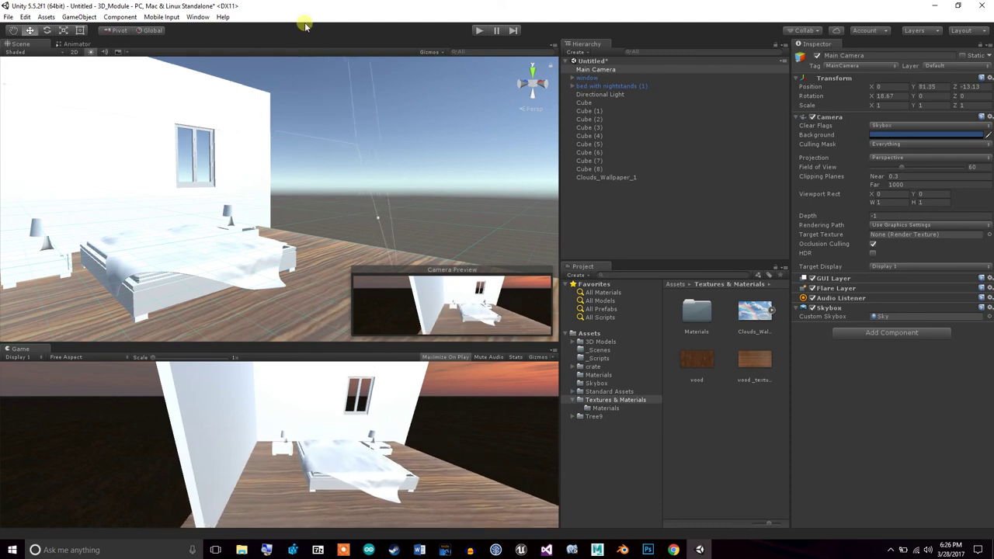
double_click(605, 94)
double_click(606, 85)
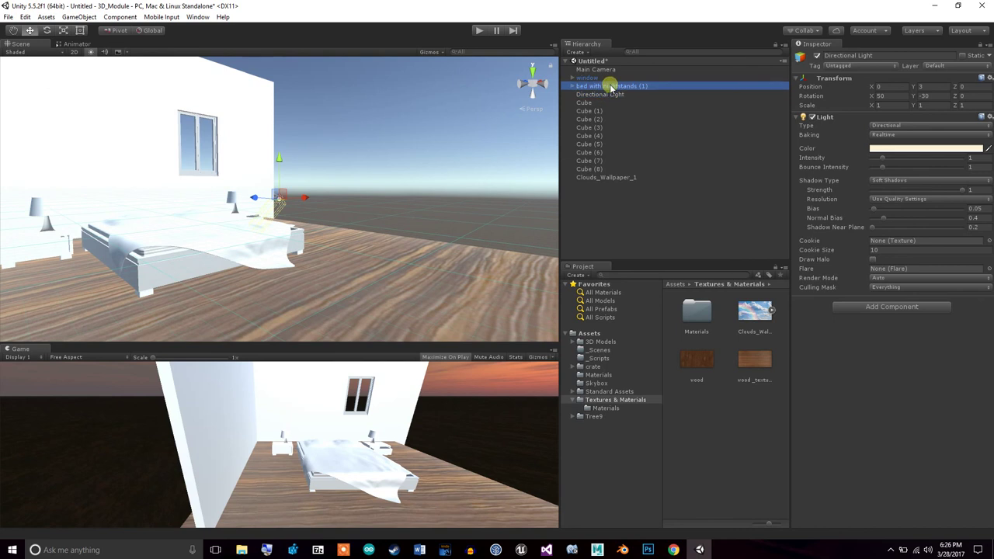
click(607, 69)
double_click(607, 68)
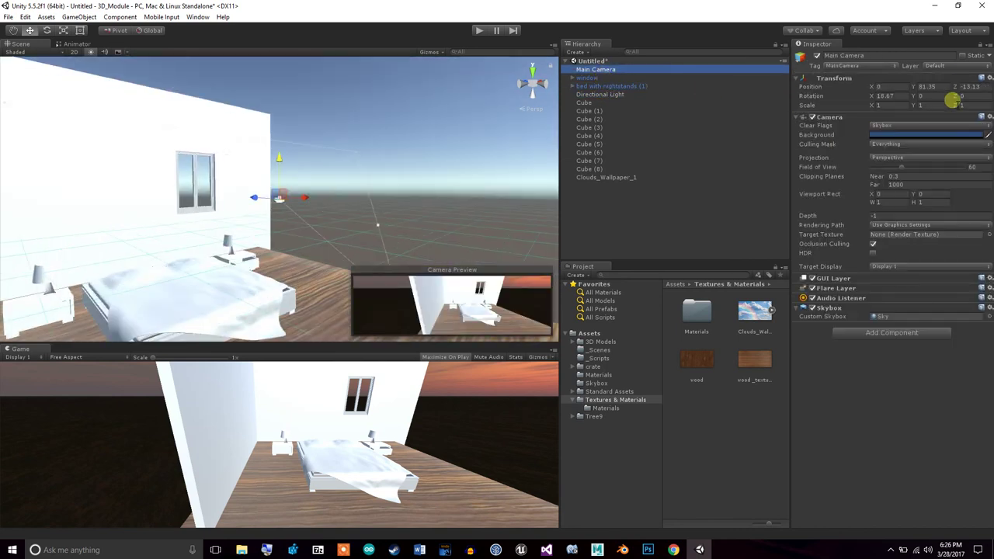
drag(281, 153, 344, 57)
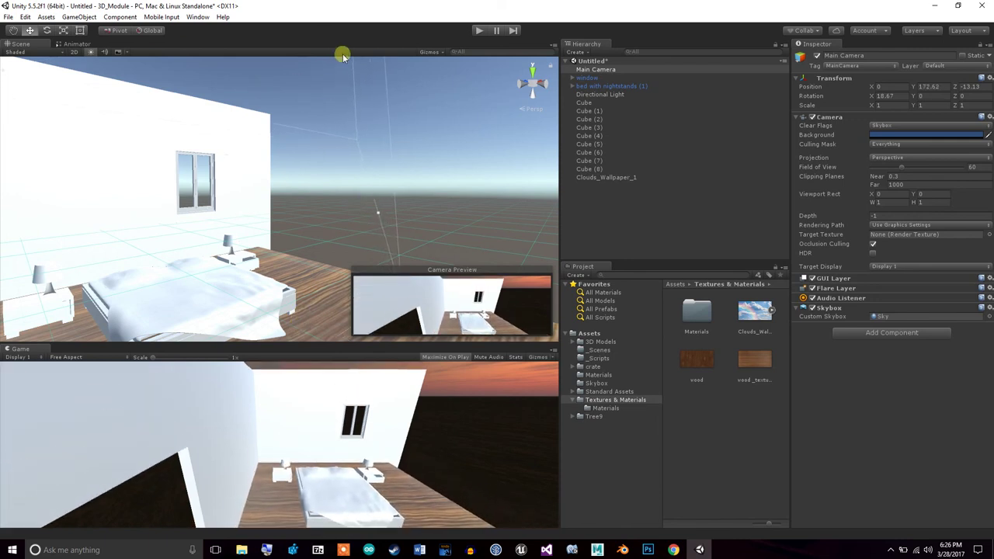
alt+drag(454, 217, 435, 194)
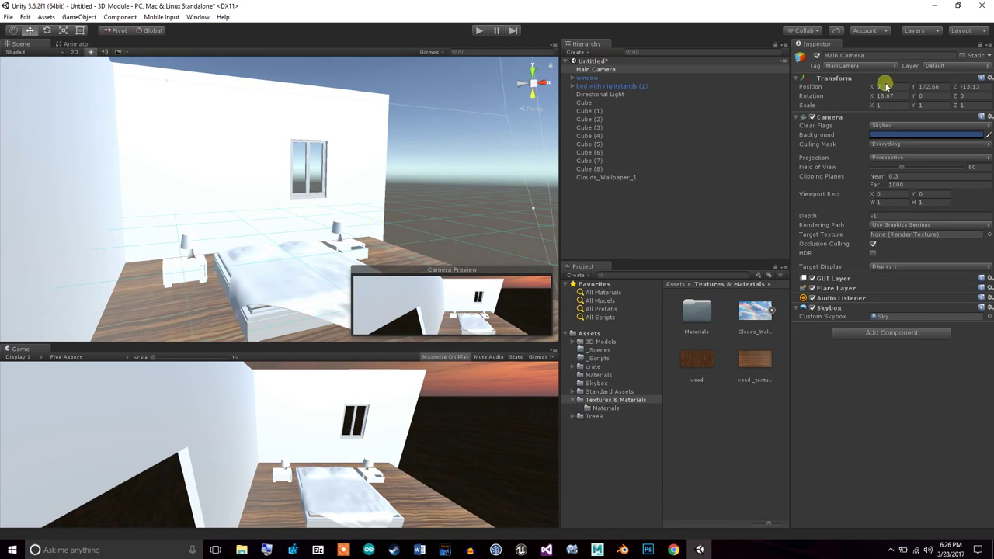